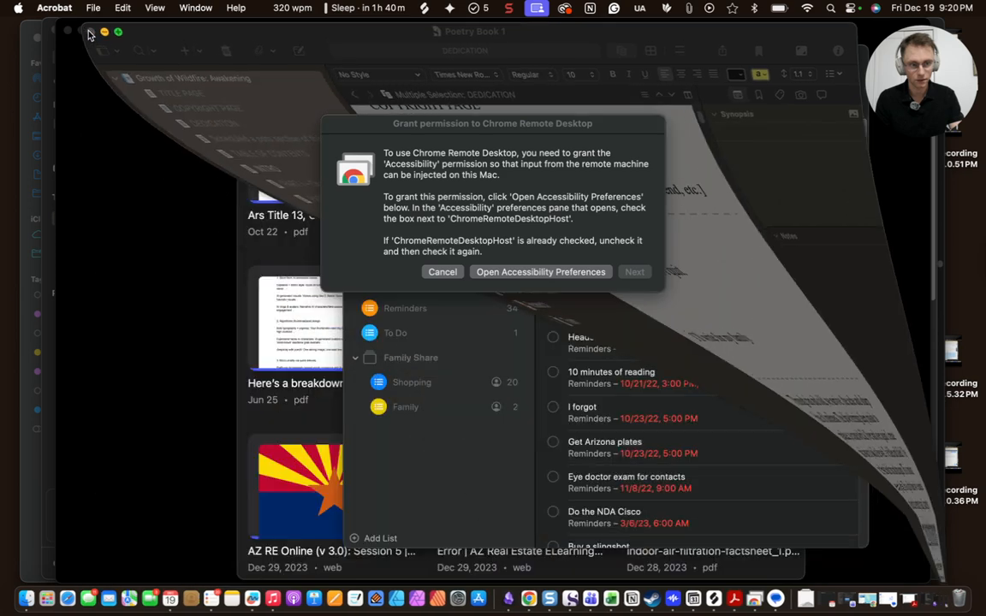
Close the blank window, decline the permission request, and close Reminders, the documents library and Excel
click(69, 32)
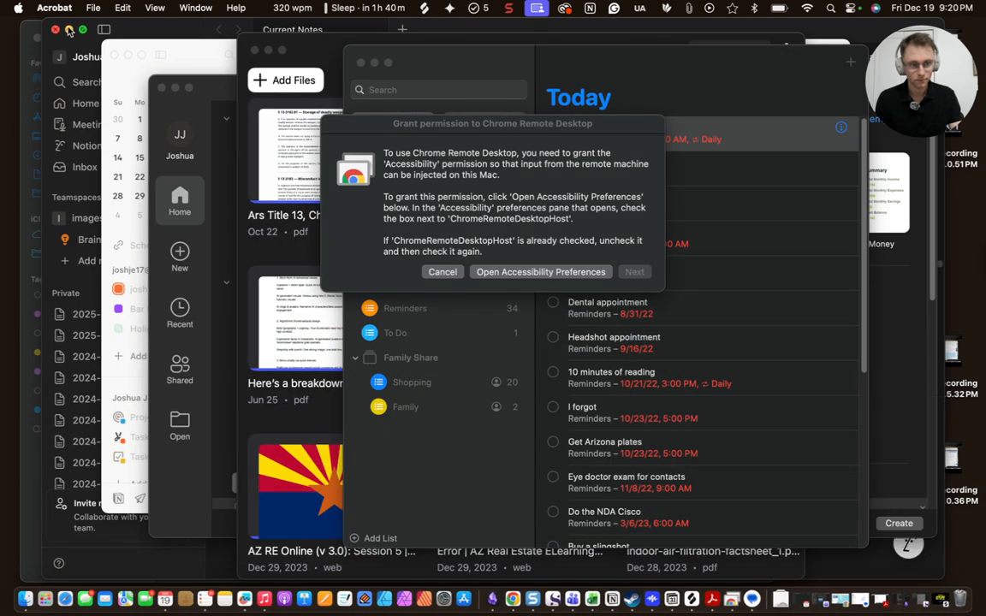
click(382, 143)
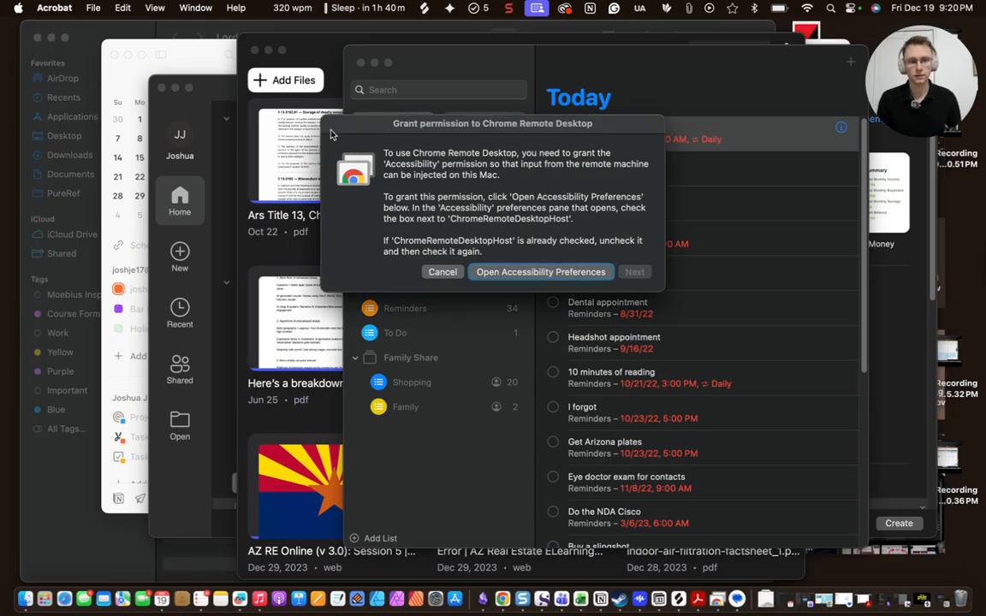
click(442, 272)
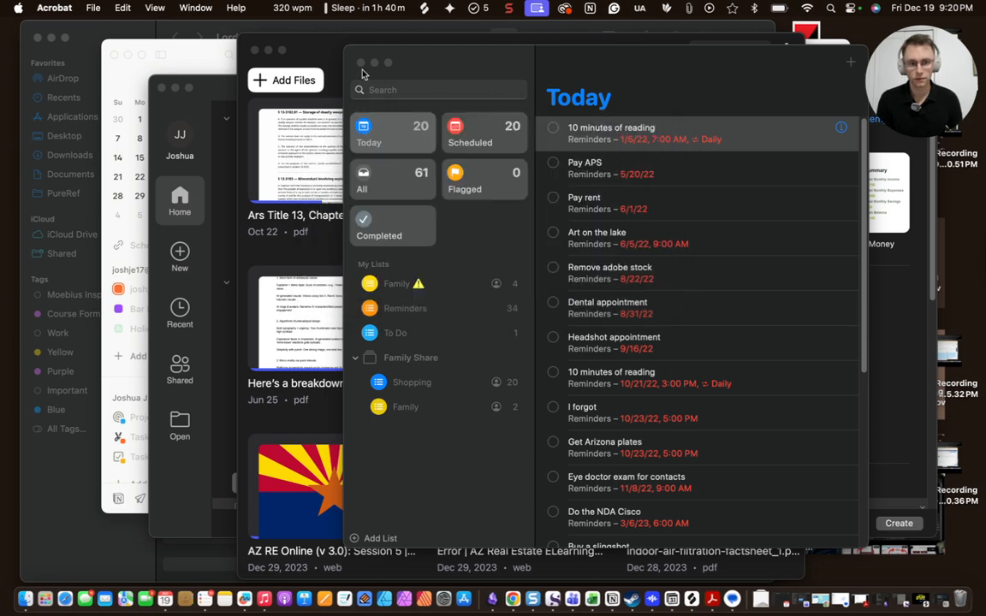
click(361, 63)
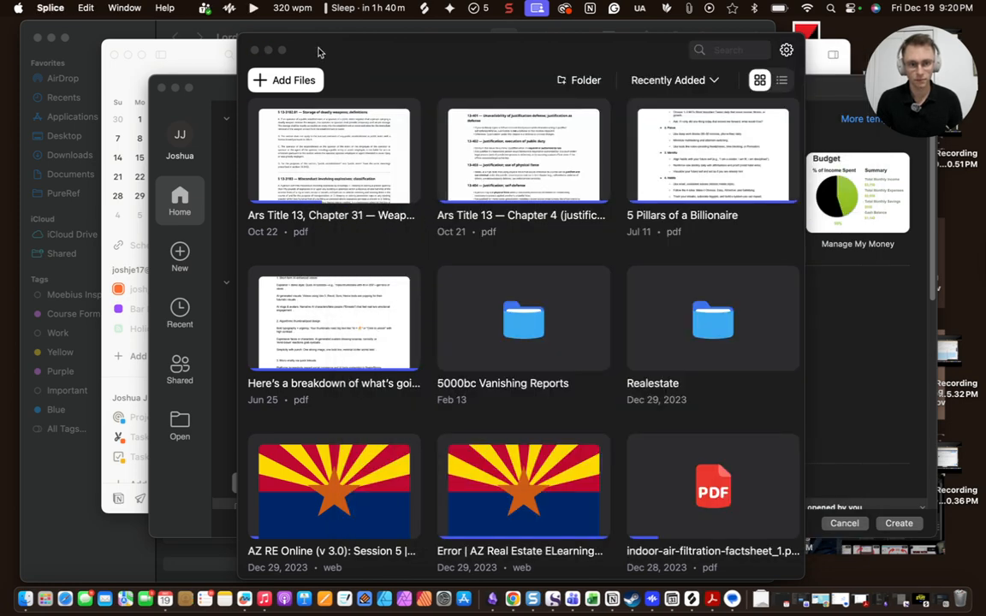
click(255, 50)
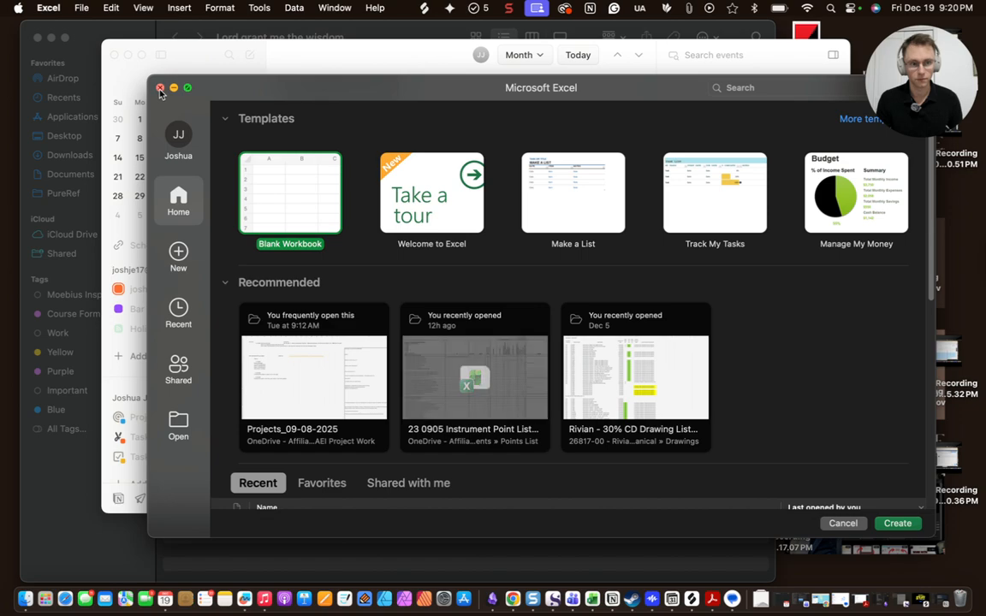
click(160, 88)
Minimize Notion Calendar and Finder, close the Steam profile picker, and switch to Chrome
click(126, 56)
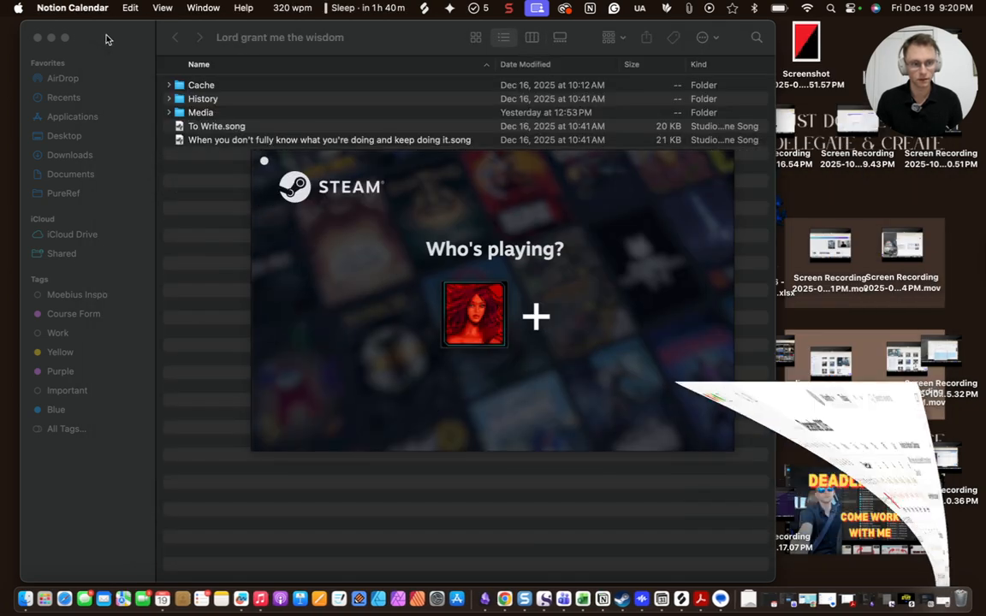
click(52, 37)
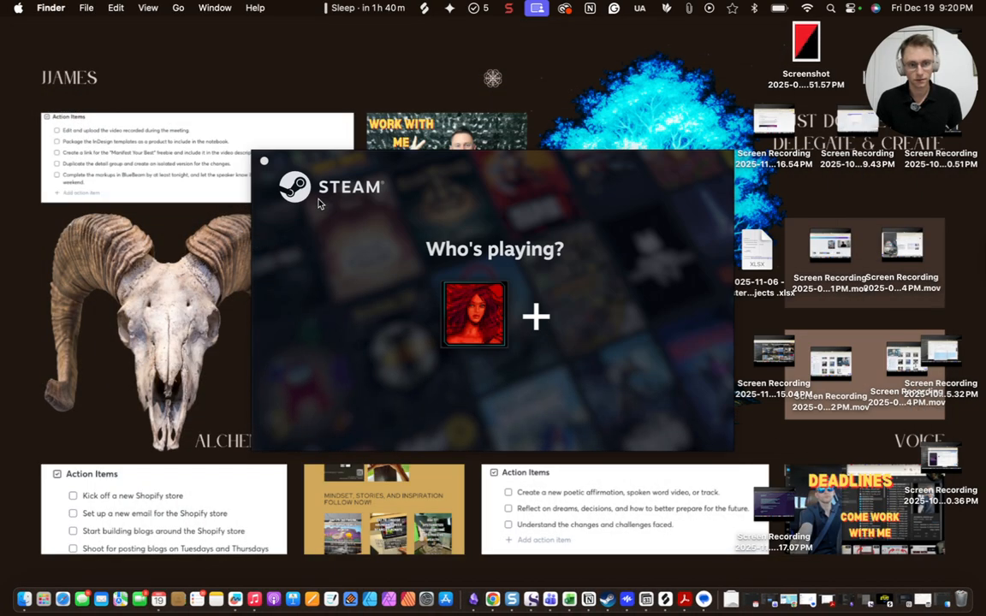
click(264, 160)
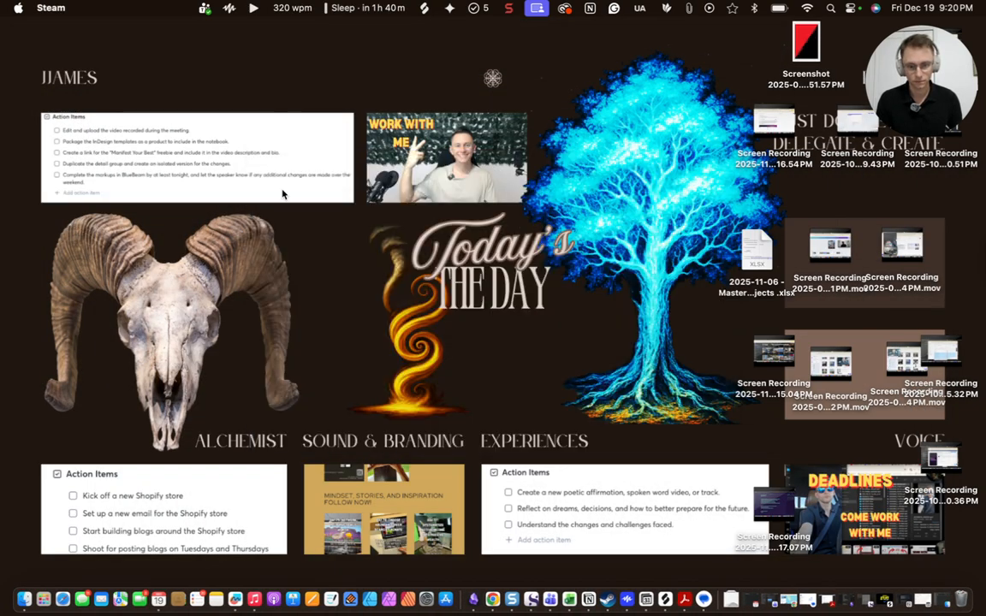
click(493, 599)
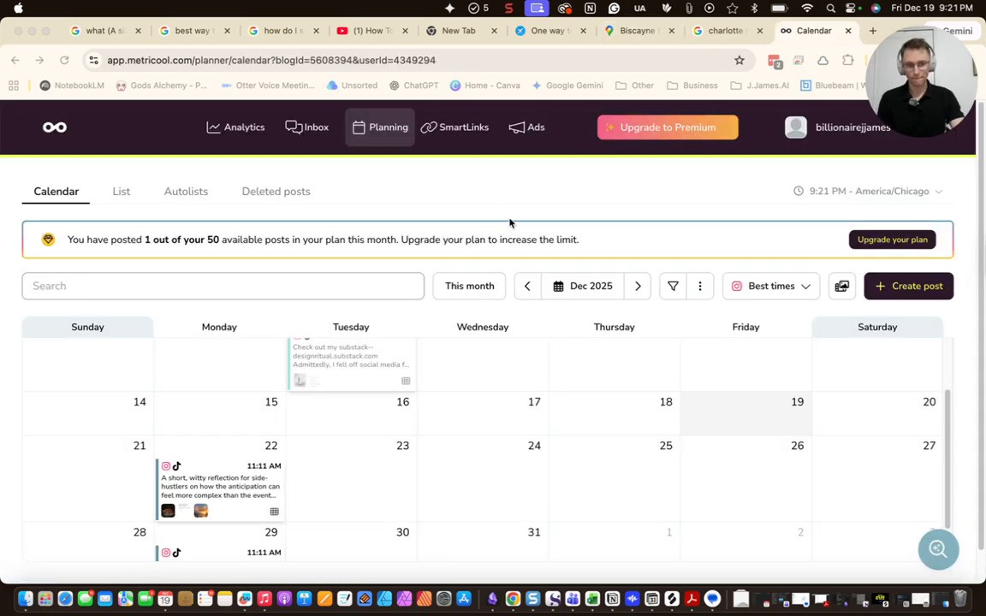
Review the December 2025 Metricool calendar's posts on the 9th, 22nd and 29th
scroll(678, 374, down, 3)
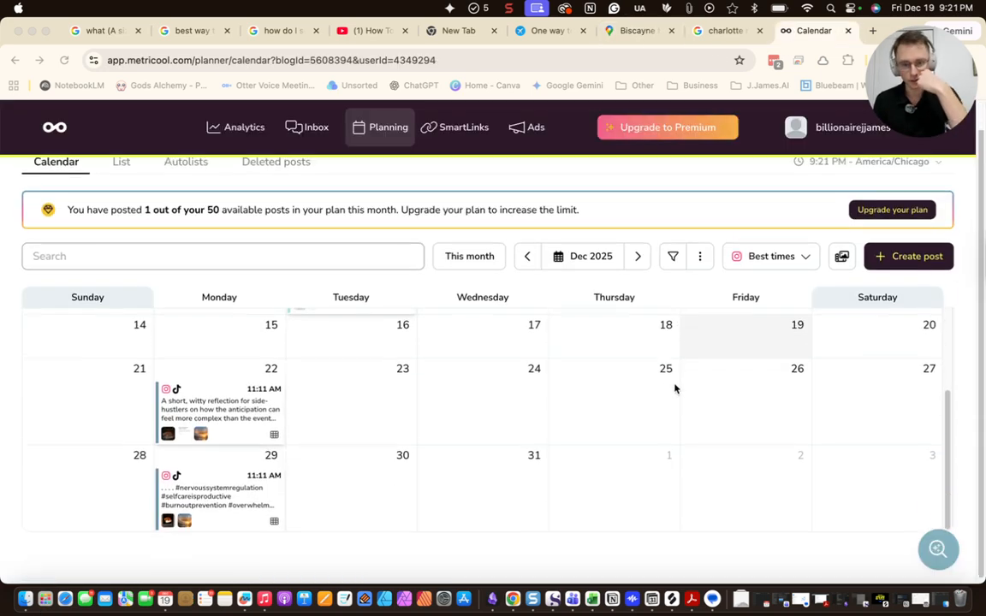
scroll(754, 402, up, 2)
scroll(719, 385, up, 1)
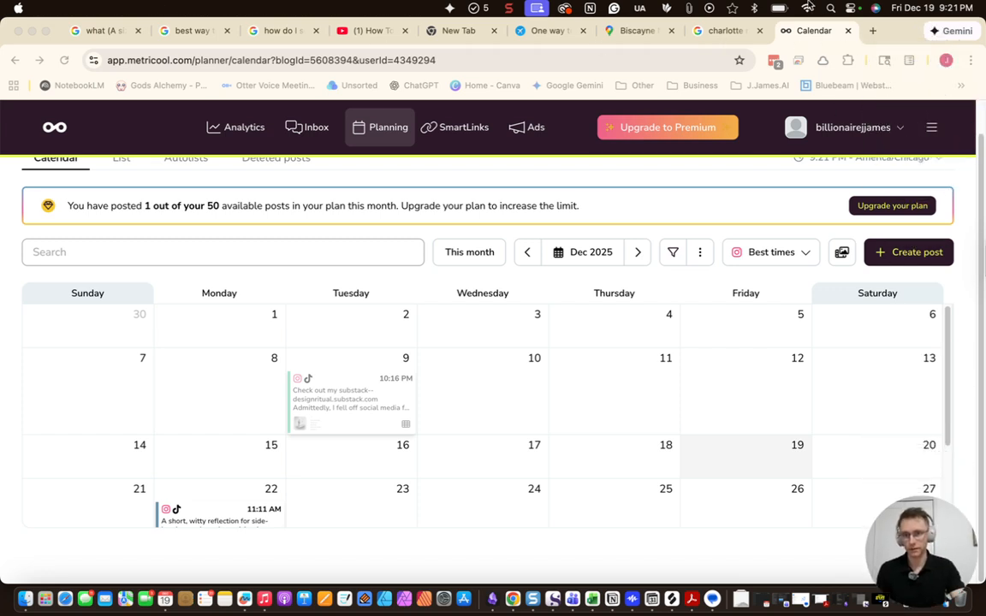
click(871, 32)
Go to substack.com and open the Design Ritual dashboard's Published posts list
text(subs)
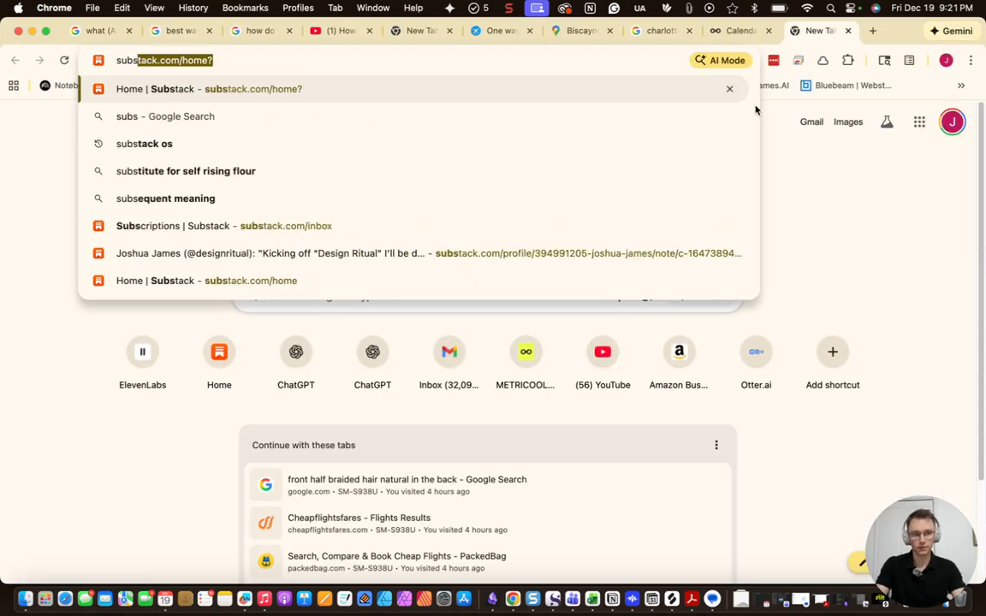
key(Return)
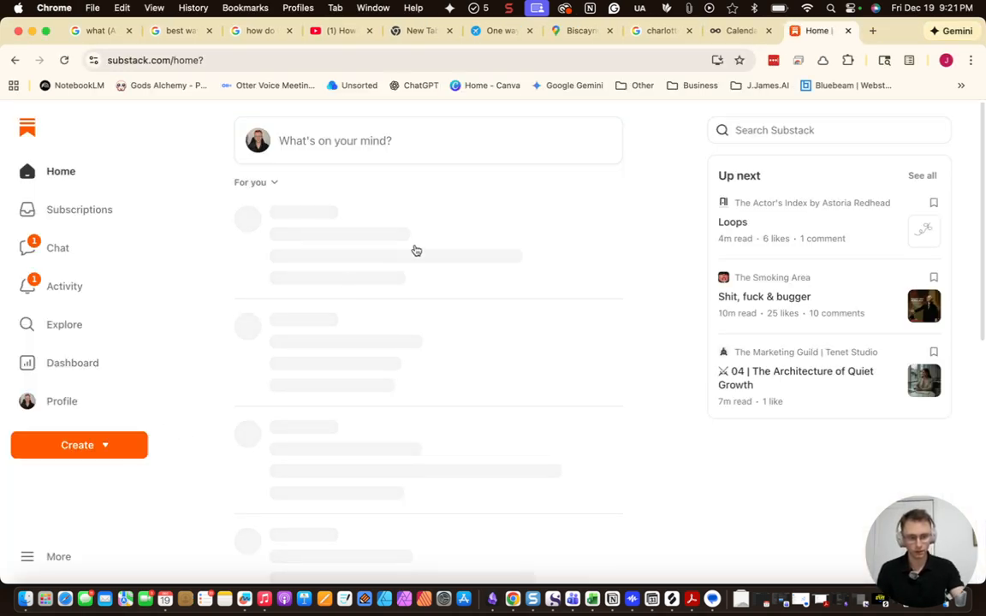
click(90, 366)
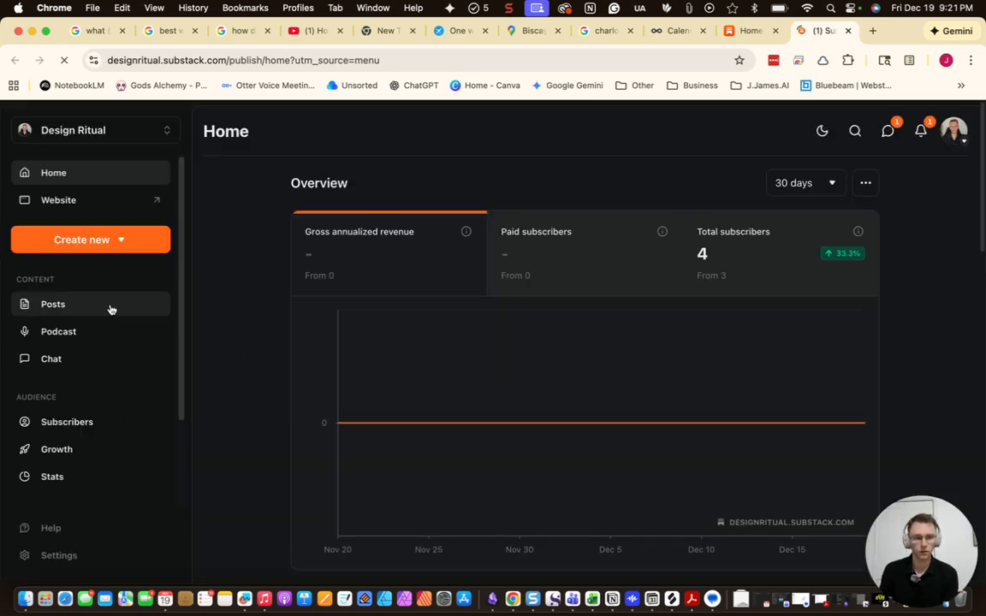
click(109, 308)
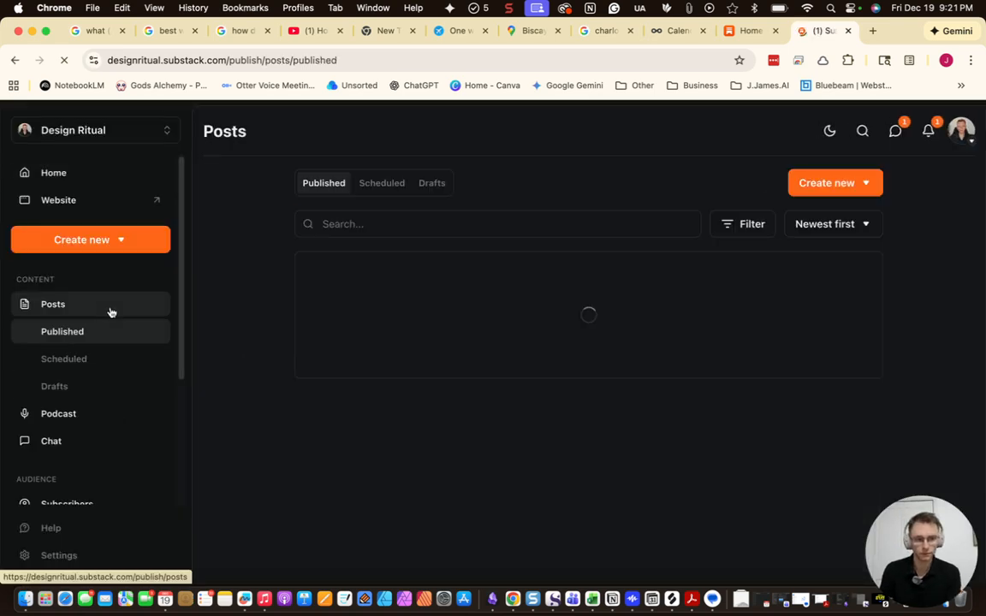
Check the stats for God's Alchemy: Manifest Your Best, then return to the published posts
scroll(625, 381, down, 10)
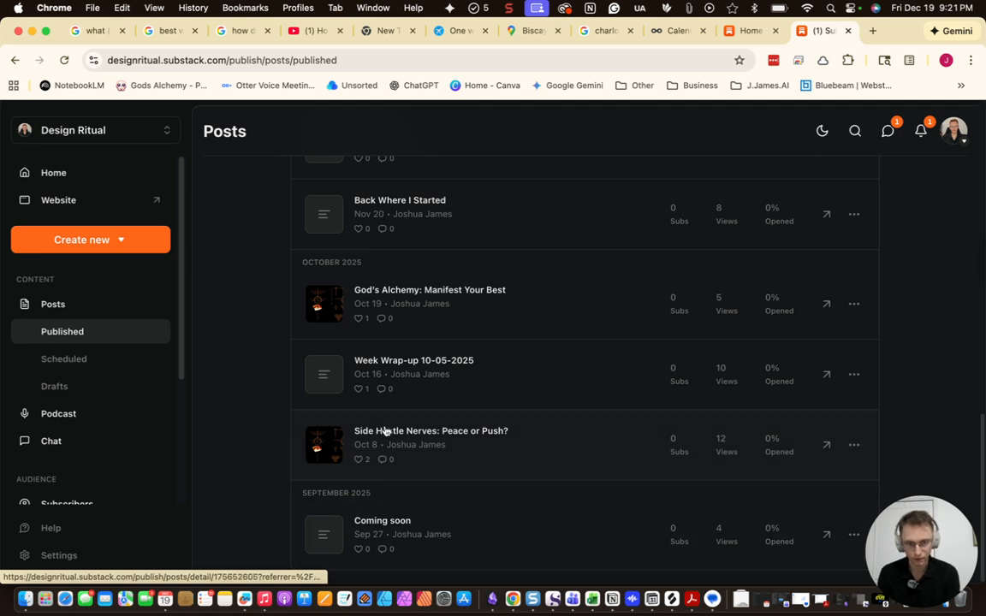
scroll(385, 435, up, 2)
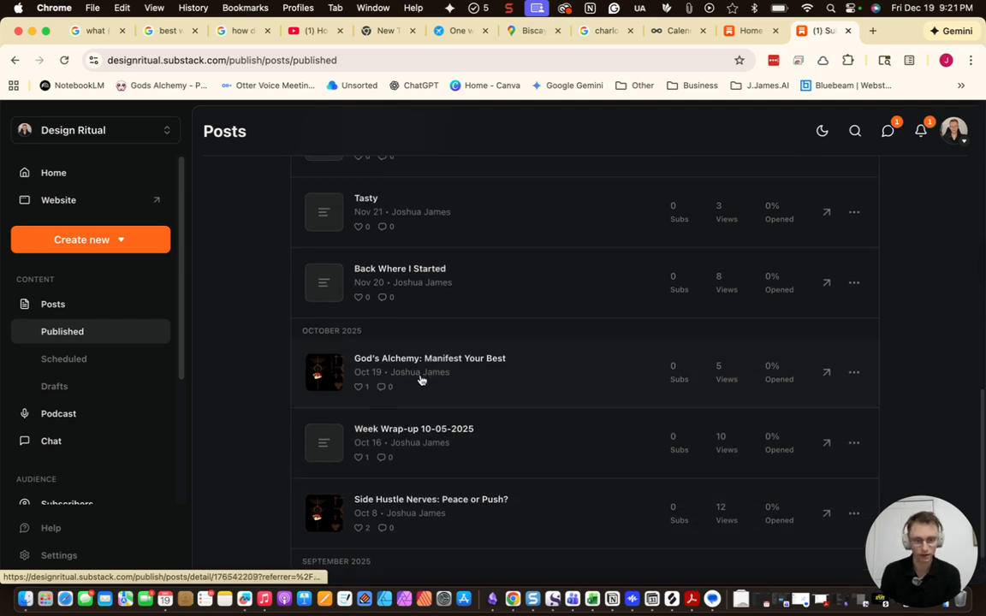
click(420, 380)
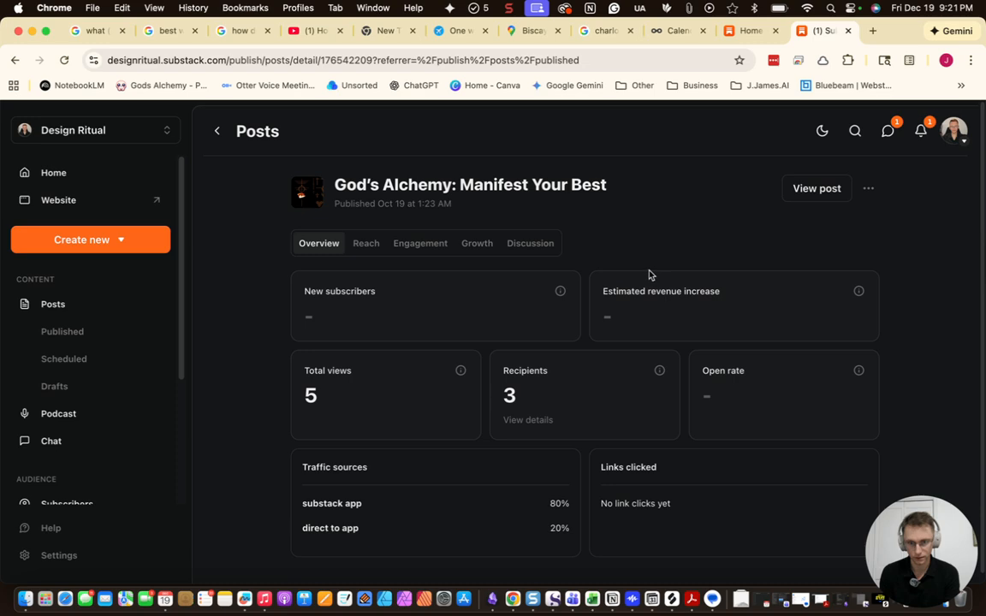
click(216, 132)
scroll(544, 475, down, 10)
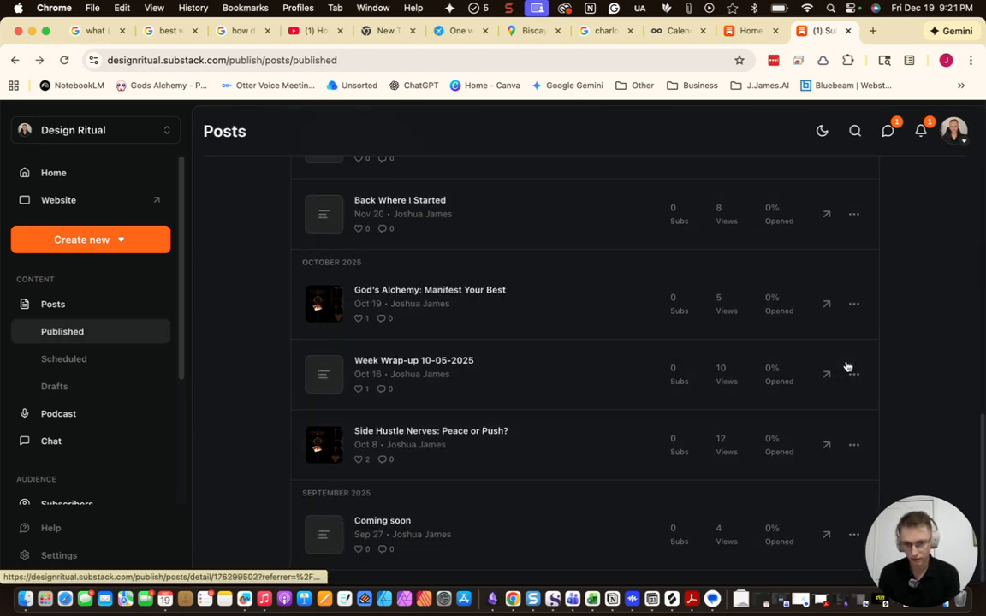
Open the God's Alchemy post's share page and download a card from the Share as an image carousel
click(854, 306)
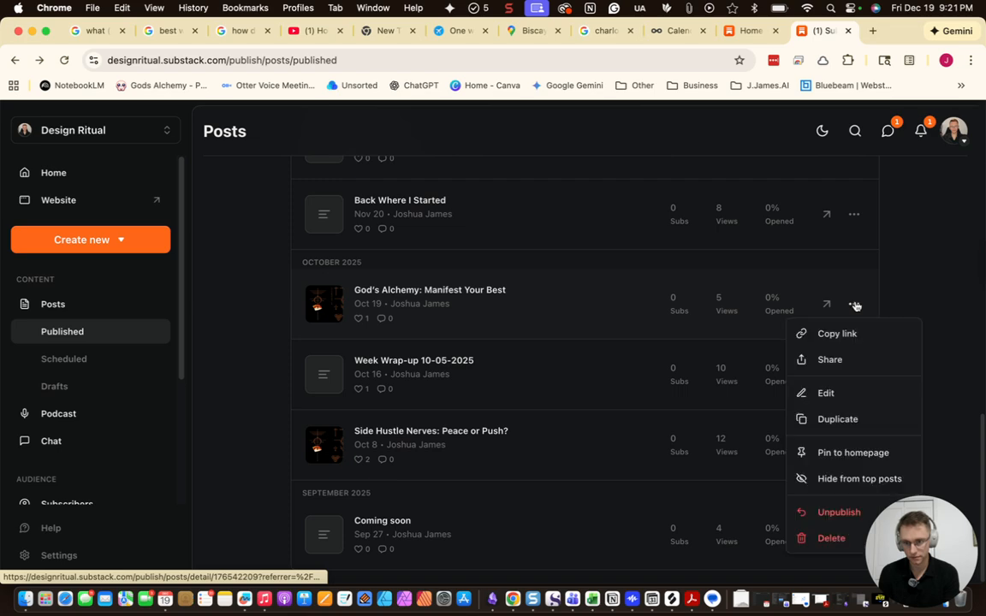
click(827, 360)
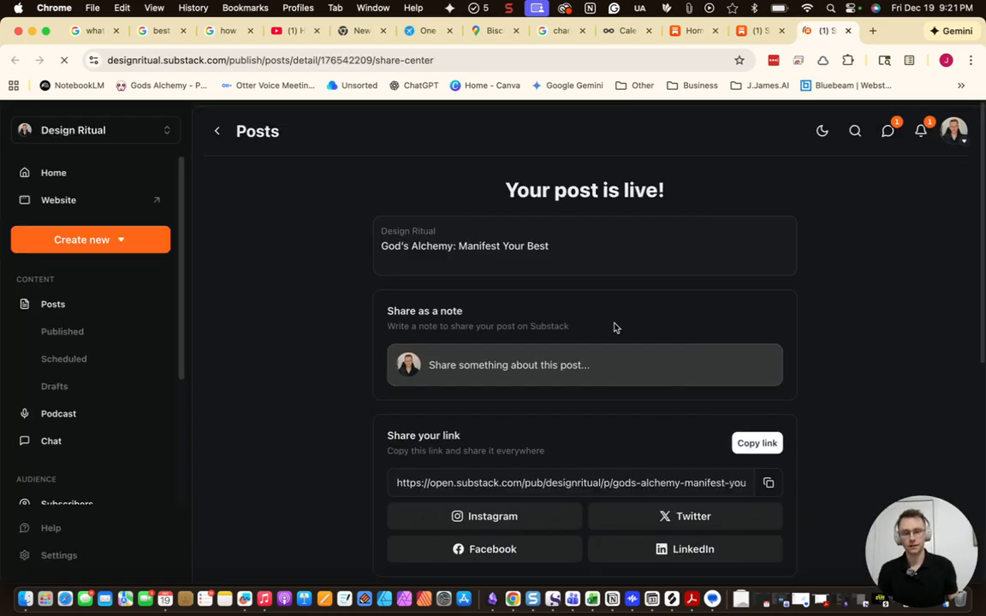
scroll(636, 399, down, 5)
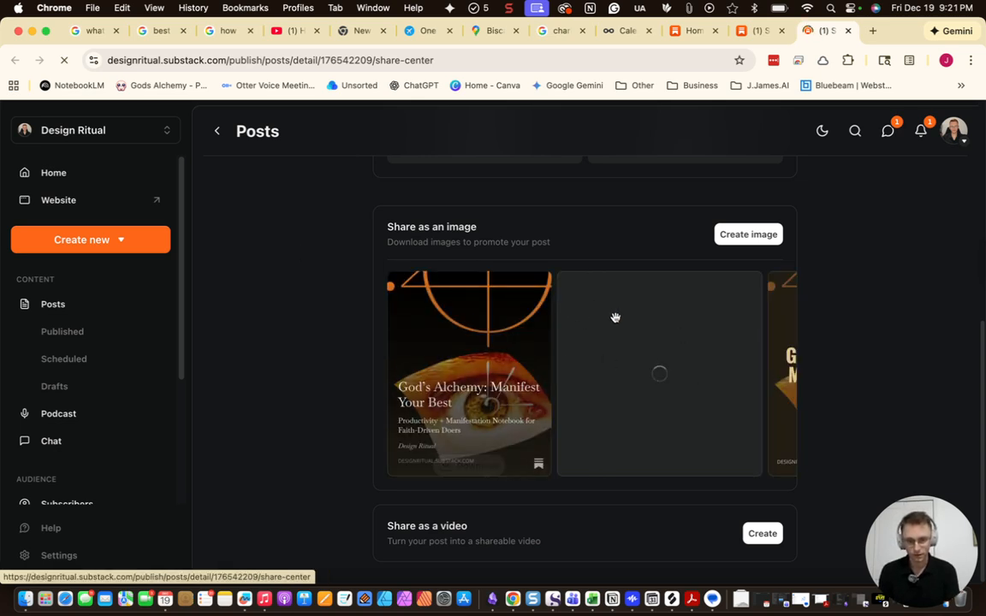
scroll(742, 386, right, 10)
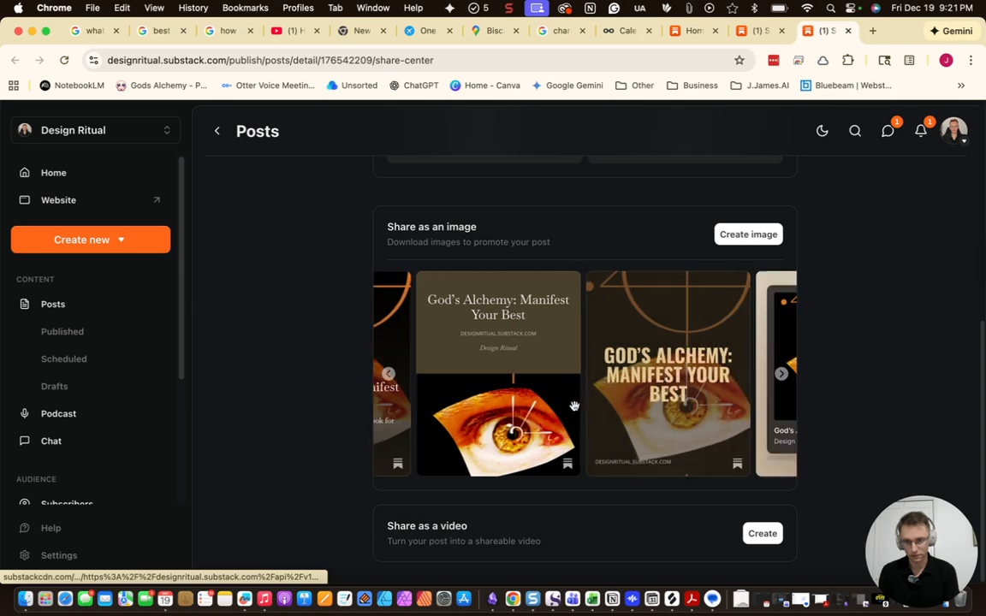
scroll(594, 421, right, 10)
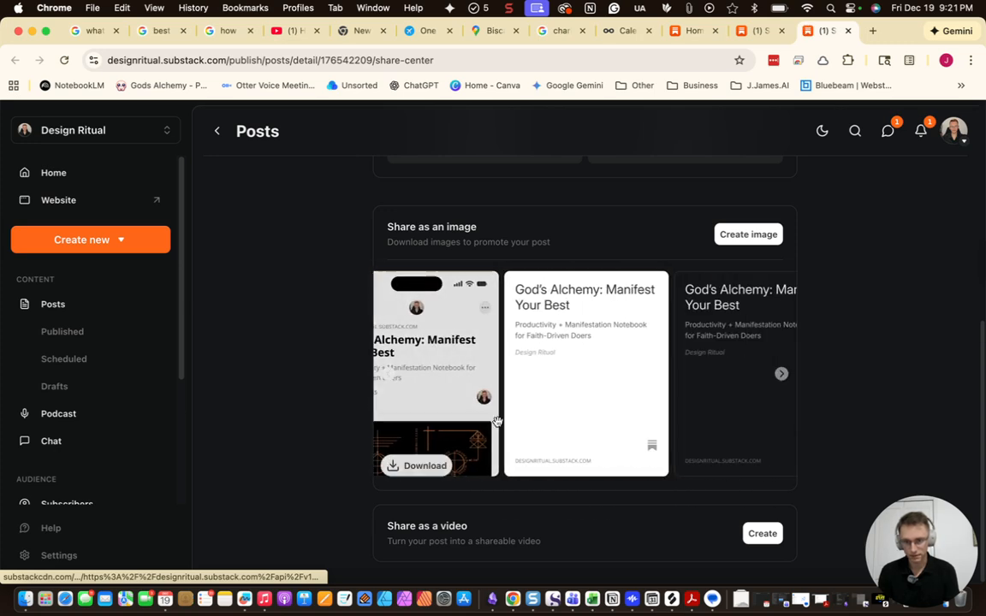
scroll(508, 415, right, 8)
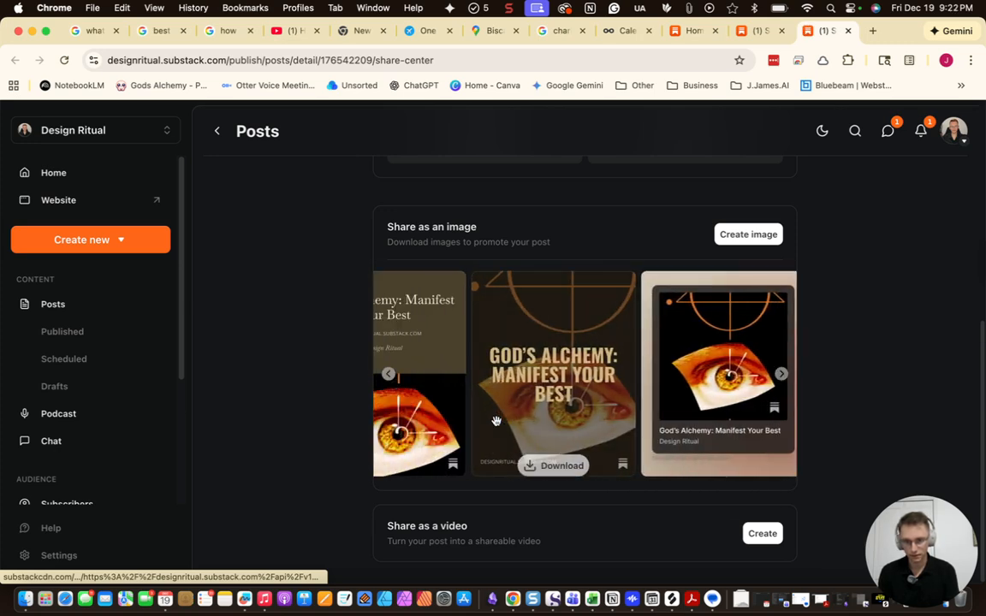
click(471, 466)
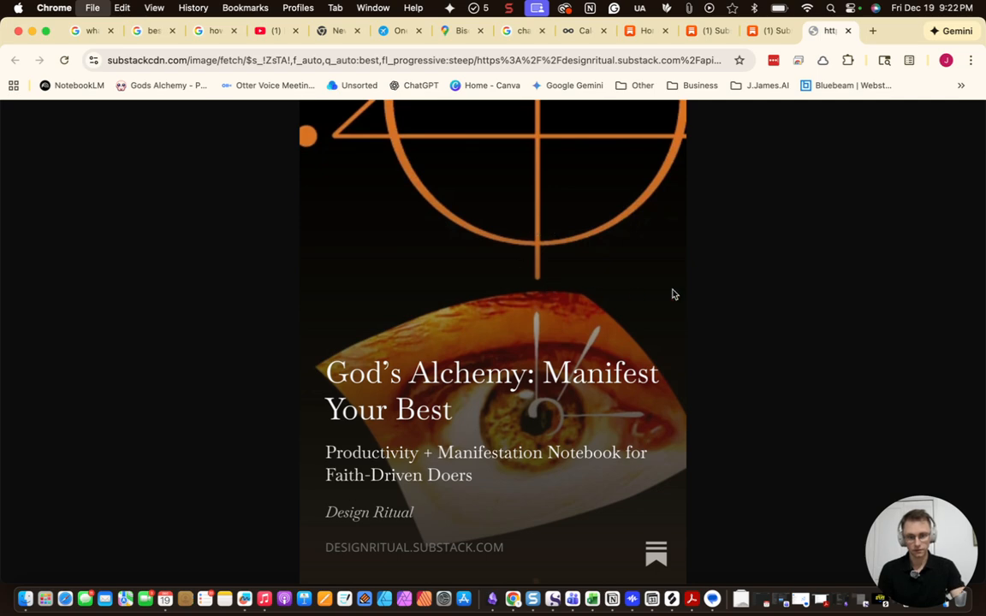
Save the first two share images to Downloads as gods alchemy files
key(super+s)
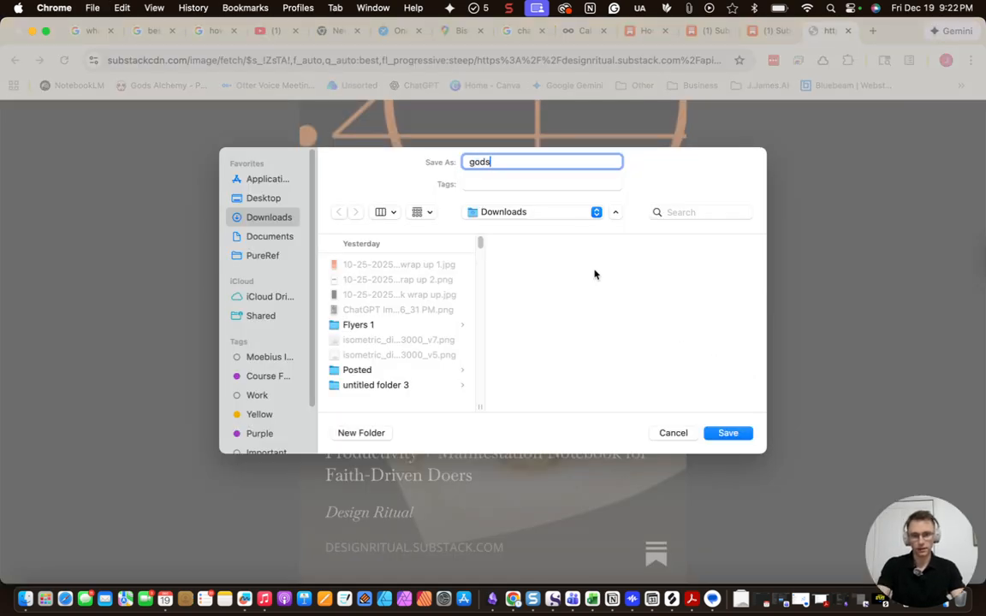
text(gods alchemy 1)
key(Return)
key(super+w)
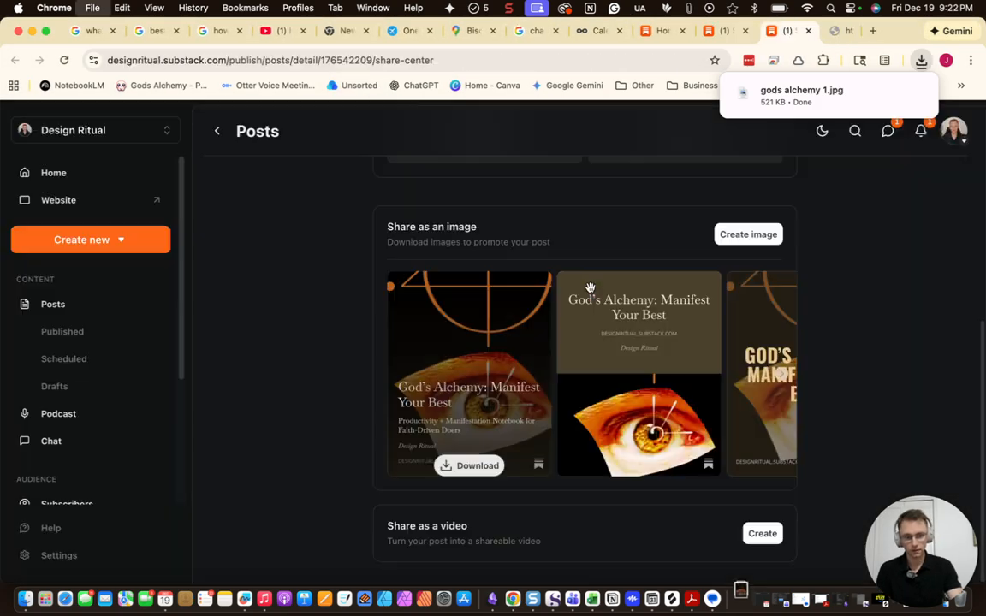
click(573, 415)
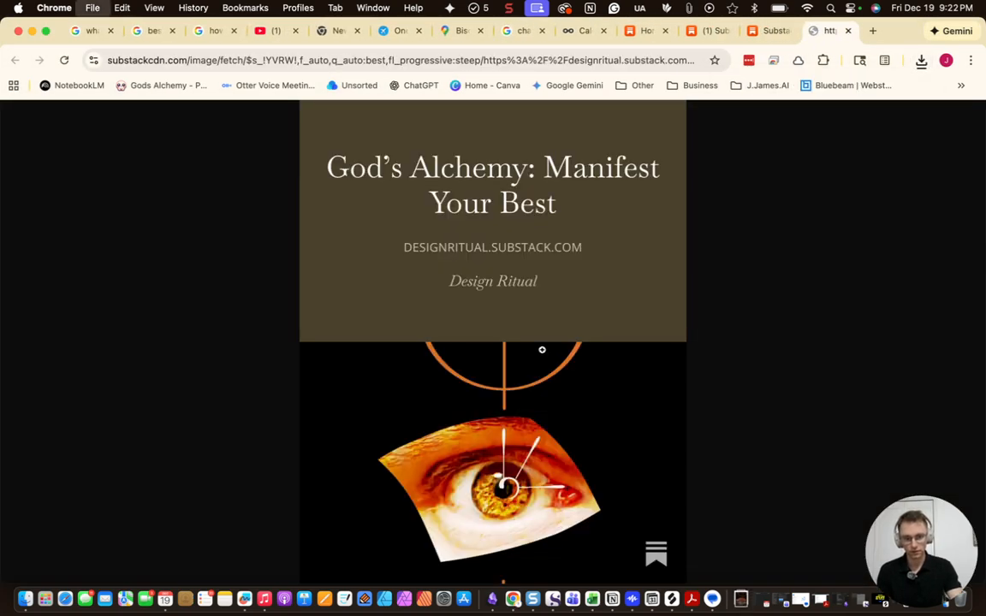
text(gods alchemy 1)
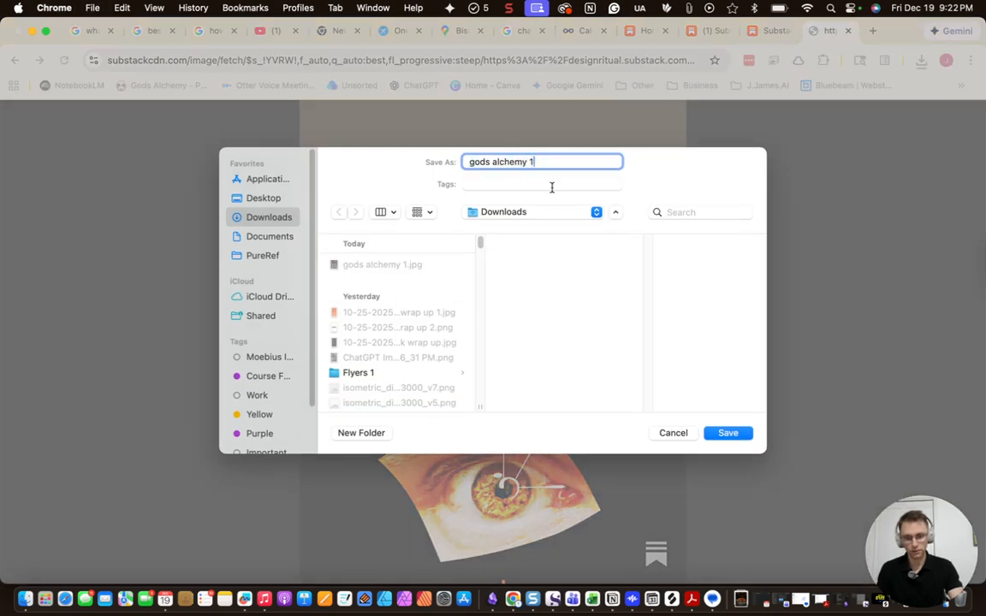
key(Return)
key(super+w)
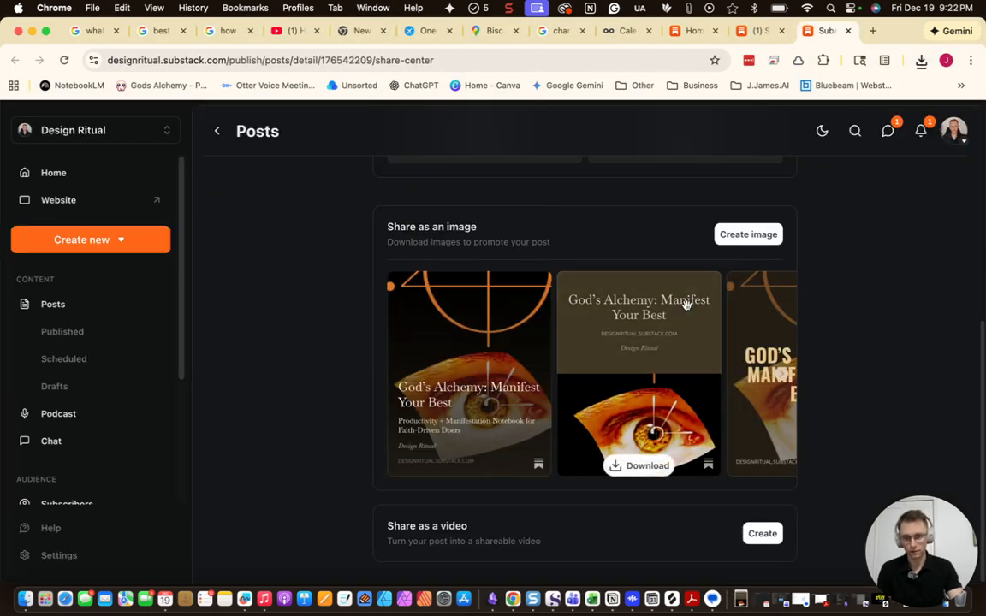
Save the centre and next share images to Downloads as numbered gods alchemy JPGs
click(578, 468)
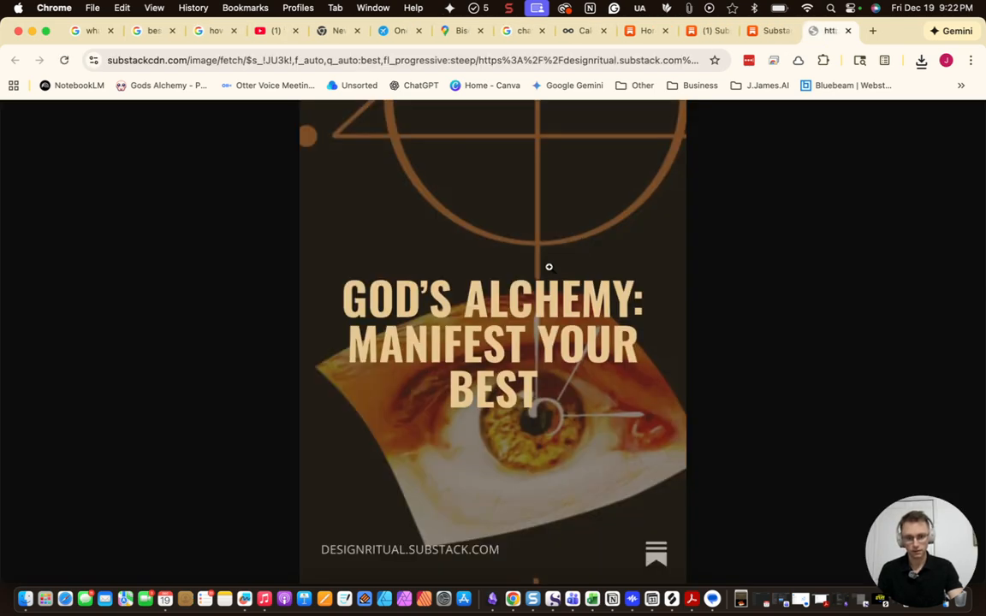
key(super+s)
text(gods alchemy 1)
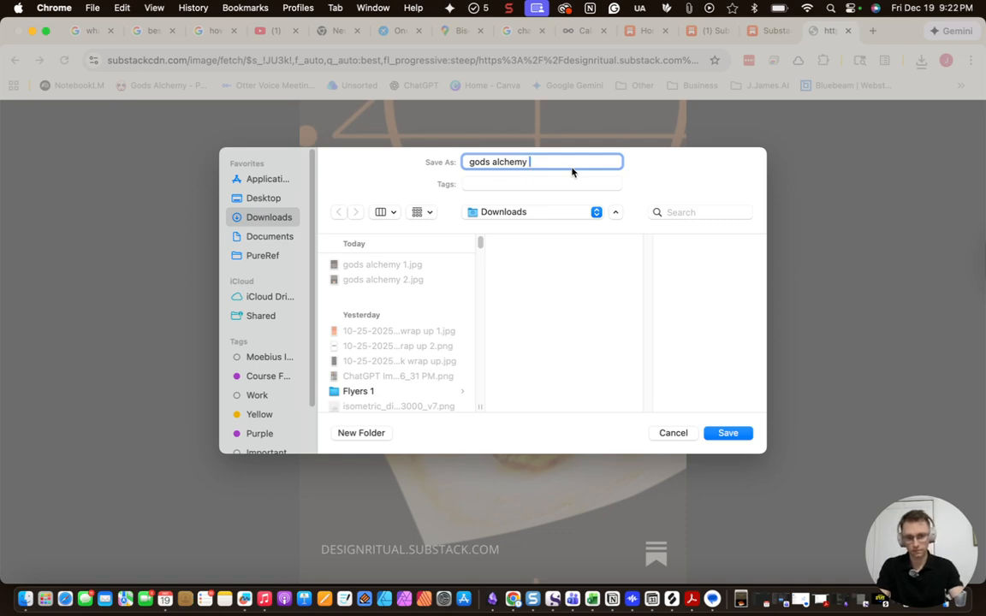
key(Return)
key(super+w)
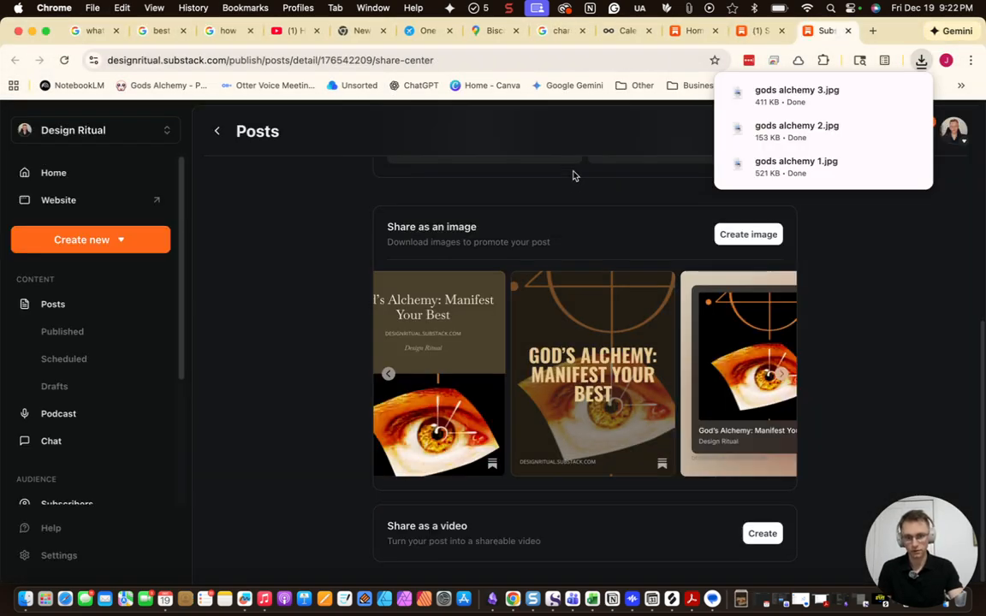
scroll(525, 392, right, 3)
click(548, 466)
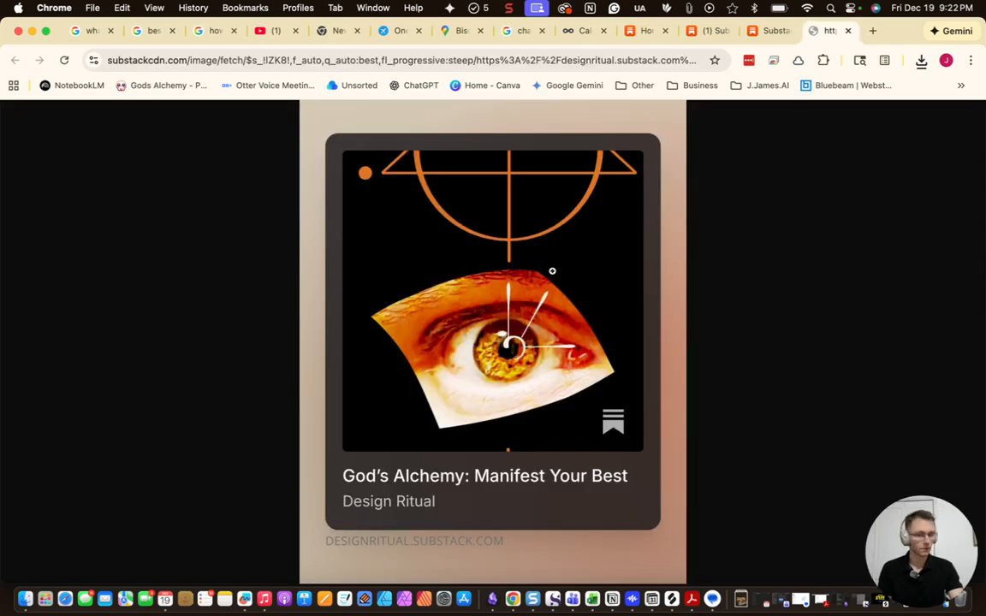
key(super+s)
text(gods alchemy 1)
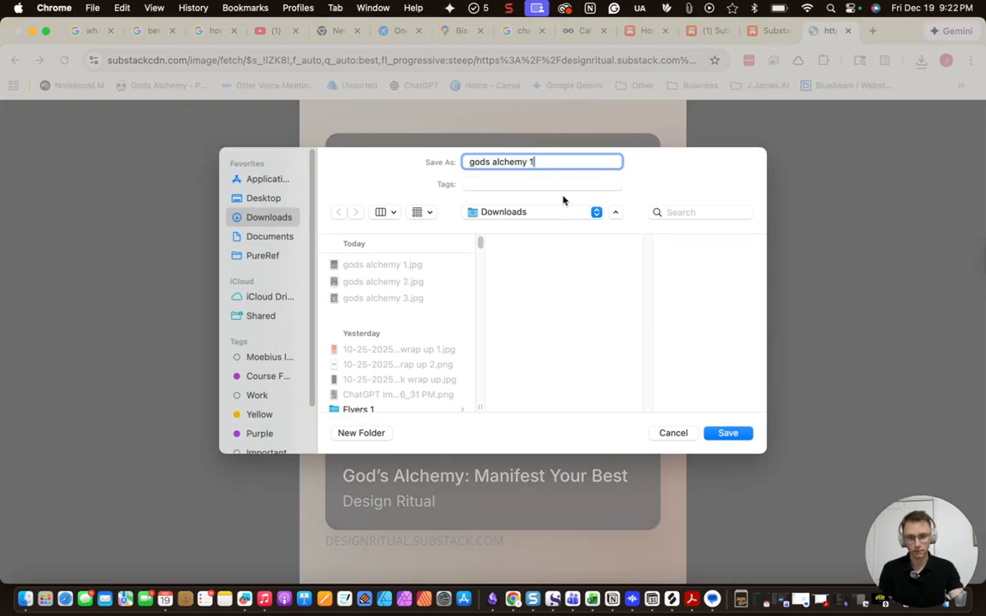
key(Return)
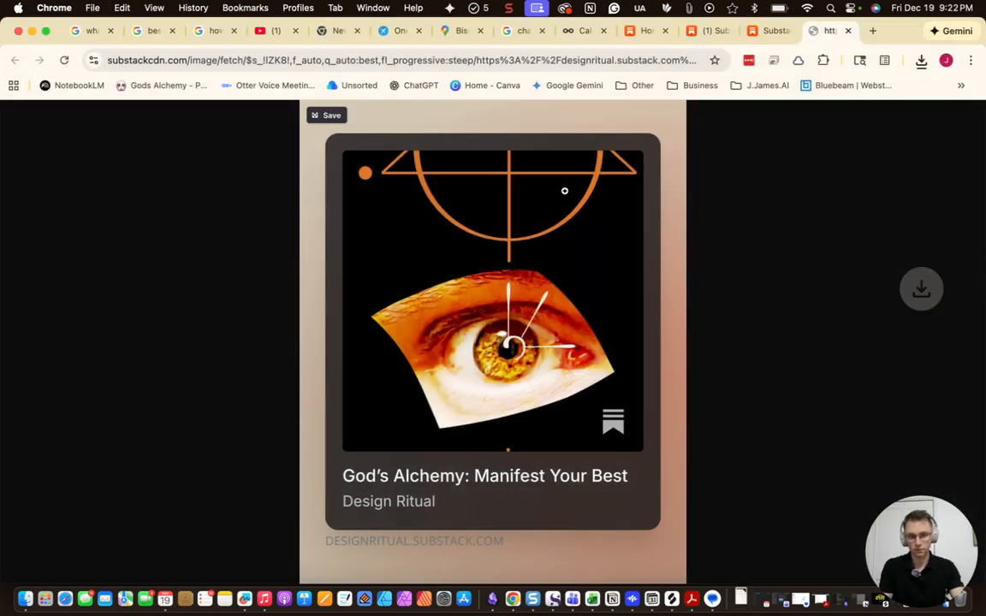
key(super+w)
Save the grey share image to Downloads as another gods alchemy JPG
drag(719, 343, 563, 378)
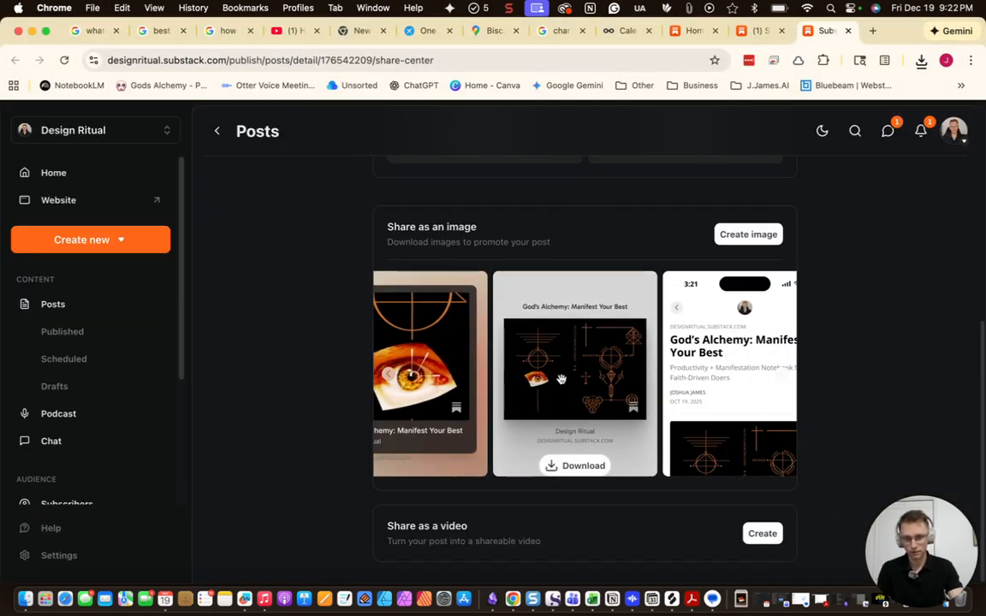
mouse_move(604, 299)
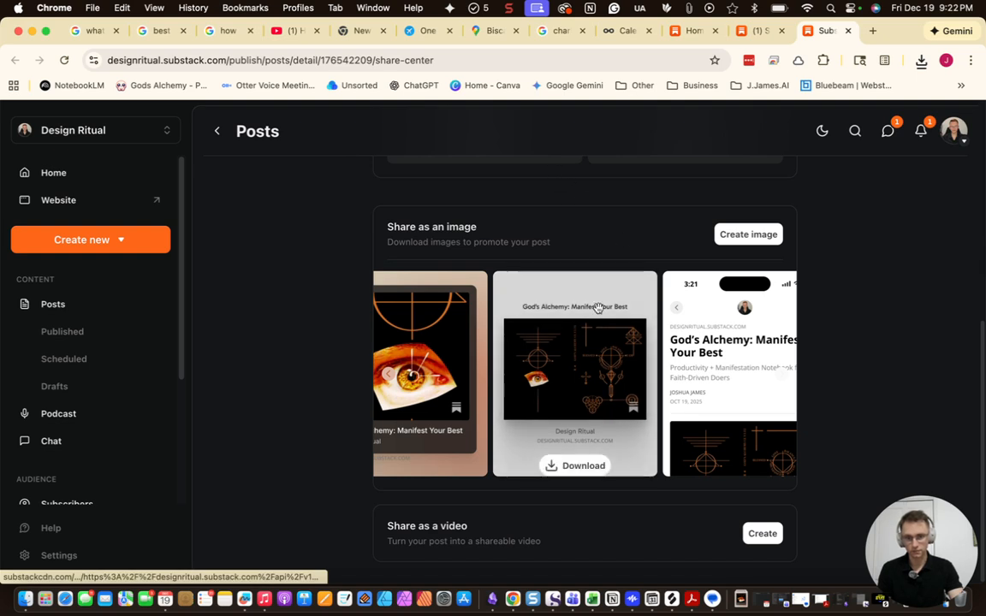
click(576, 465)
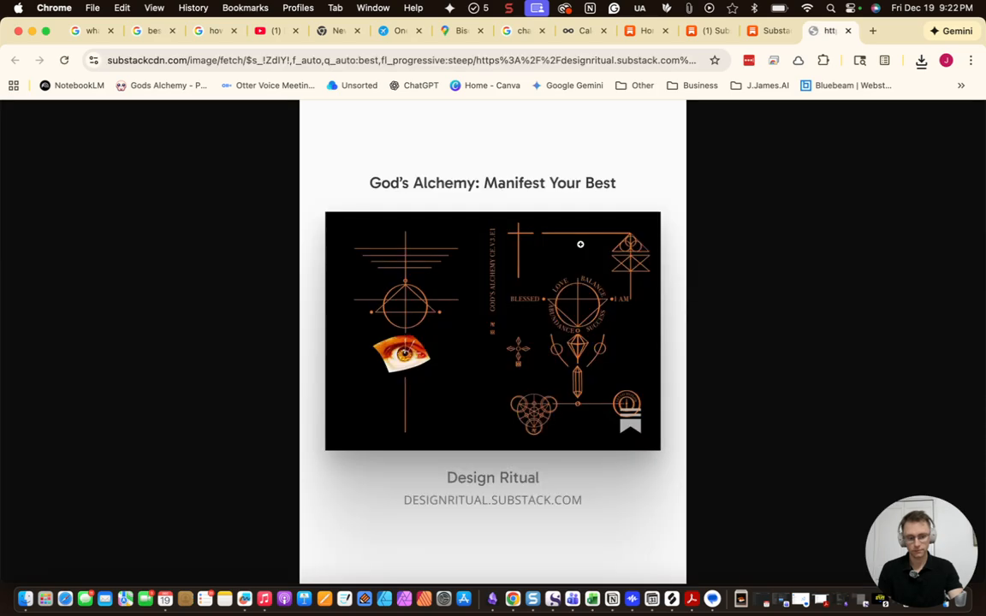
key(super+s)
text(gods alchemy 1)
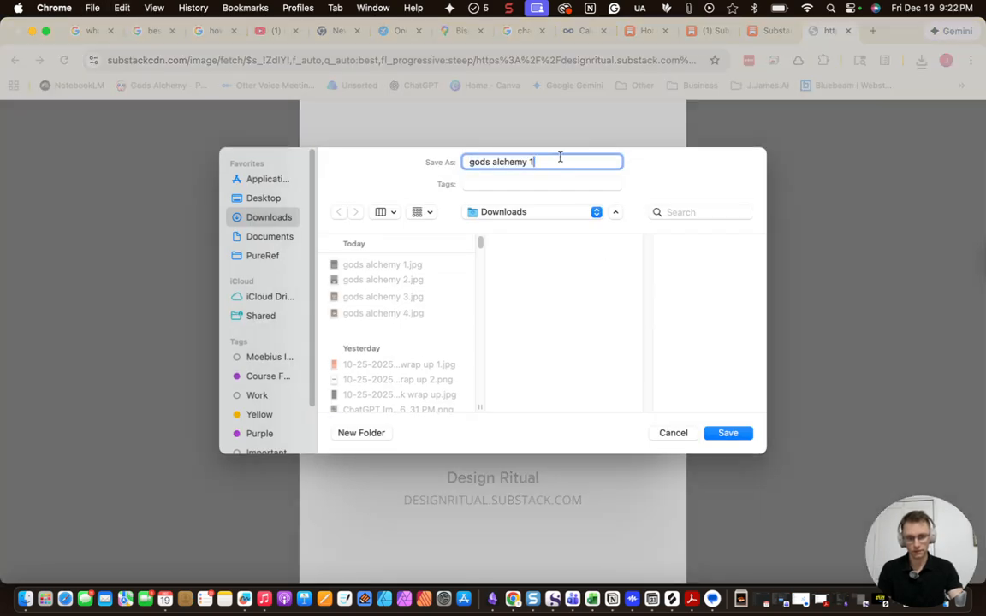
key(Return)
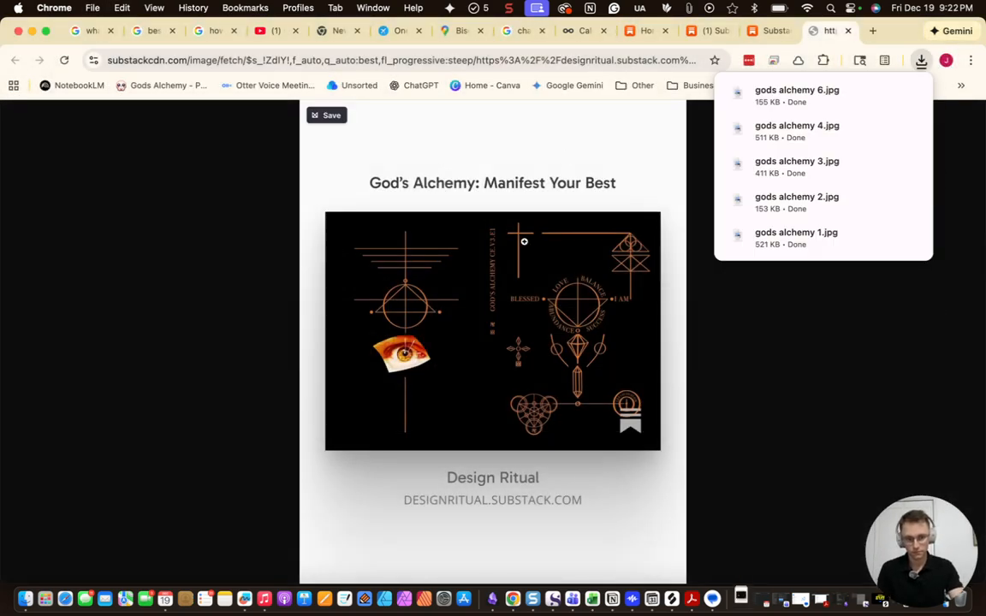
key(super+w)
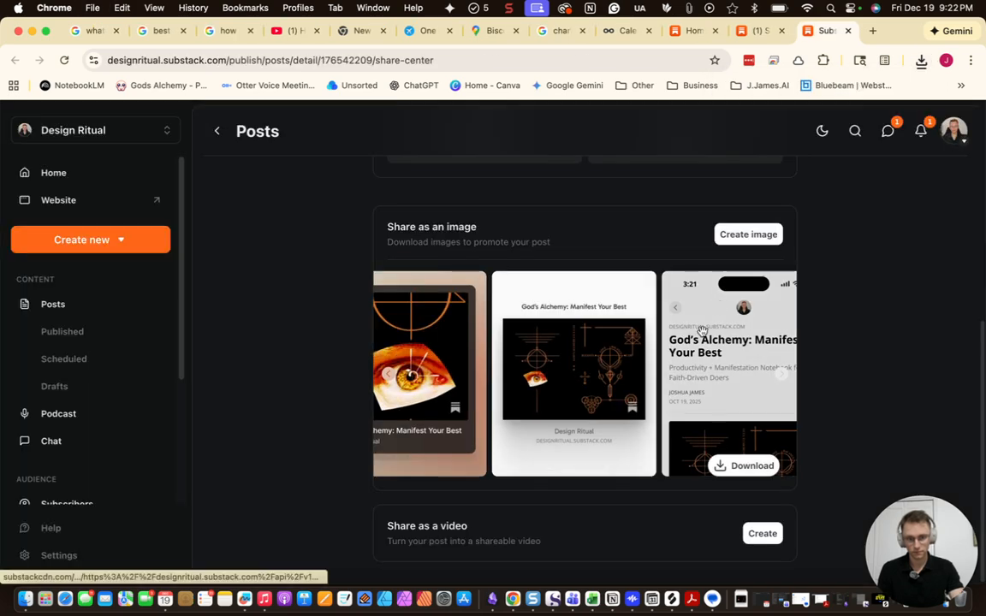
Save the phone-mockup share image to Downloads as 'gods alchemy 7'
scroll(505, 447, right, 3)
scroll(504, 446, right, 2)
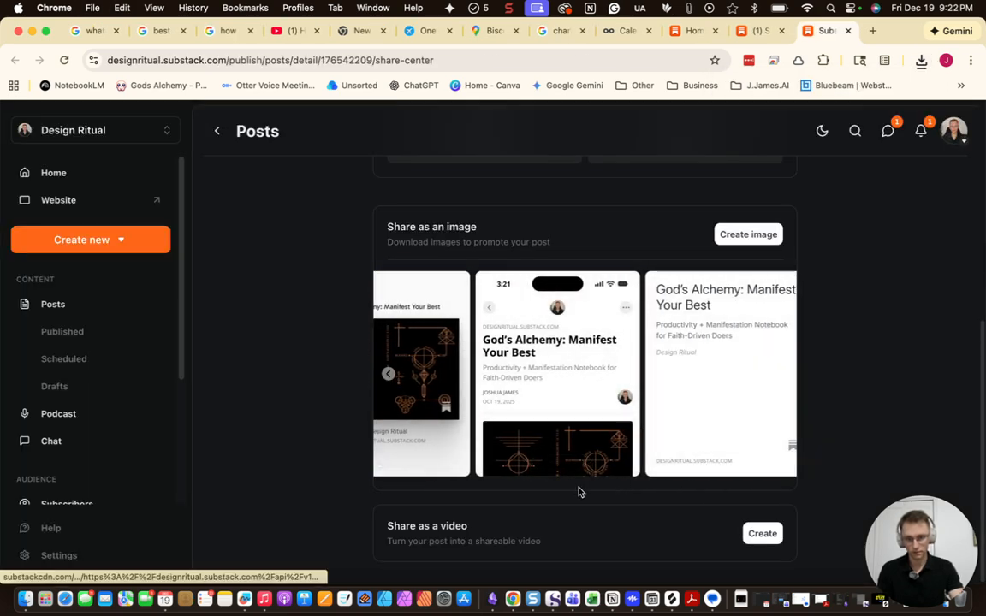
click(566, 466)
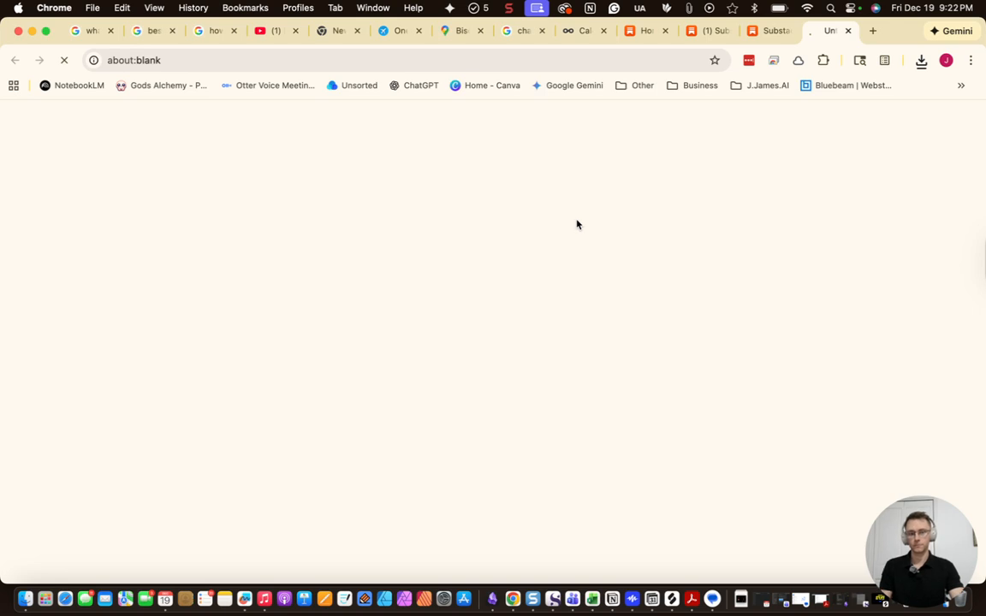
key(super+s)
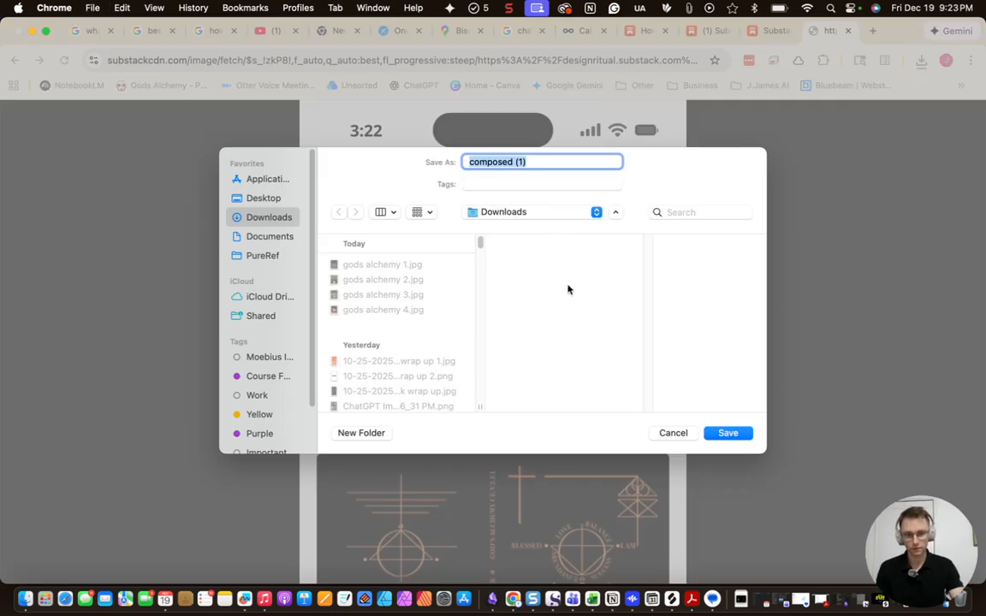
text(gods alchemy 1)
key(BackSpace)
text(7)
click(729, 434)
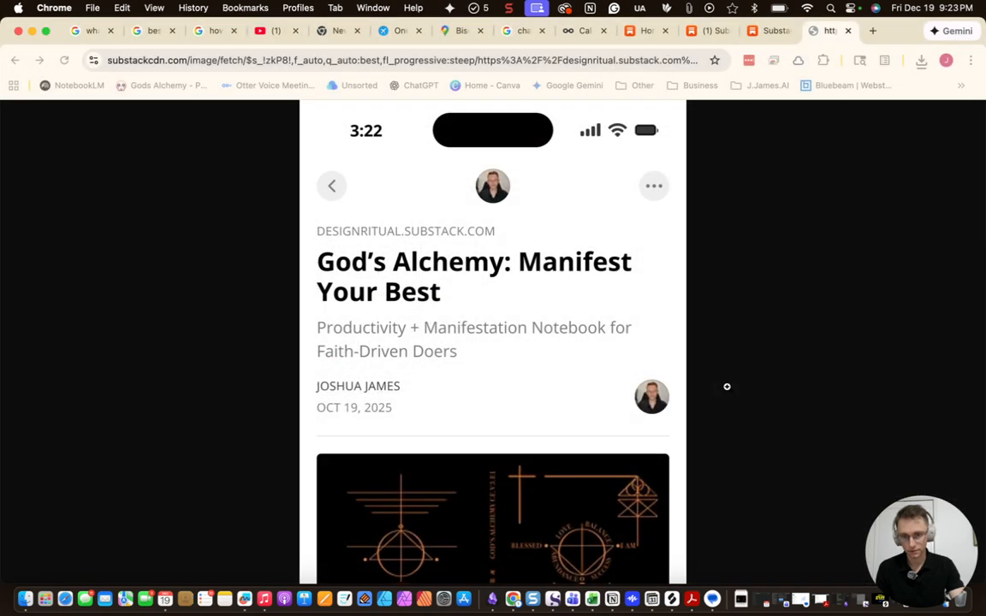
click(872, 30)
Search Google for chatgpt and open the ChatGPT site
text(chatyt)
key(BackSpace)
key(BackSpace)
text(gpt')
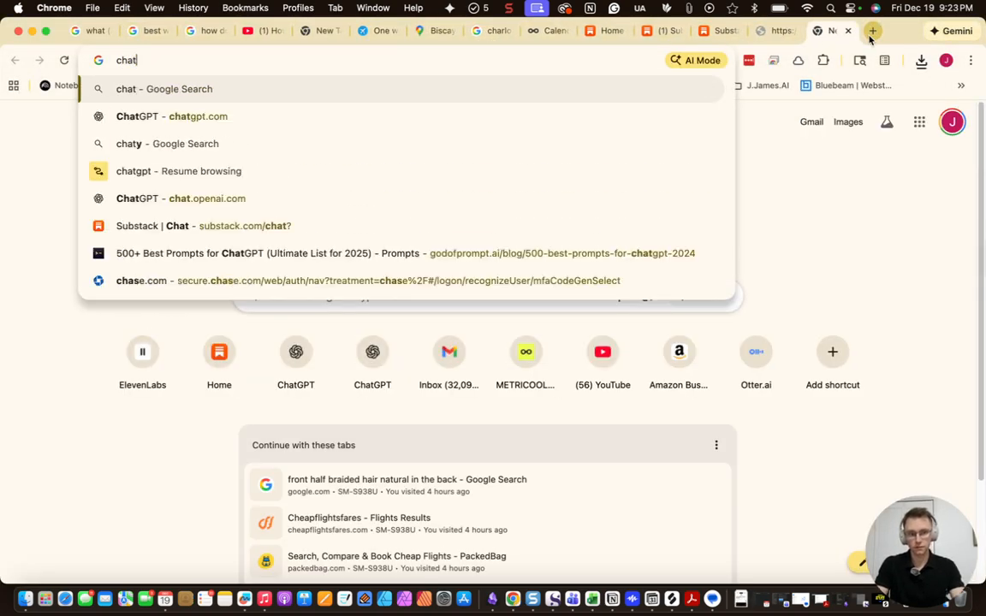
key(BackSpace)
key(Return)
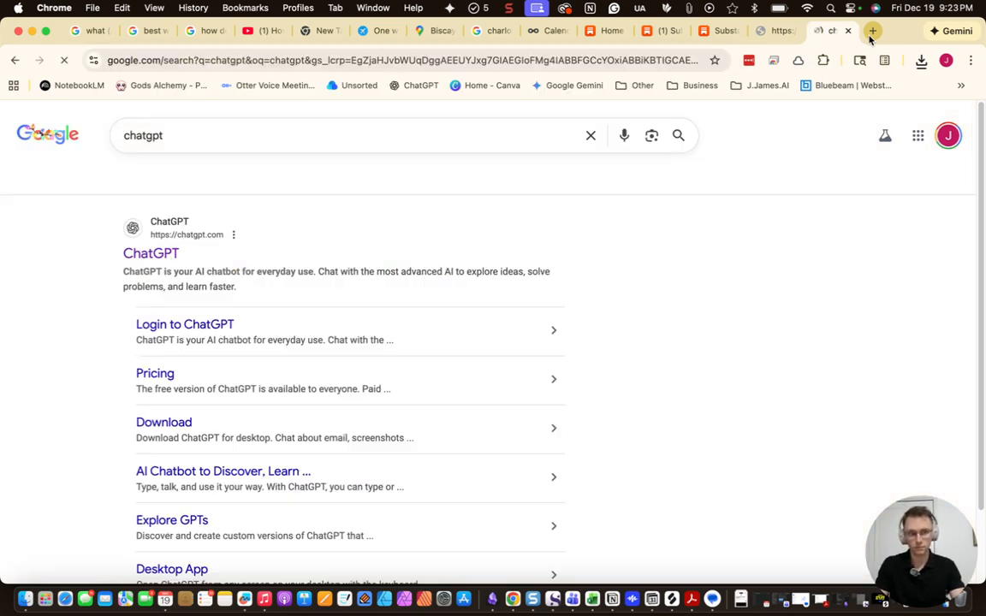
click(174, 242)
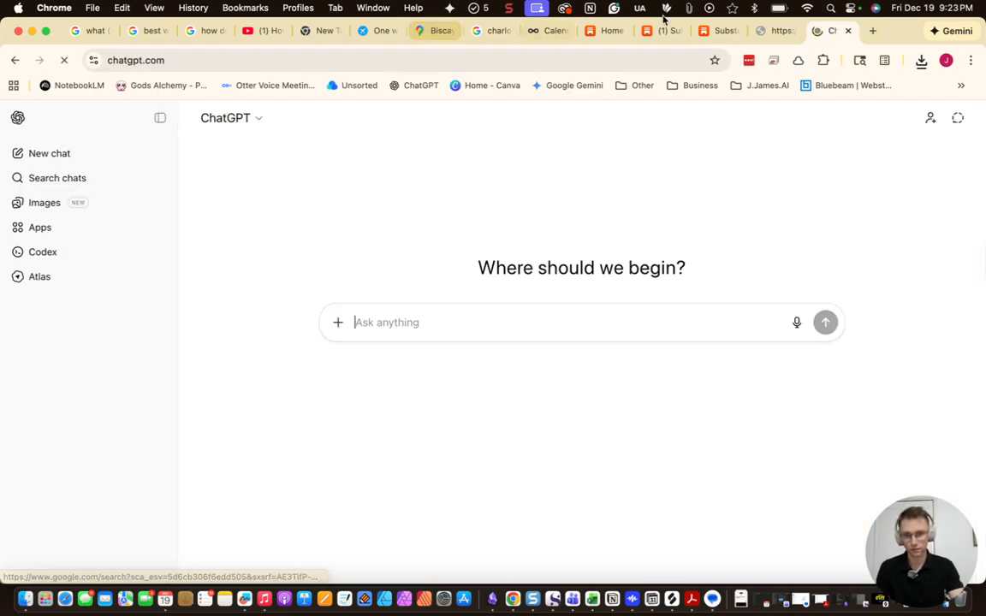
Close the leftover Substack image tab and scroll ChatGPT's sidebar to Your chats
click(768, 34)
click(791, 33)
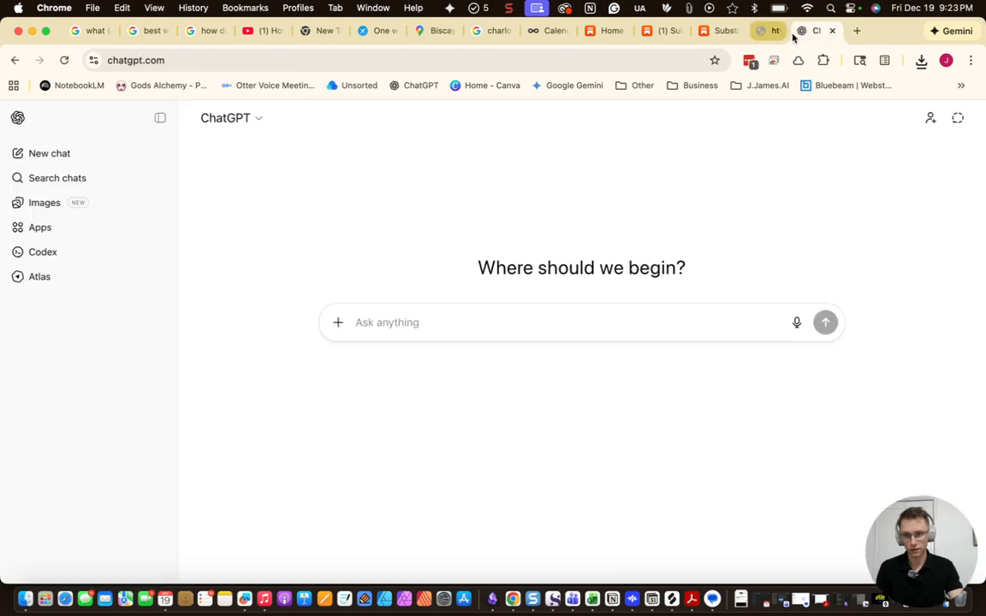
click(722, 34)
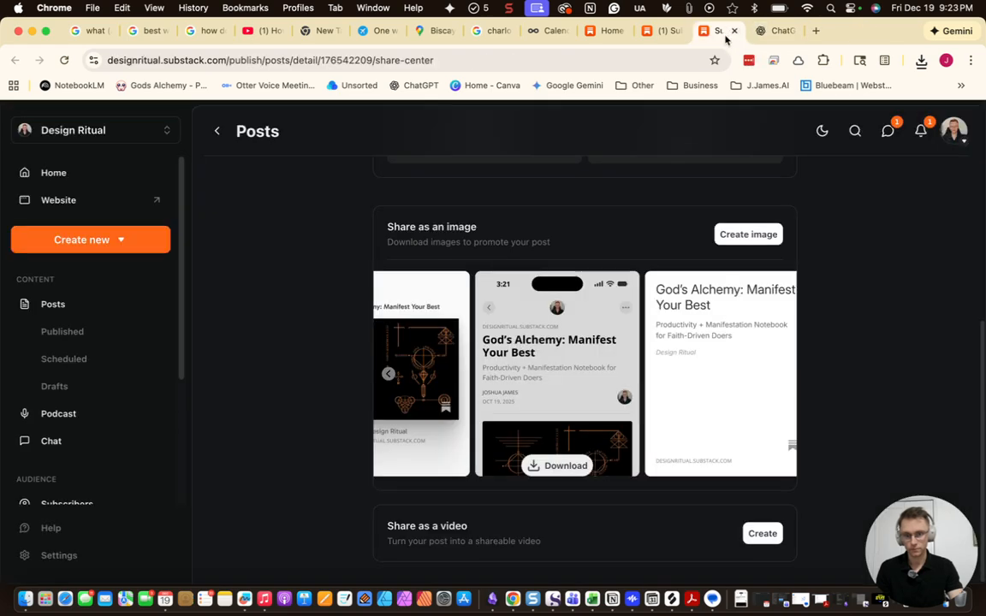
click(659, 35)
click(776, 35)
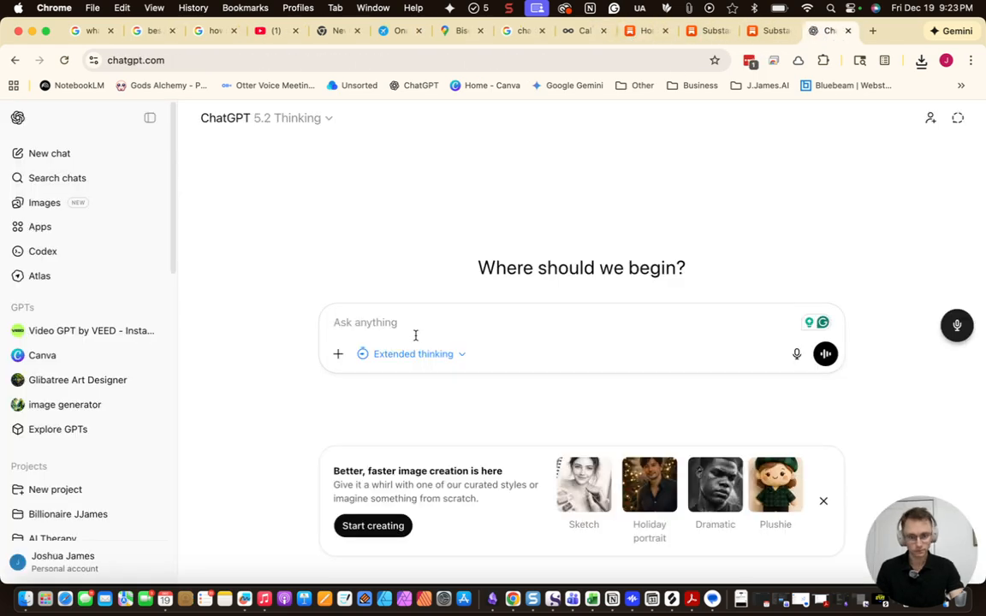
scroll(59, 419, down, 10)
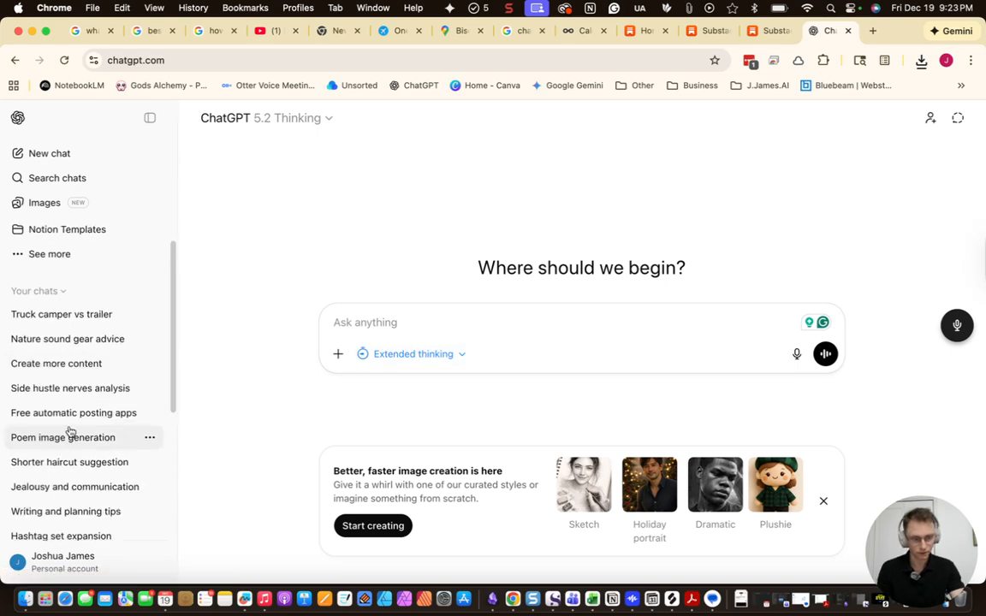
scroll(71, 440, down, 3)
scroll(73, 445, up, 15)
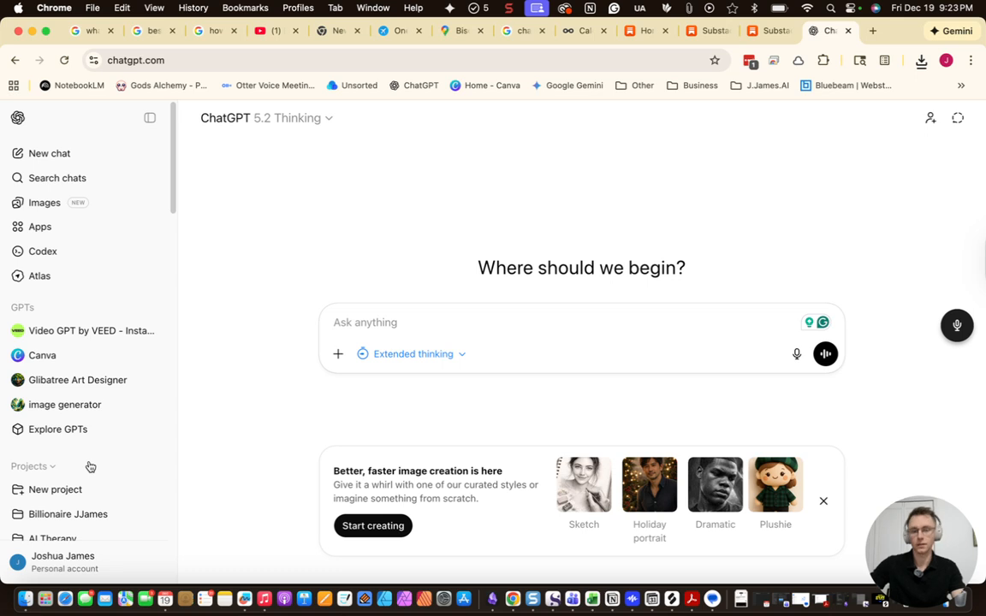
scroll(94, 454, down, 10)
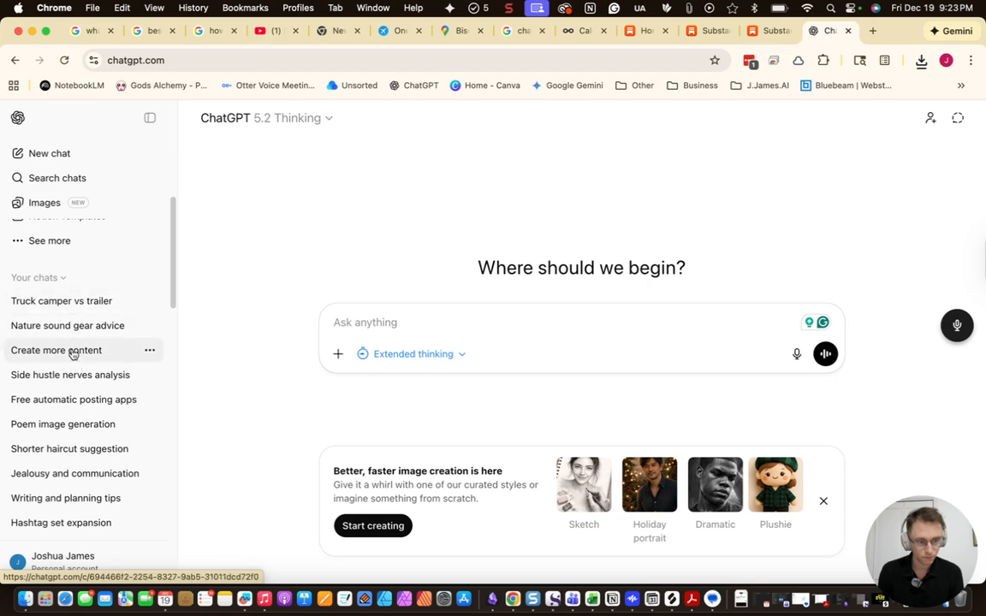
Look through the Create more content and Side hustle nerves analysis chats for the earlier prompt
click(70, 351)
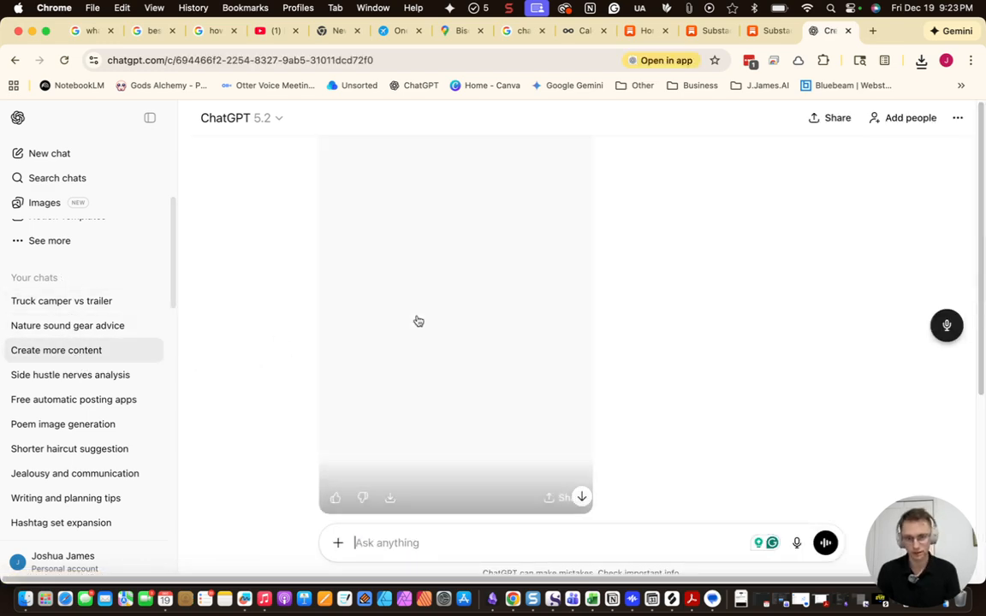
scroll(617, 369, up, 3)
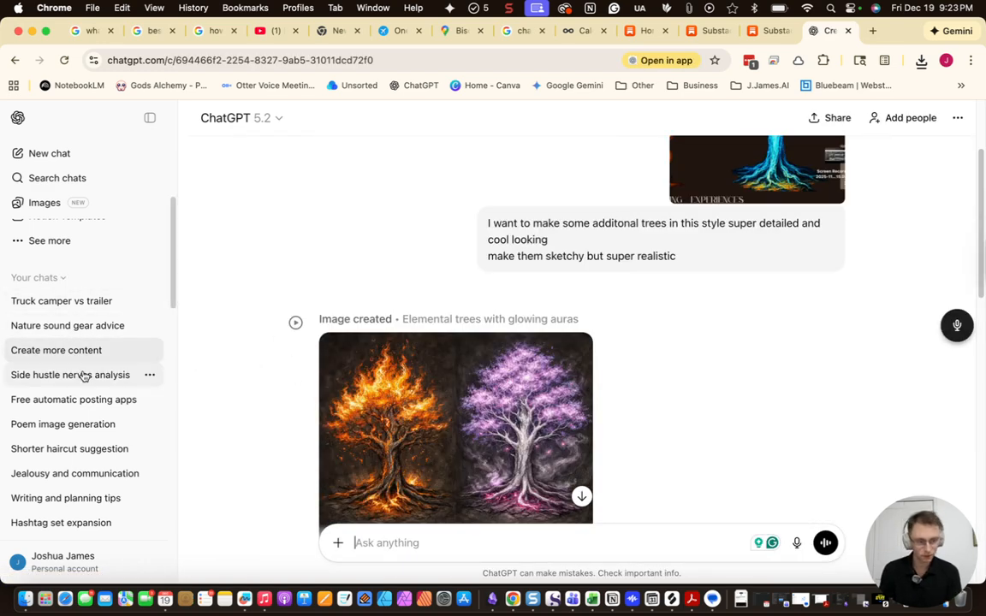
click(83, 377)
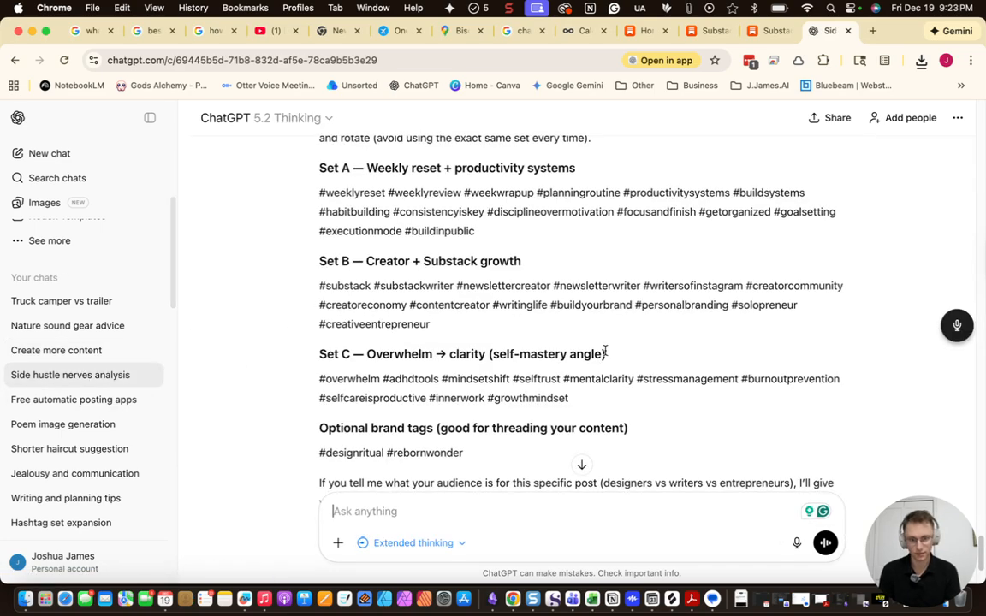
scroll(605, 360, up, 15)
scroll(604, 360, up, 5)
drag(672, 381, 474, 243)
key(super+c)
scroll(538, 428, down, 3)
scroll(538, 428, down, 20)
Paste the earlier prompt into a new message and add the Instagram hashtag question on a new line
click(505, 512)
key(super+v)
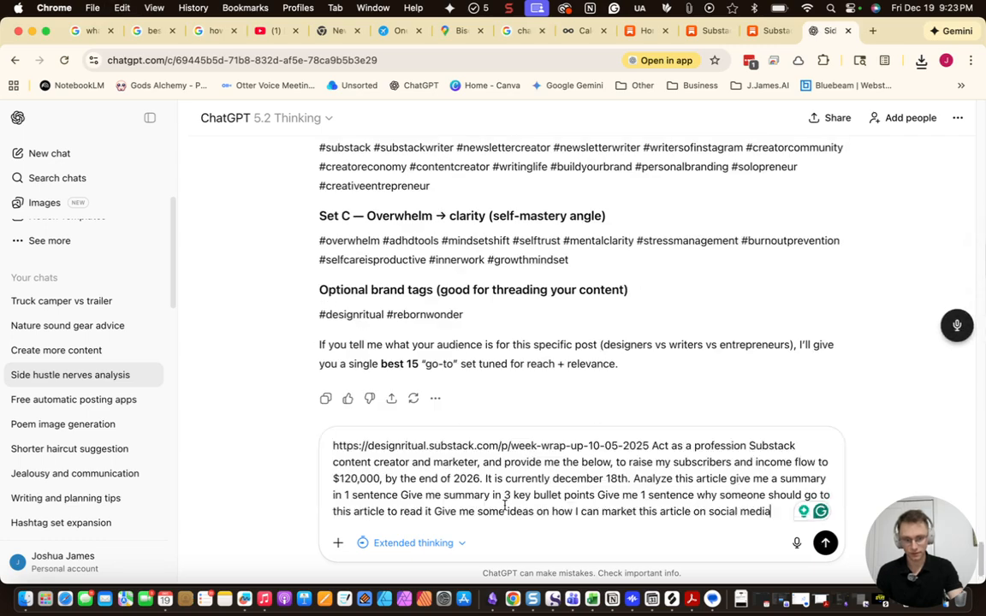
scroll(502, 361, up, 10)
scroll(502, 360, down, 8)
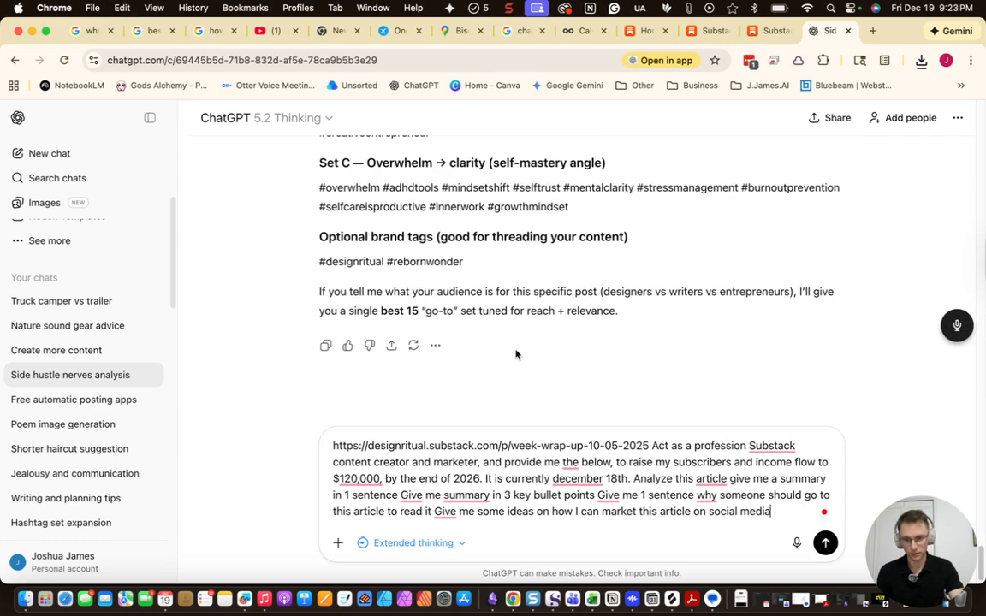
scroll(550, 299, up, 5)
scroll(651, 368, up, 3)
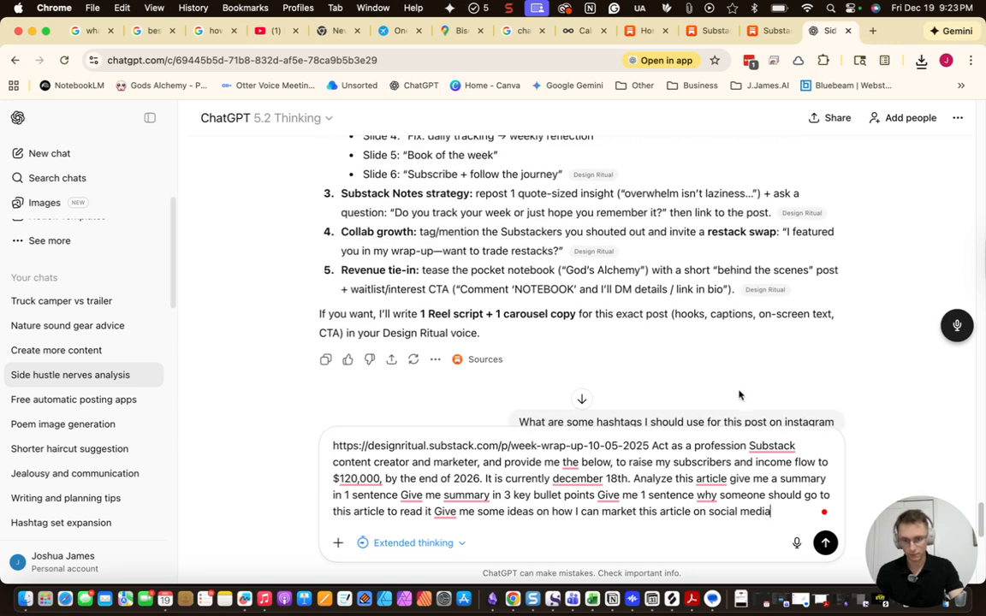
scroll(771, 376, down, 1)
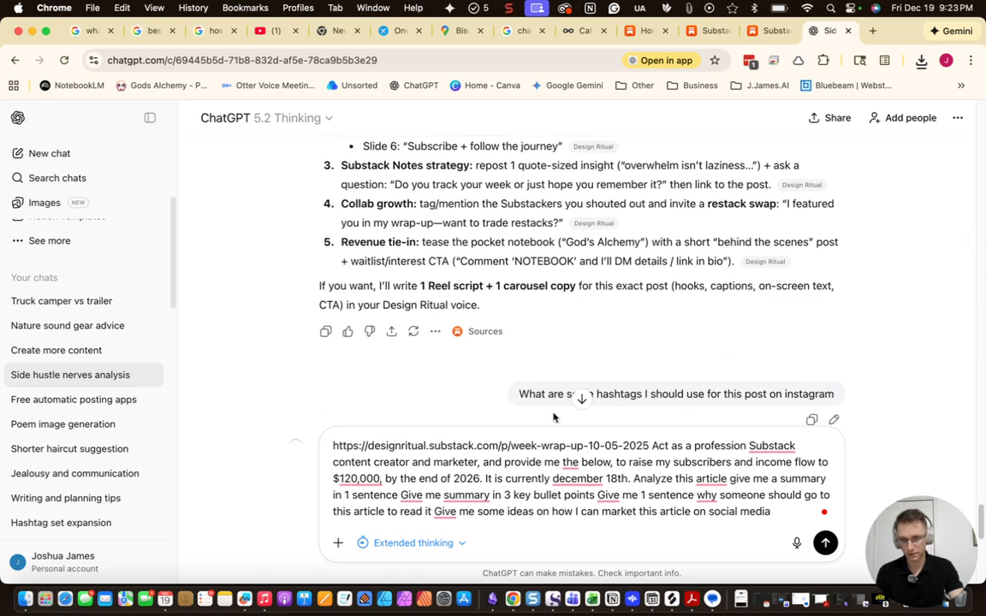
drag(563, 419, 519, 394)
key(super+c)
scroll(519, 394, down, 10)
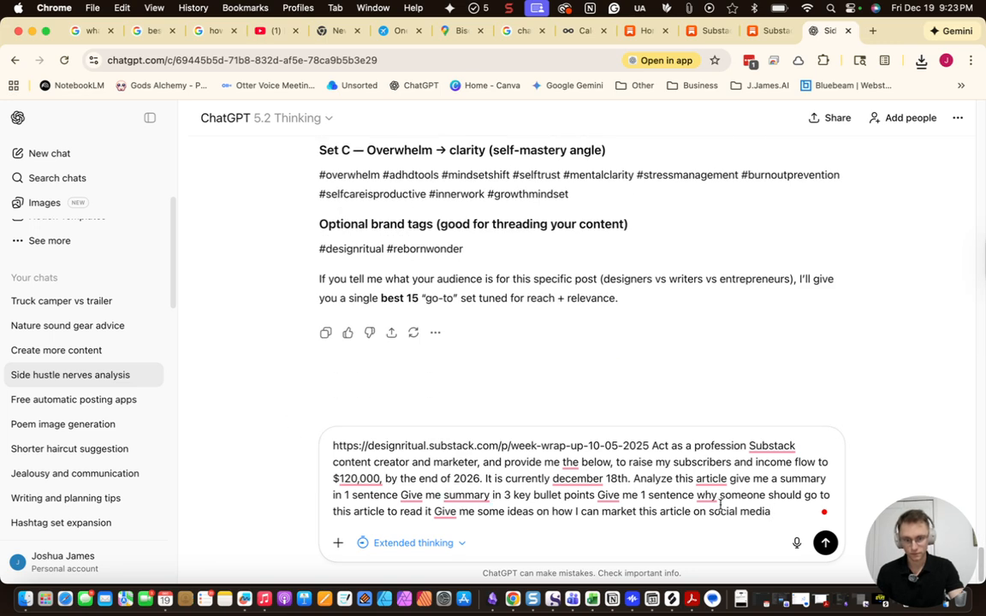
key(shift+Return)
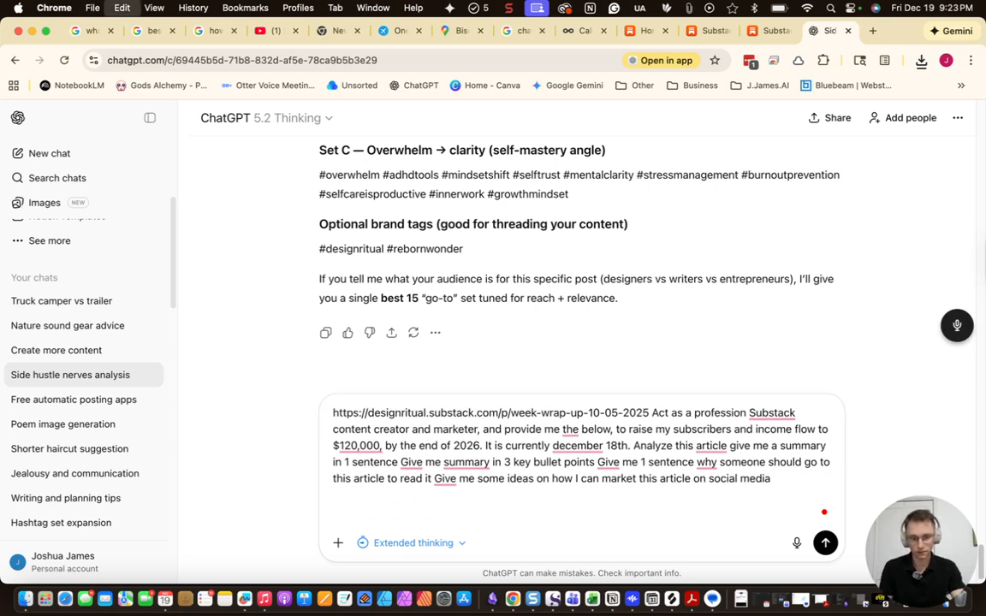
key(super+v)
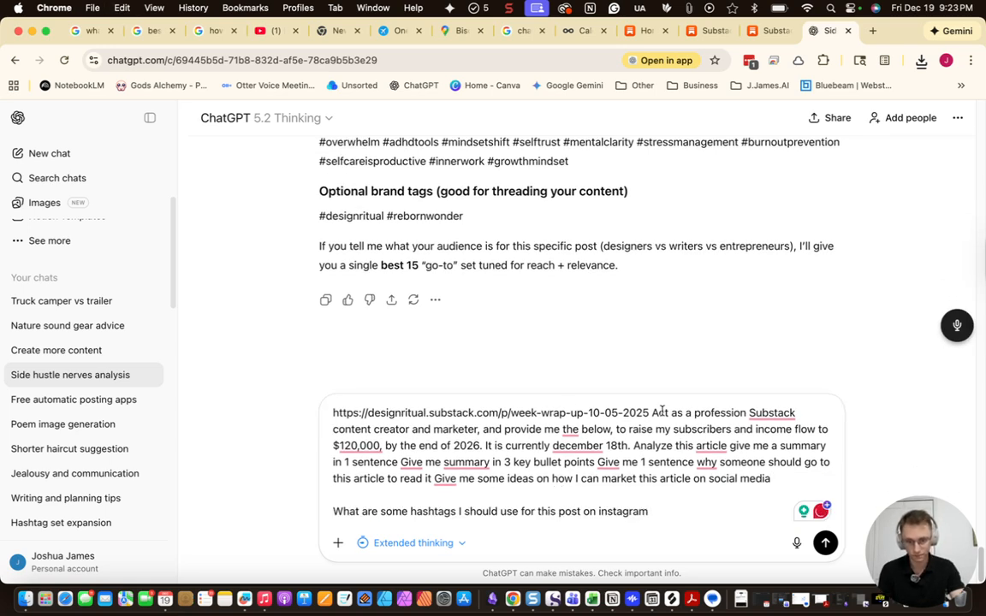
Put the article URL on its own line and copy the live God's Alchemy post link from Substack
click(656, 414)
key(shift+Return)
key(shift+Return)
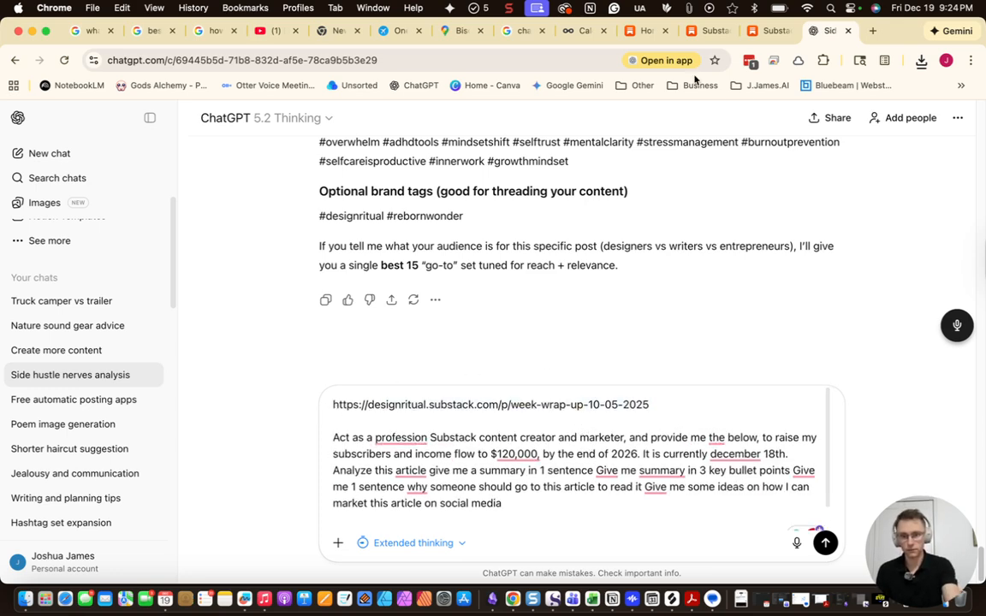
click(771, 31)
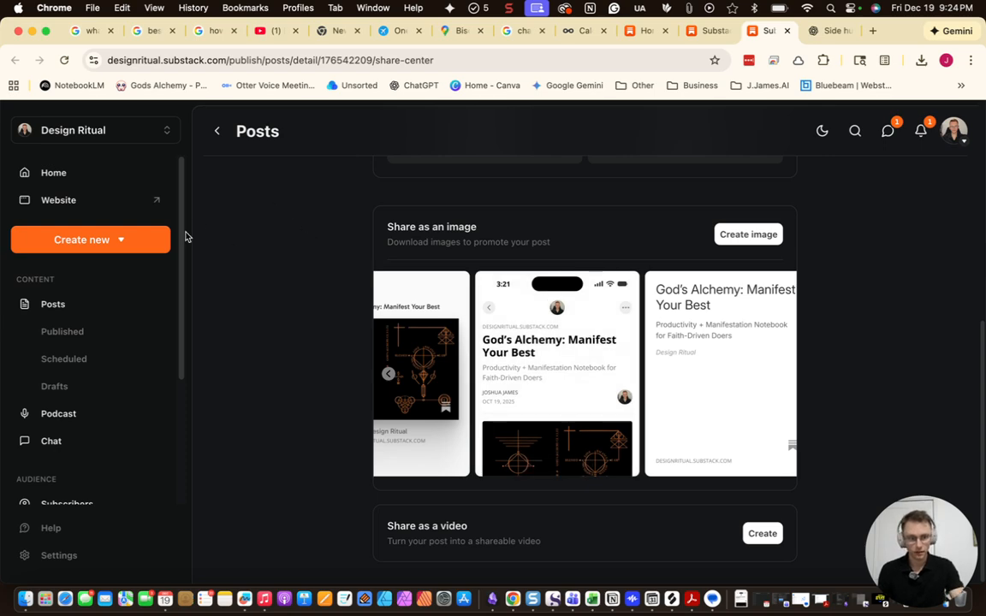
scroll(447, 298, up, 5)
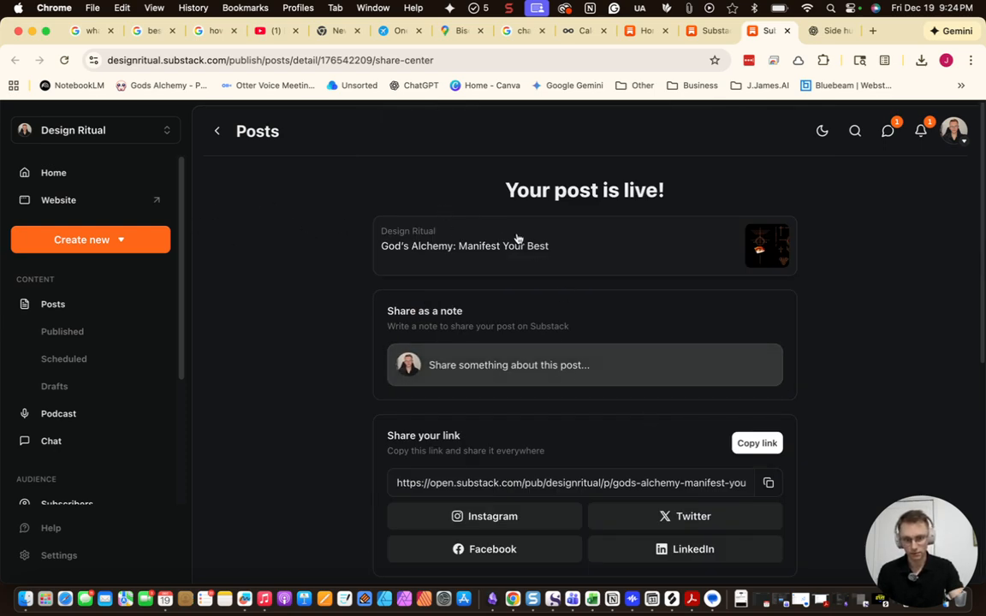
click(758, 443)
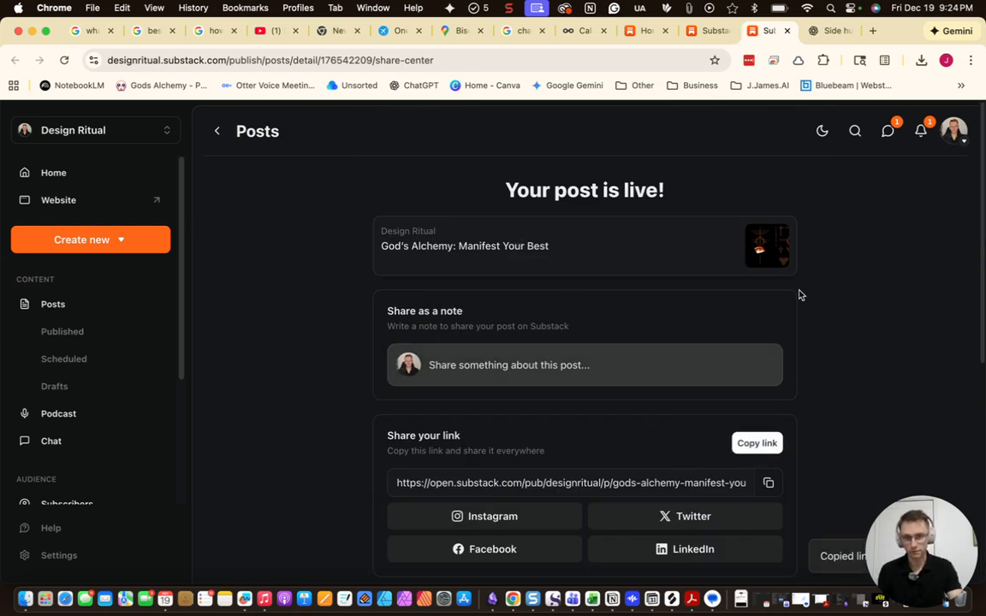
key(ctrl+Tab)
triple_click(510, 399)
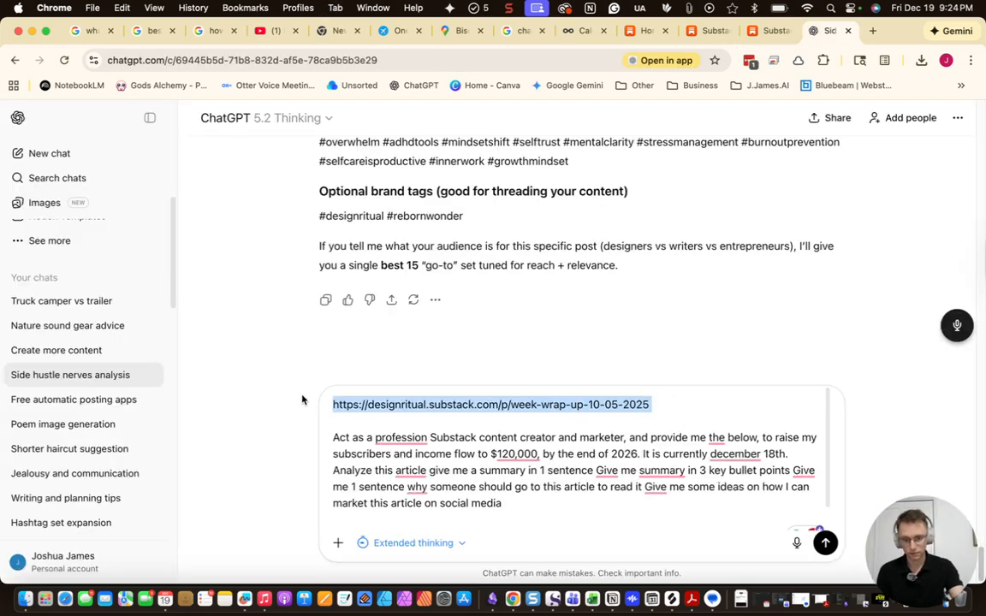
Swap in the live post link, accept the Grammarly fix, and change 18th to 19th
key(super+v)
scroll(683, 440, down, 2)
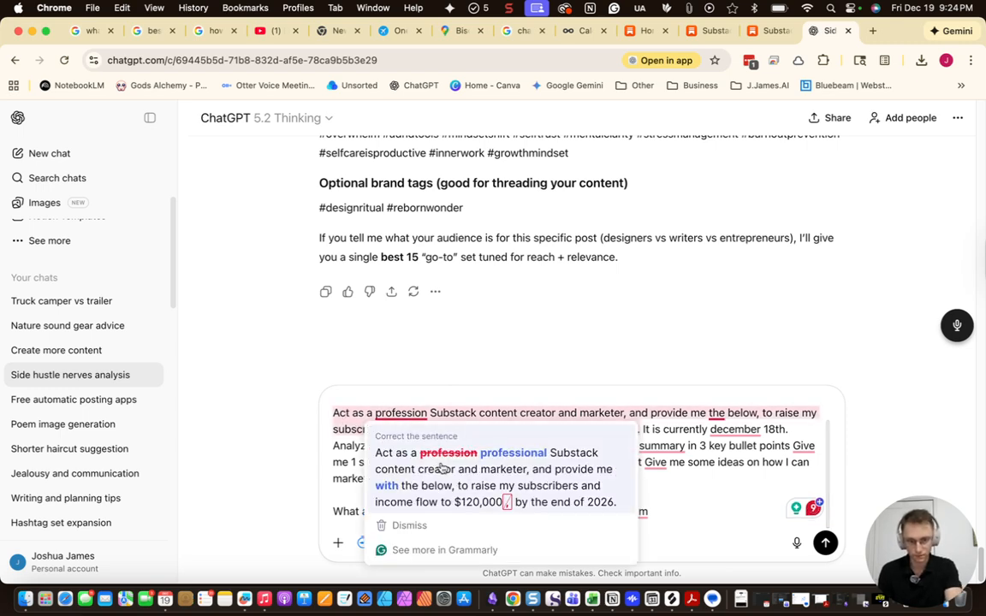
click(440, 470)
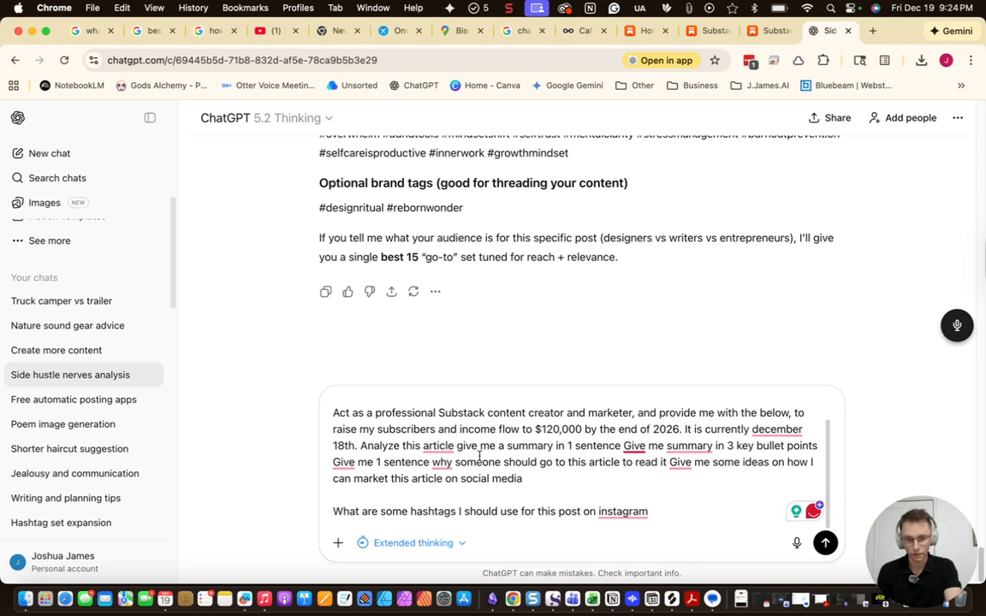
mouse_move(448, 438)
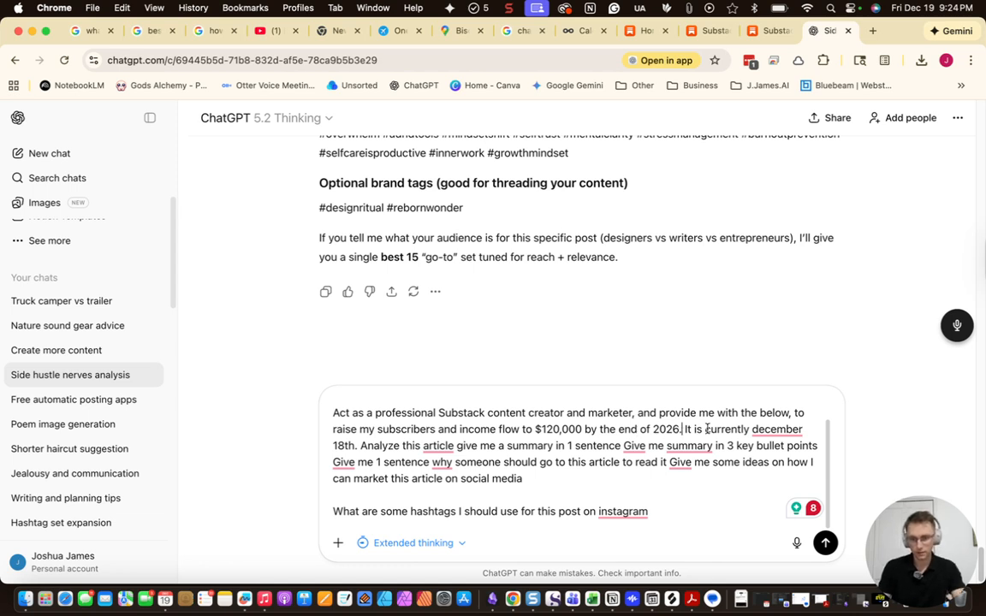
click(345, 446)
key(BackSpace)
text(9)
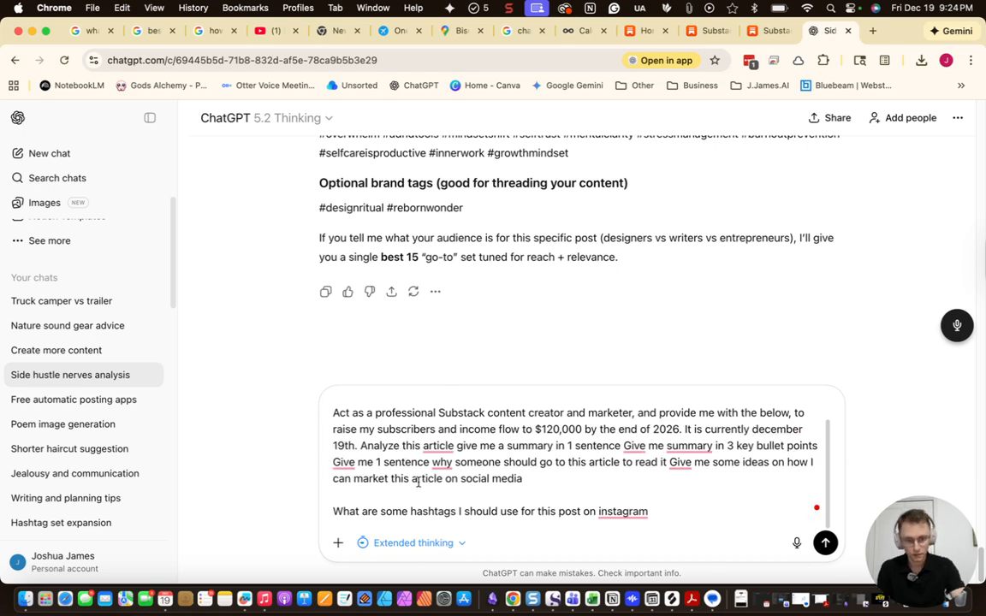
Put the Analyze, summary, one-sentence and social media ideas requests each on their own line
click(361, 446)
key(shift+Return)
scroll(498, 468, down, 1)
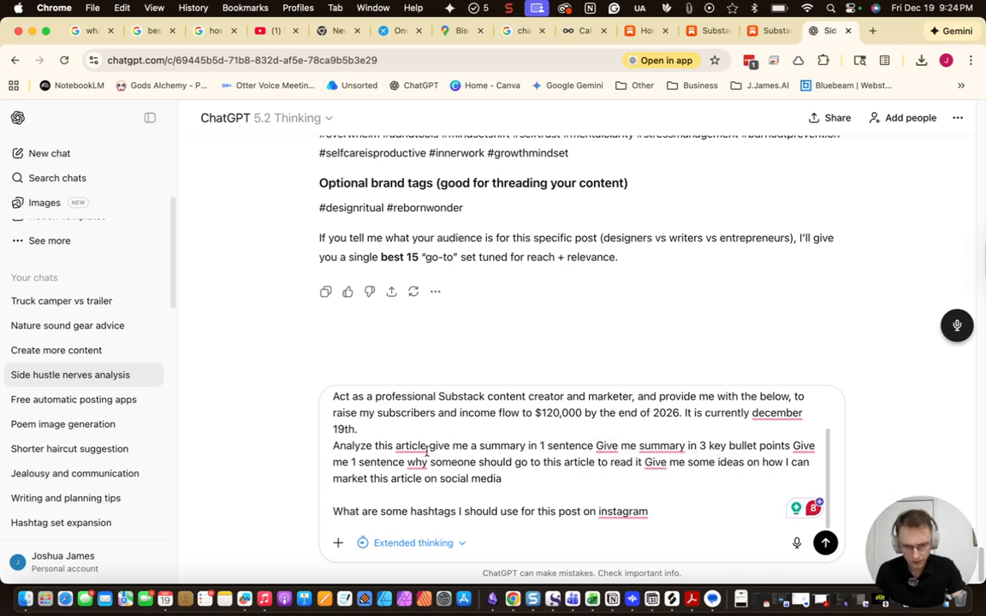
click(416, 485)
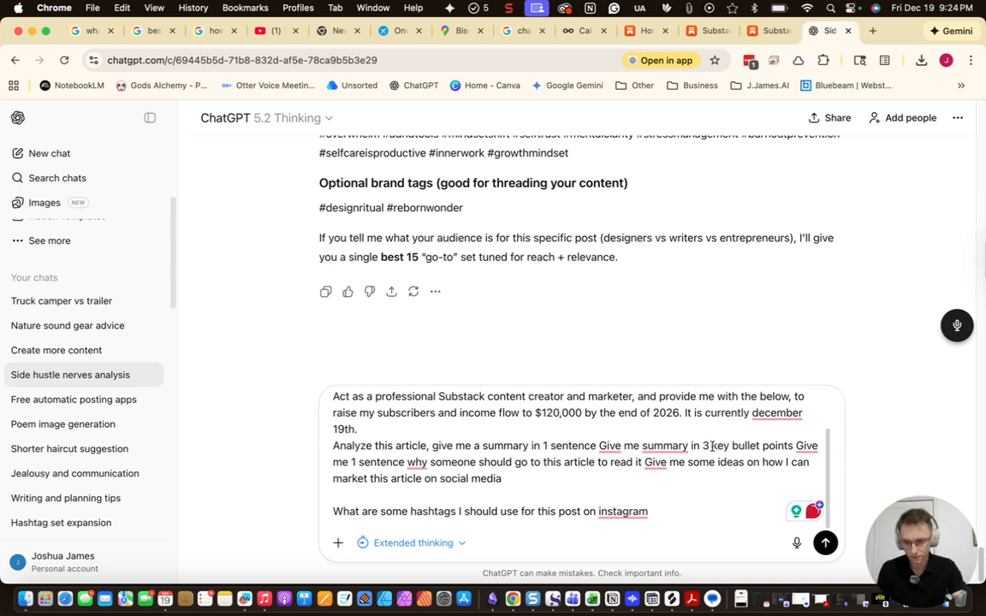
key(shift+Return)
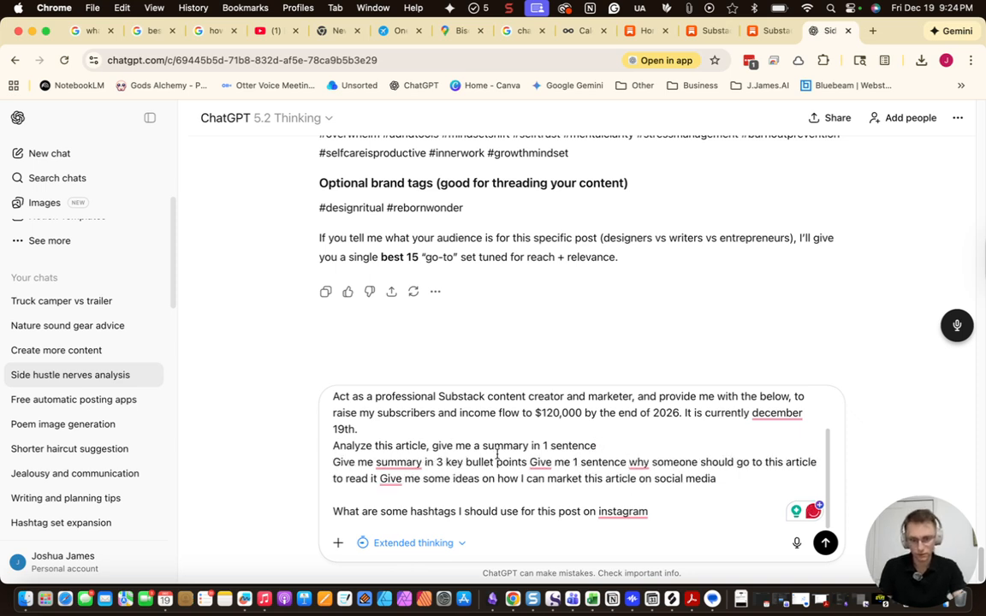
click(530, 463)
key(shift+Return)
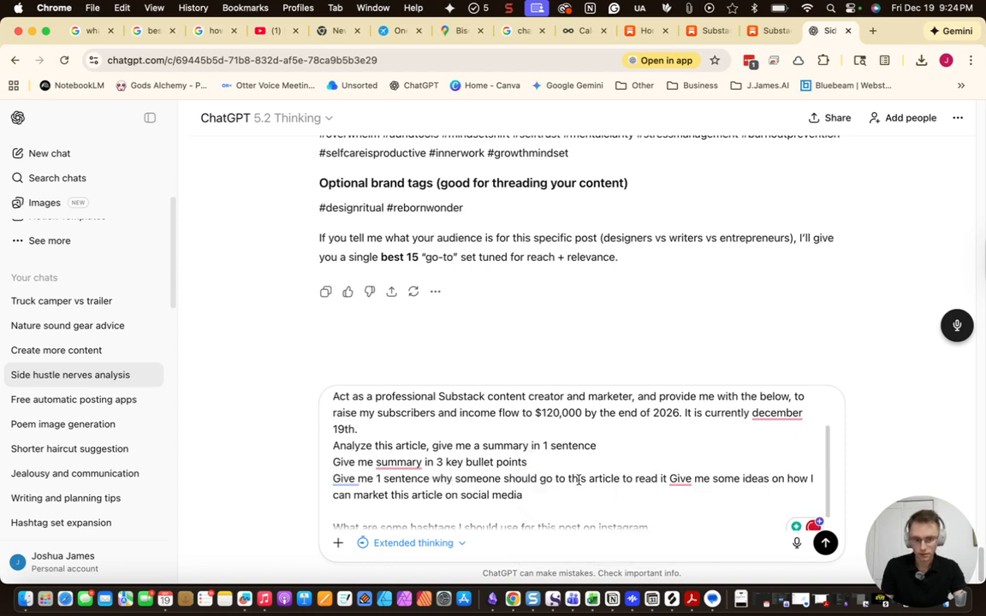
scroll(424, 471, down, 1)
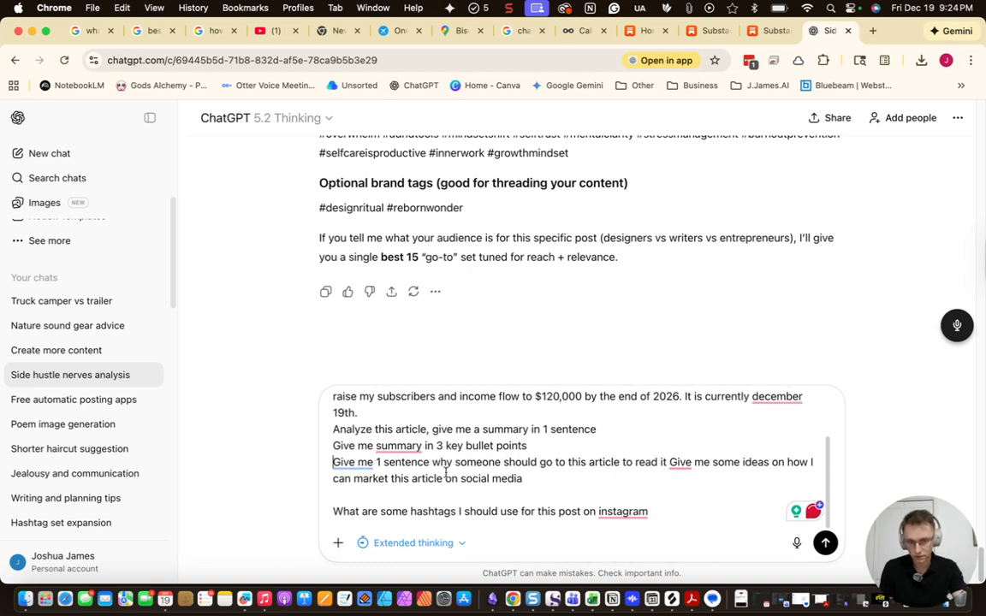
click(671, 462)
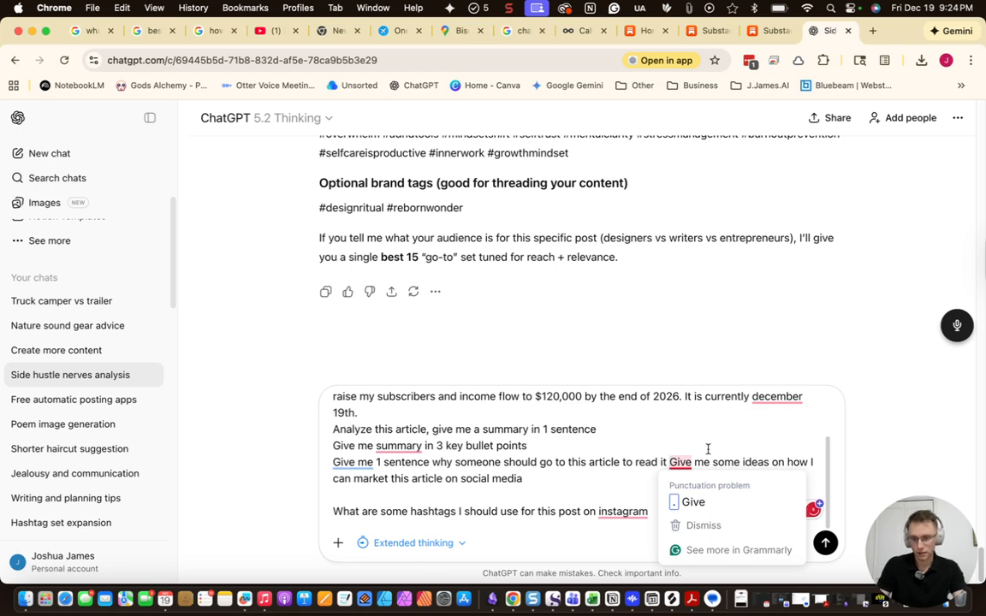
key(shift+Return)
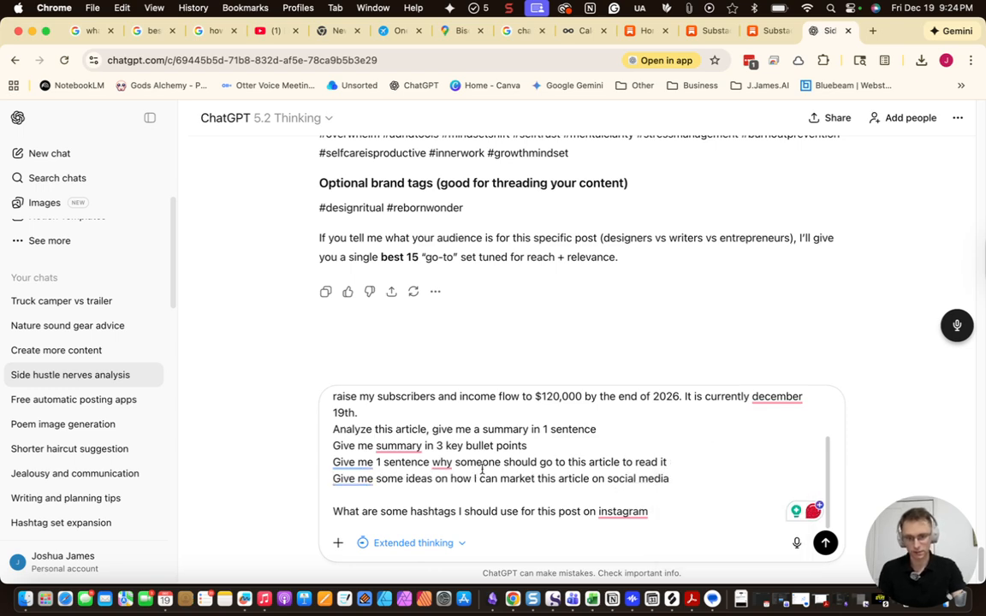
scroll(547, 511, up, 2)
scroll(489, 510, down, 2)
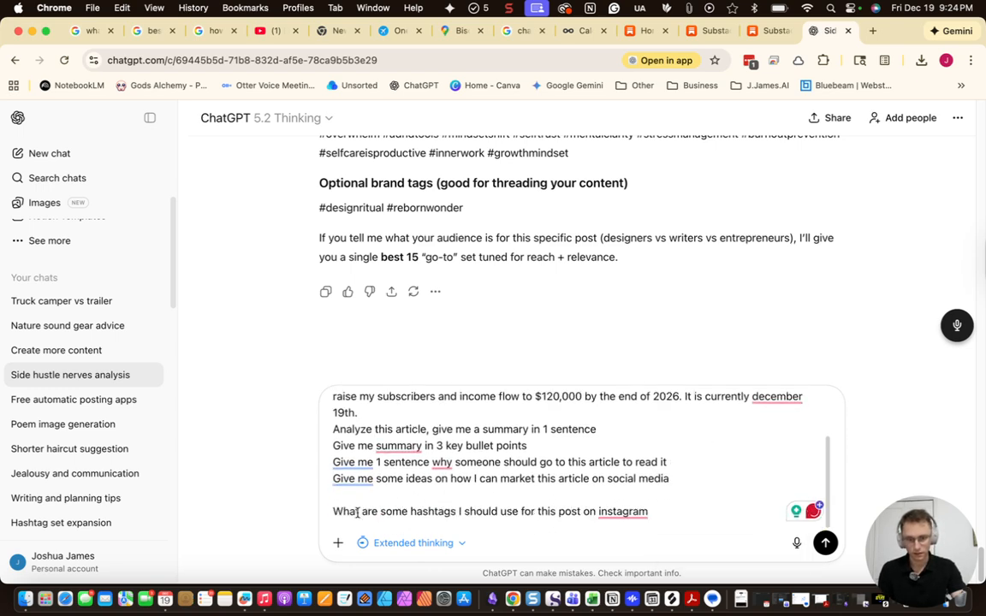
Reword the hashtag question to start 'Give me some', keep Extended thinking, and send the prompt
drag(409, 514, 333, 511)
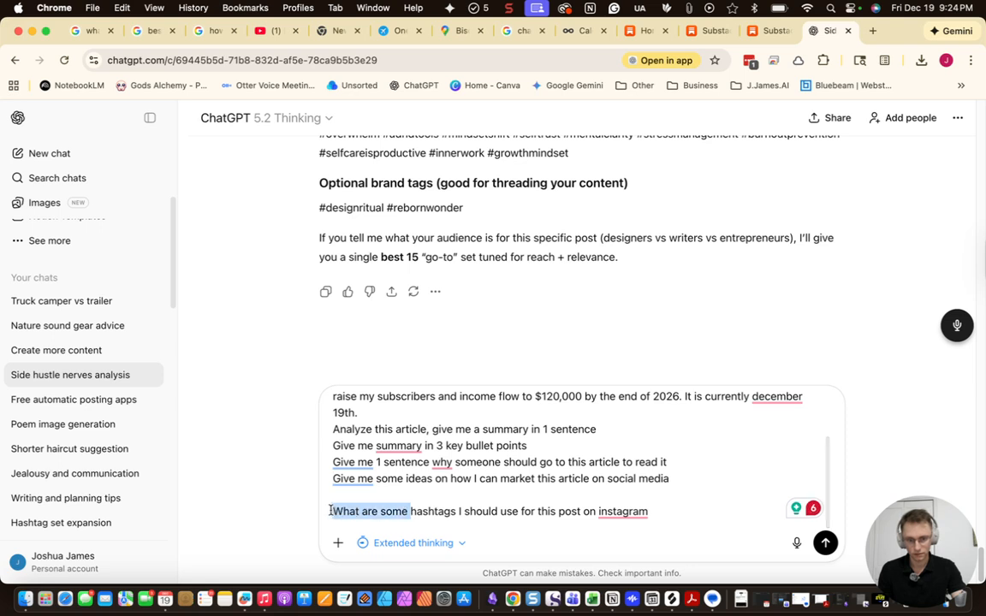
text(Give me some)
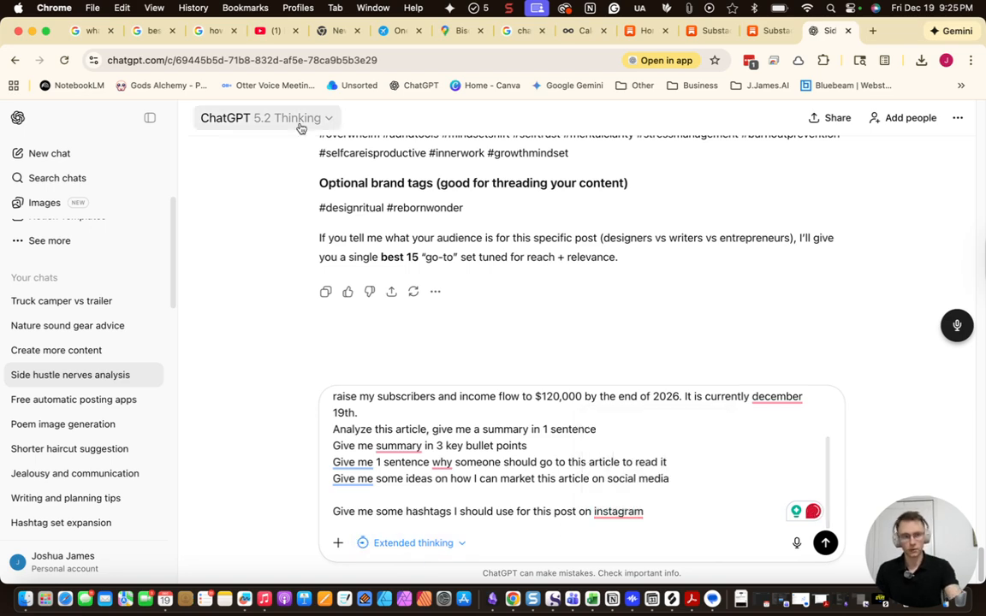
click(463, 552)
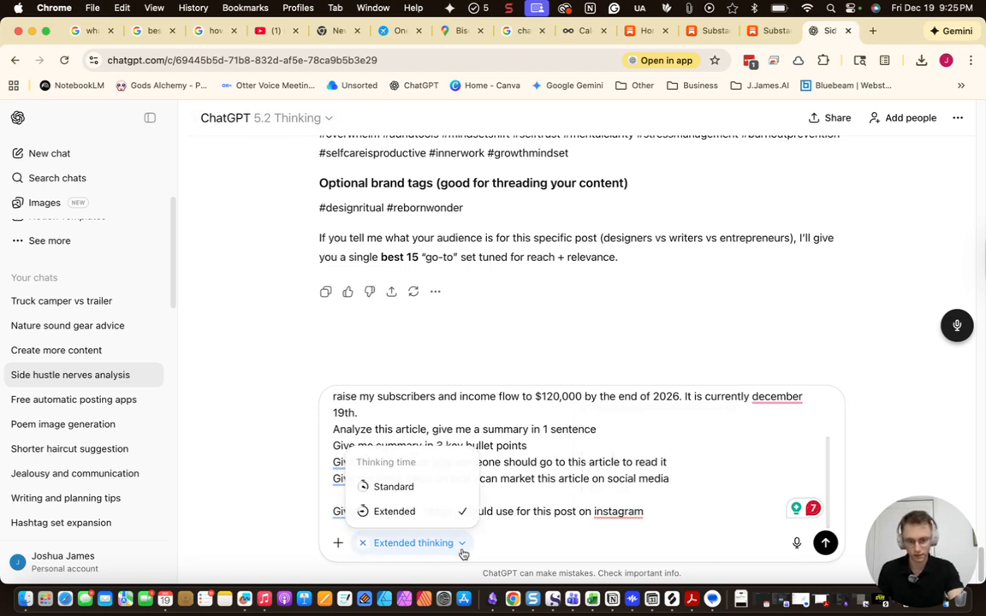
click(677, 498)
key(Return)
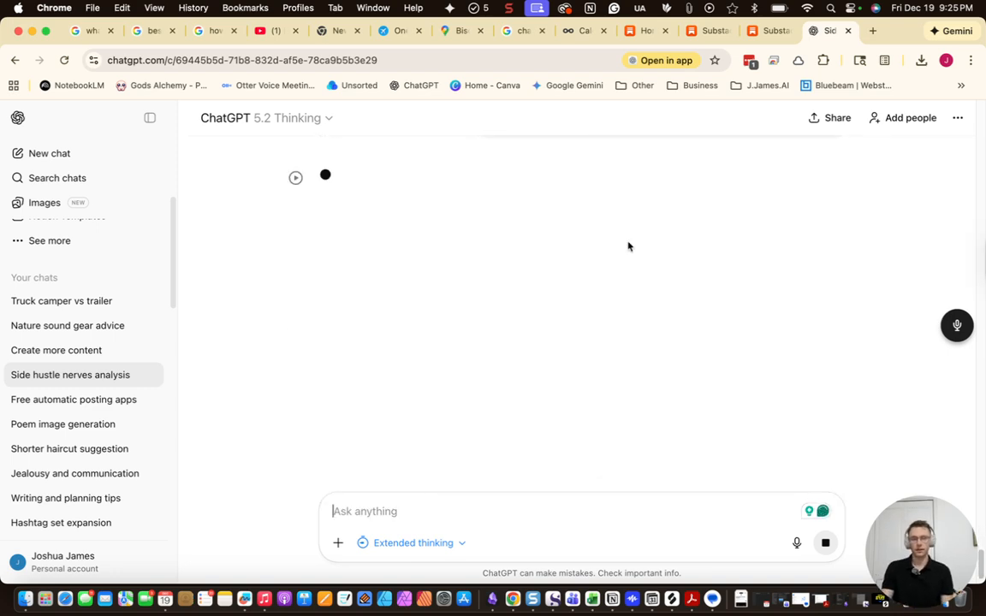
Start a Metricool post with gods alchemy 1.jpg from Downloads, then discard that draft
click(566, 33)
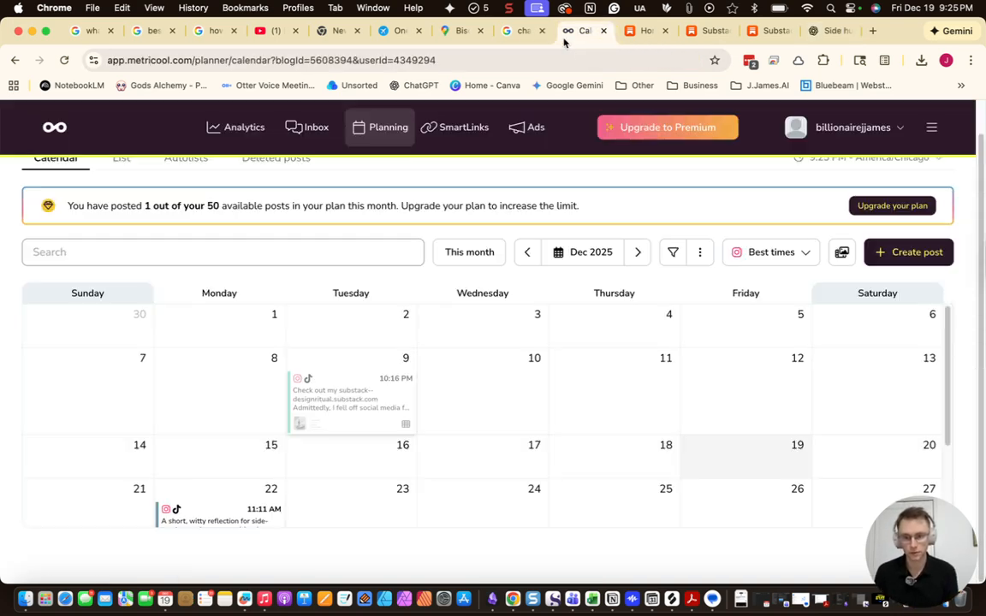
scroll(608, 418, down, 3)
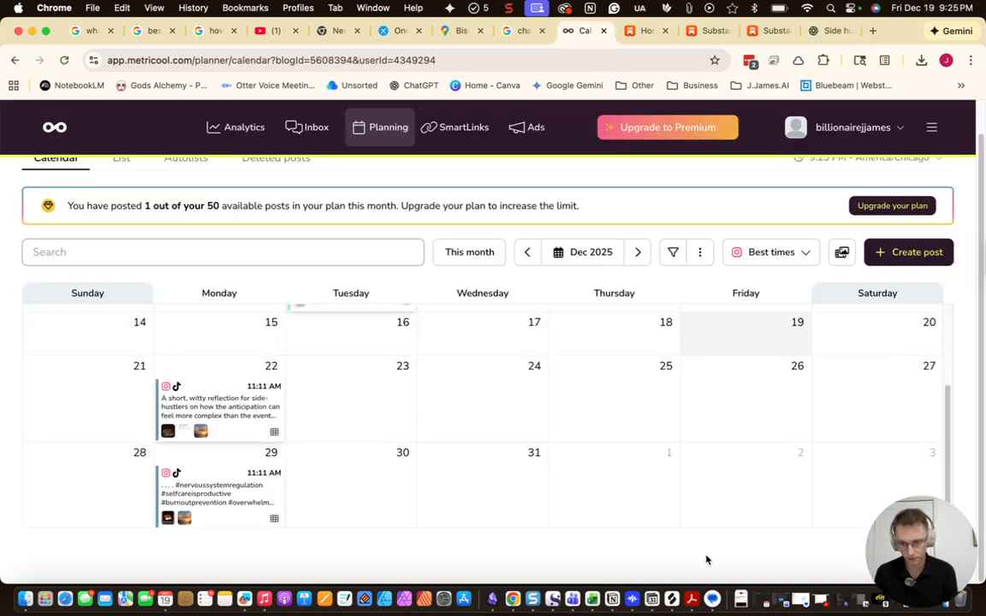
click(742, 599)
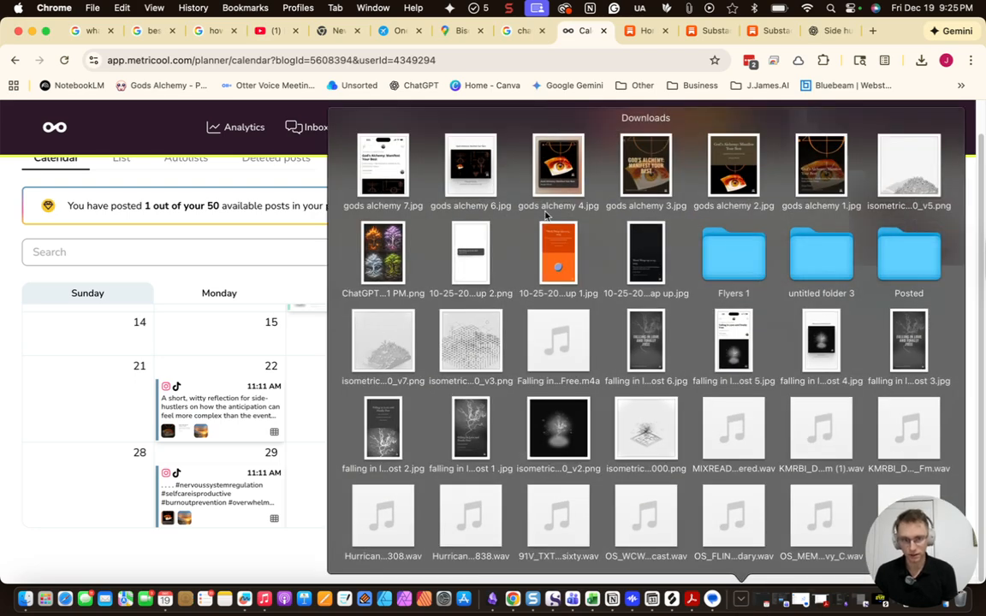
drag(850, 176, 746, 274)
click(95, 538)
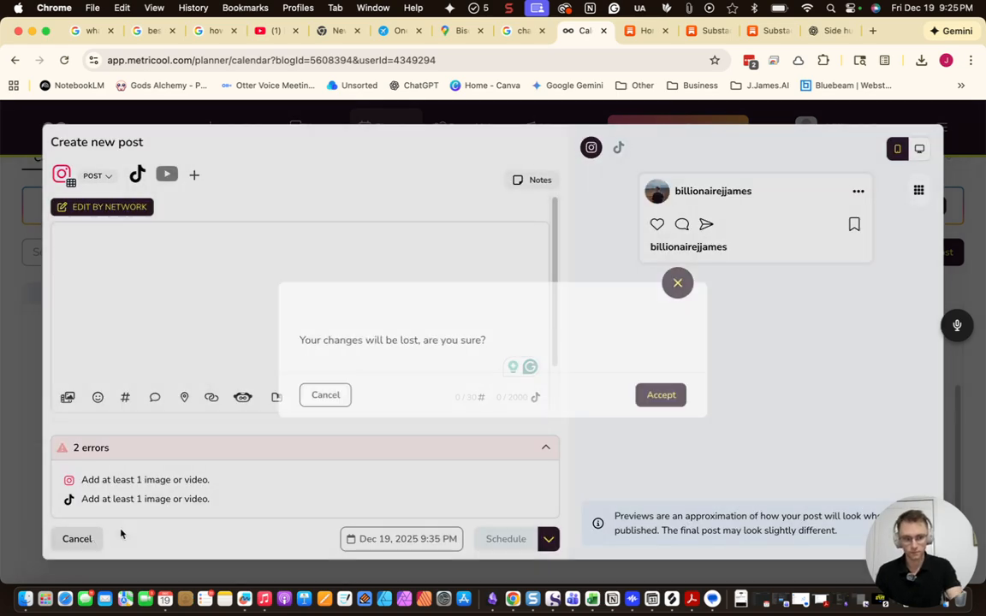
click(662, 398)
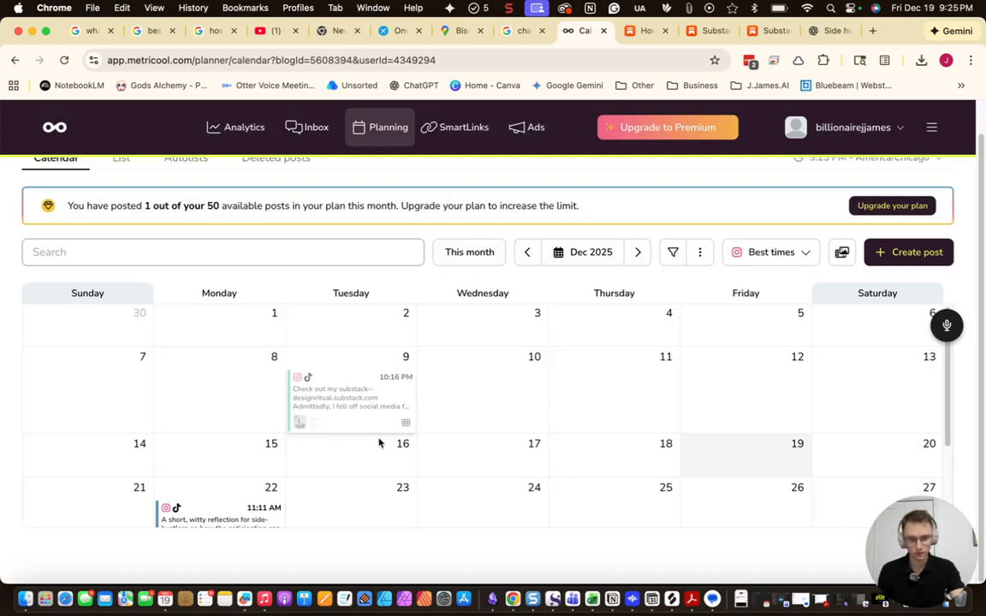
scroll(354, 446, down, 3)
Duplicate the Dec 22 side-hustle post as a draft and move it to Saturday, December 20
mouse_move(229, 413)
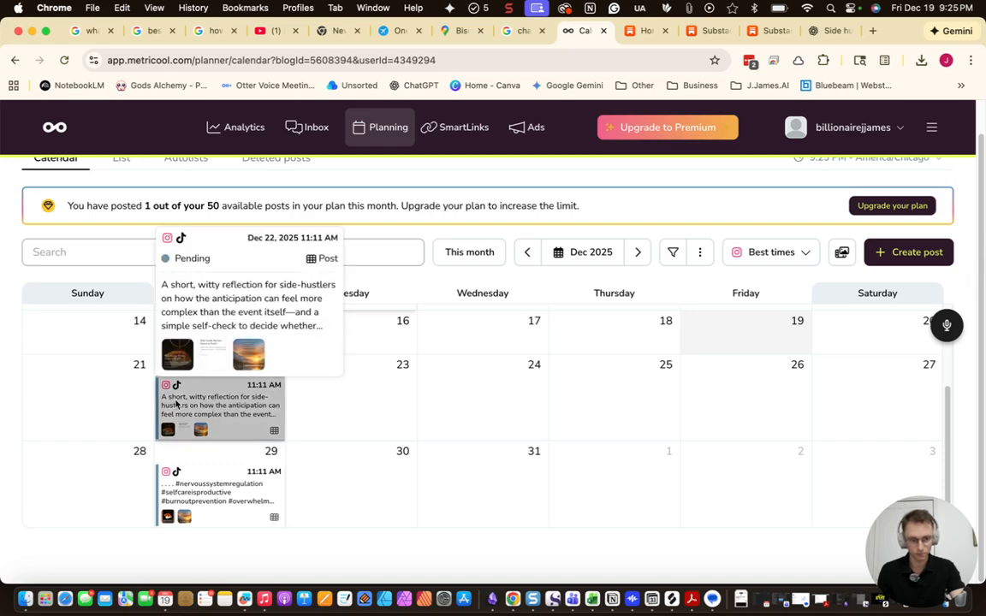
click(226, 411)
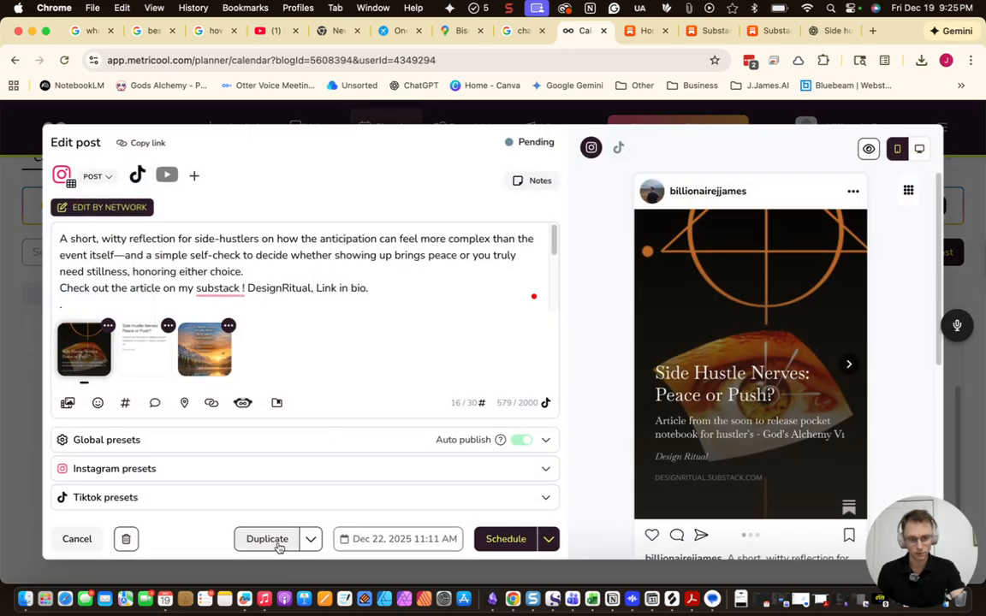
click(272, 539)
click(548, 538)
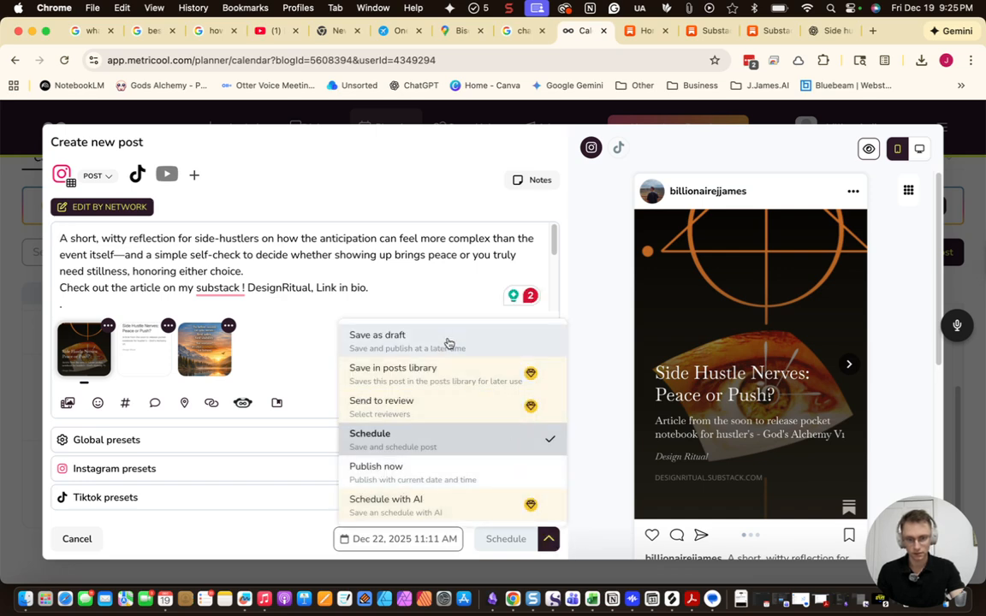
click(448, 343)
click(502, 542)
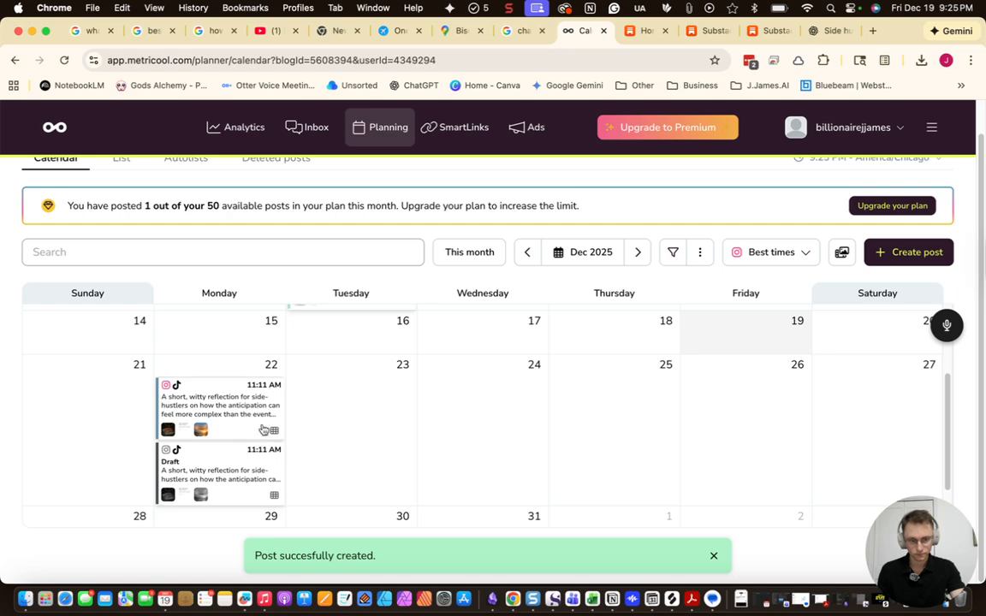
drag(229, 469, 872, 376)
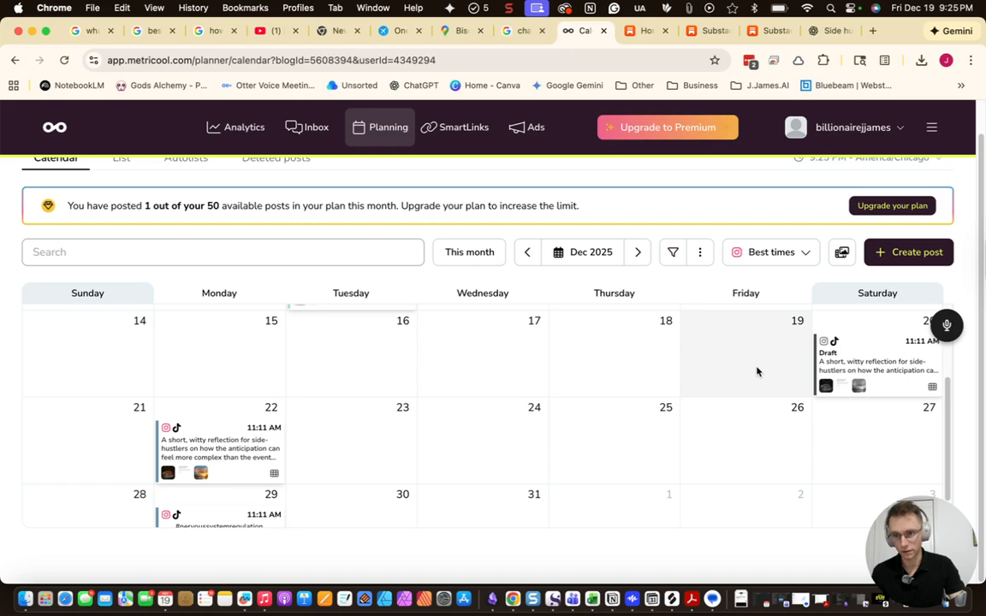
Duplicate the December 20 draft as a second draft copy
click(865, 361)
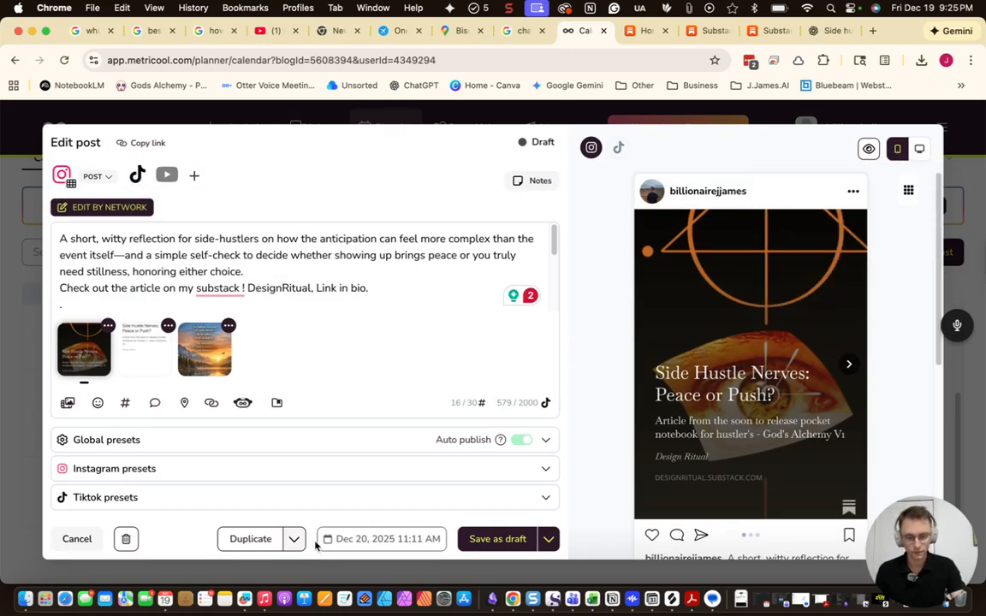
click(257, 540)
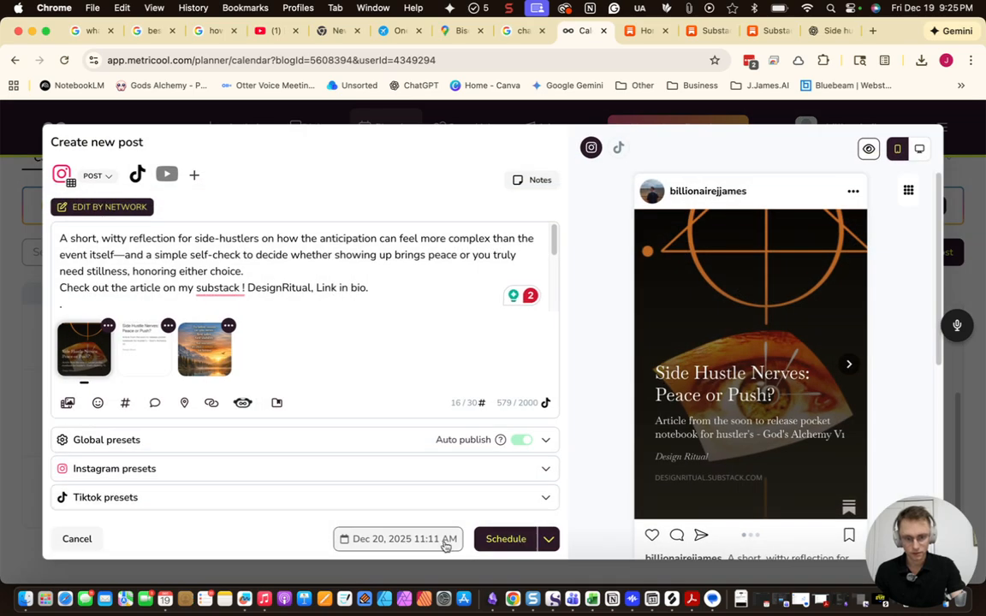
click(549, 539)
click(504, 336)
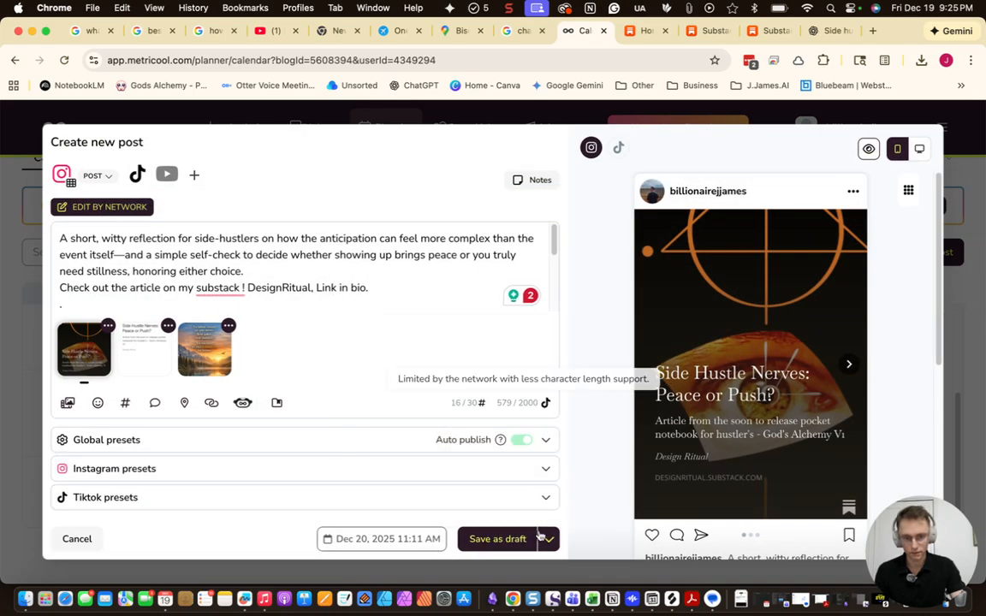
click(510, 539)
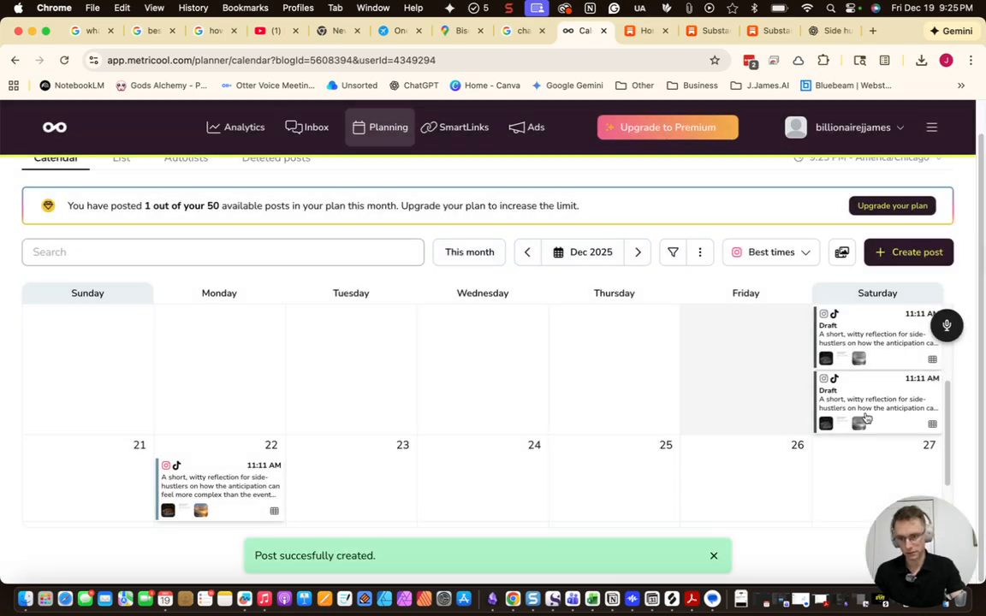
Make a draft copy of a December 20 draft and move it to Saturday, December 27
click(871, 413)
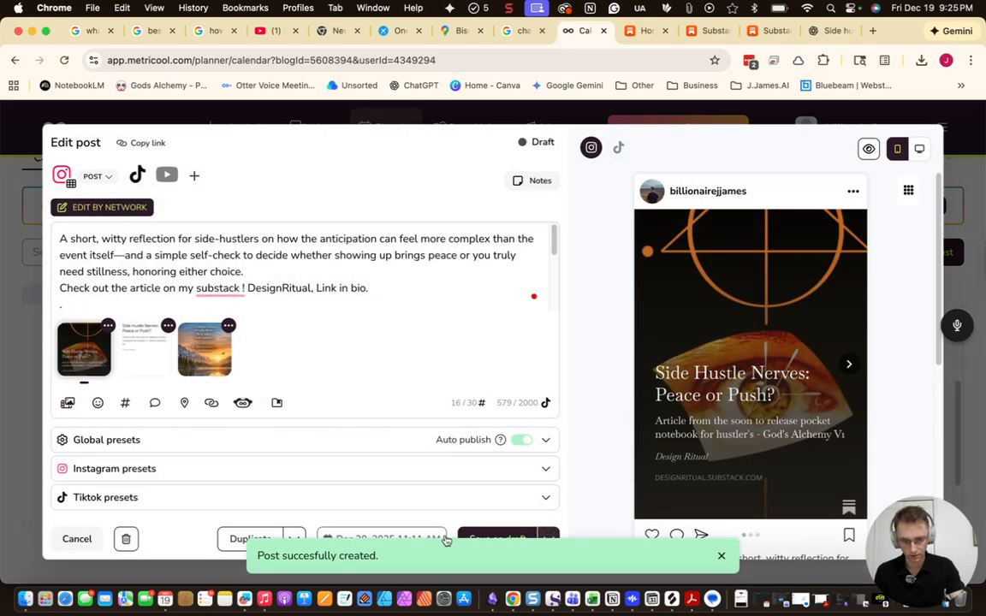
click(546, 540)
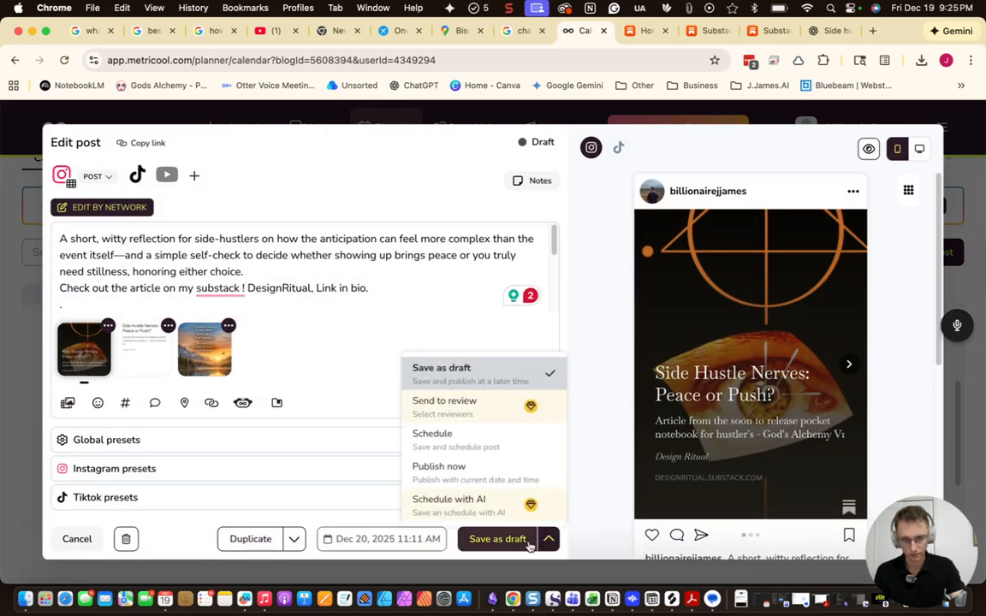
click(240, 539)
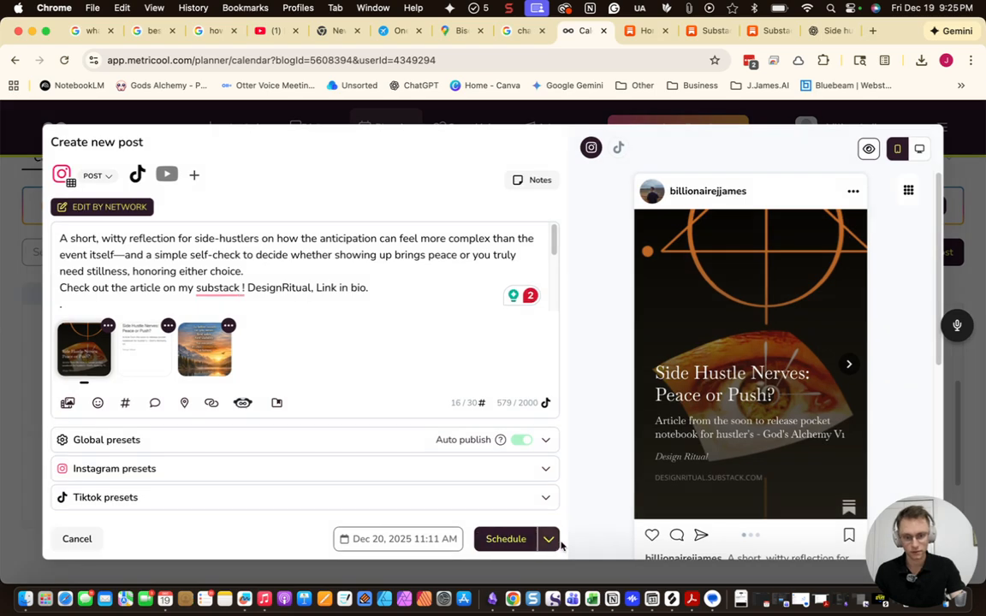
click(548, 538)
click(368, 301)
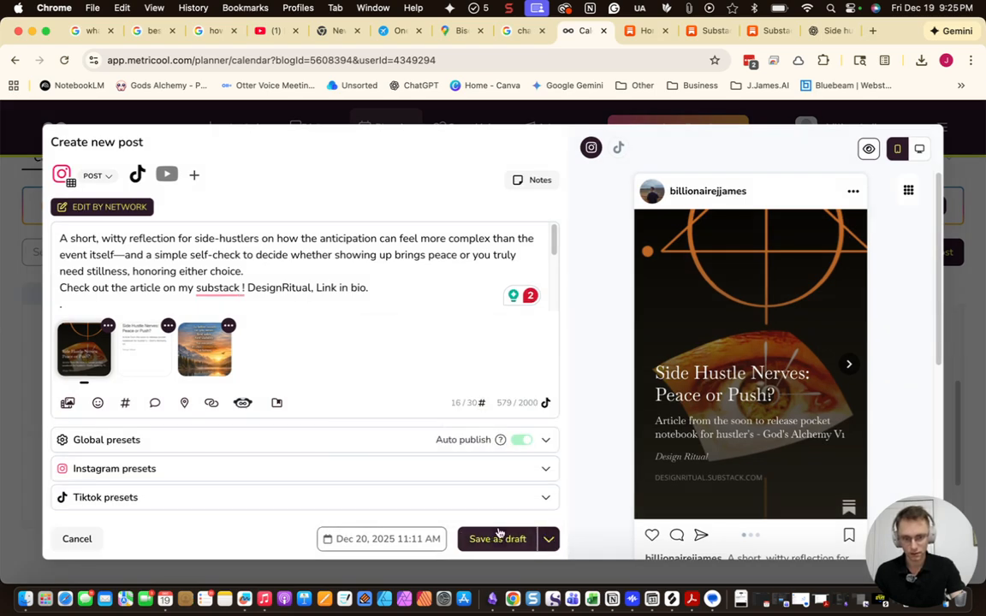
click(503, 537)
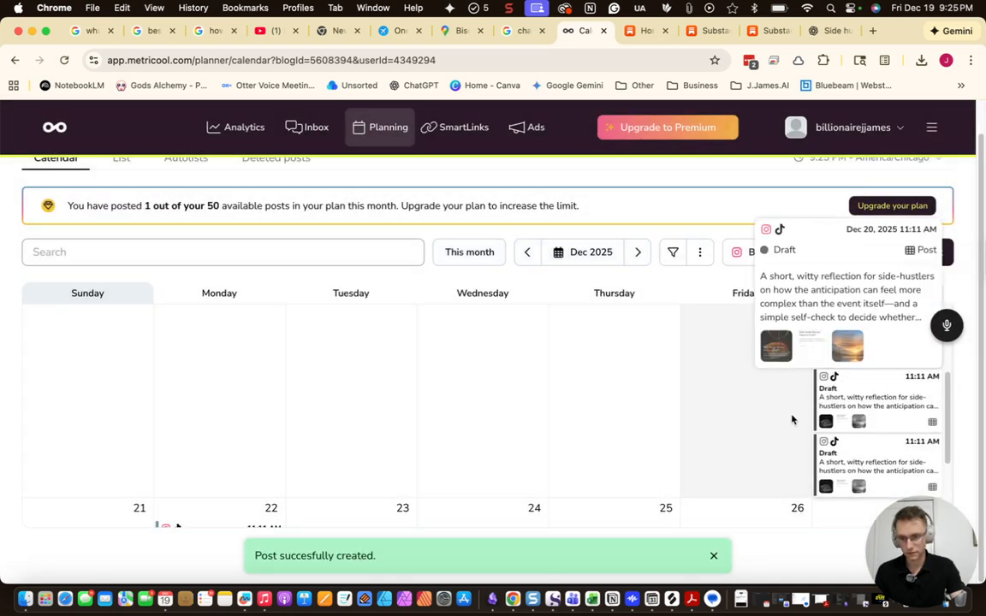
scroll(792, 412, down, 3)
drag(876, 342, 863, 502)
scroll(874, 414, up, 3)
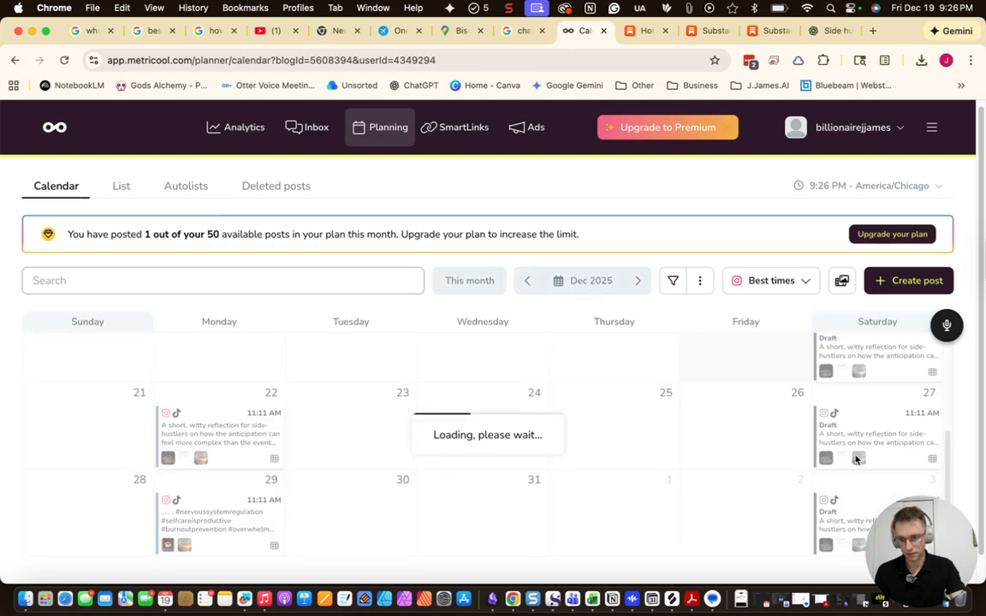
scroll(873, 437, up, 2)
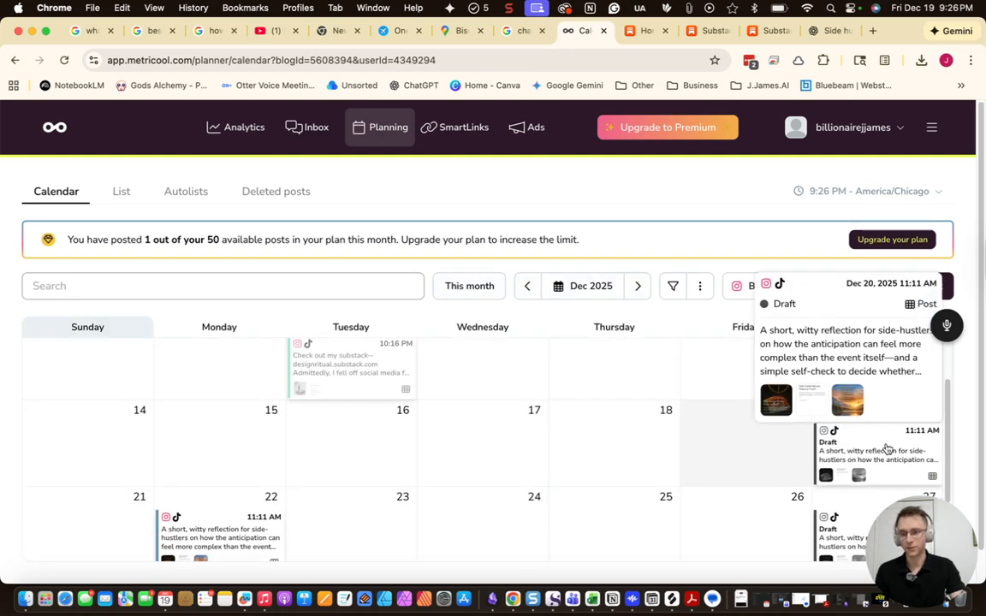
Make another December 20 draft copy and move it into the first week of January
click(889, 451)
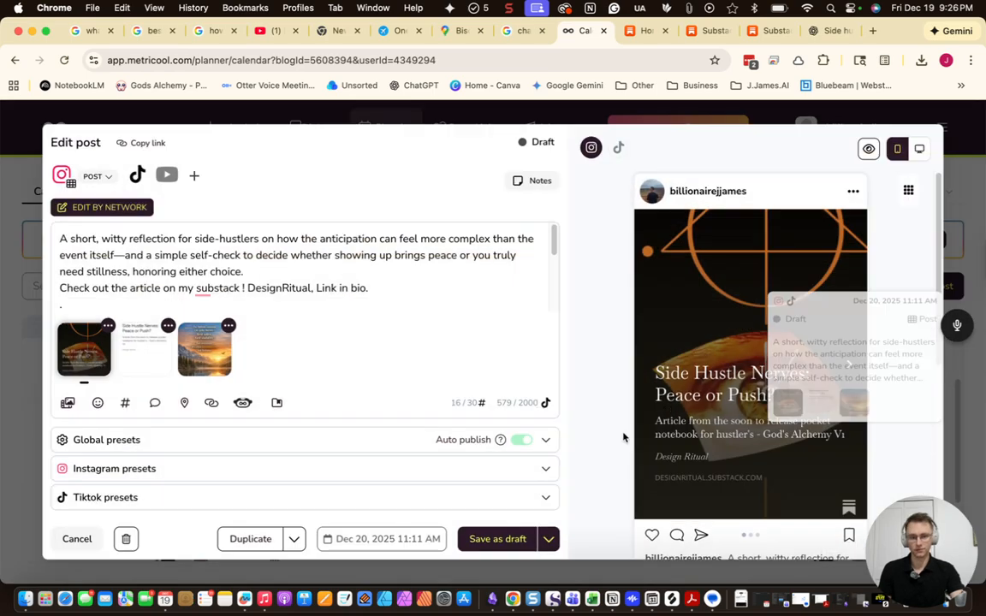
click(250, 542)
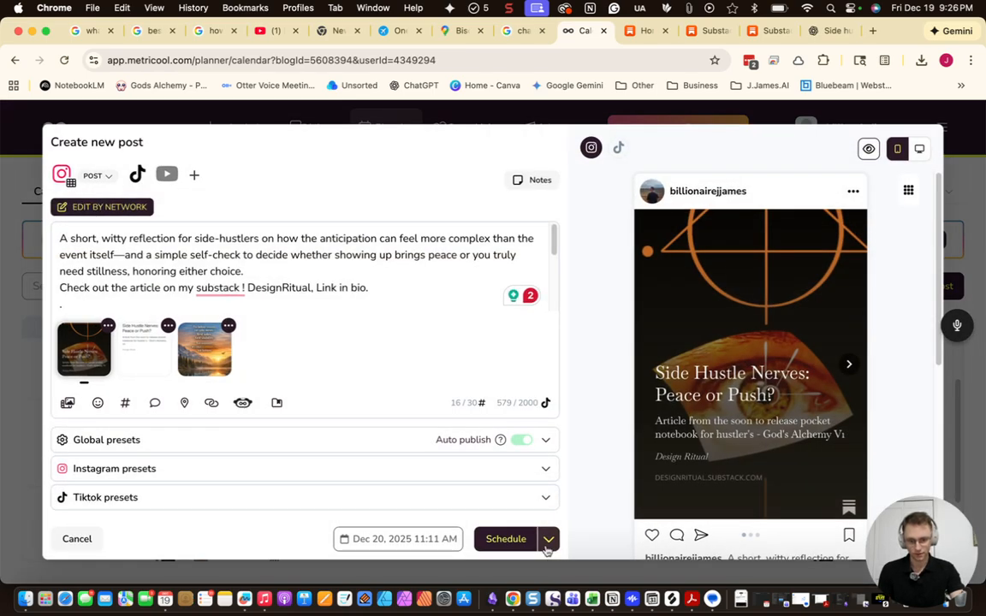
click(547, 546)
click(403, 330)
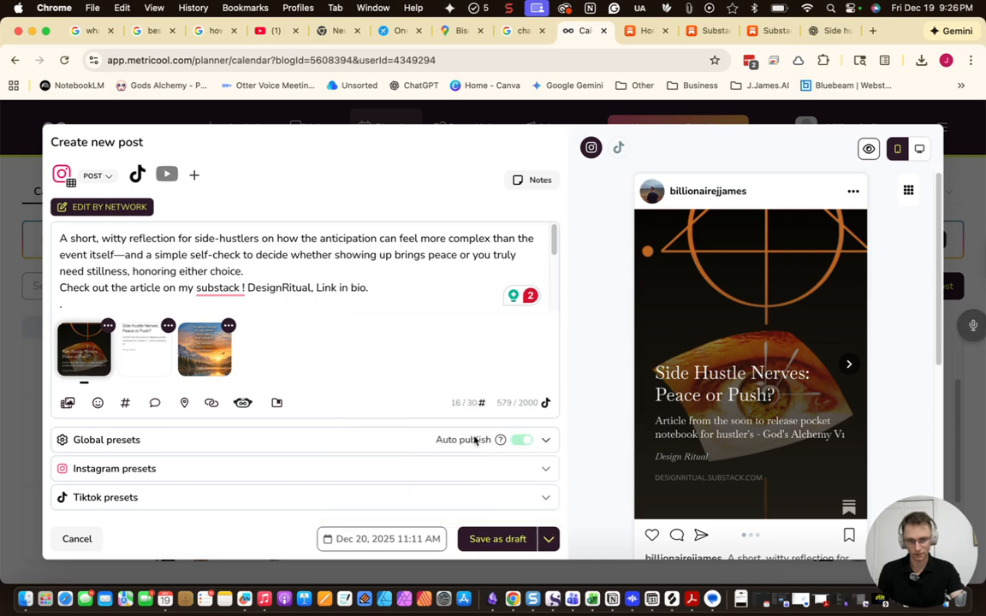
click(497, 539)
scroll(689, 418, down, 5)
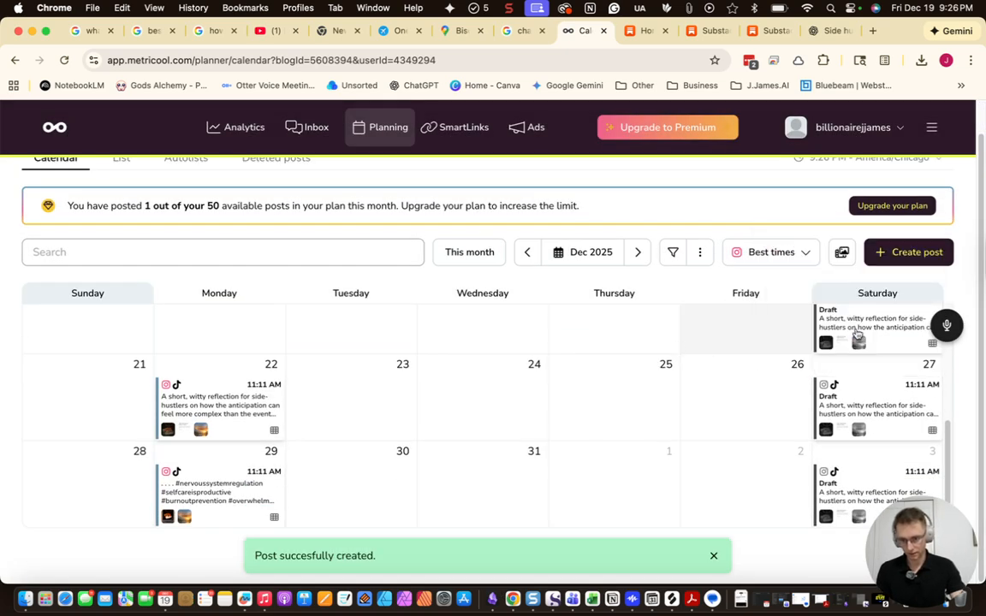
drag(864, 330, 650, 512)
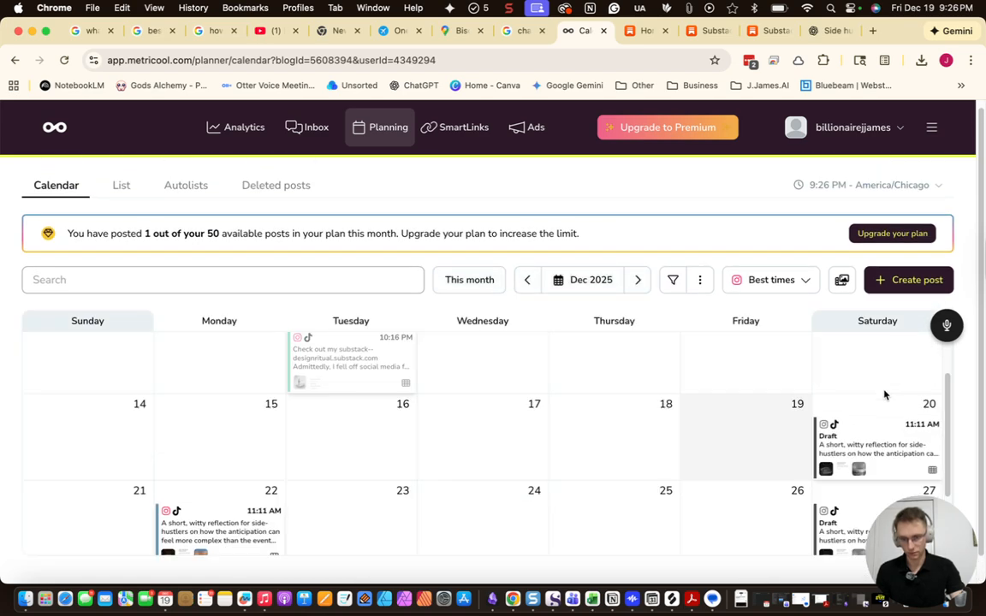
scroll(855, 442, down, 3)
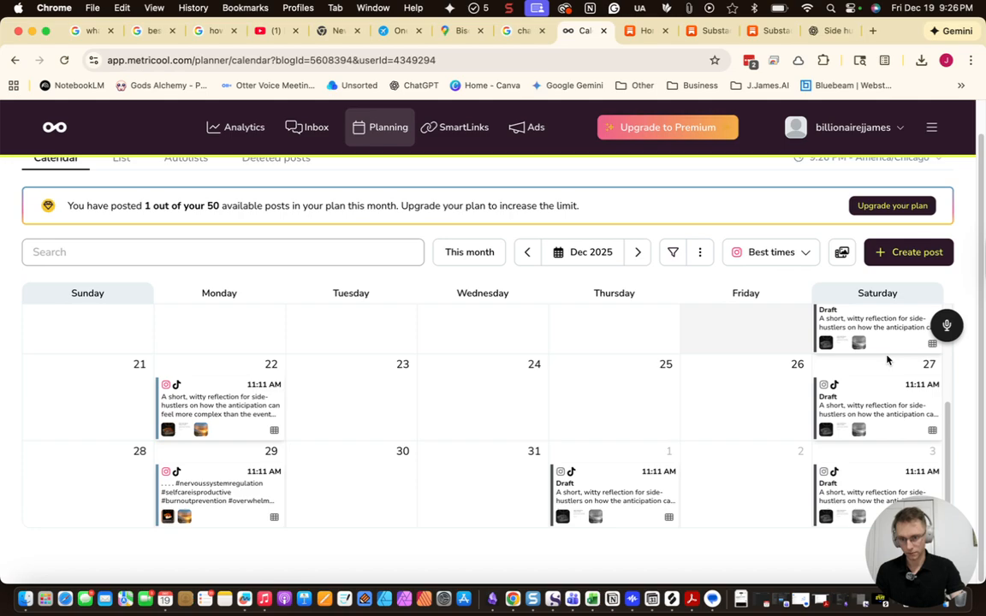
Duplicate the December 20 draft as a draft and move the copy to Friday, January 2
click(882, 344)
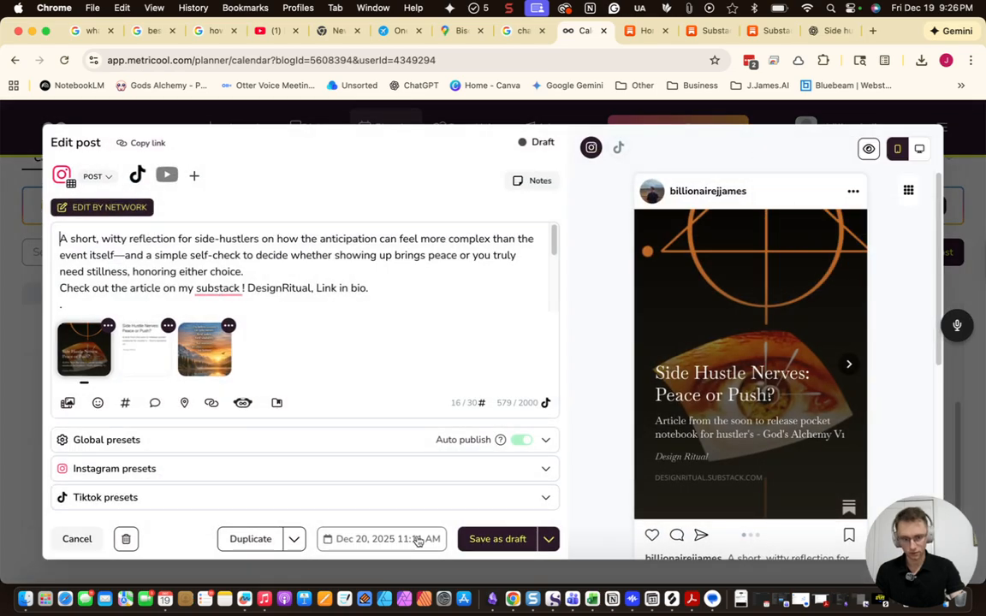
click(238, 541)
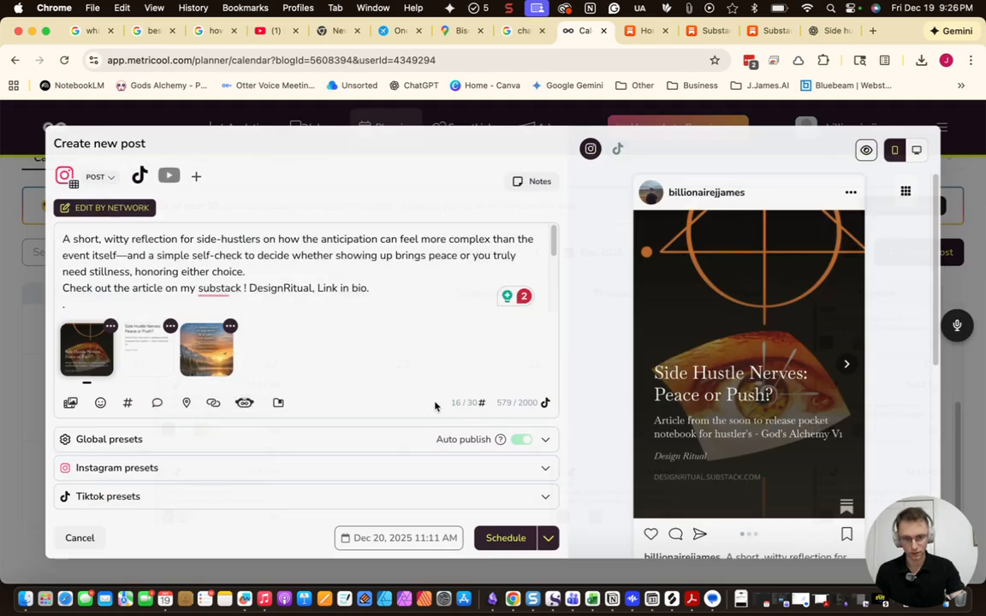
click(549, 539)
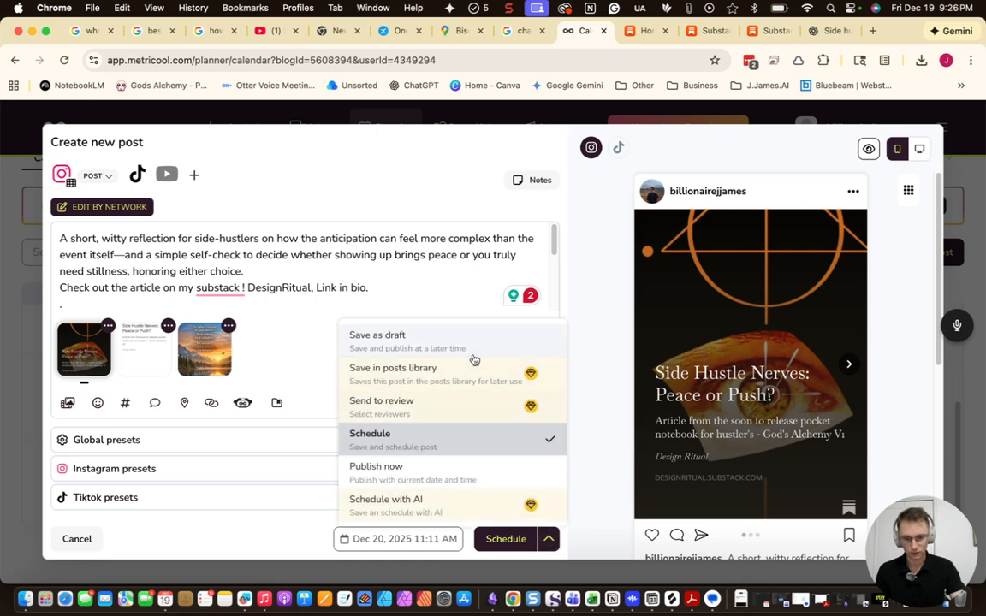
click(472, 342)
click(505, 548)
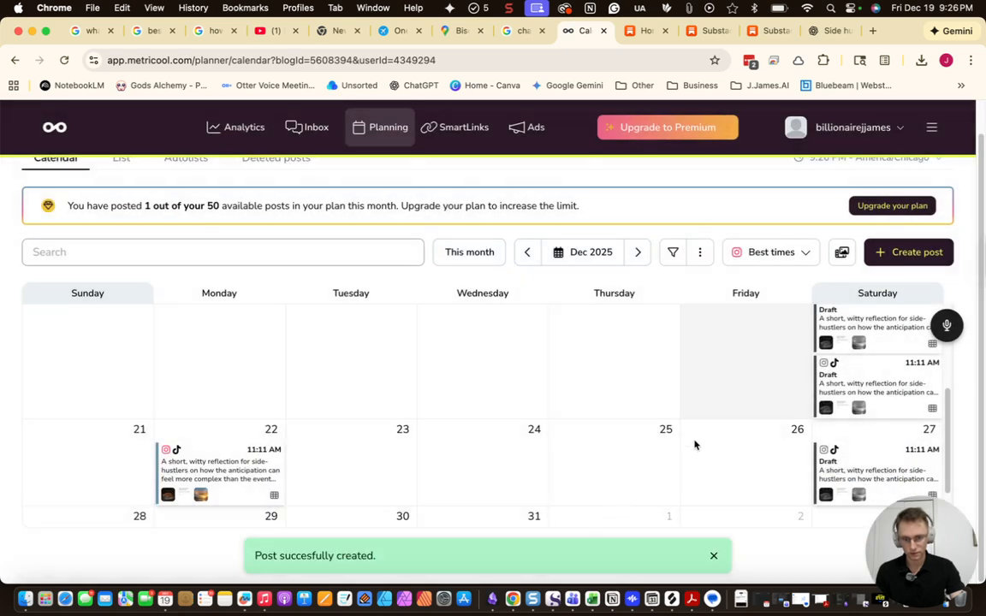
scroll(695, 445, down, 2)
drag(619, 497, 745, 483)
scroll(873, 408, up, 2)
drag(870, 442, 718, 507)
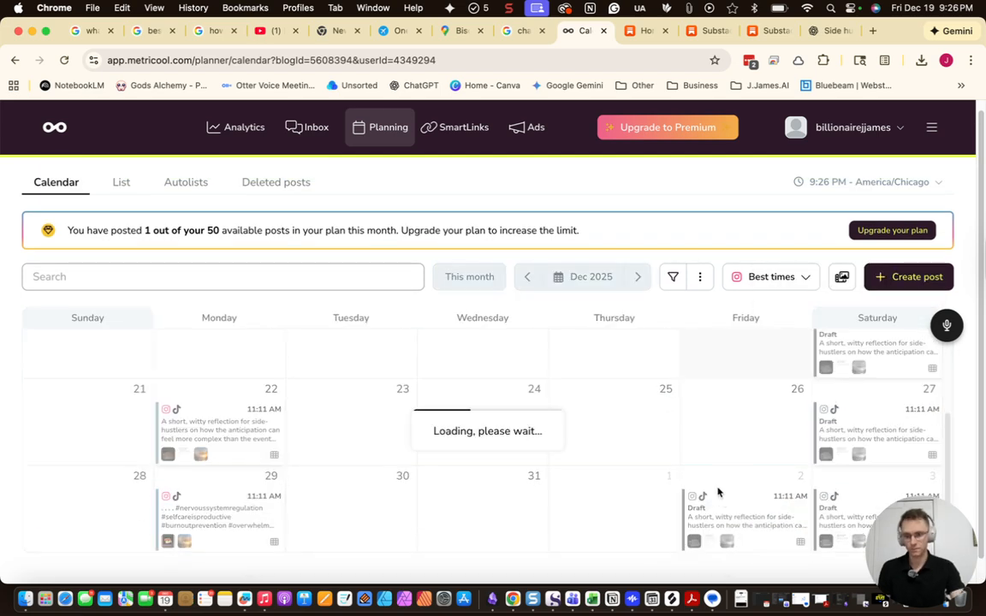
scroll(762, 497, up, 3)
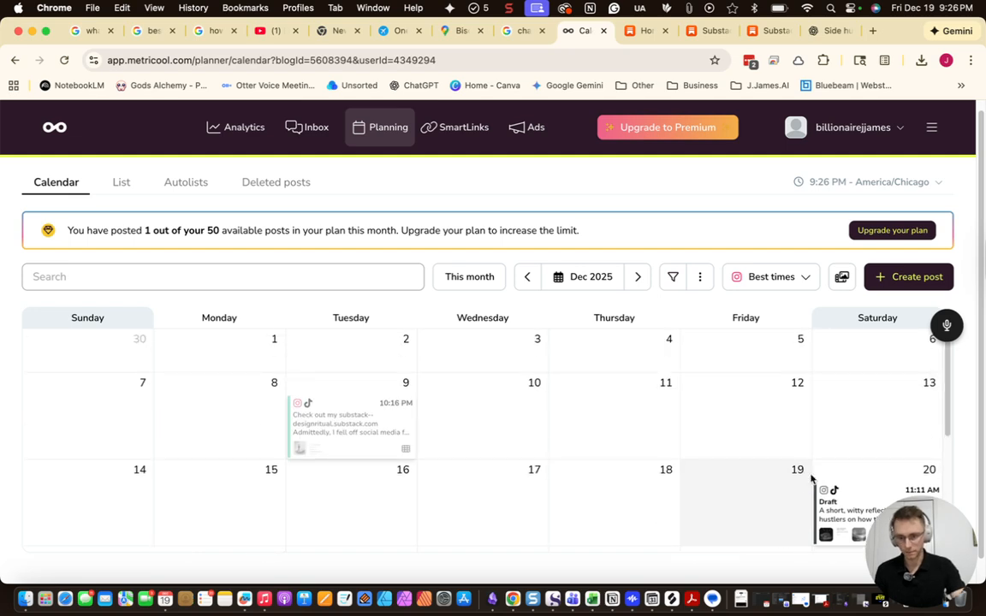
scroll(812, 479, down, 1)
scroll(813, 458, down, 1)
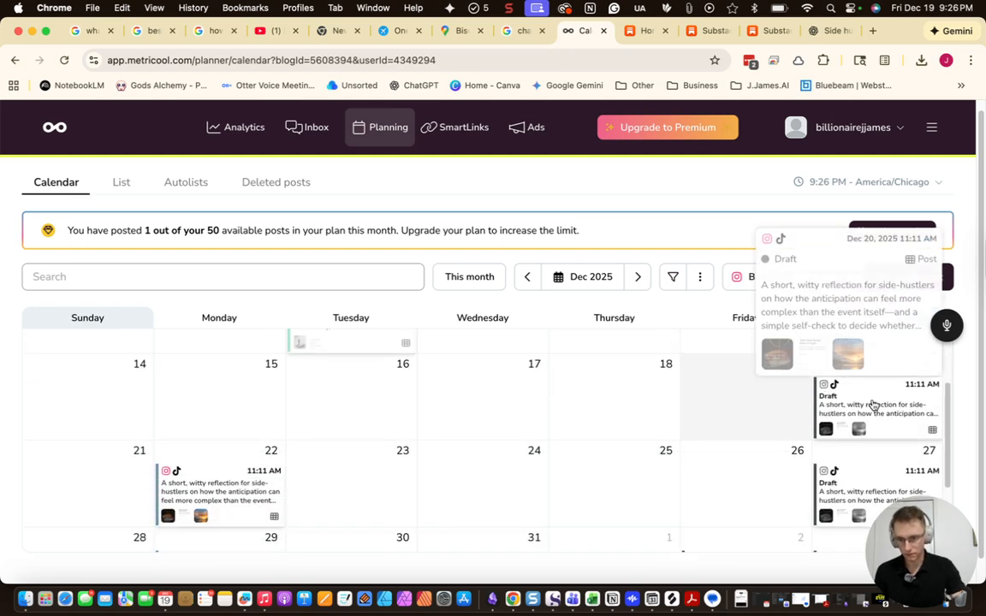
Switch to the ChatGPT side-hustle chat in the browser
key(super+Tab)
key(super+Tab)
key(super+Tab)
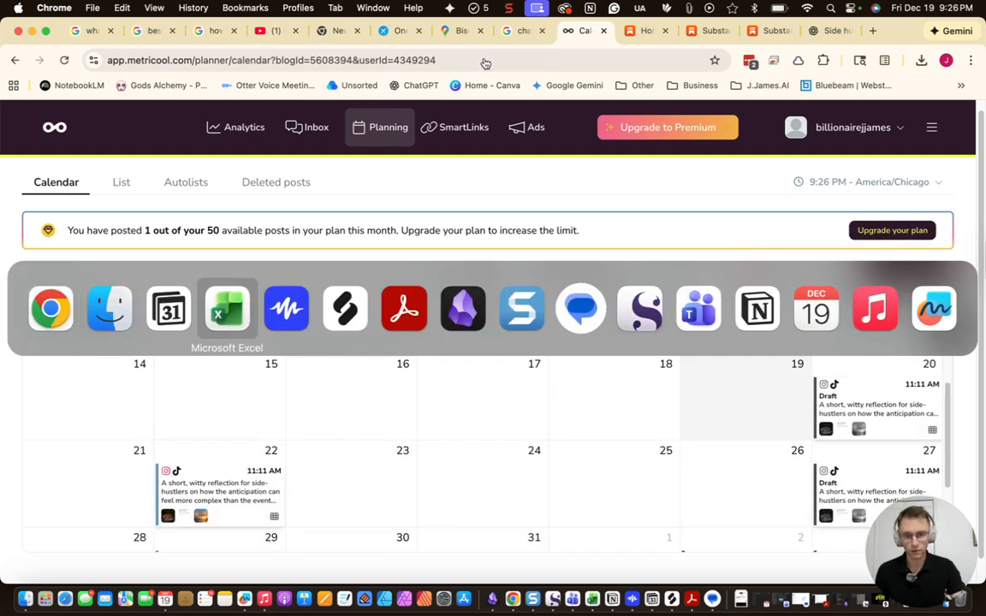
key(Escape)
click(828, 31)
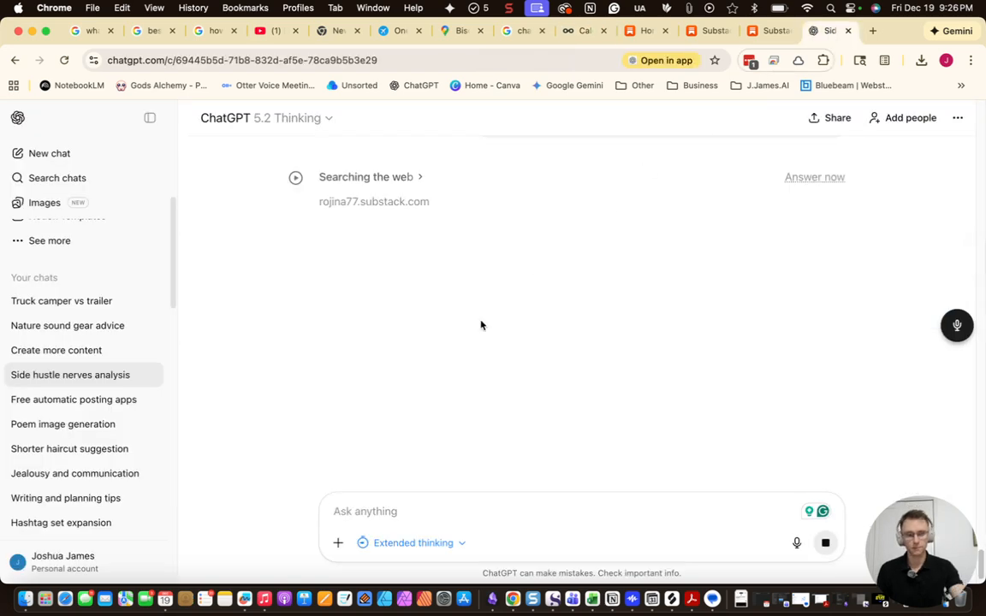
Open the December 20 draft and remove its three attached images
click(585, 31)
scroll(845, 465, down, 2)
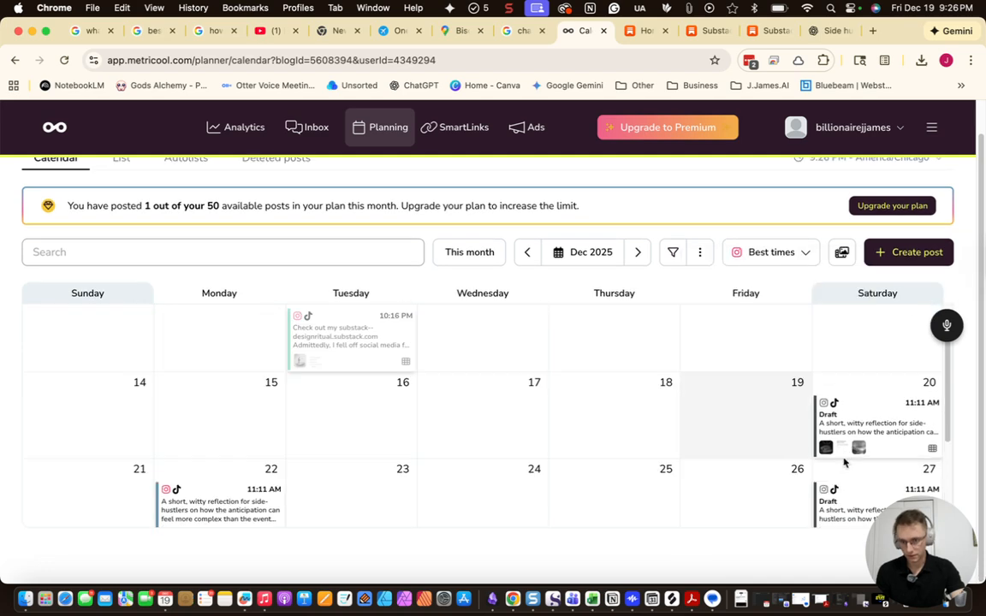
click(865, 419)
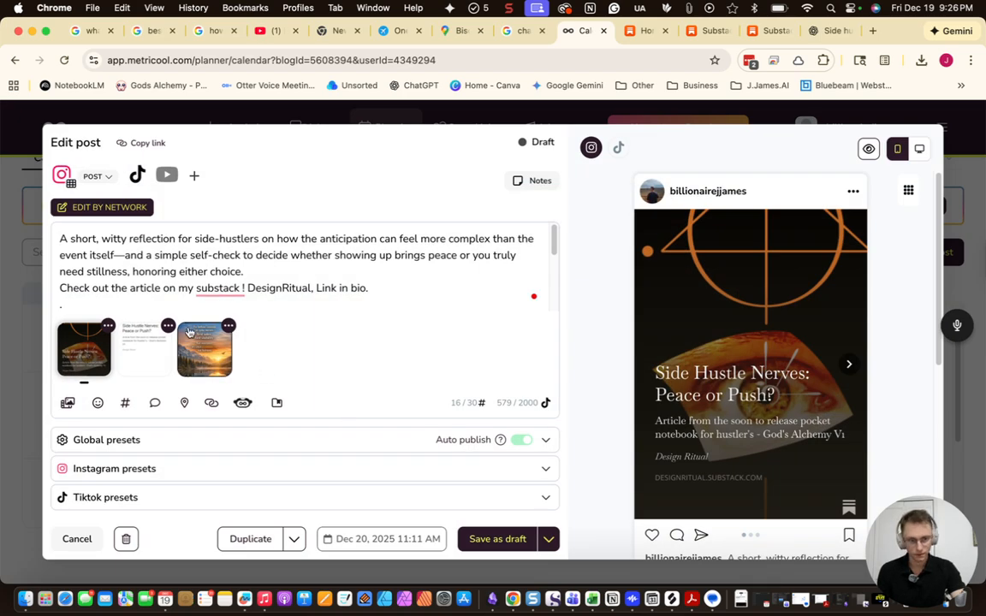
click(741, 599)
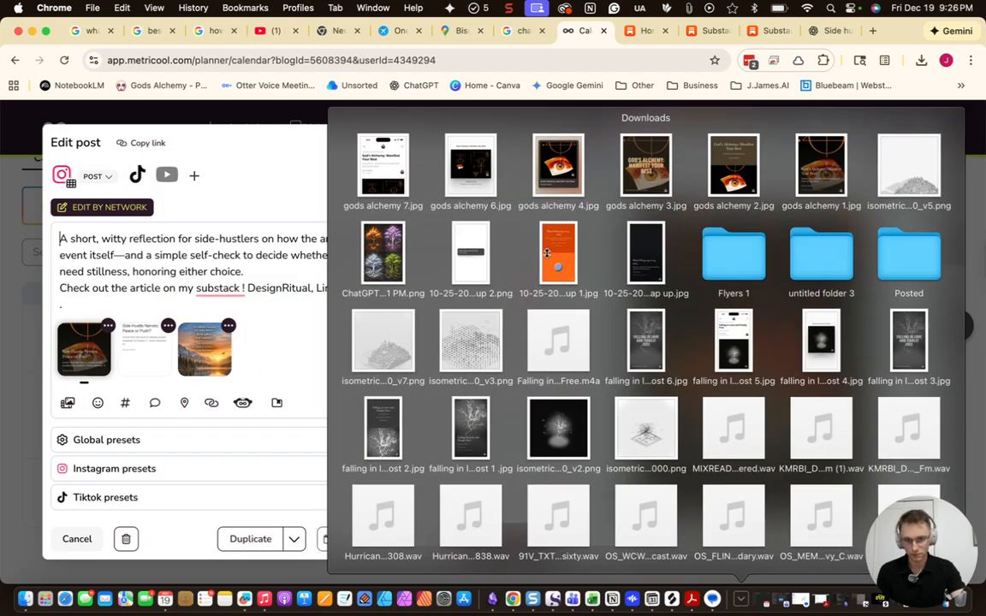
click(106, 328)
click(108, 326)
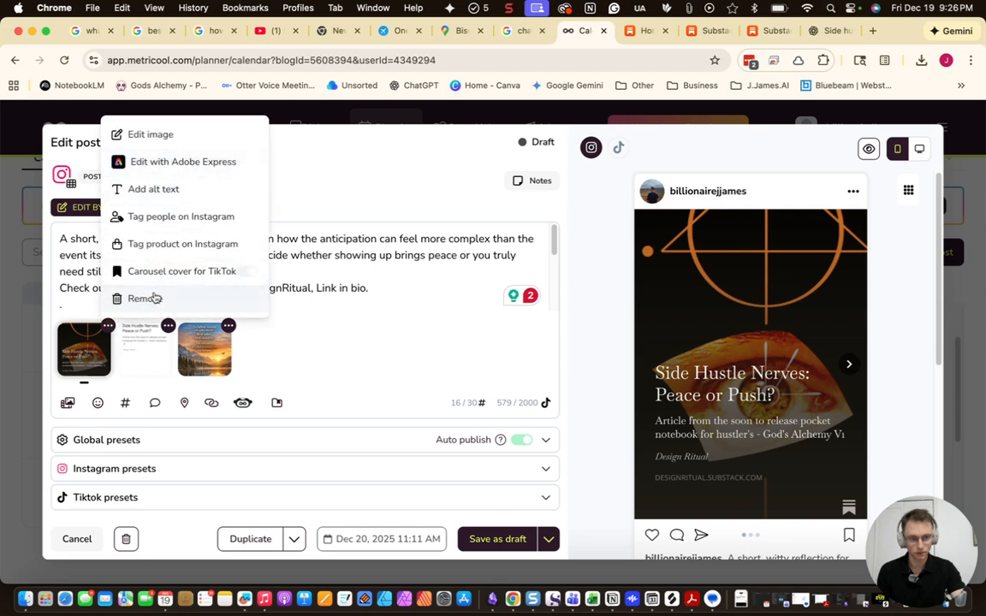
click(145, 297)
click(108, 326)
click(123, 305)
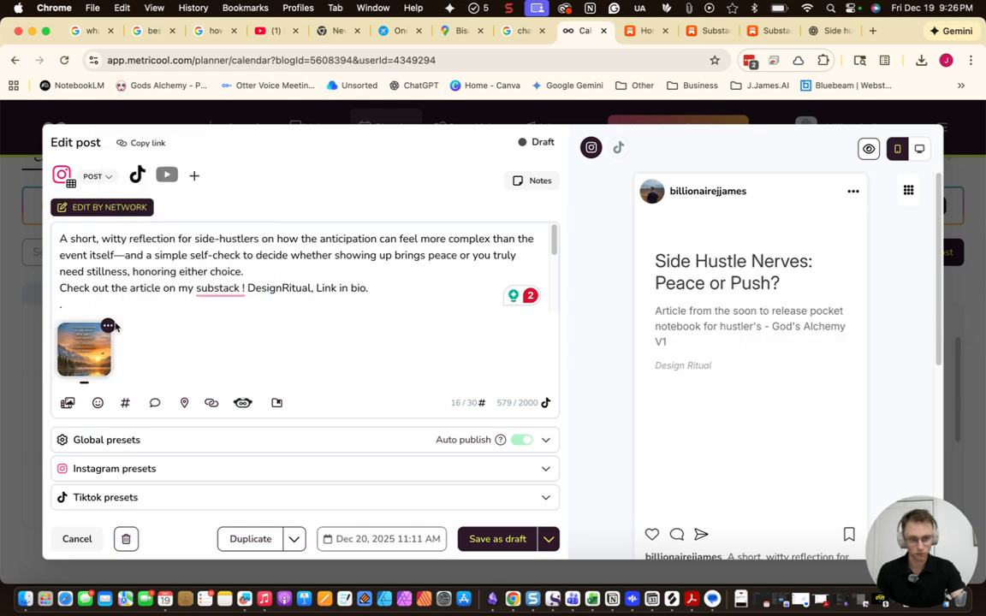
click(107, 326)
click(143, 297)
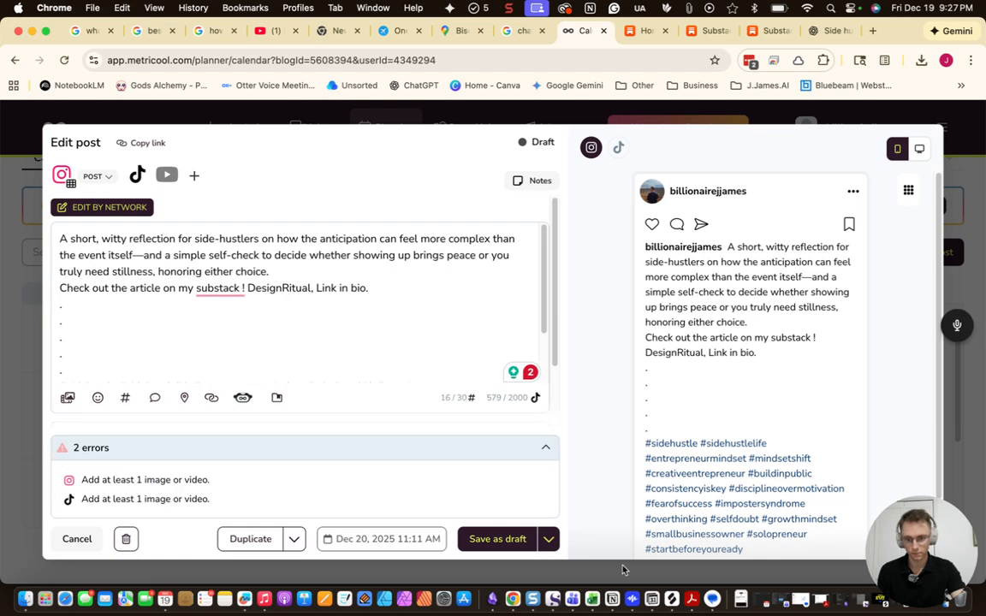
Attach gods alchemy 7.jpg from Downloads to the draft
click(741, 600)
drag(371, 157, 167, 284)
scroll(761, 291, down, 2)
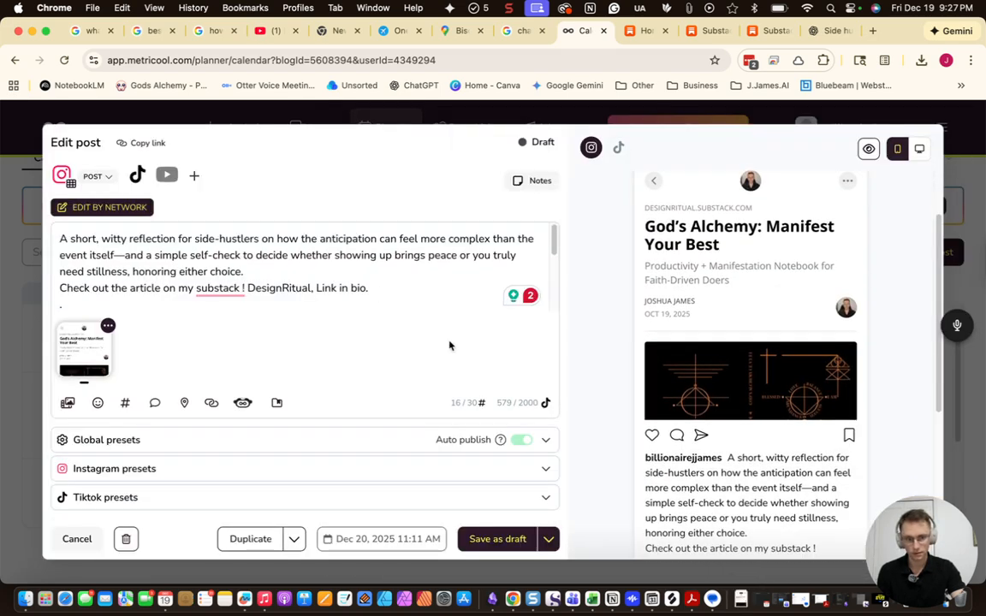
Replace the caption's first paragraph with xxx, capitalise Substack, and replace the hashtags with xx
drag(321, 276, 34, 237)
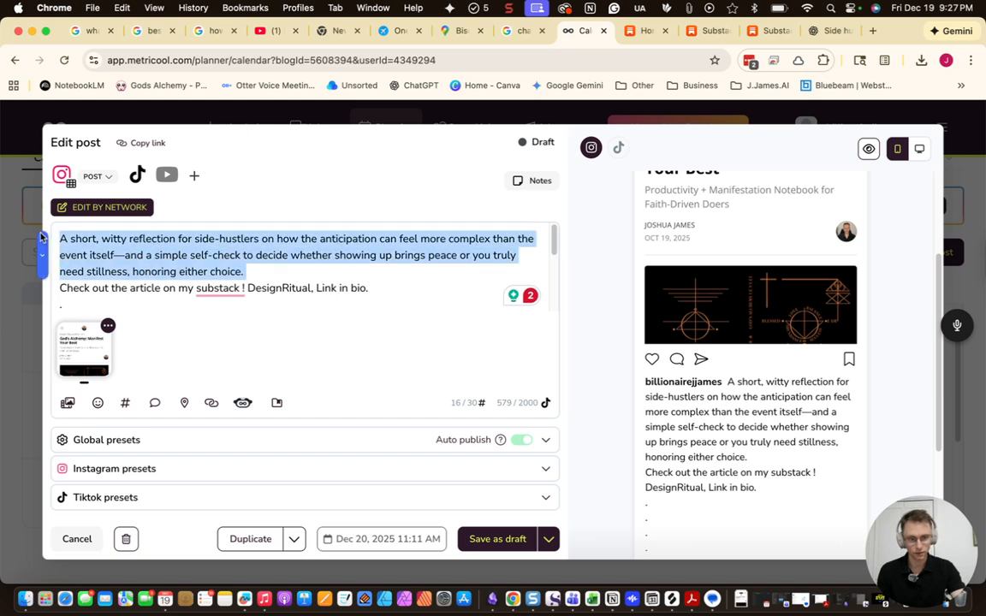
text(xxx)
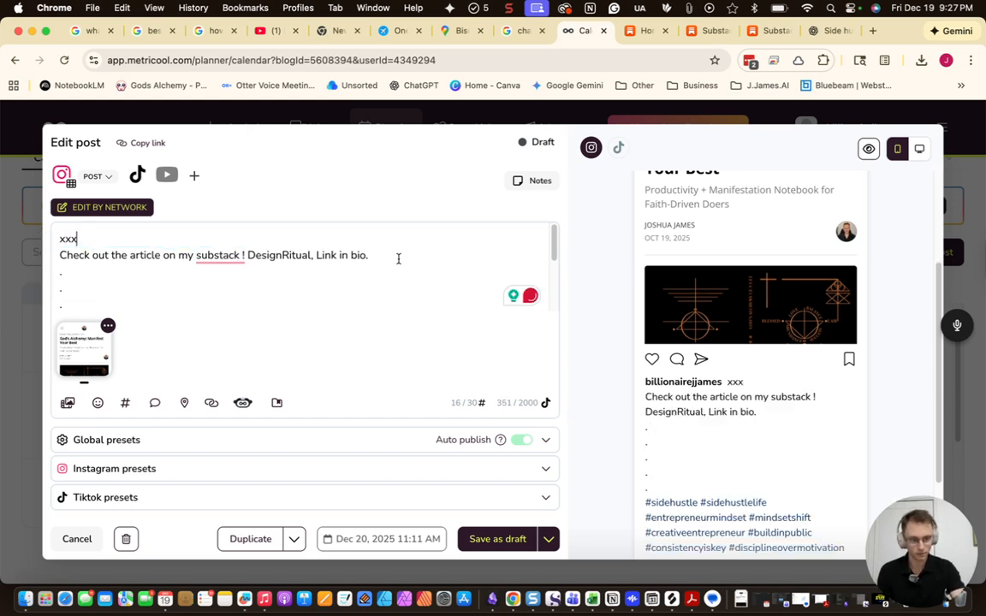
mouse_move(230, 255)
click(212, 282)
drag(334, 250, 34, 255)
scroll(165, 243, down, 4)
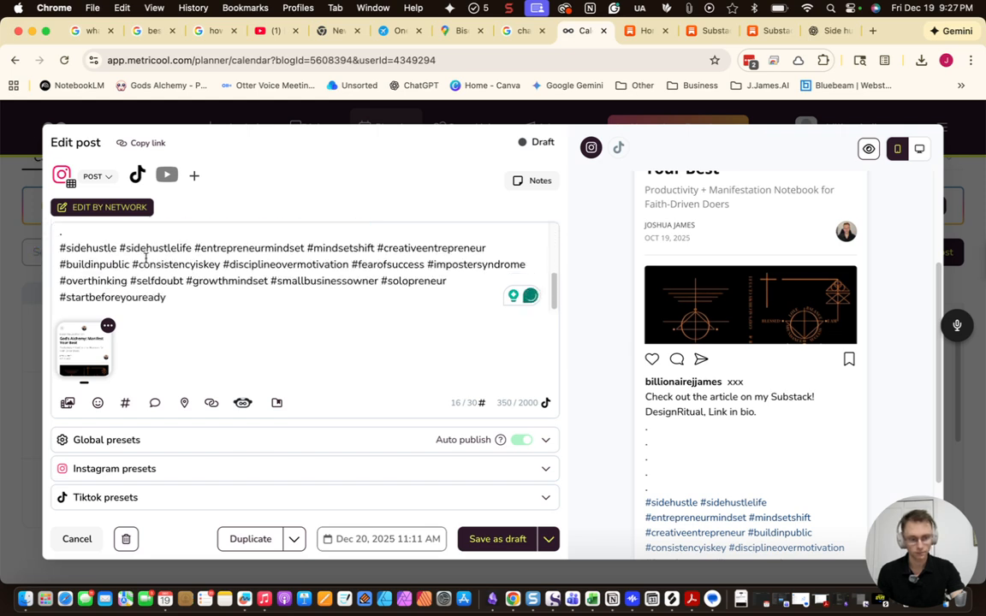
drag(206, 300, 52, 251)
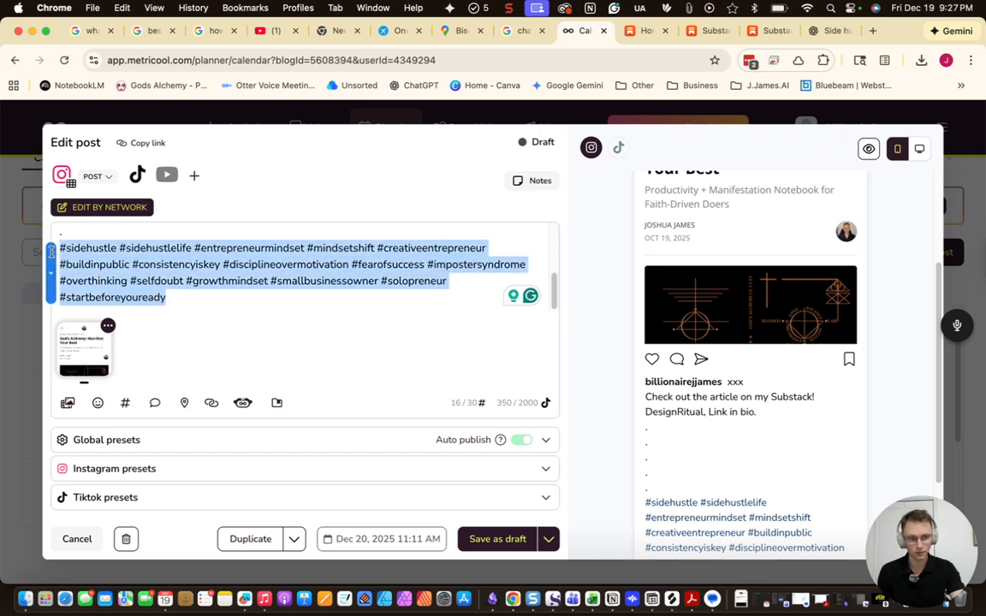
text(xx)
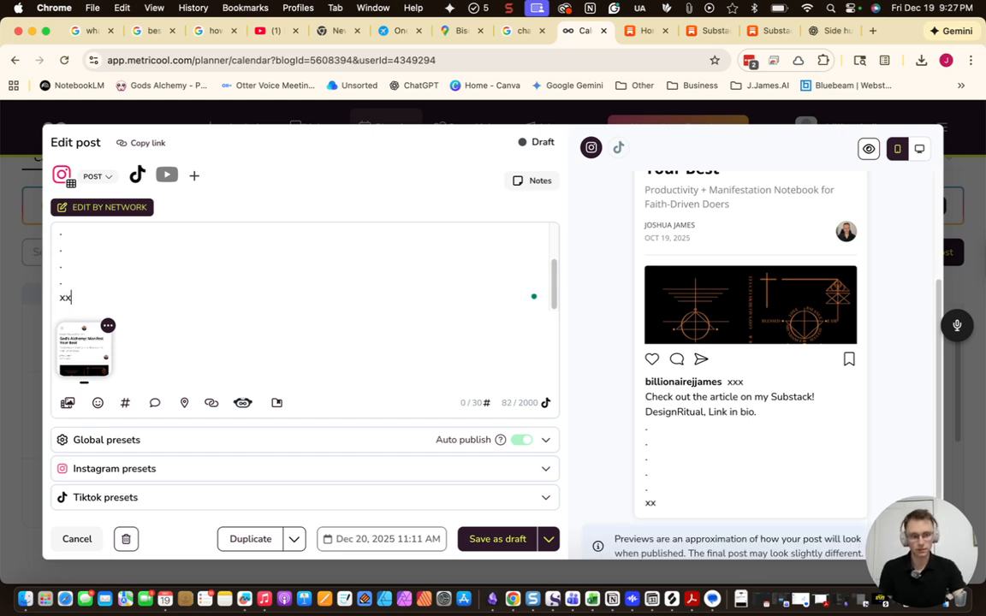
scroll(84, 282, up, 5)
scroll(86, 283, down, 5)
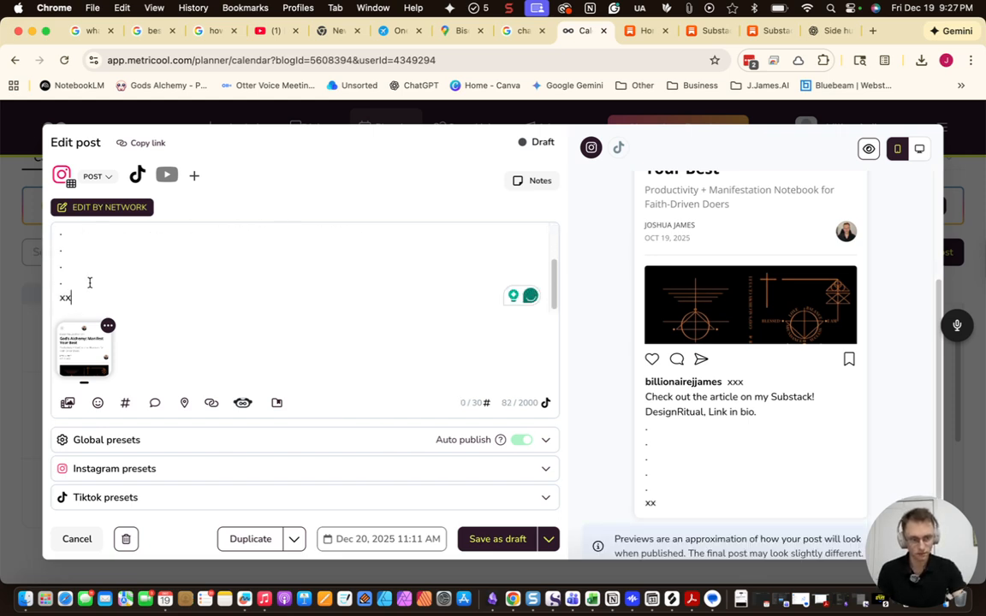
Glance at the ChatGPT chat, then return to the Metricool post editor
click(830, 31)
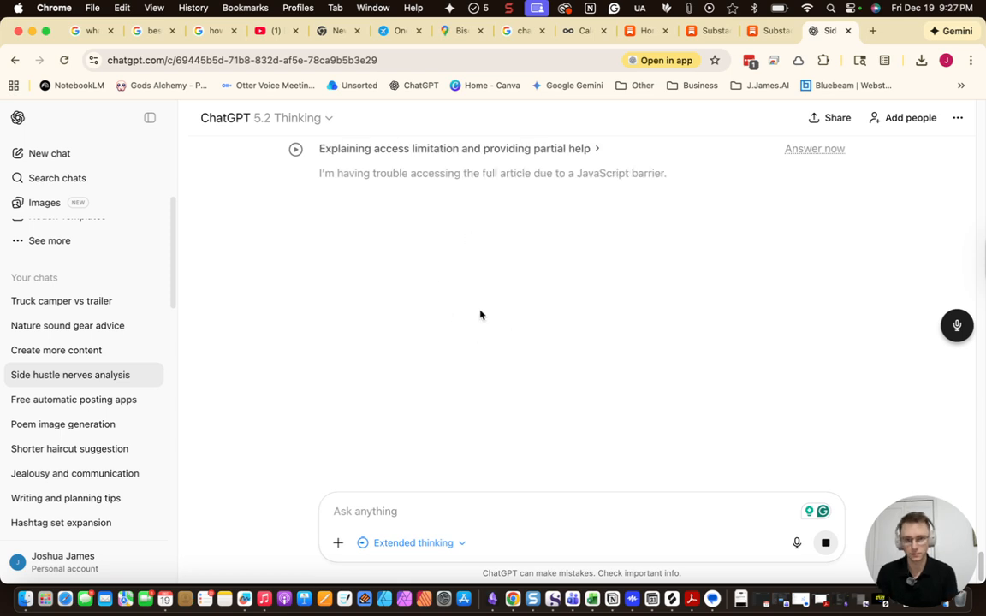
click(582, 32)
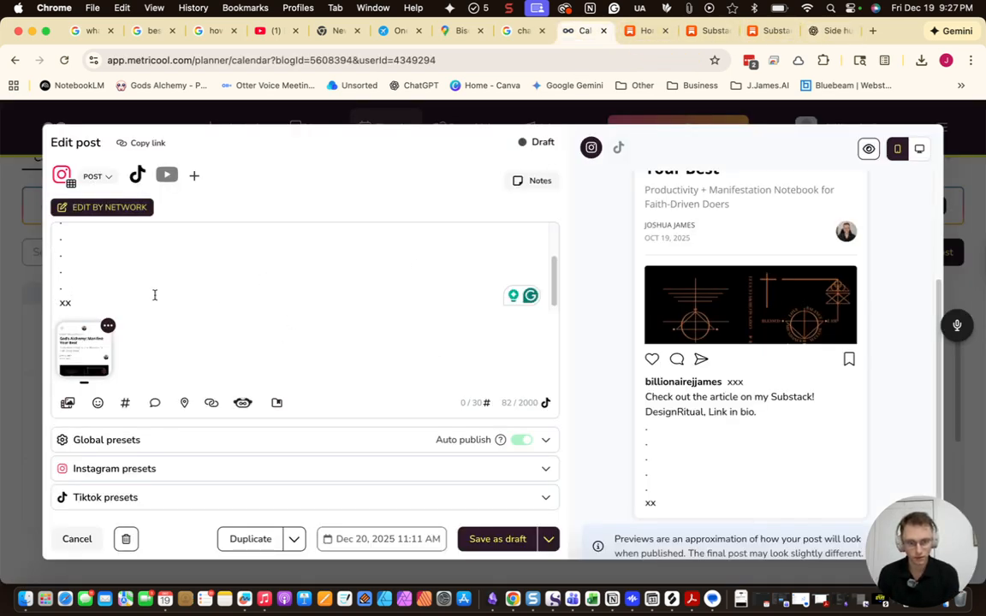
scroll(194, 310, up, 3)
scroll(745, 317, up, 3)
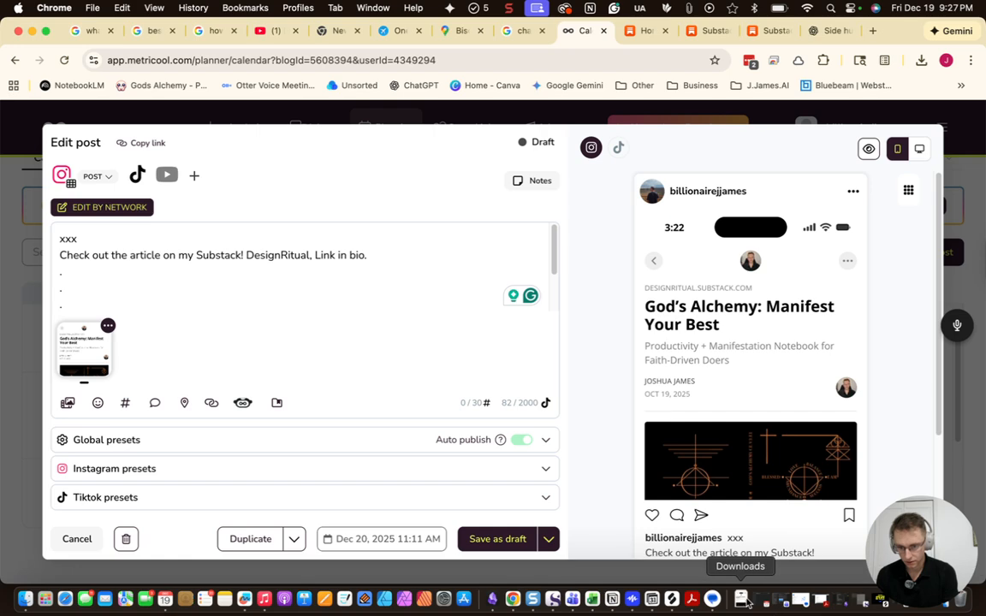
Save the edited December 20 post as a draft
click(514, 543)
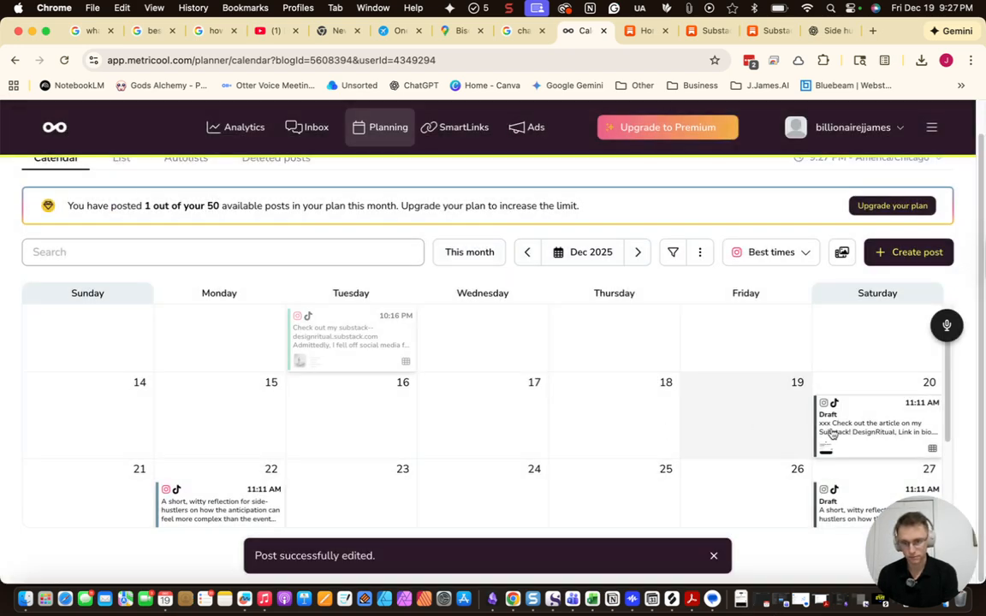
scroll(839, 368, down, 2)
scroll(854, 330, up, 2)
scroll(864, 394, down, 2)
Delete the opening reflection paragraph from the December 27 draft's caption and save it
click(853, 369)
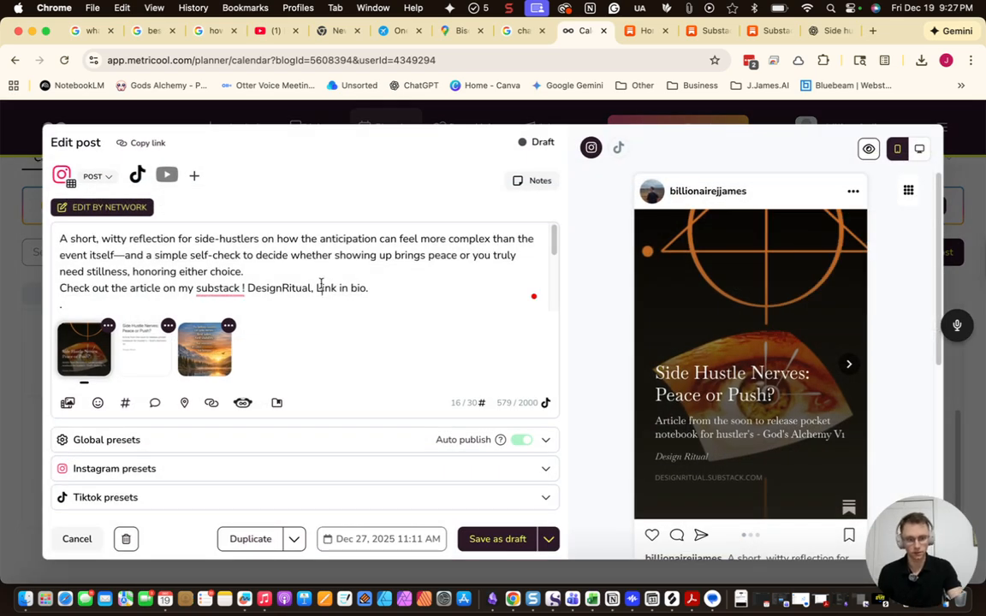
triple_click(291, 266)
key(BackSpace)
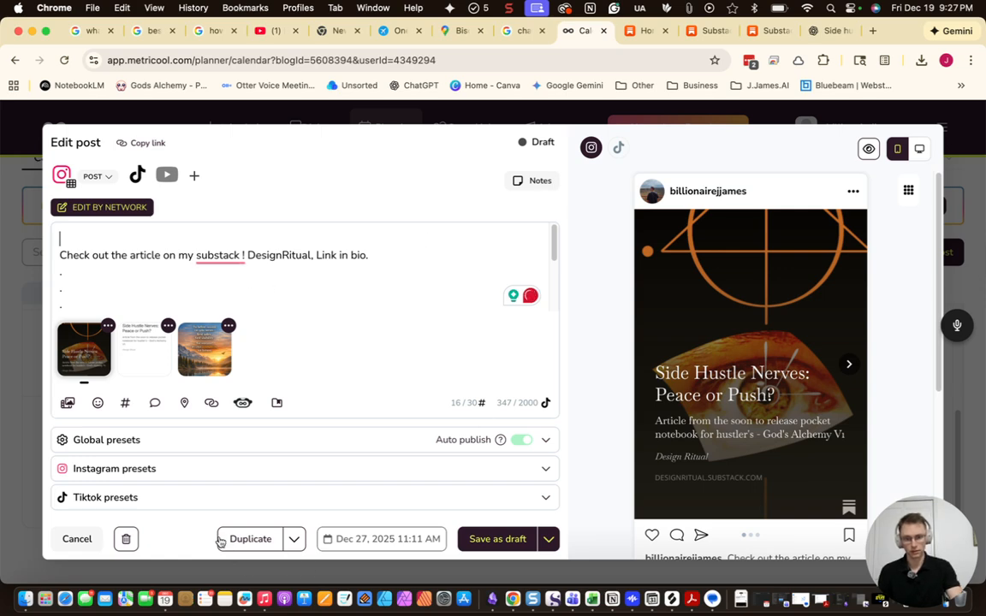
click(480, 539)
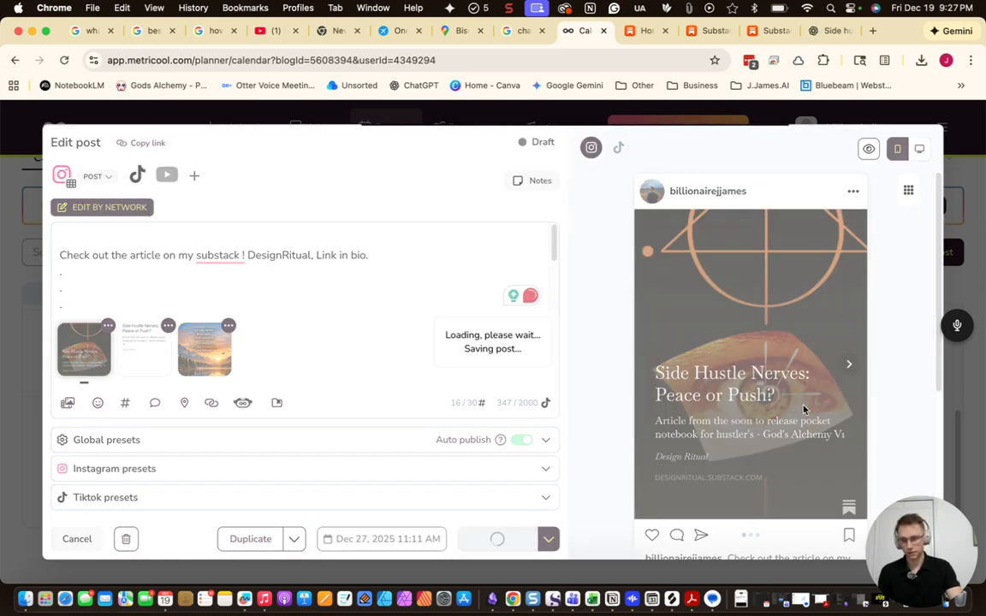
Reopen and re-save the December 20 draft, then switch to the ChatGPT chat
scroll(868, 379, up, 2)
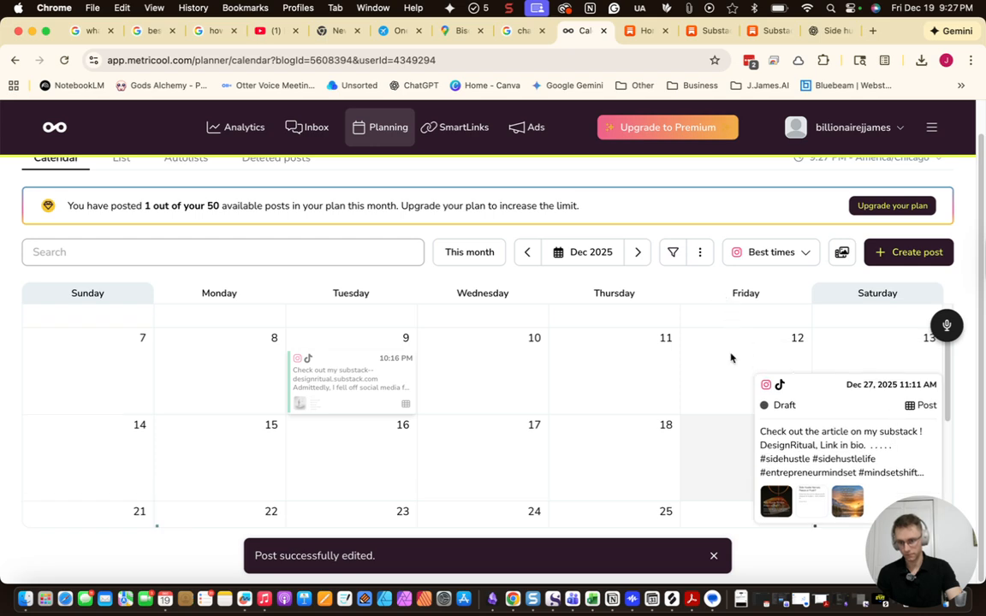
click(873, 463)
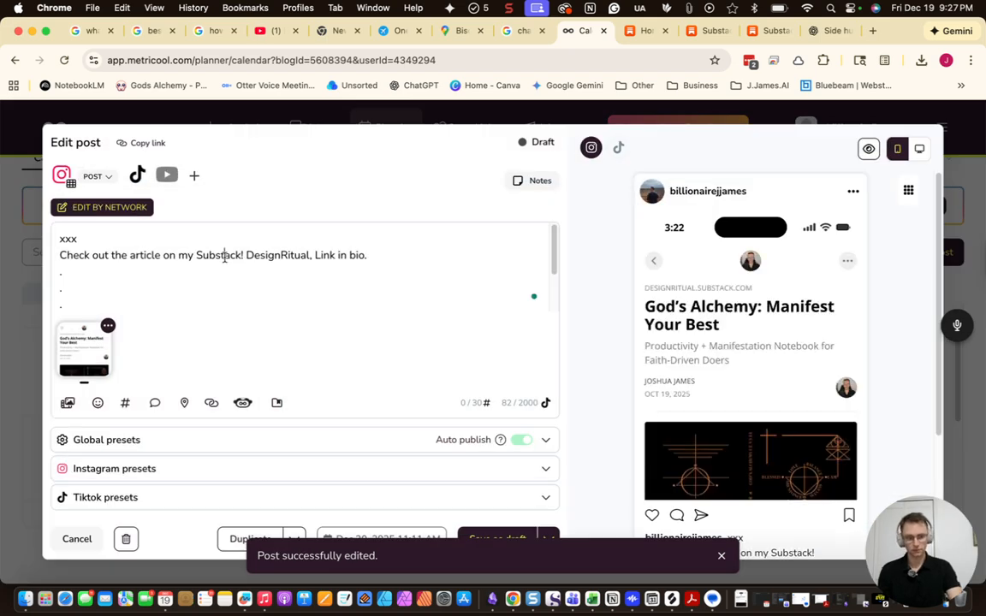
key(super+a)
click(518, 538)
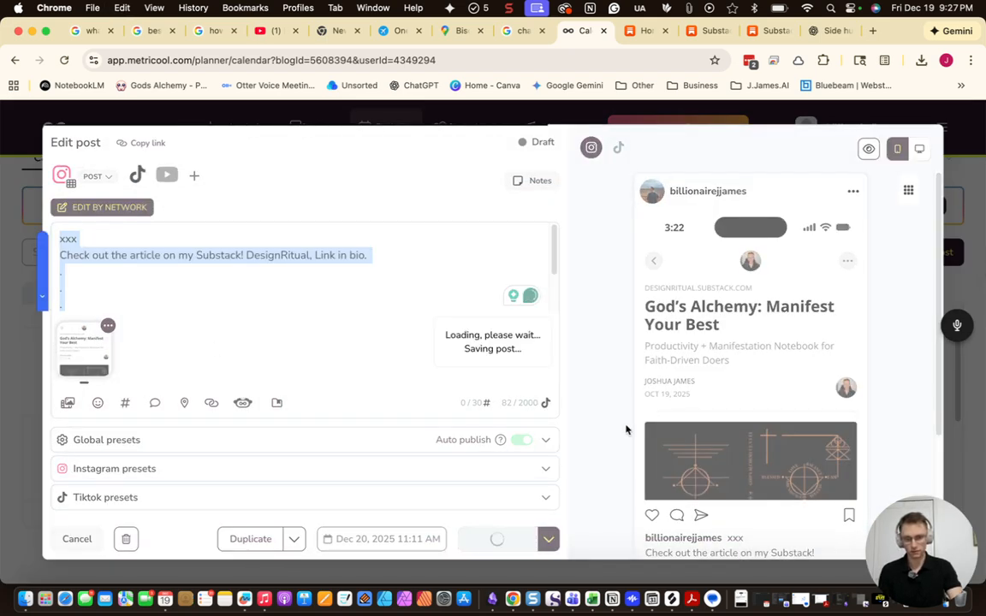
scroll(714, 440, down, 3)
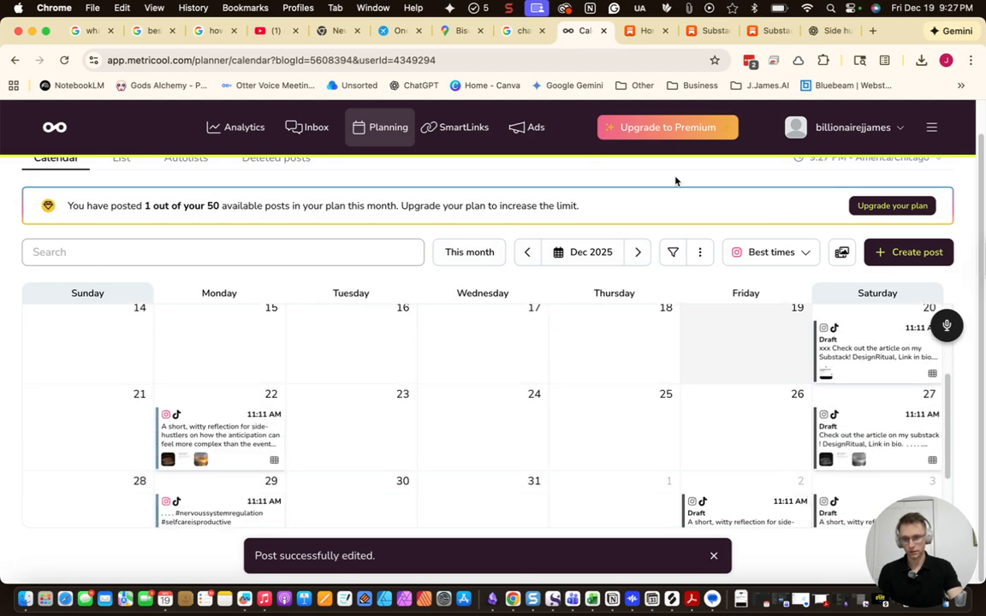
click(828, 31)
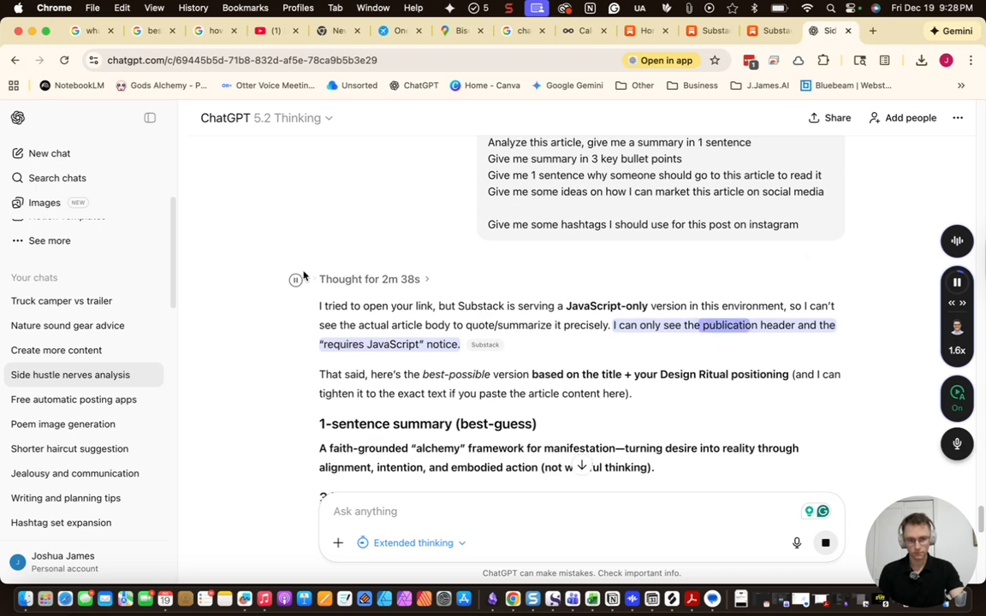
Pause ChatGPT's read-aloud of the article summary and go to the Substack share page
click(295, 279)
scroll(582, 334, down, 3)
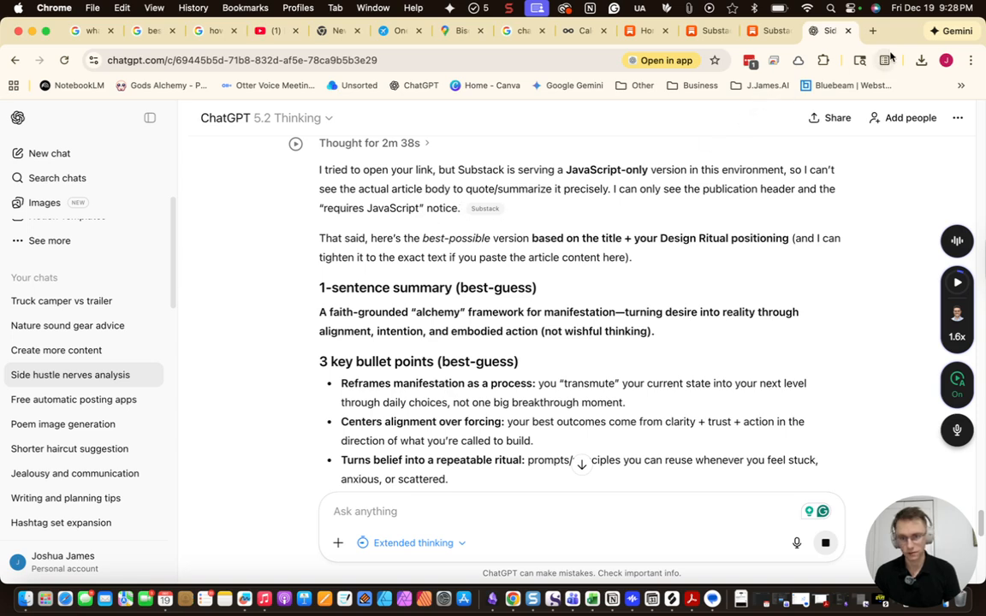
click(757, 30)
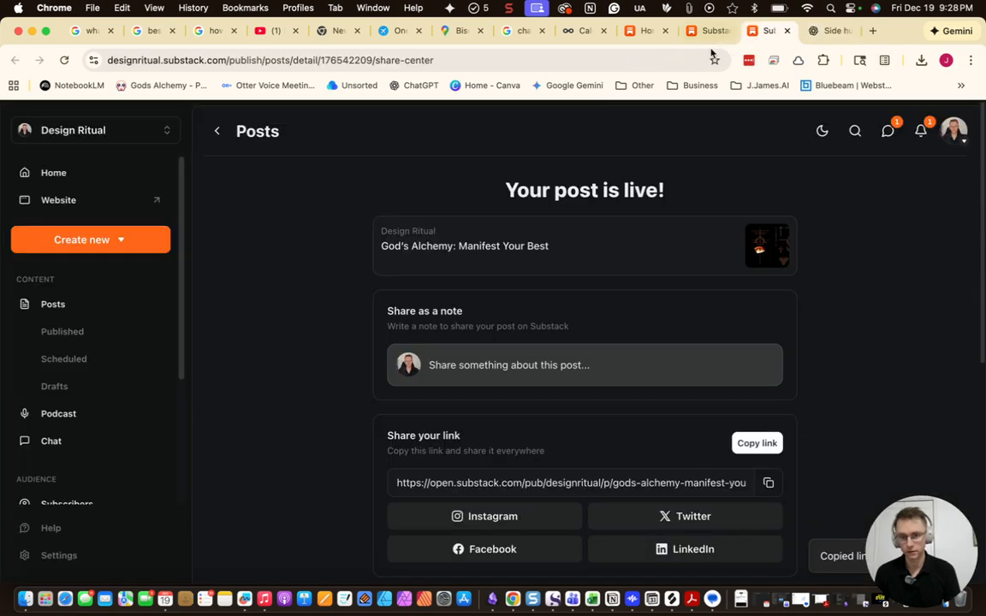
Open the published God's Alchemy post, grab its URL, and return to the ChatGPT chat
click(579, 260)
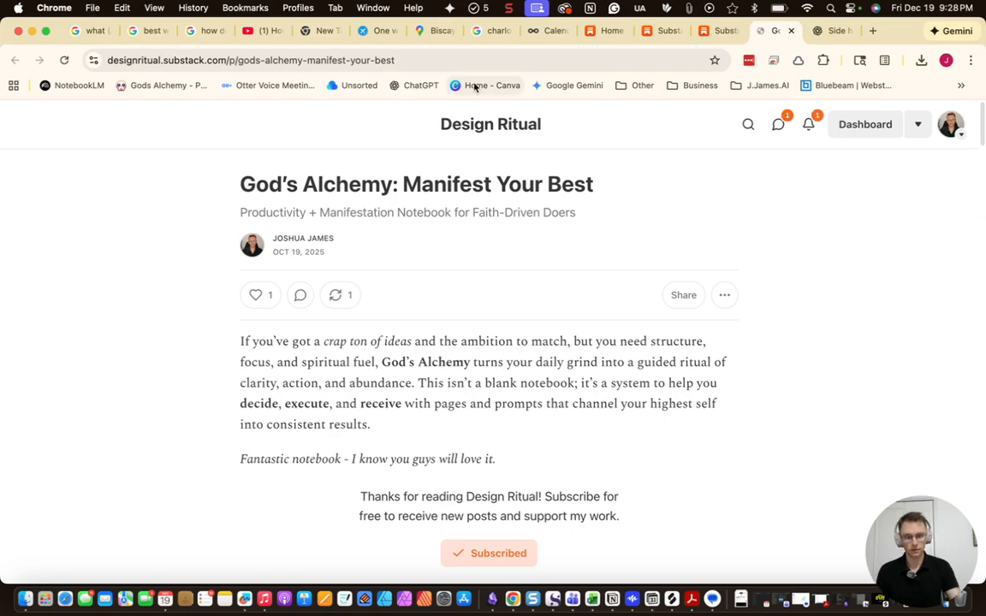
scroll(502, 225, down, 10)
scroll(502, 230, up, 5)
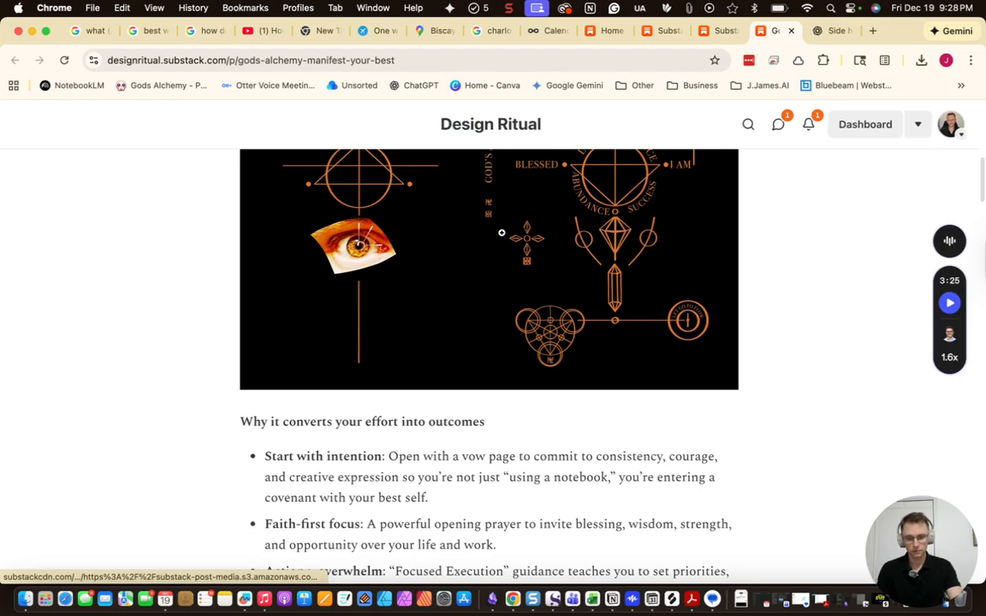
key(super+l)
key(super+c)
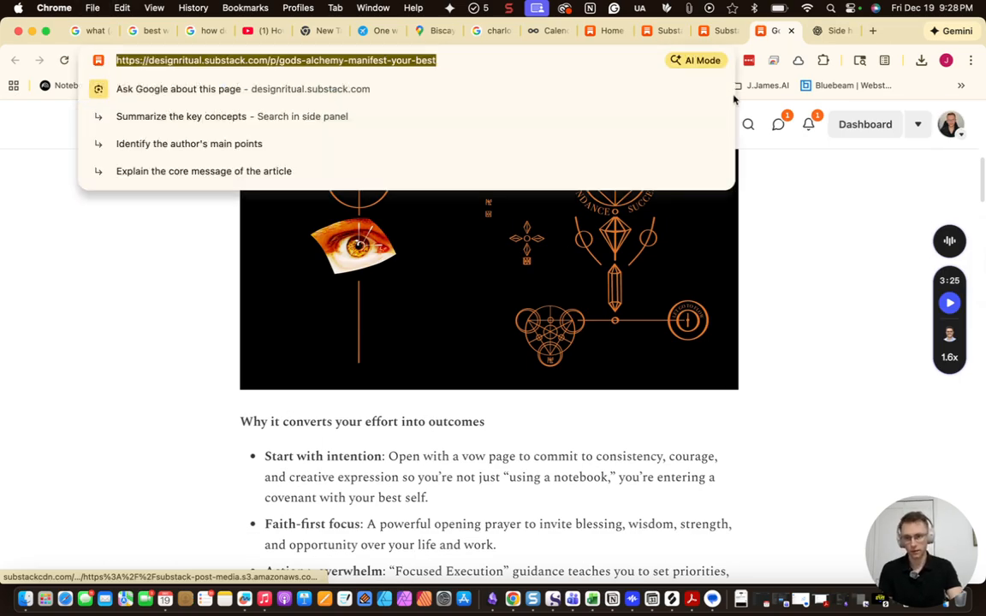
click(826, 33)
scroll(568, 363, down, 15)
scroll(565, 363, up, 20)
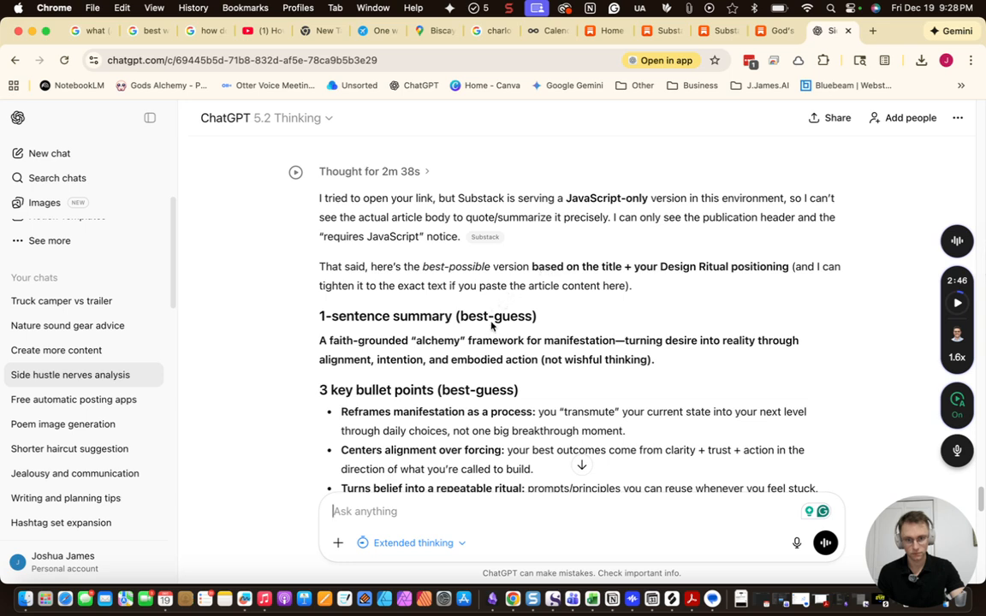
Send ChatGPT the Substack post link with 'can you retry with this link'
key(super+v)
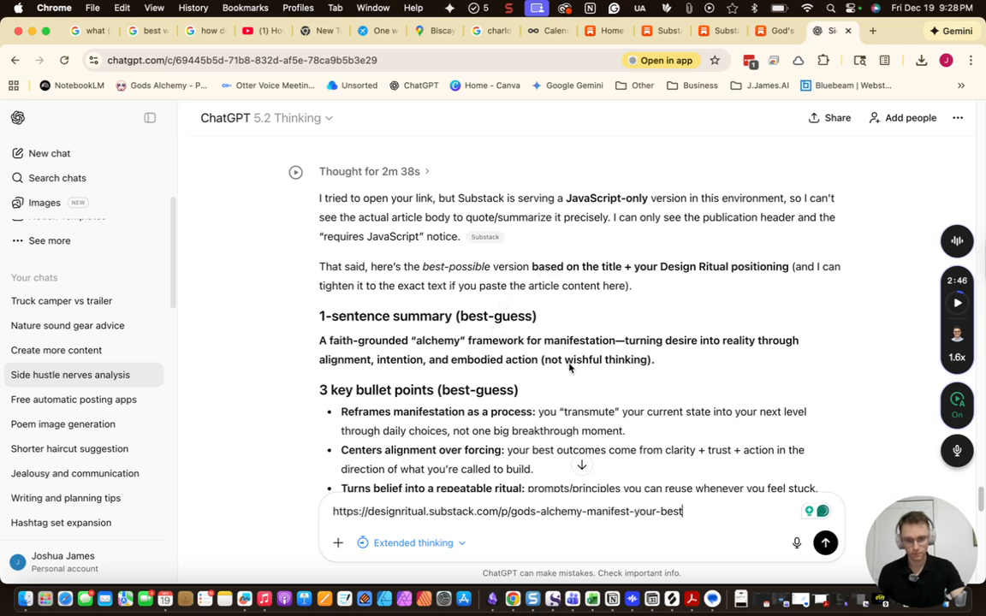
key(shift+Return)
text(c)
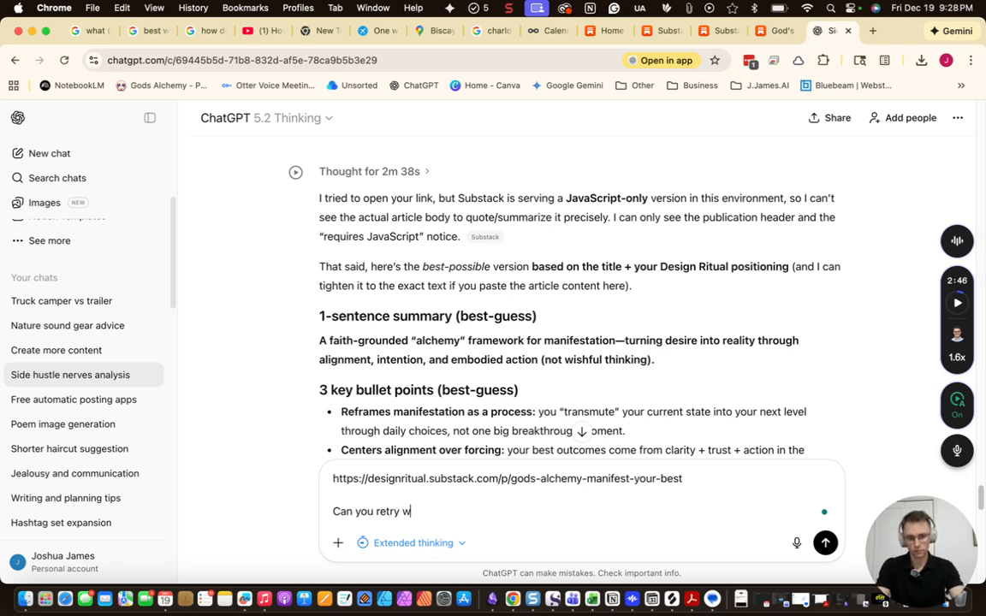
text(an you retry with this link)
key(Return)
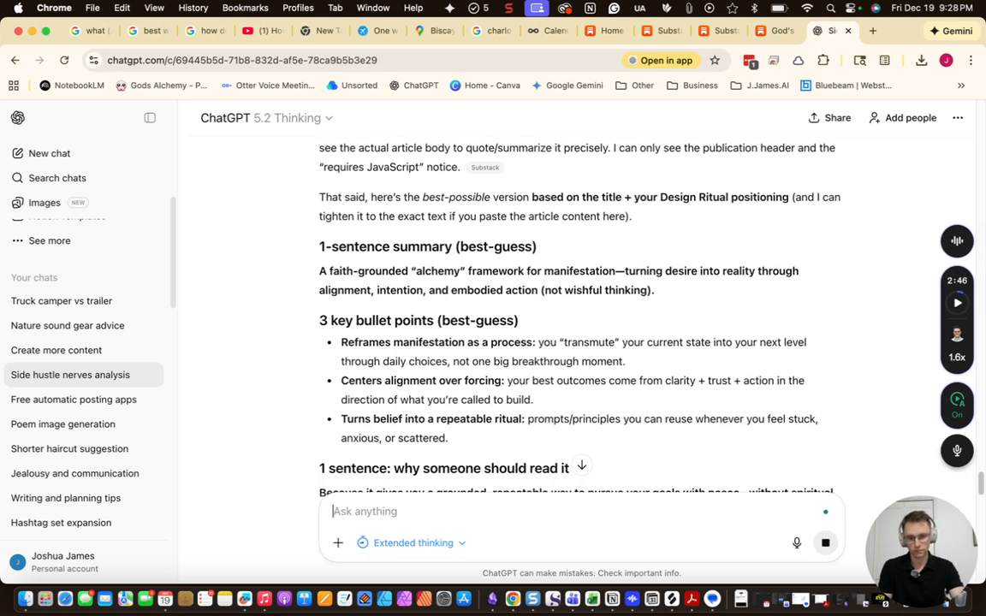
Scroll through the chat and select the Substack link in the earlier prompt
scroll(508, 244, up, 10)
scroll(558, 272, up, 10)
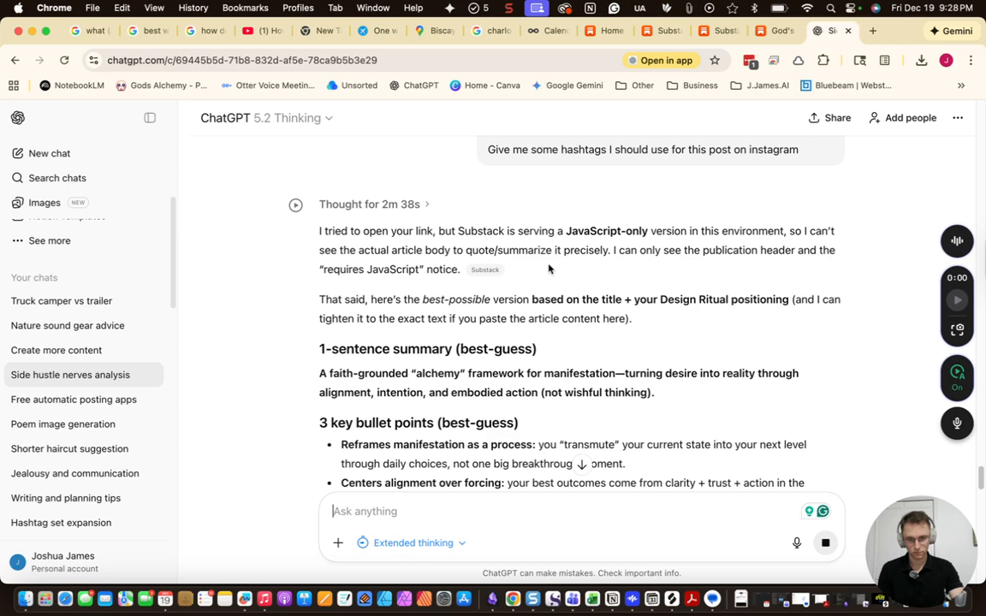
scroll(548, 269, up, 10)
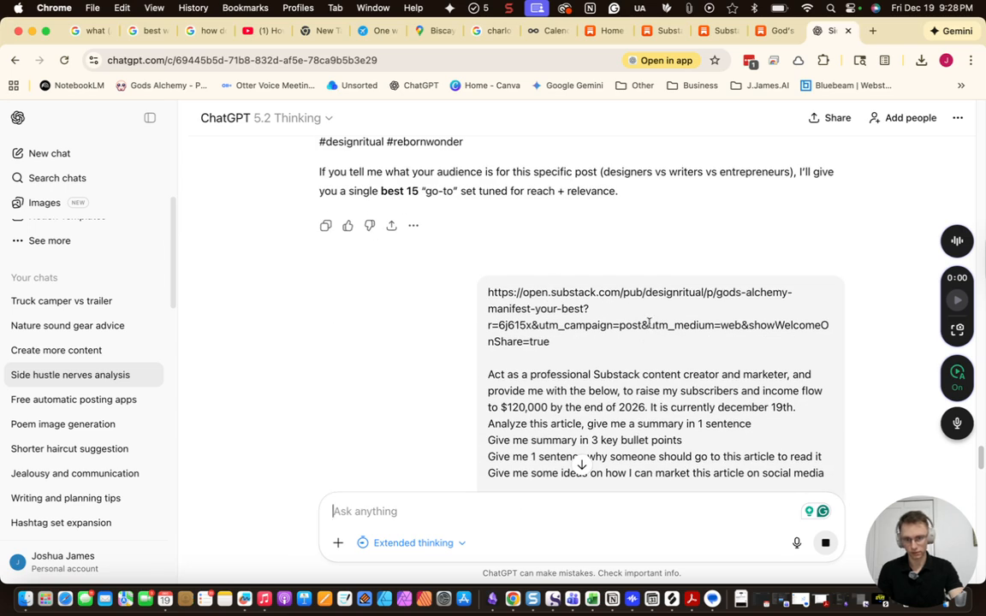
drag(589, 353, 487, 292)
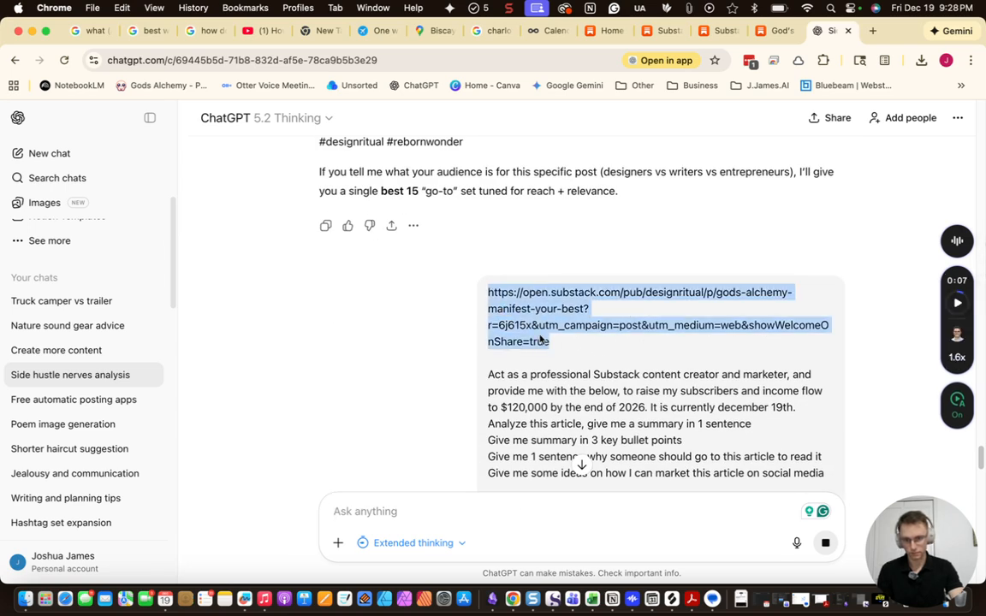
scroll(548, 345, down, 10)
scroll(548, 345, down, 15)
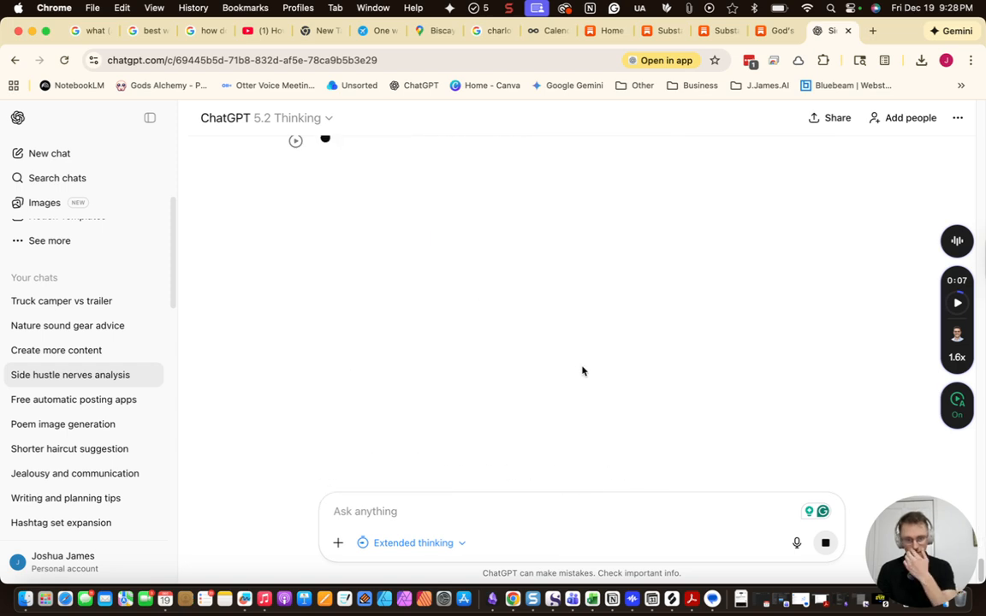
scroll(587, 369, up, 4)
scroll(658, 343, down, 2)
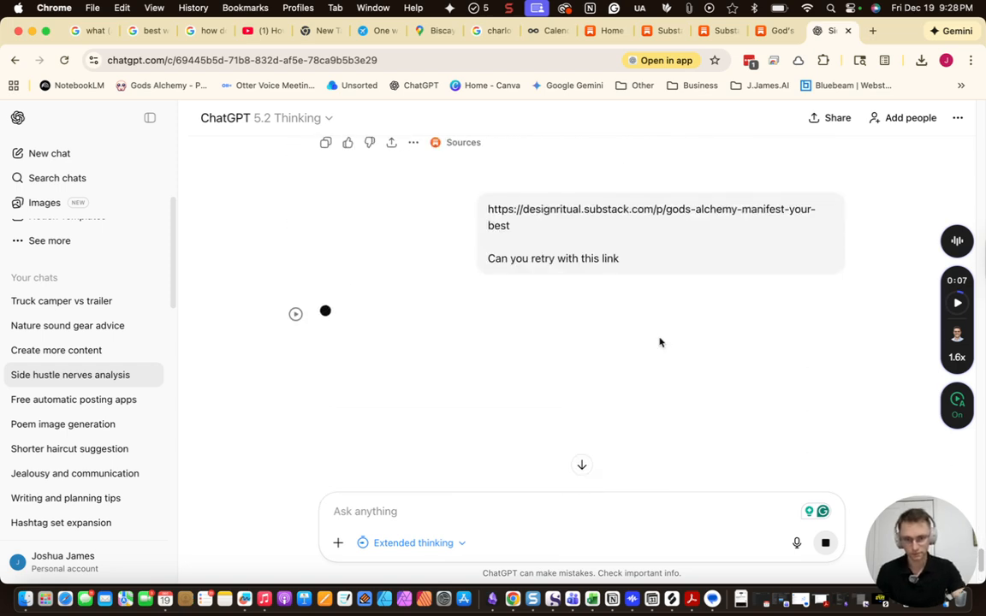
Open the December 27 draft from the Metricool planning calendar
click(540, 35)
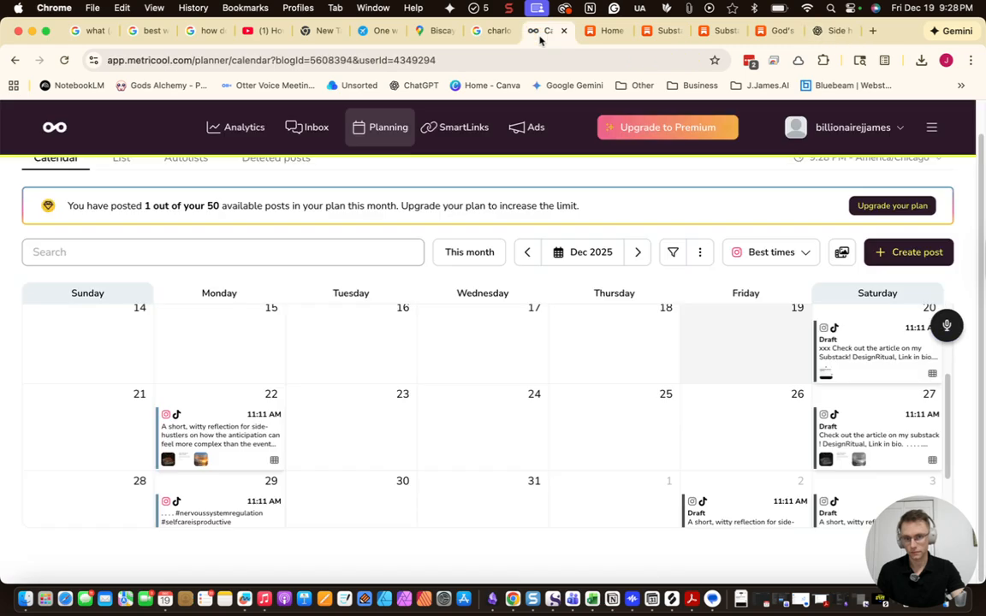
scroll(670, 465, down, 2)
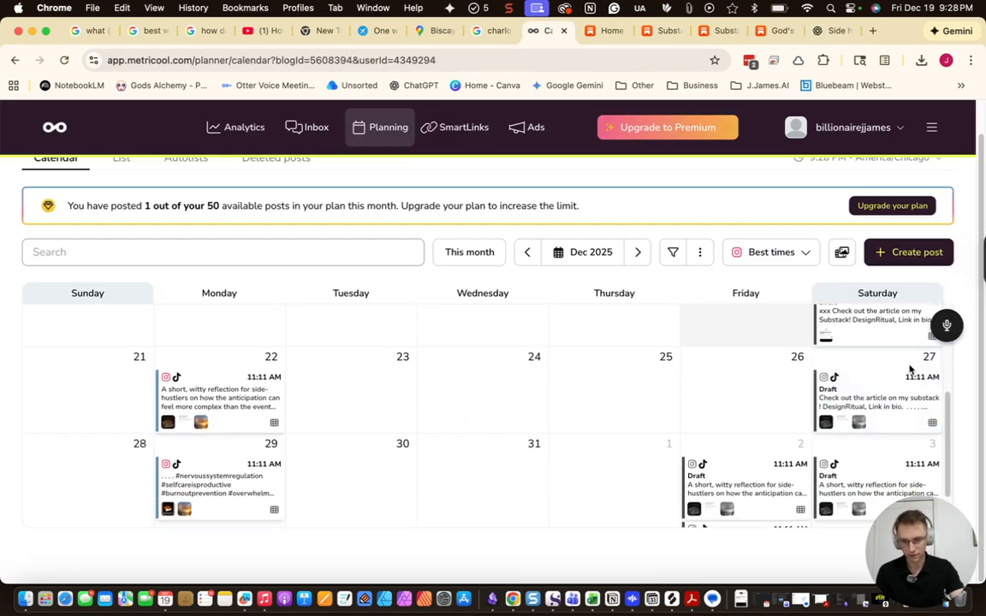
click(873, 389)
Replace the Dec 27 draft's caption with the saved 'xxx' caption from clipboard history
key(super+a)
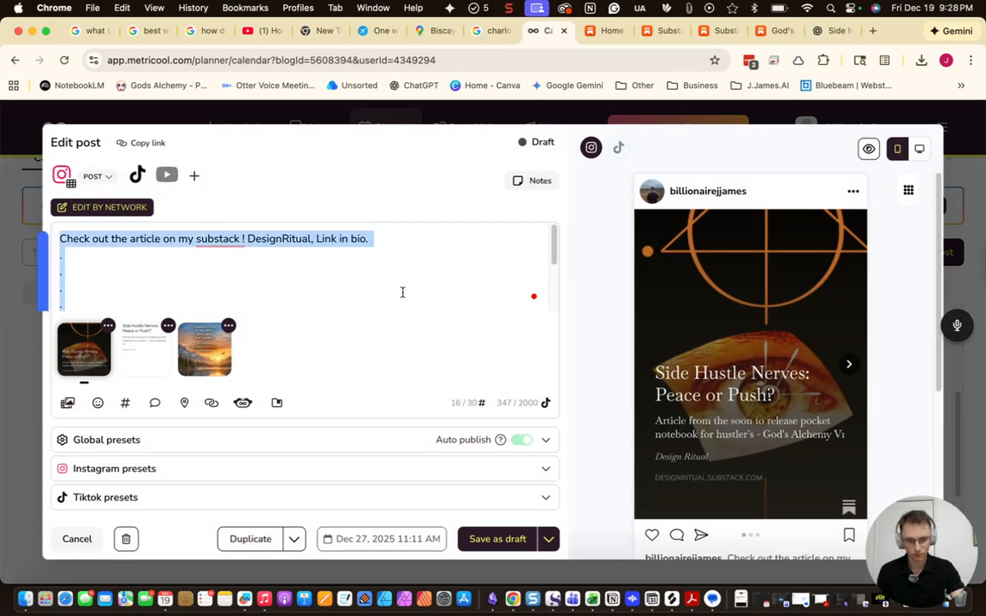
key(super+v)
key(super+a)
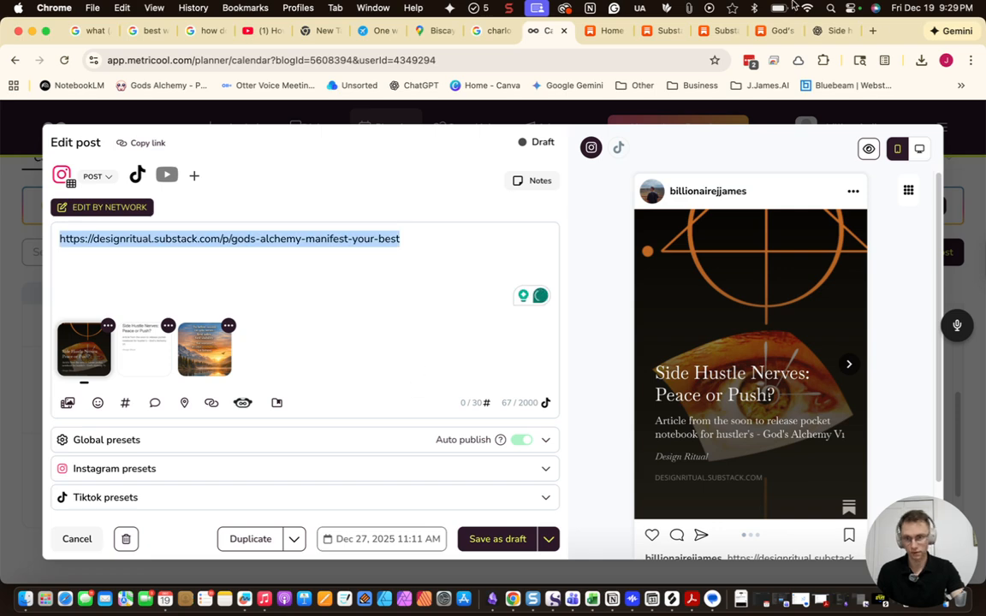
click(696, 8)
click(716, 66)
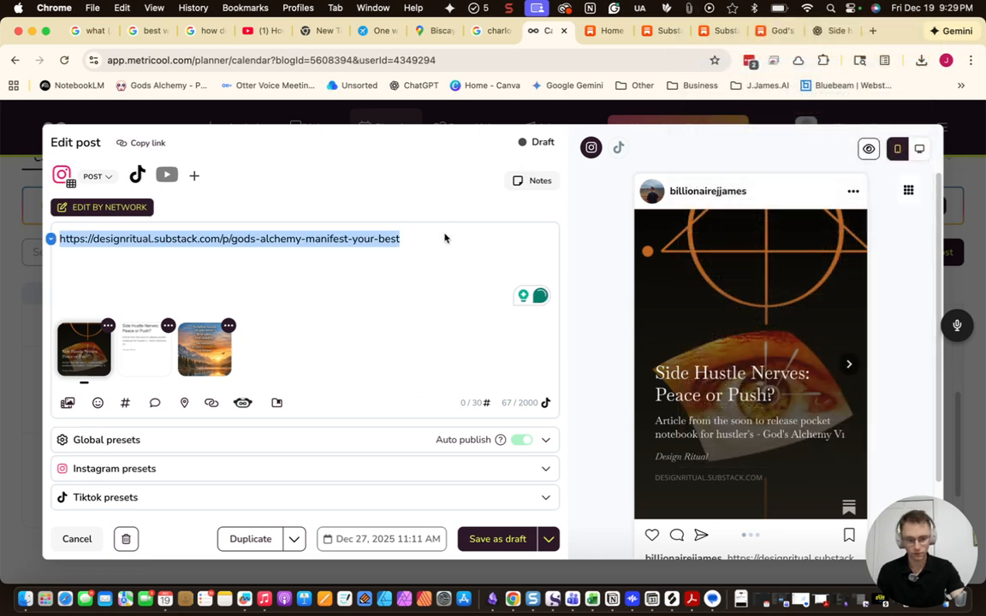
key(super+v)
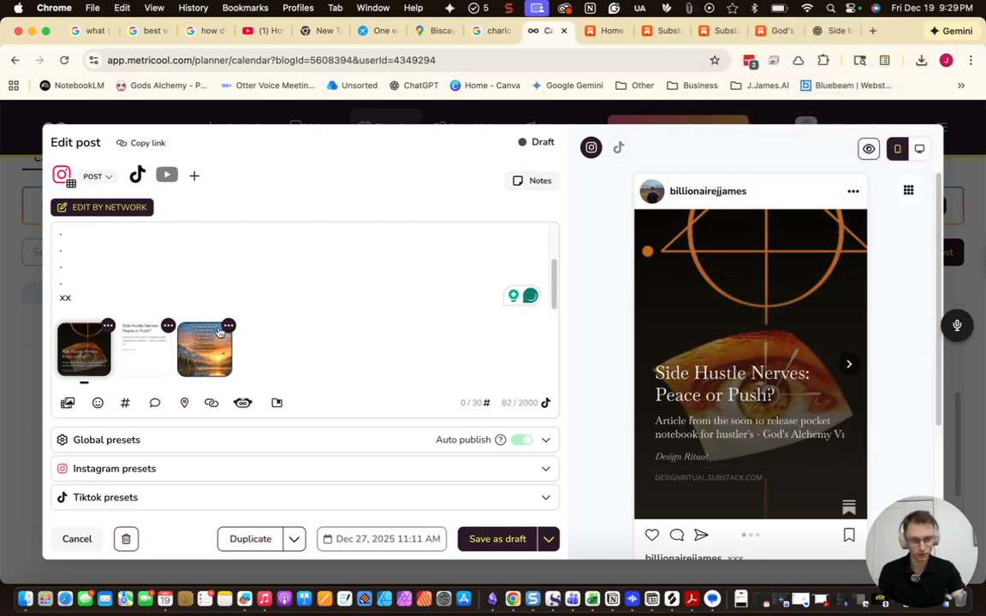
Remove all three images from the Dec 27 post and save it as a draft
click(227, 326)
click(282, 306)
click(169, 327)
click(184, 296)
click(108, 326)
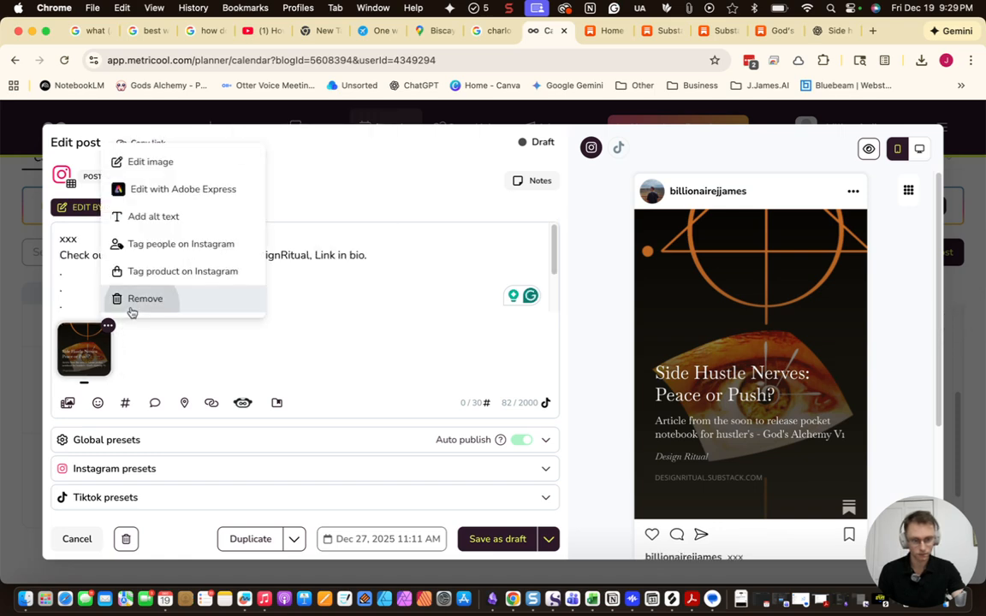
click(133, 310)
click(497, 539)
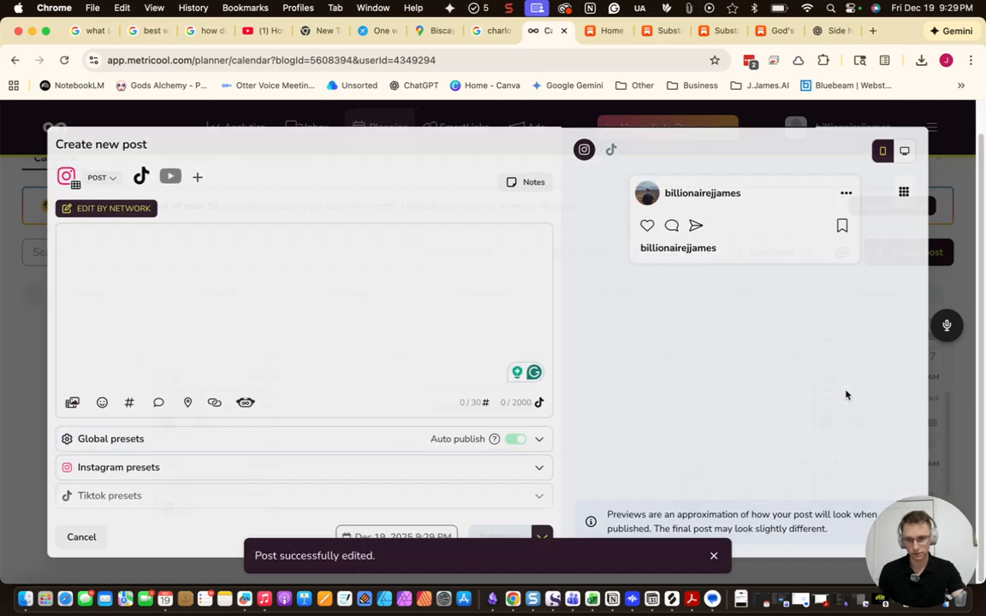
In the Jan 3 draft, swap in the saved caption, remove all three images, and save as draft
scroll(848, 407, down, 3)
click(854, 420)
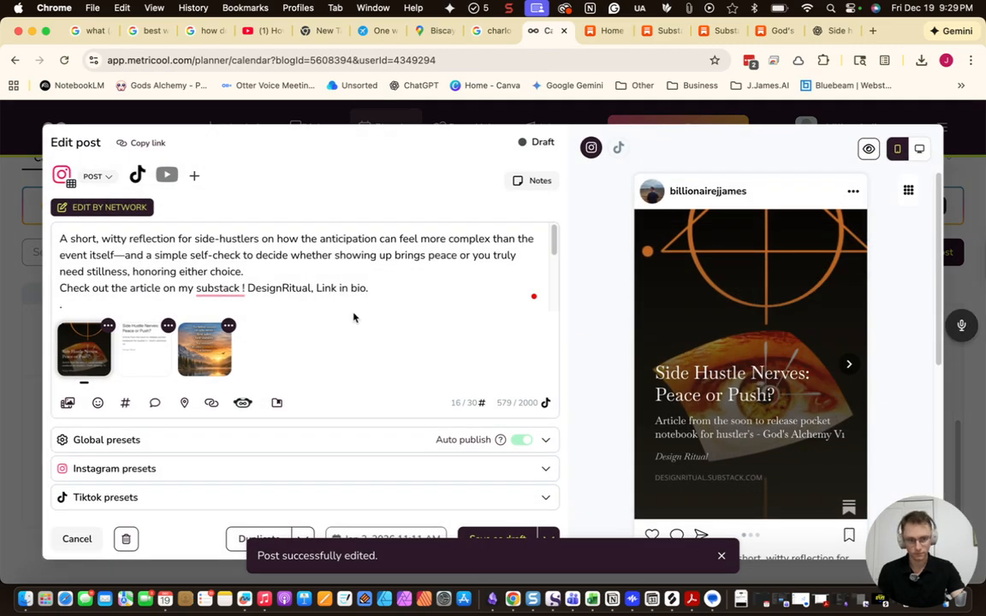
key(super+a)
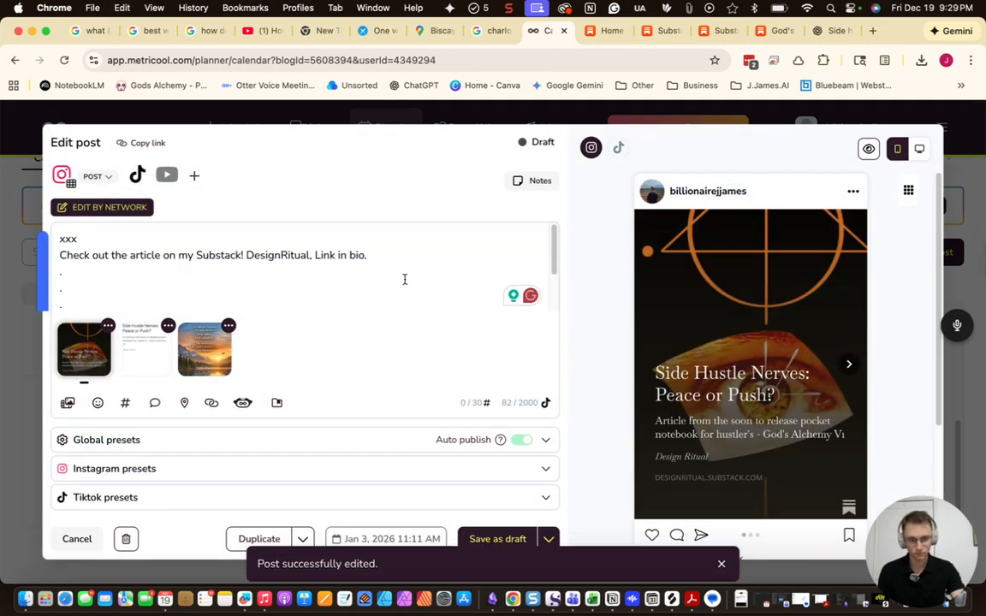
click(226, 329)
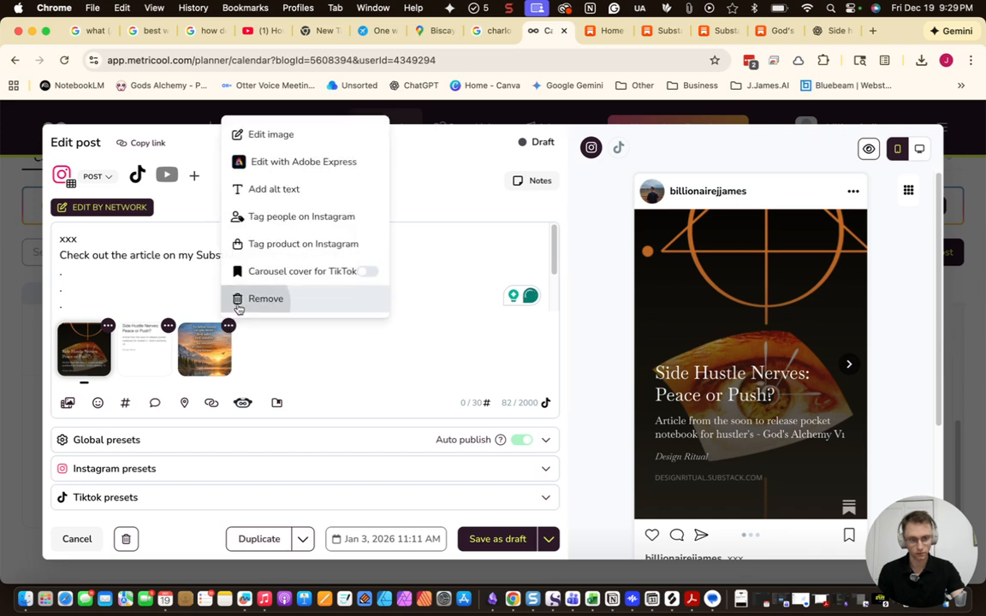
click(242, 304)
click(168, 328)
click(201, 300)
click(108, 326)
click(146, 295)
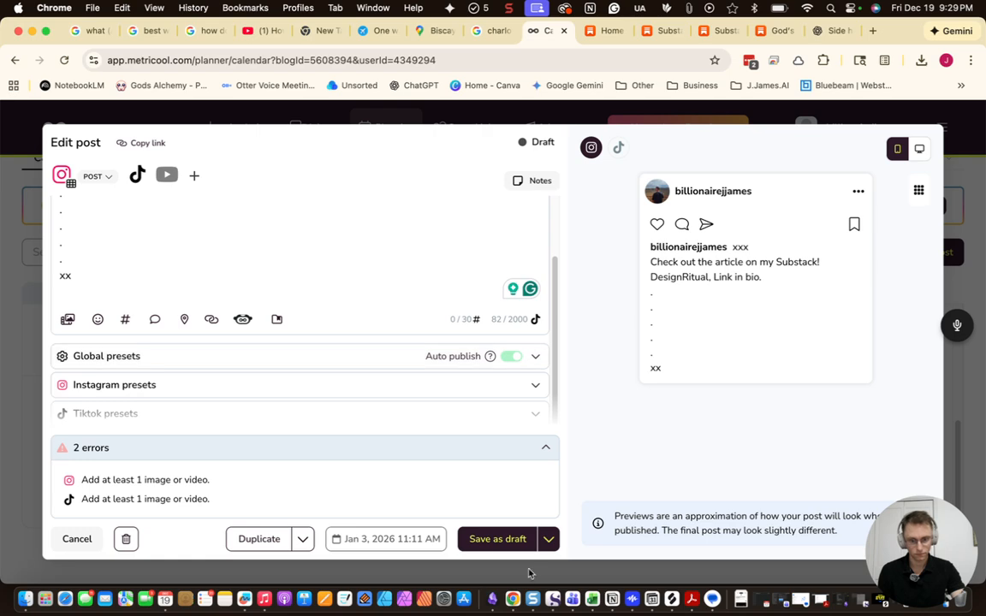
click(495, 540)
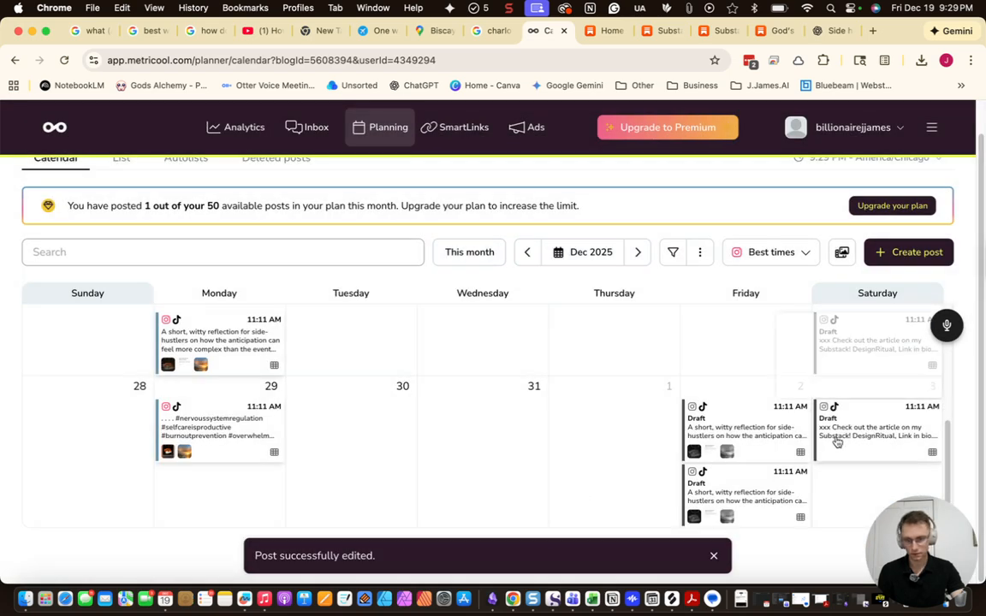
In the Jan 2 draft, paste the saved 'xxx' caption, remove all three images, and save as draft
click(742, 425)
key(super+a)
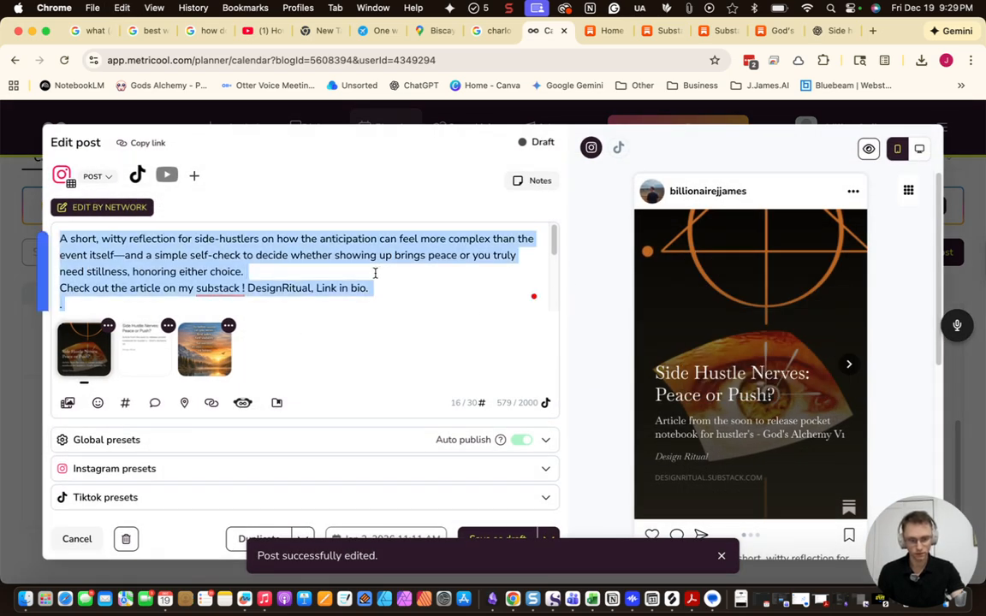
key(super+v)
click(229, 327)
click(252, 297)
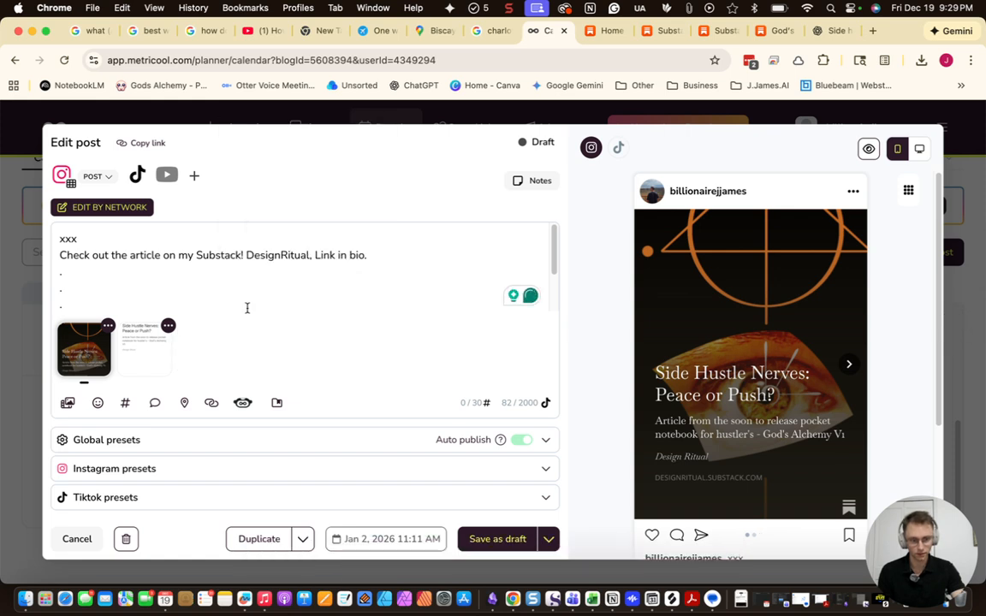
click(169, 325)
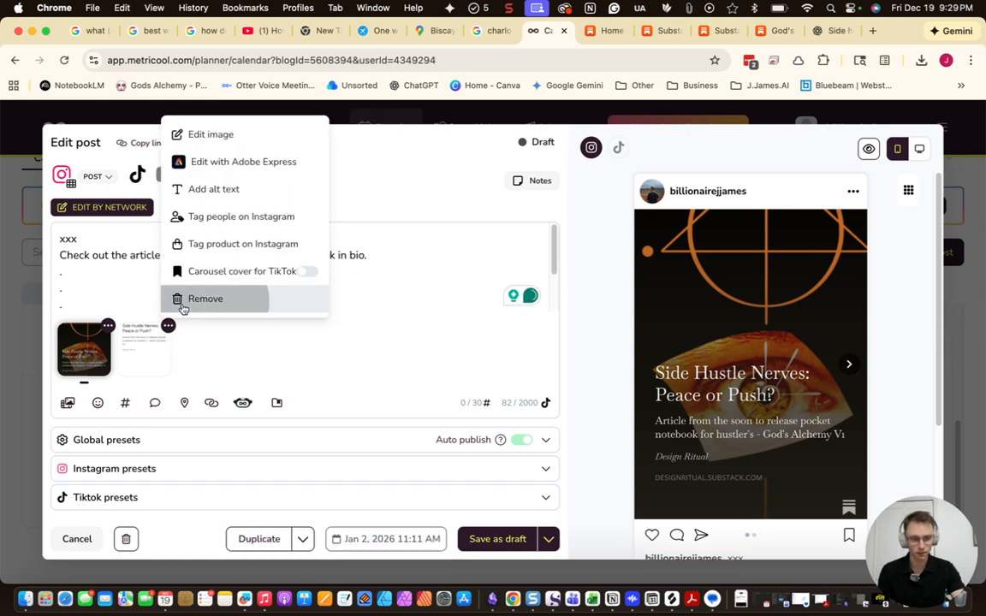
click(184, 298)
click(109, 328)
click(132, 308)
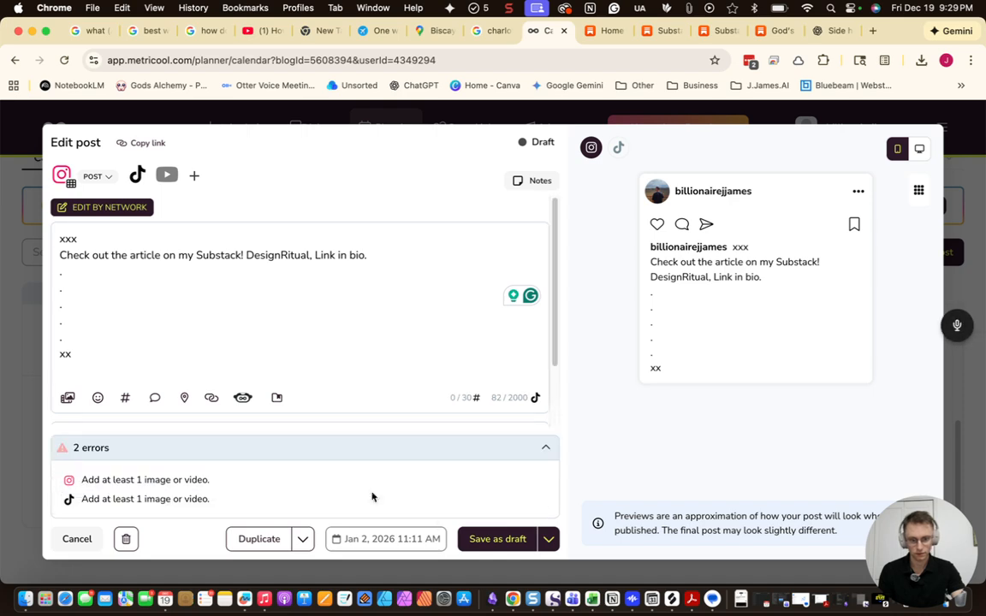
click(471, 539)
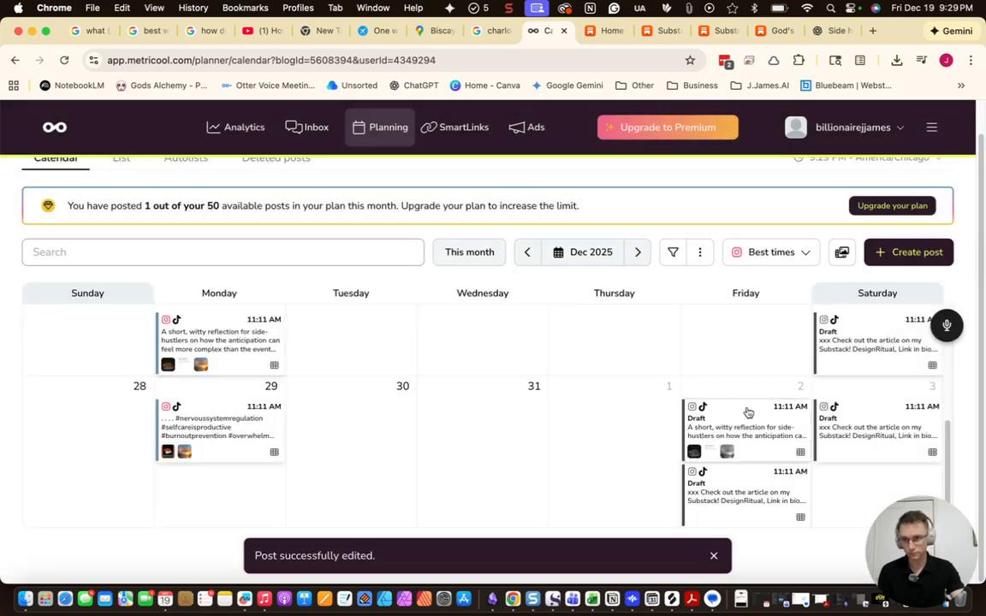
Copy ChatGPT's one-sentence God's Alchemy summary
click(829, 30)
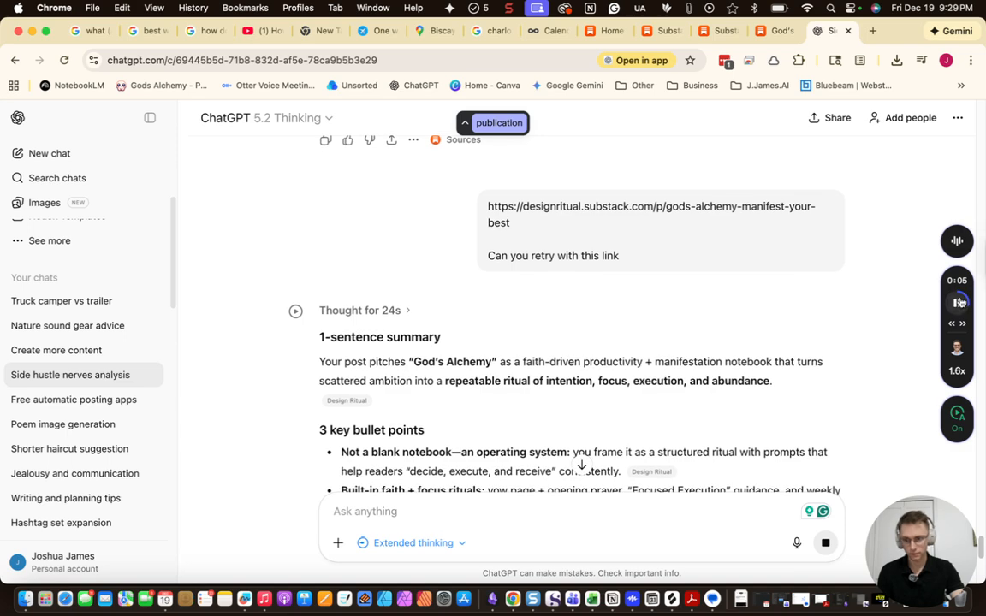
scroll(640, 366, down, 1)
scroll(640, 366, down, 1)
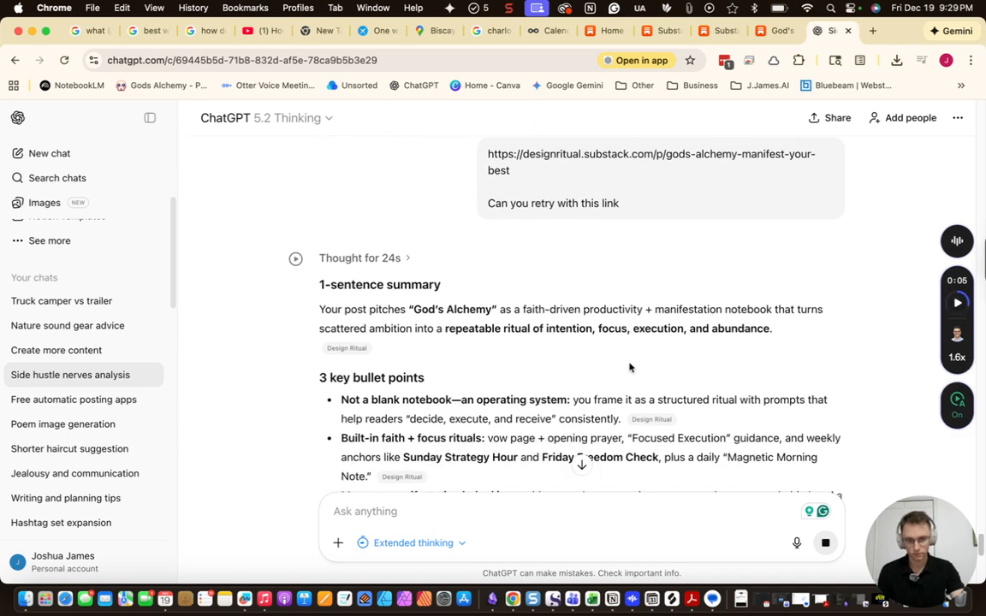
scroll(646, 351, down, 1)
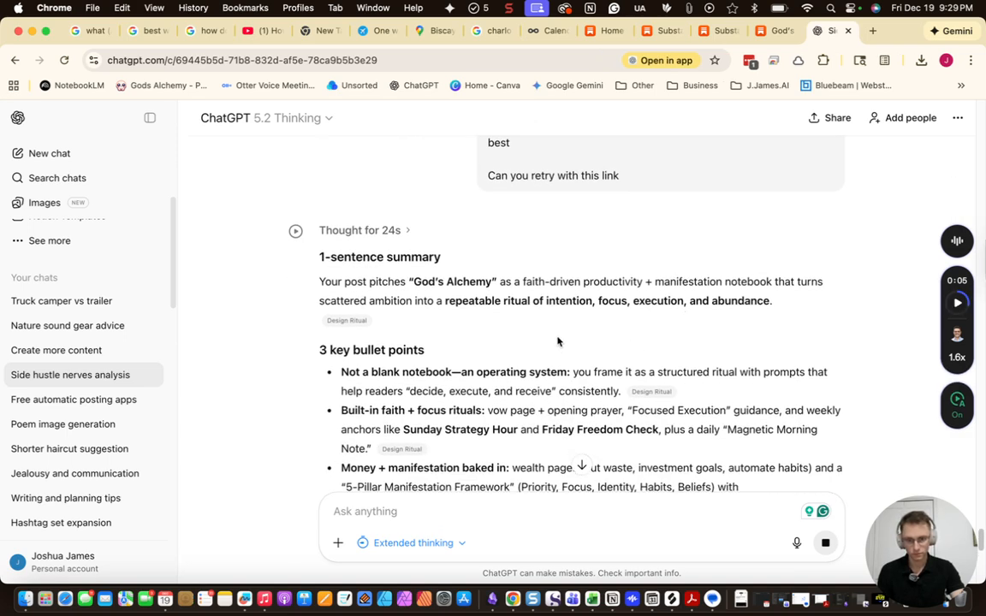
scroll(608, 310, down, 2)
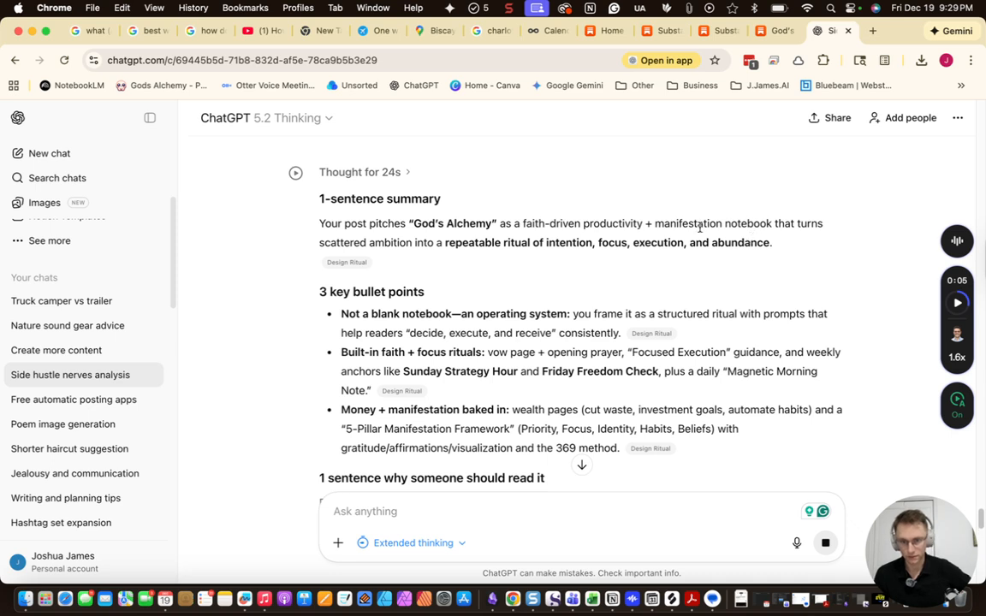
drag(818, 239, 415, 232)
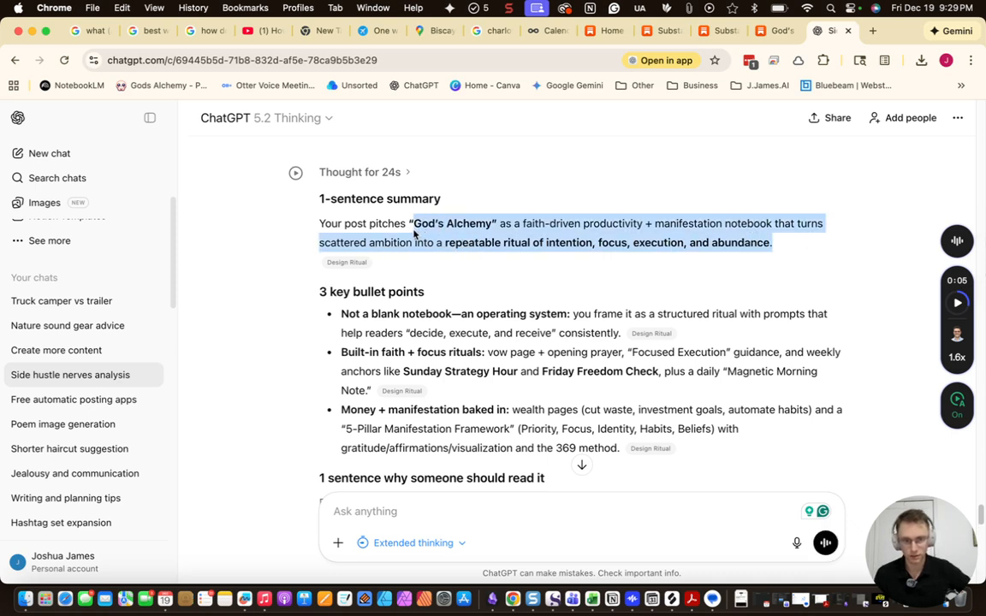
right_click(522, 236)
click(566, 262)
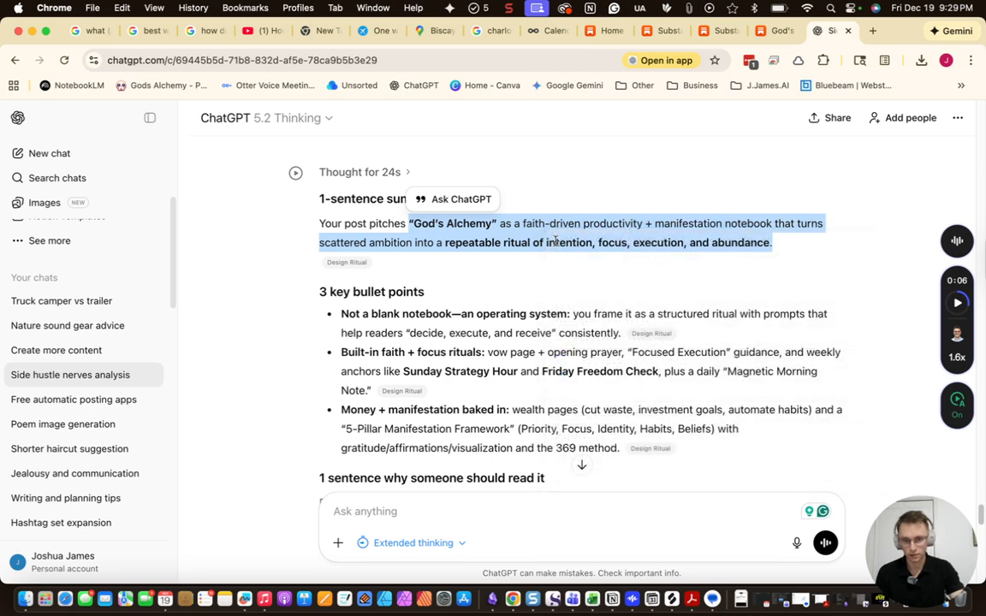
Bring up the God's Alchemy Substack article at its 'Why it converts your effort into outcomes' section
click(769, 34)
scroll(542, 279, down, 1)
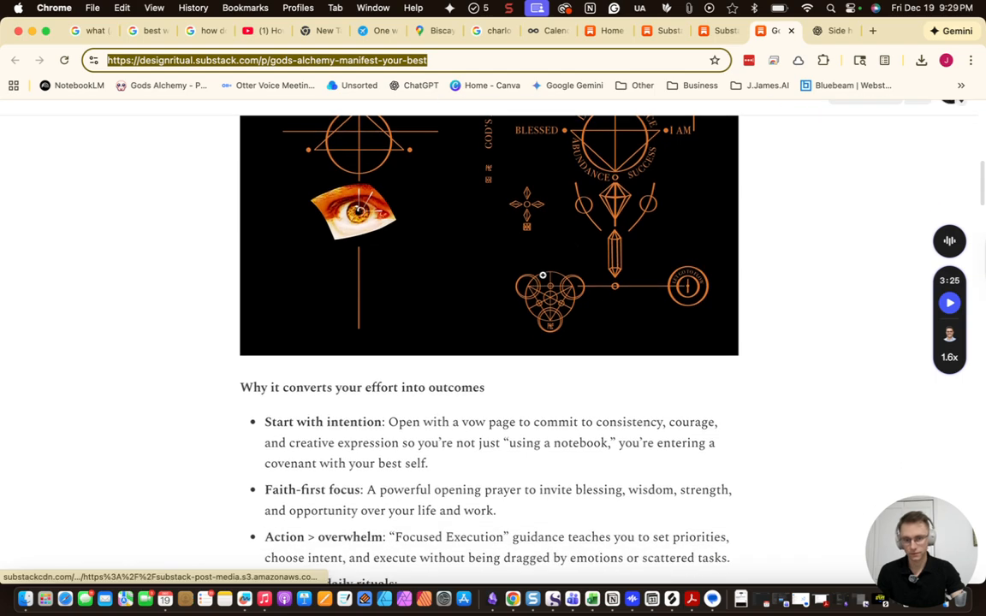
scroll(542, 275, up, 2)
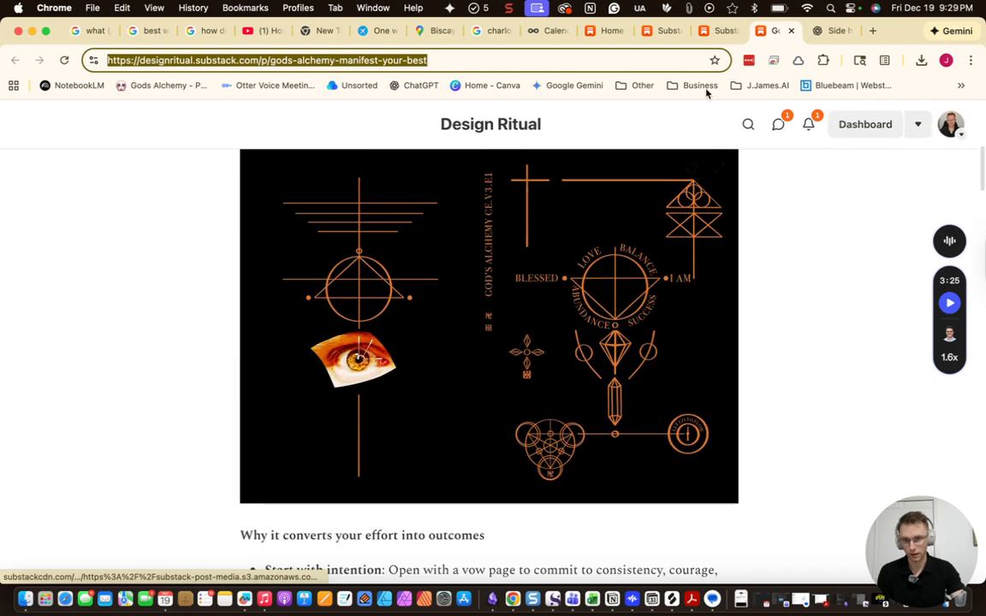
Replace the 'xxx' line of the Dec 20 caption with the God's Alchemy pitch sentence
click(534, 31)
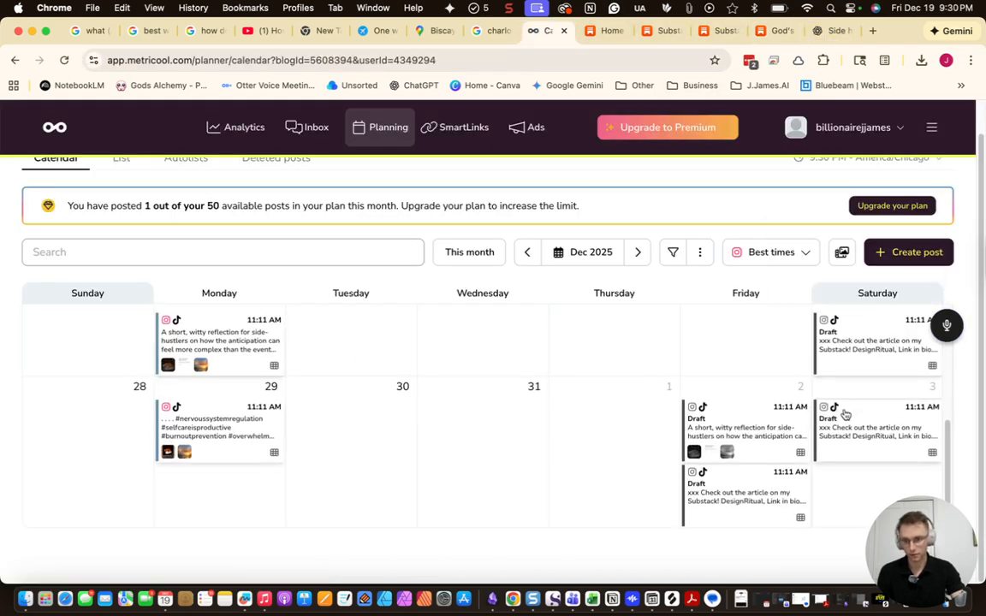
scroll(846, 428, up, 5)
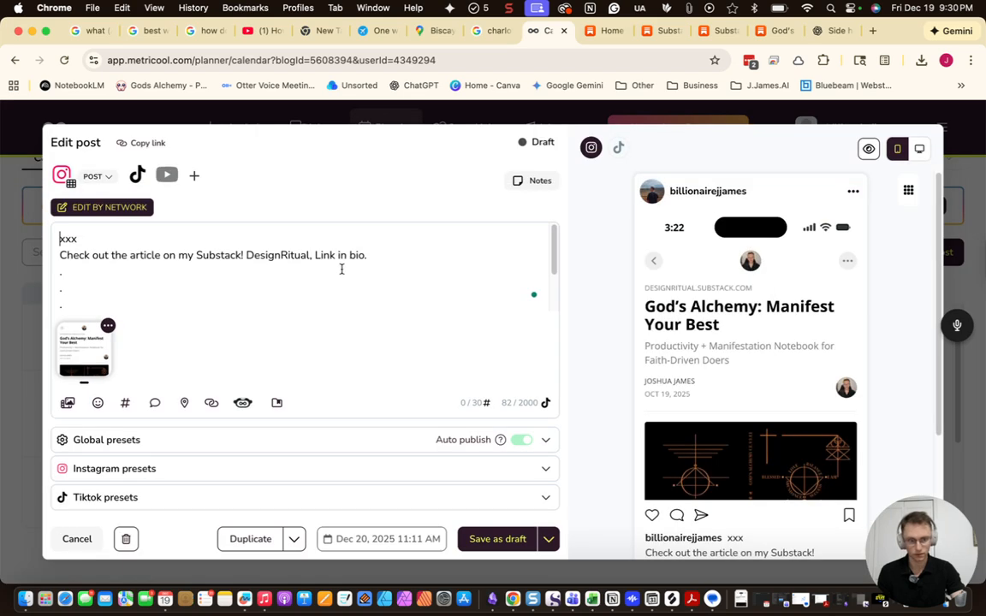
drag(326, 240, 198, 223)
key(super+v)
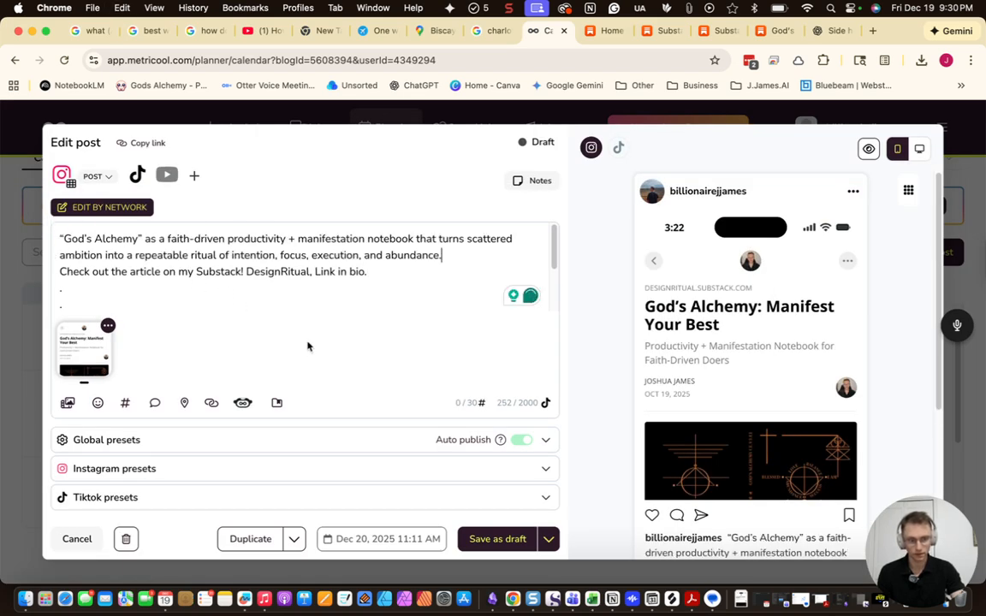
key(Return)
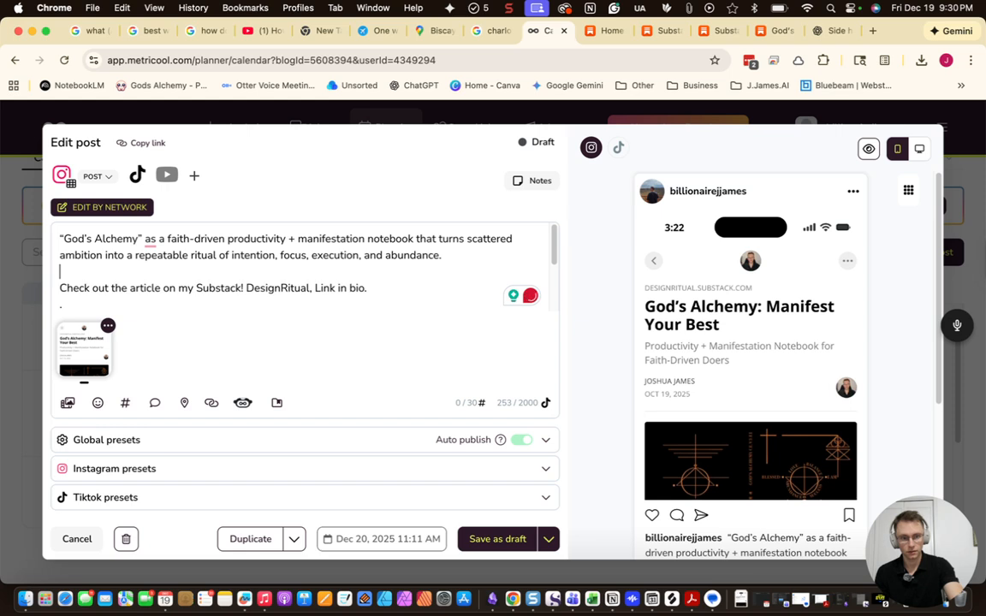
key(BackSpace)
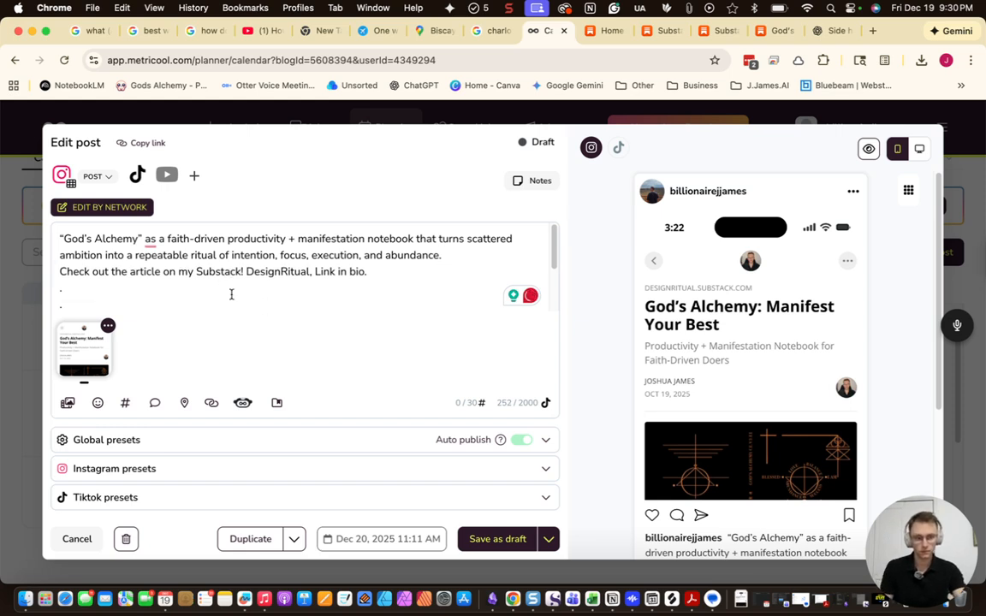
scroll(223, 263, down, 3)
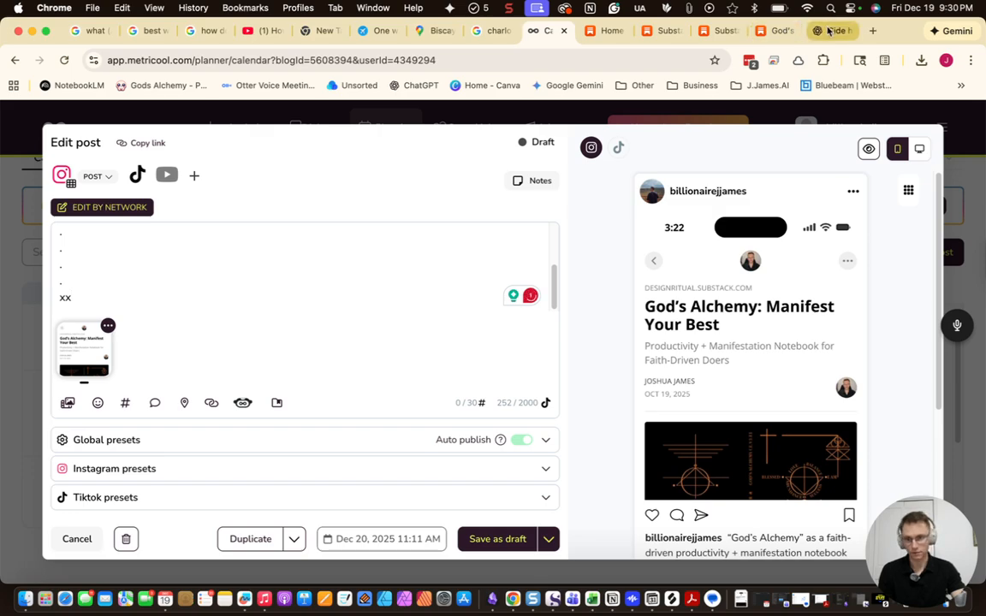
Copy the Set A faith-driven hashtags from ChatGPT
click(832, 31)
scroll(556, 359, down, 8)
scroll(557, 385, down, 10)
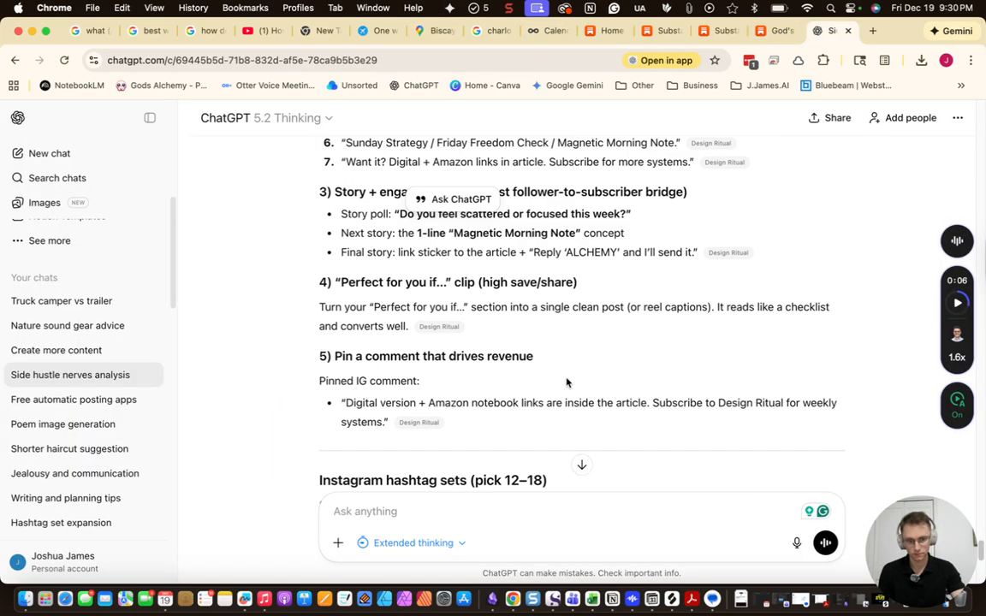
scroll(533, 387, up, 2)
scroll(520, 385, up, 1)
drag(515, 275, 289, 258)
right_click(379, 274)
click(394, 293)
Paste the Set A hashtags over the 'xx' placeholder in the Dec 20 caption
click(548, 31)
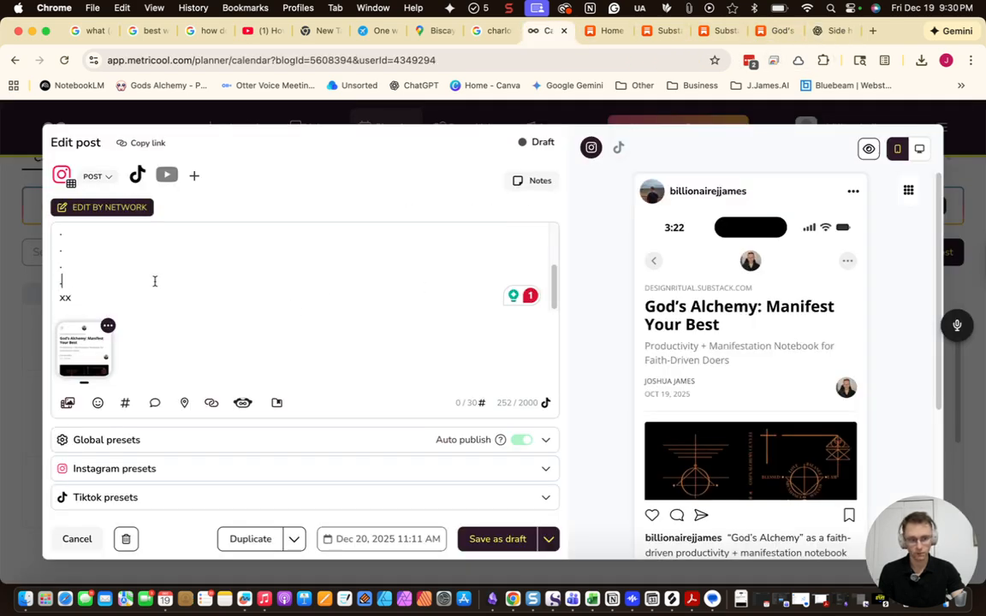
drag(130, 296, 38, 268)
key(super+v)
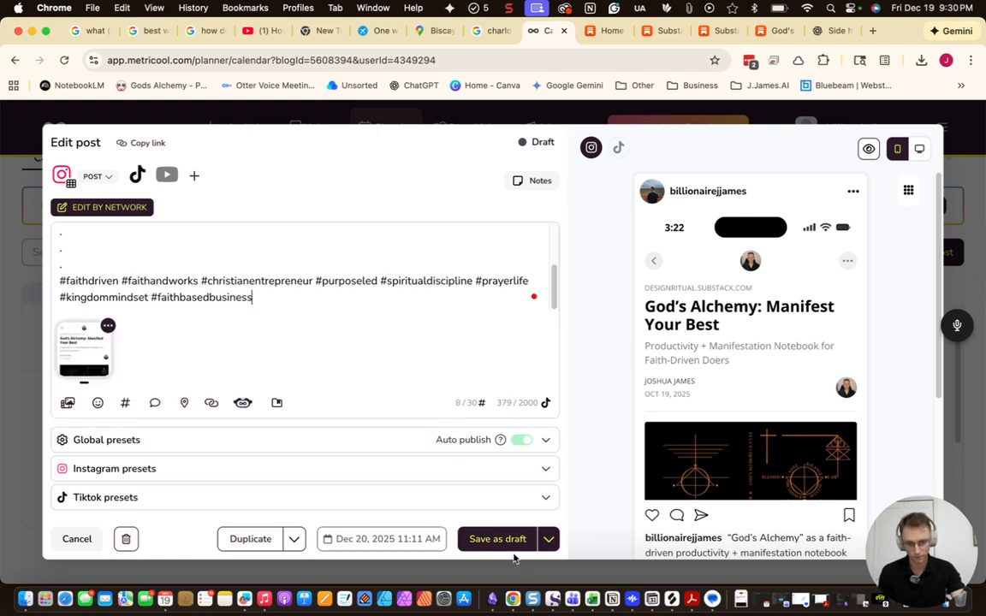
click(548, 540)
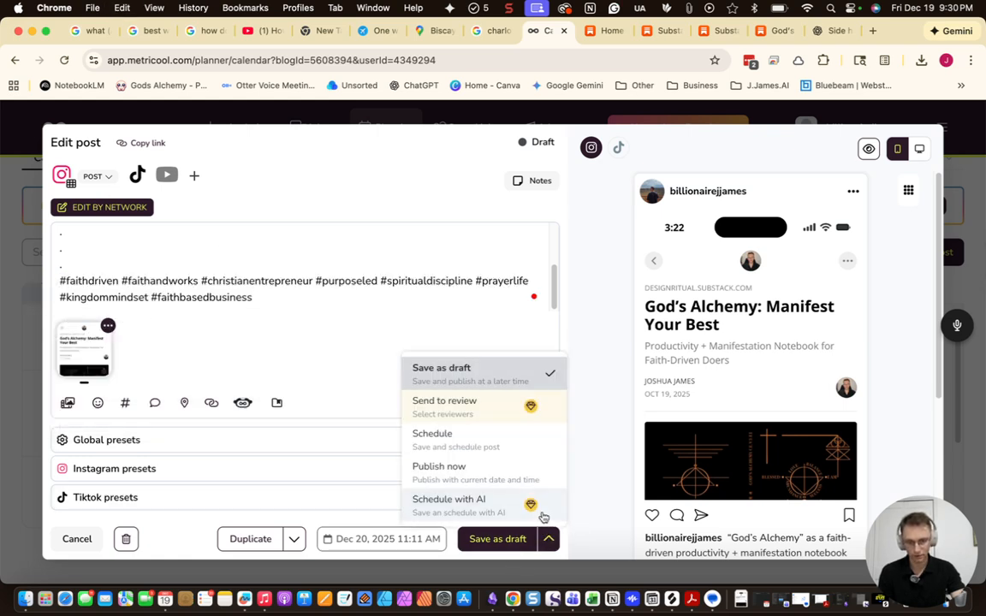
click(838, 31)
scroll(545, 249, down, 3)
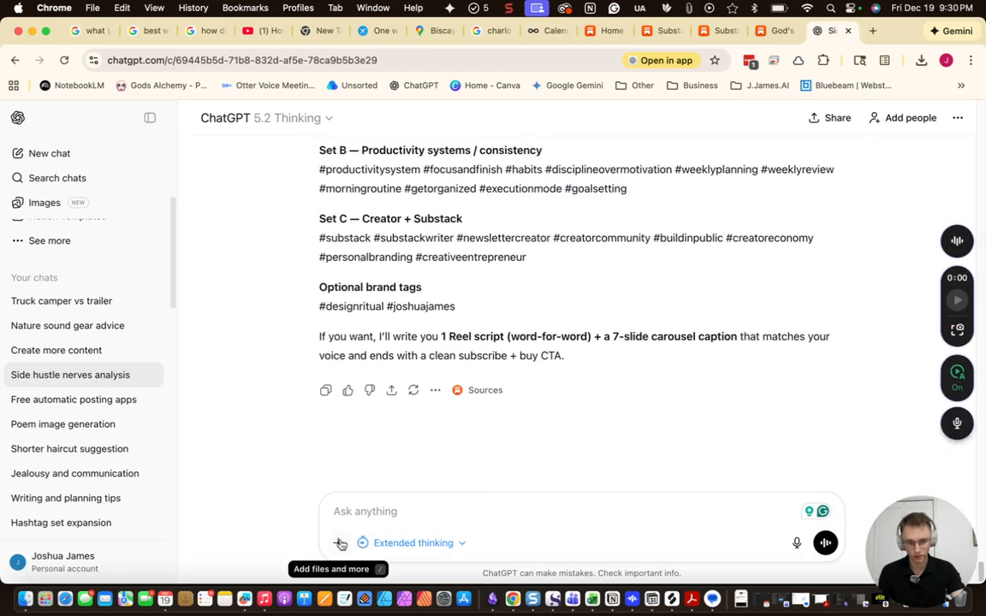
Put the God's Alchemy pitch sentence from clipboard history into the ChatGPT prompt box
click(337, 543)
click(368, 414)
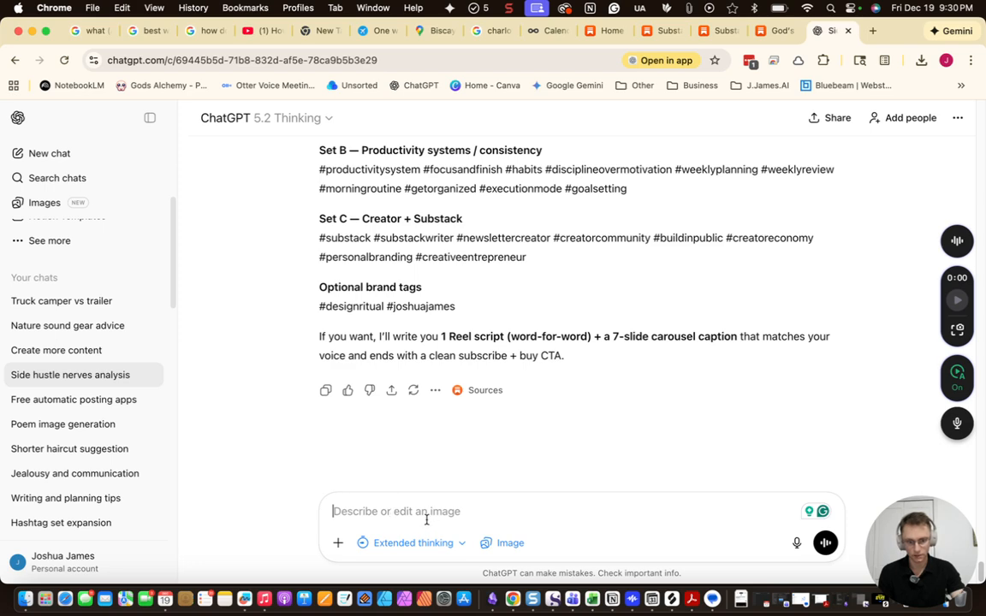
key(super+v)
drag(545, 511, 332, 494)
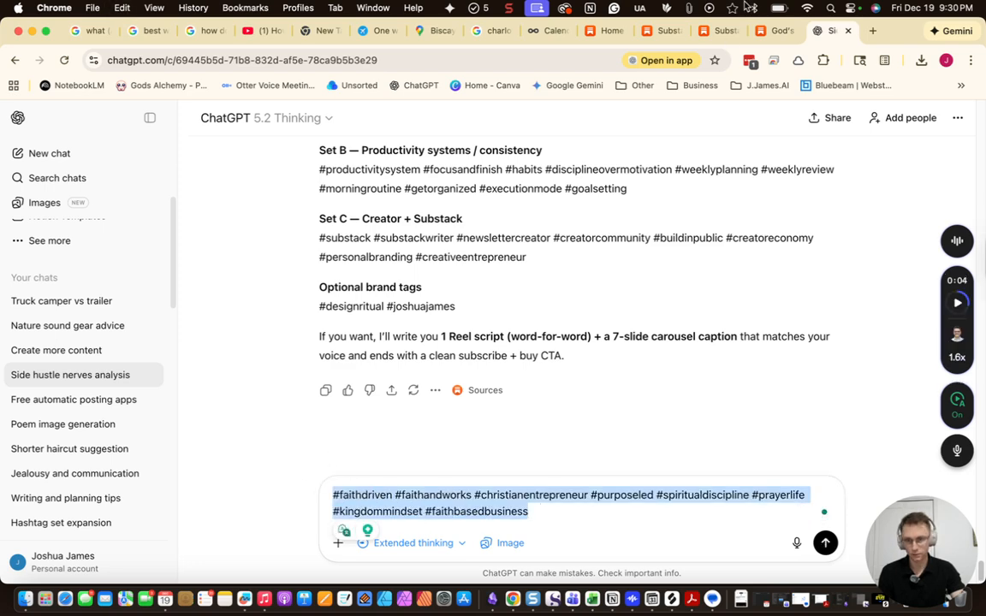
click(690, 9)
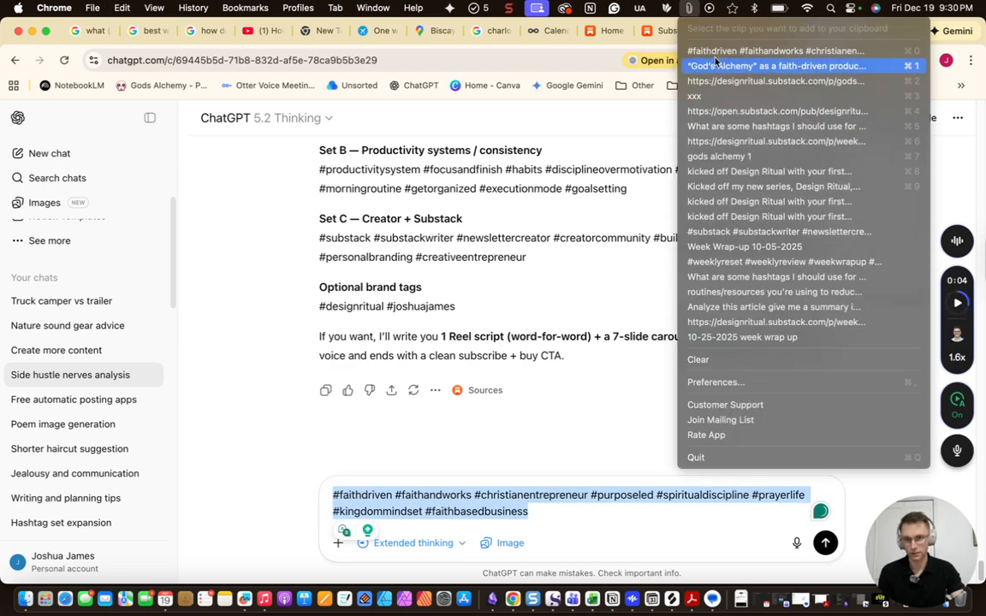
click(720, 64)
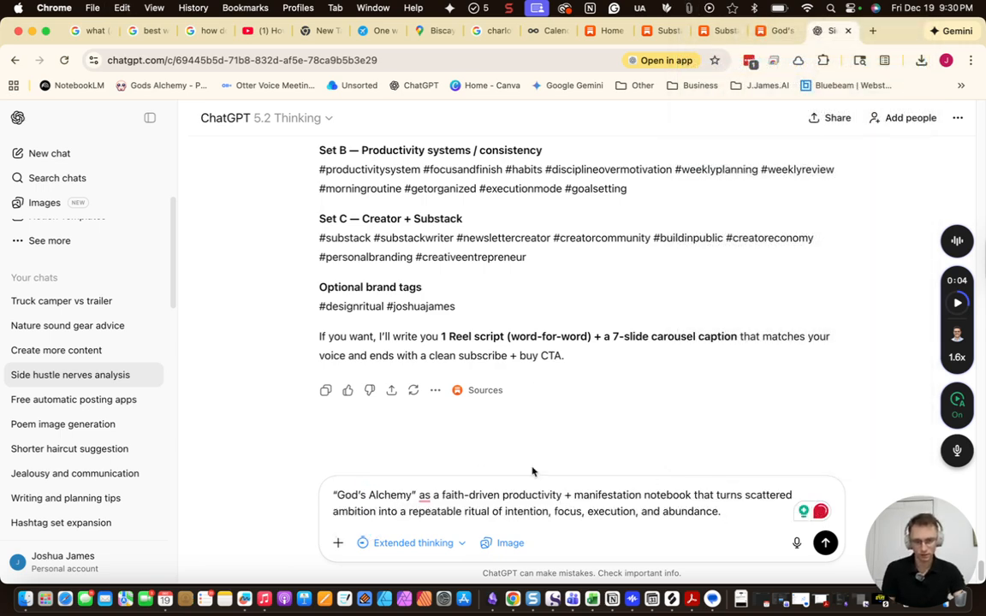
Add 'Turn this into an attractive text post' above the sentence and send the request
click(337, 496)
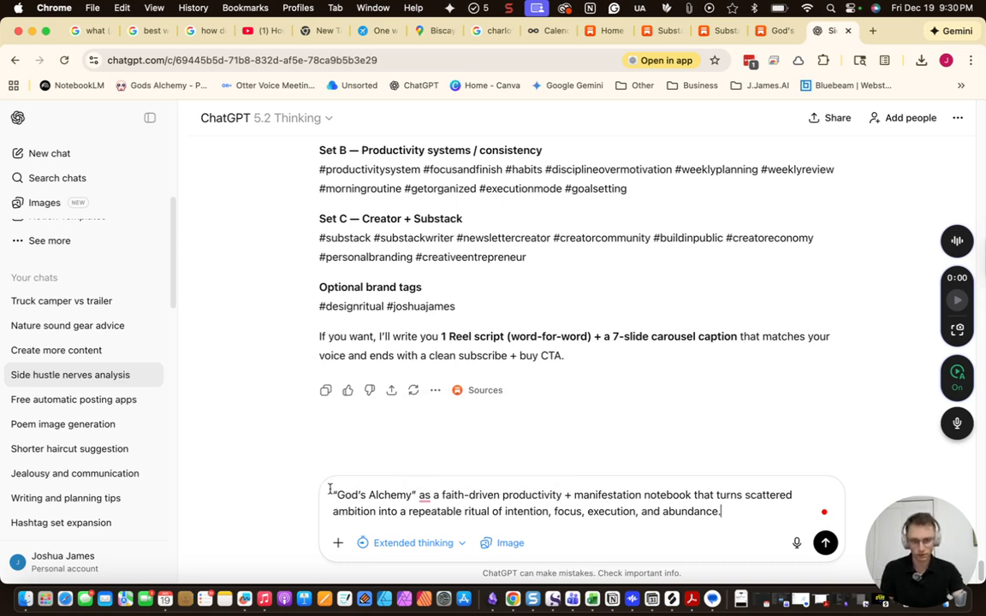
text(Turn this into an attractive text post)
key(shift+Return)
key(shift+Return)
key(Return)
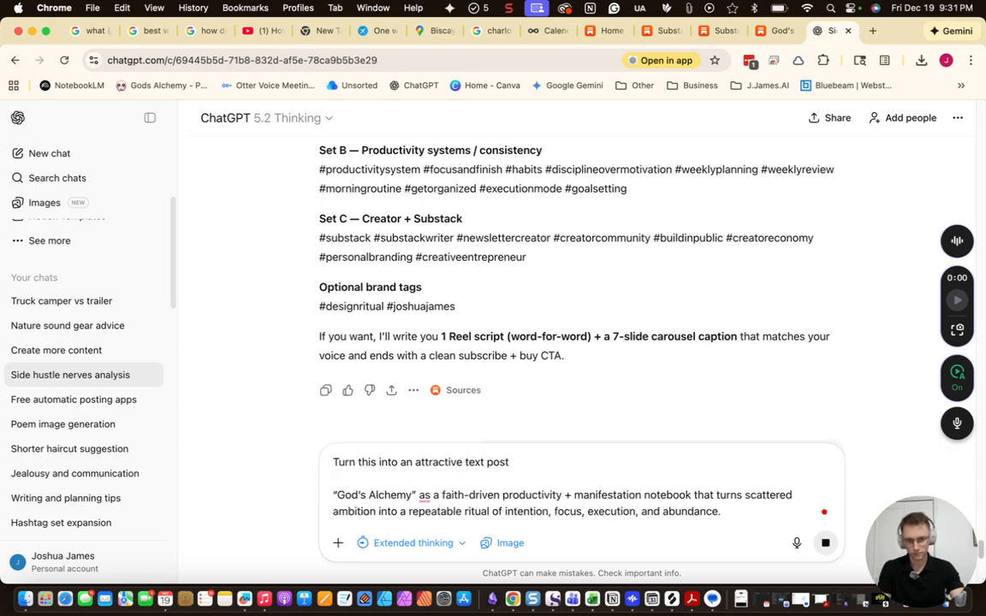
click(766, 32)
Check the Dec 20 God's Alchemy caption in Metricool and save it as a draft
click(598, 33)
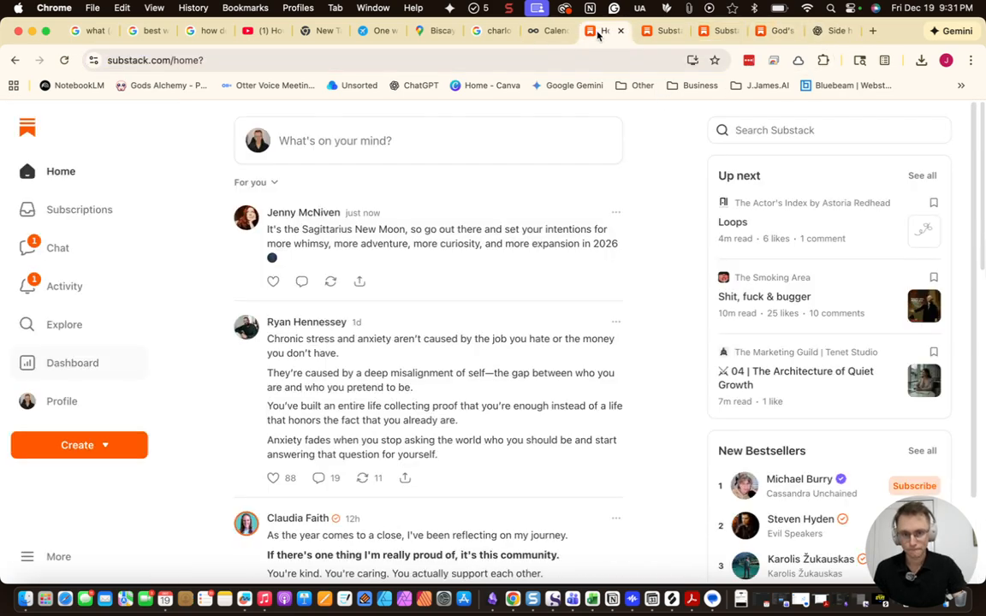
click(541, 32)
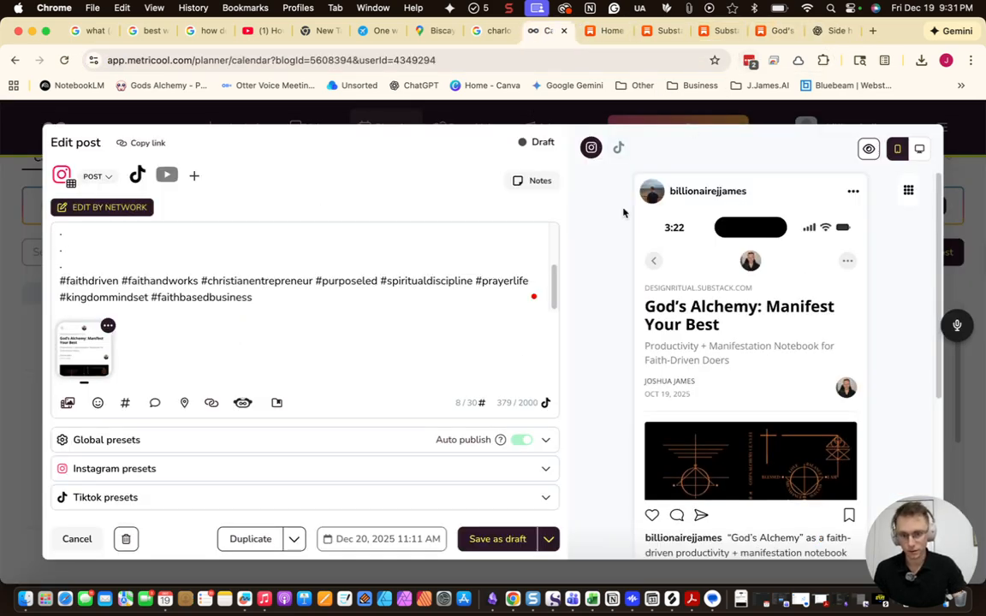
scroll(279, 261, up, 3)
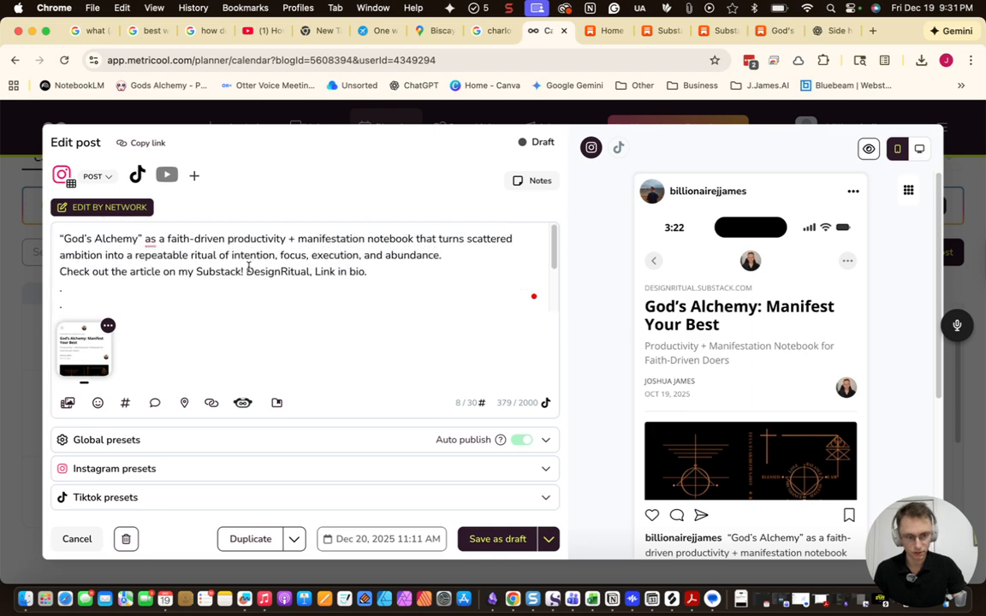
click(497, 551)
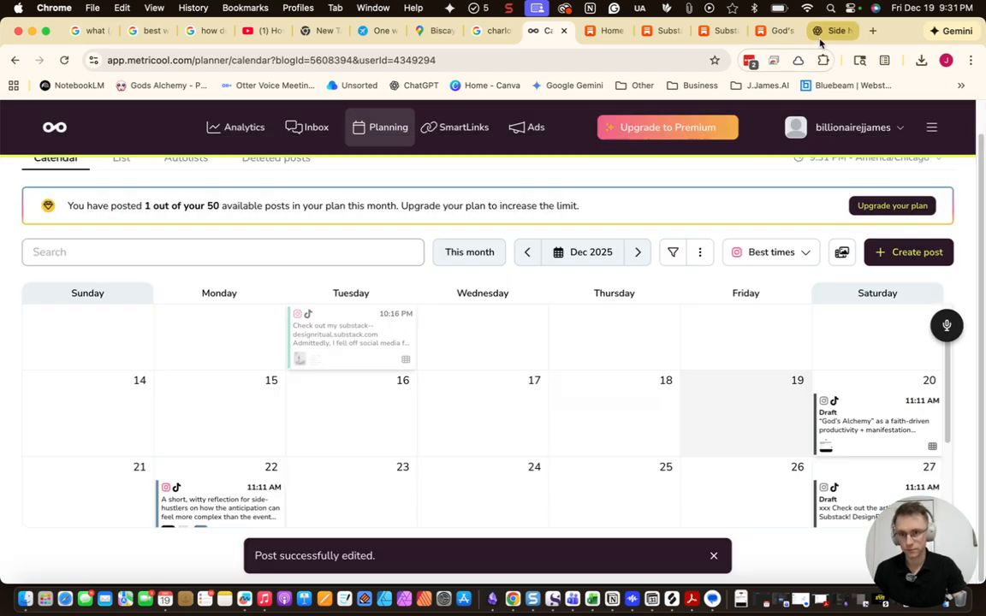
click(829, 31)
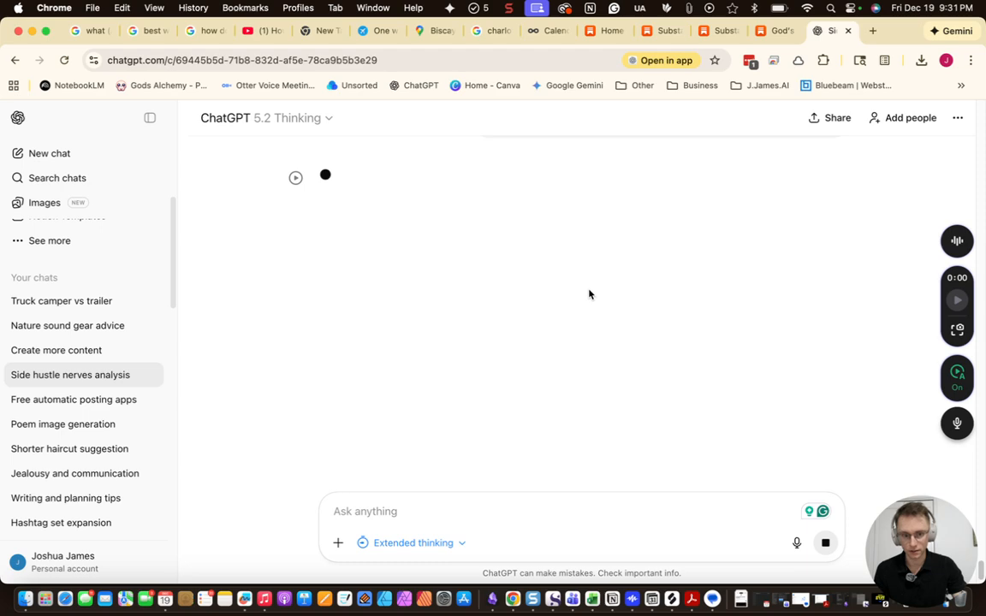
Select and copy the Set B productivity hashtags in ChatGPT
scroll(578, 376, up, 2)
scroll(589, 395, up, 4)
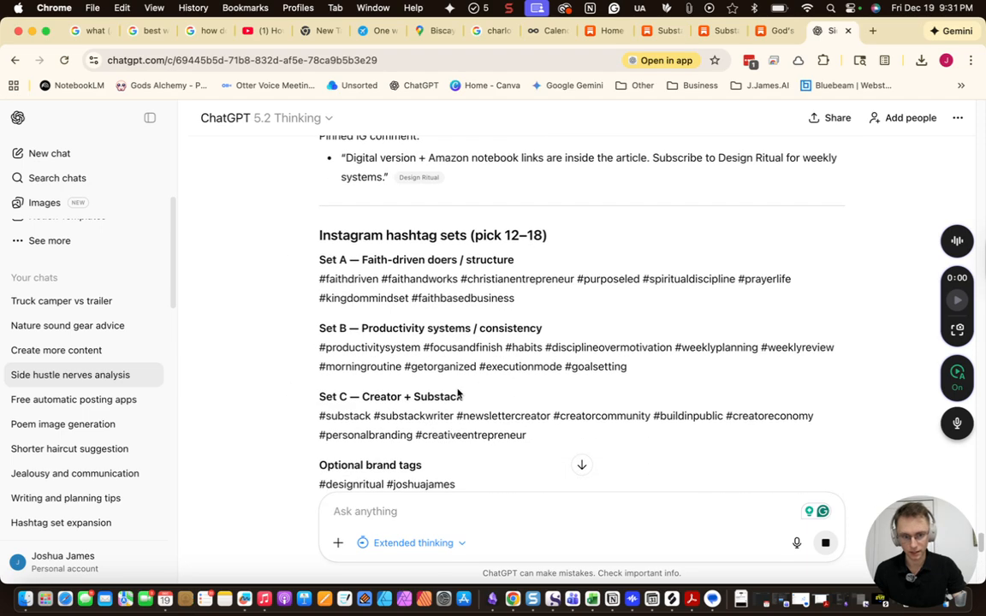
drag(628, 346, 321, 327)
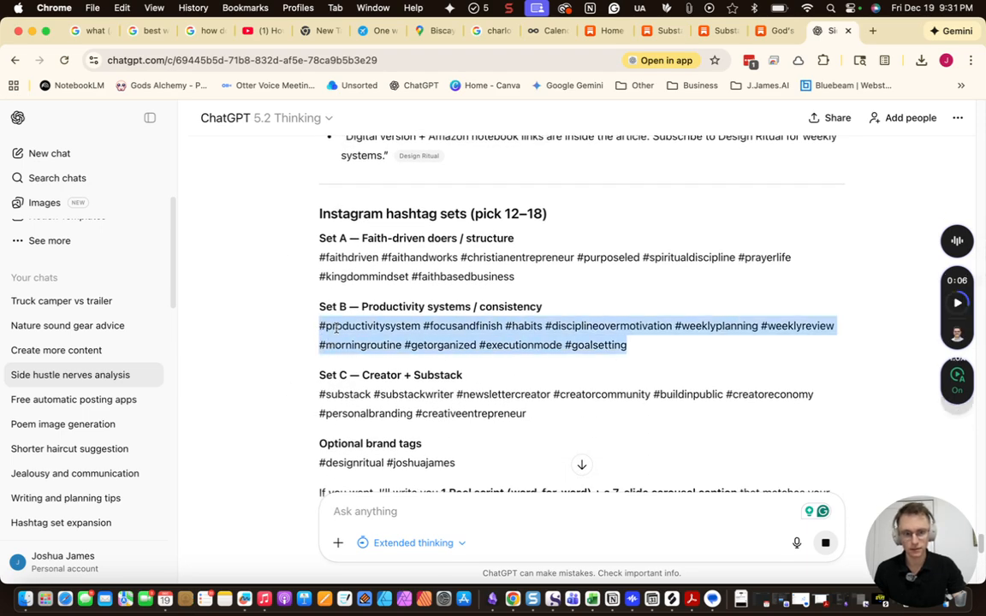
right_click(338, 343)
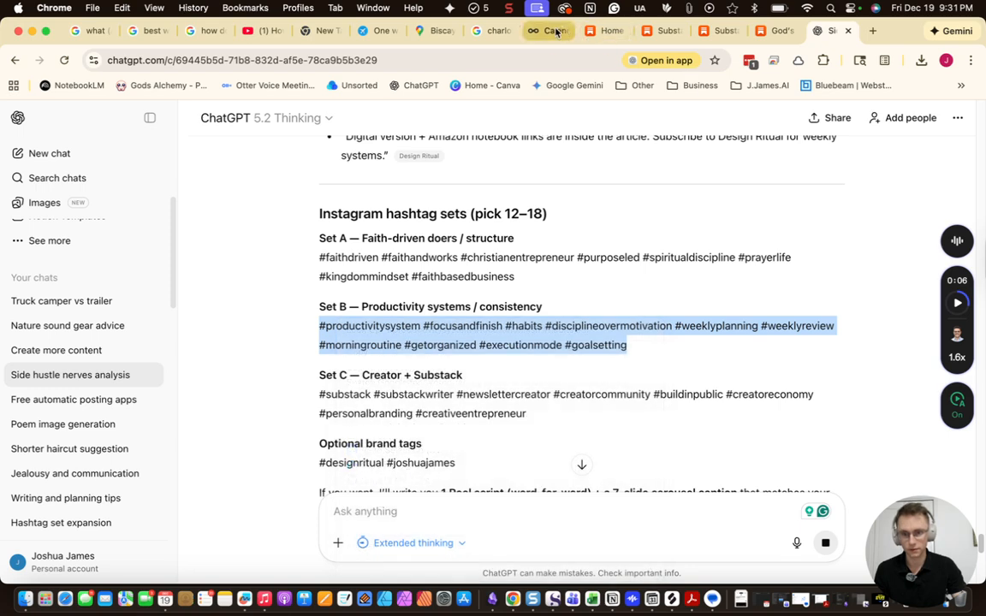
Paste the Set B hashtags over 'xx' in the Dec 27 draft, then return to ChatGPT's summary
click(548, 31)
scroll(818, 460, down, 2)
click(817, 377)
drag(162, 344, 39, 341)
key(super+v)
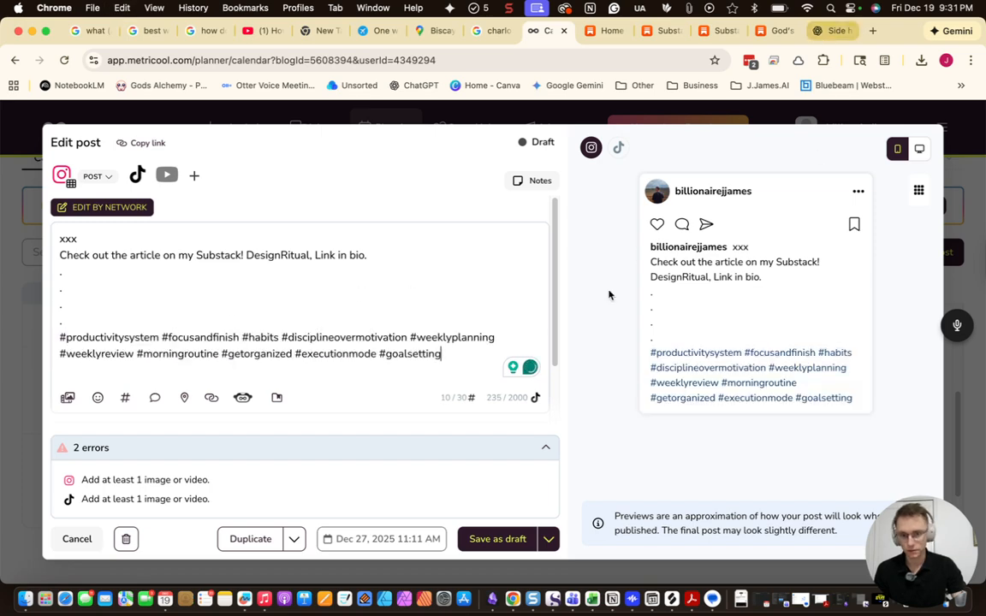
click(837, 31)
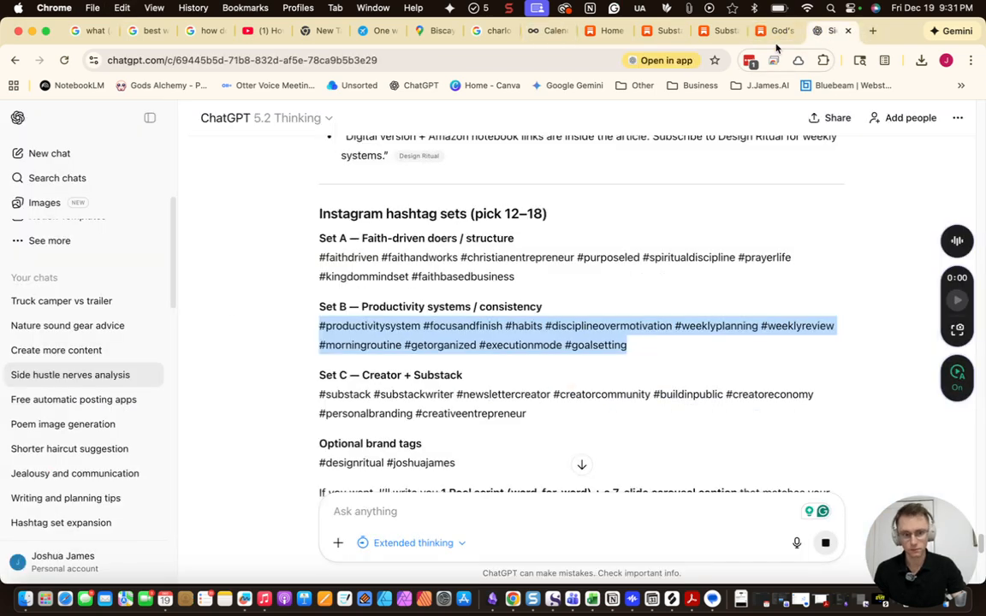
scroll(599, 343, down, 4)
scroll(540, 396, up, 7)
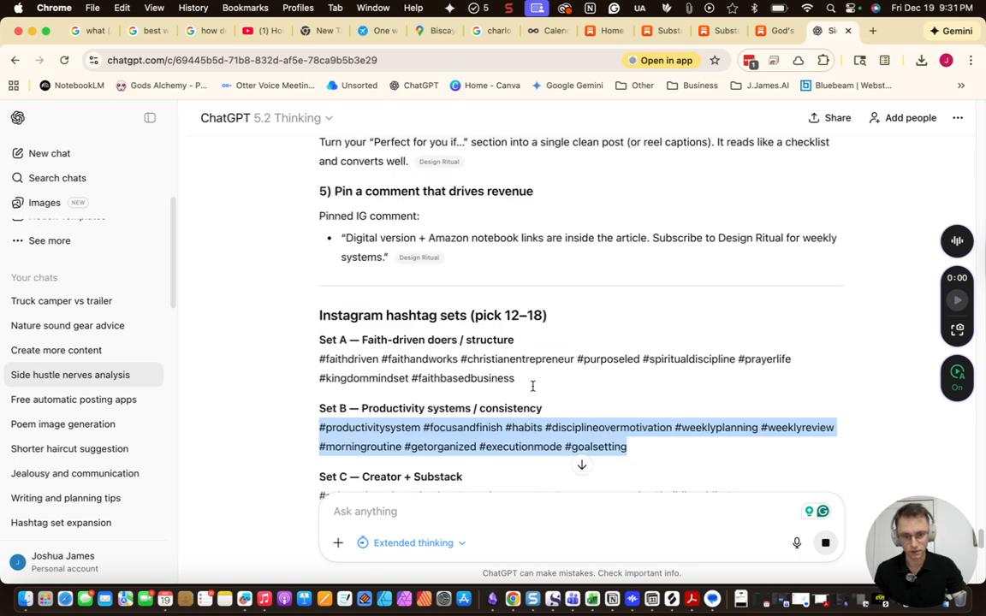
scroll(534, 390, up, 12)
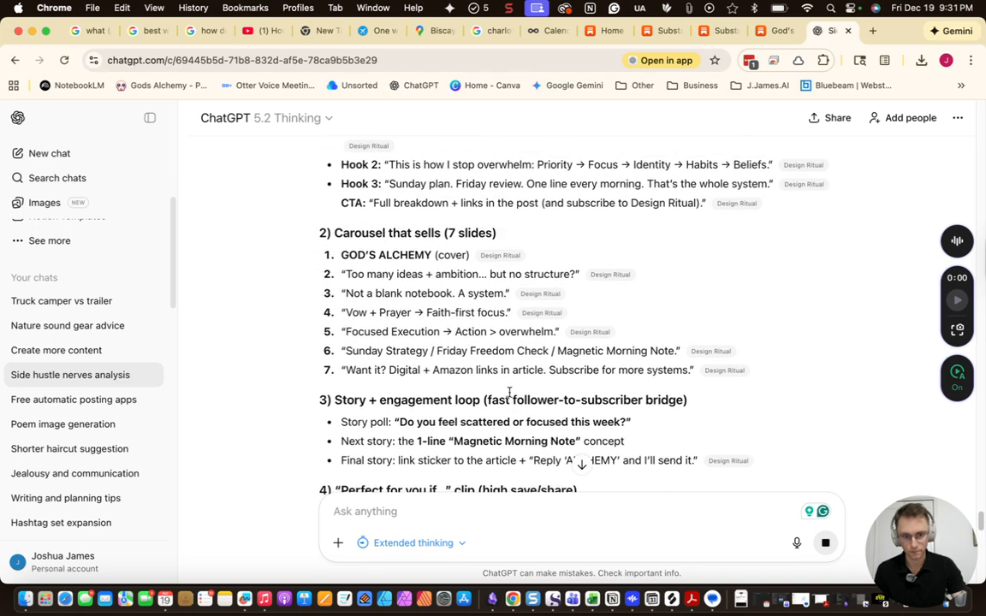
scroll(479, 396, up, 8)
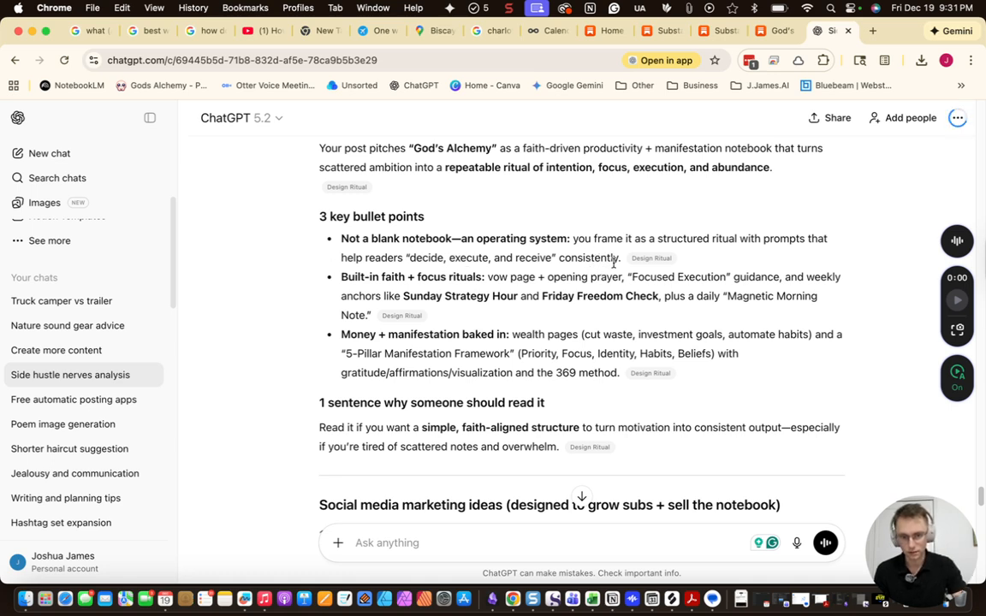
Have the writing assistant 'Rephrase this for a instagram post description' on the first notebook bullet
drag(622, 259, 332, 242)
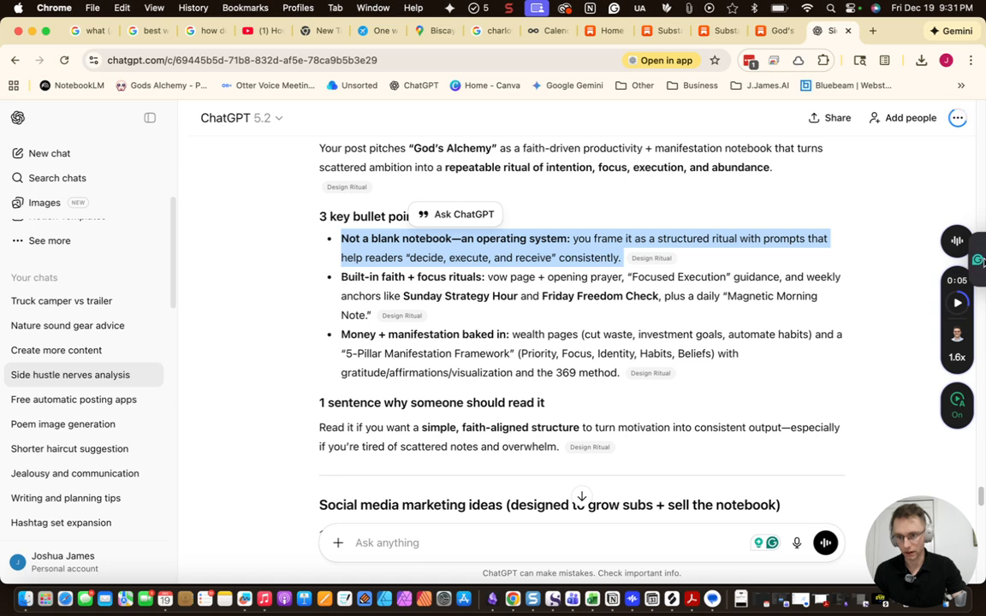
click(977, 260)
click(776, 219)
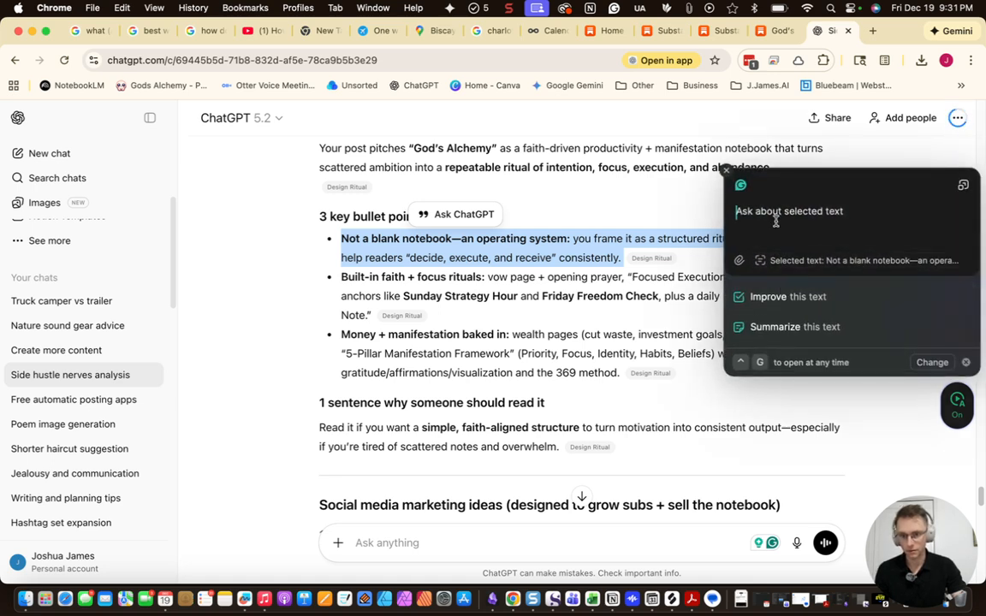
text(Rephrase this for a)
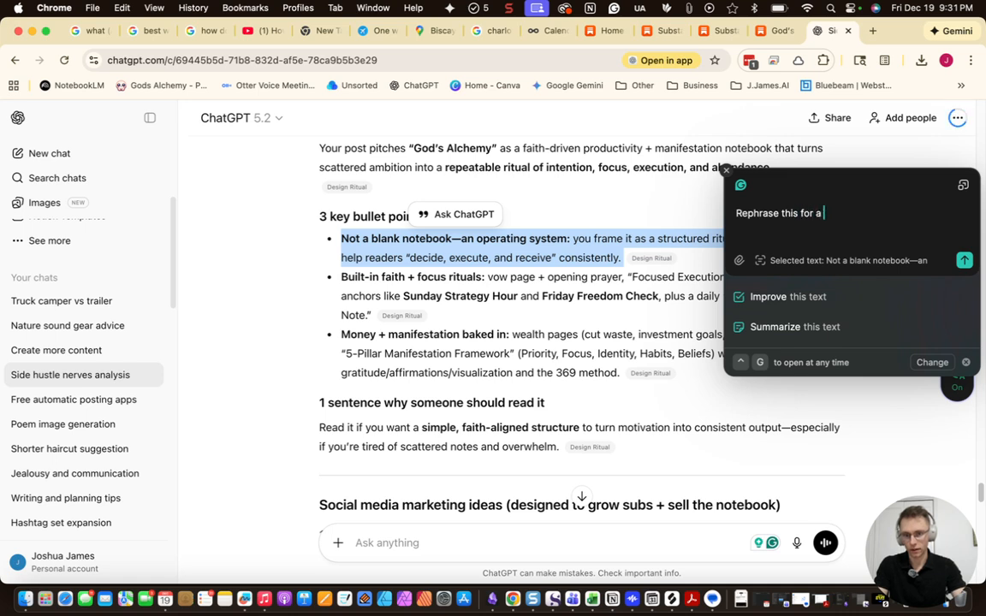
text( instagram pos)
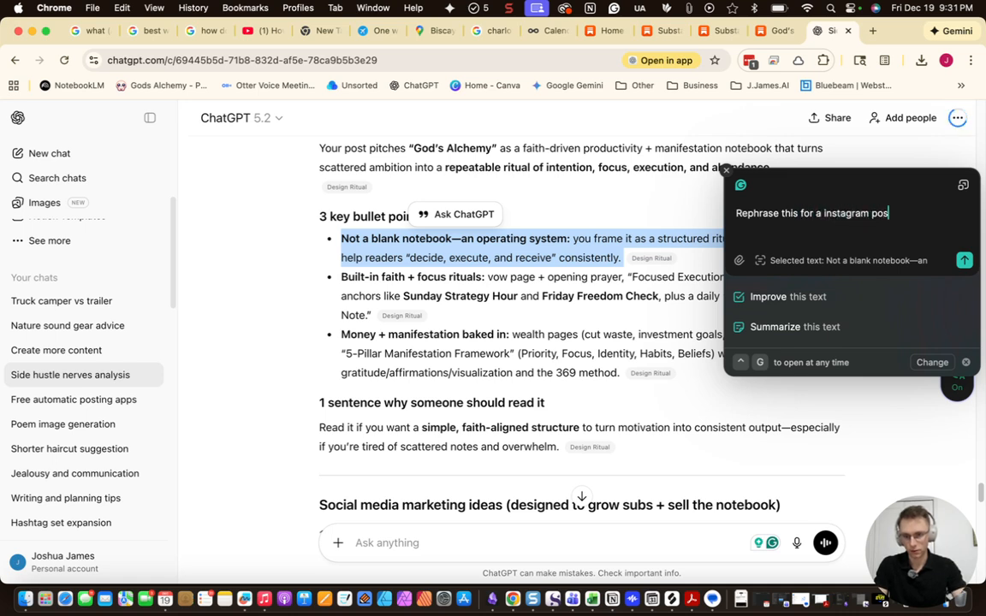
text(t description)
key(Return)
scroll(520, 328, down, 1)
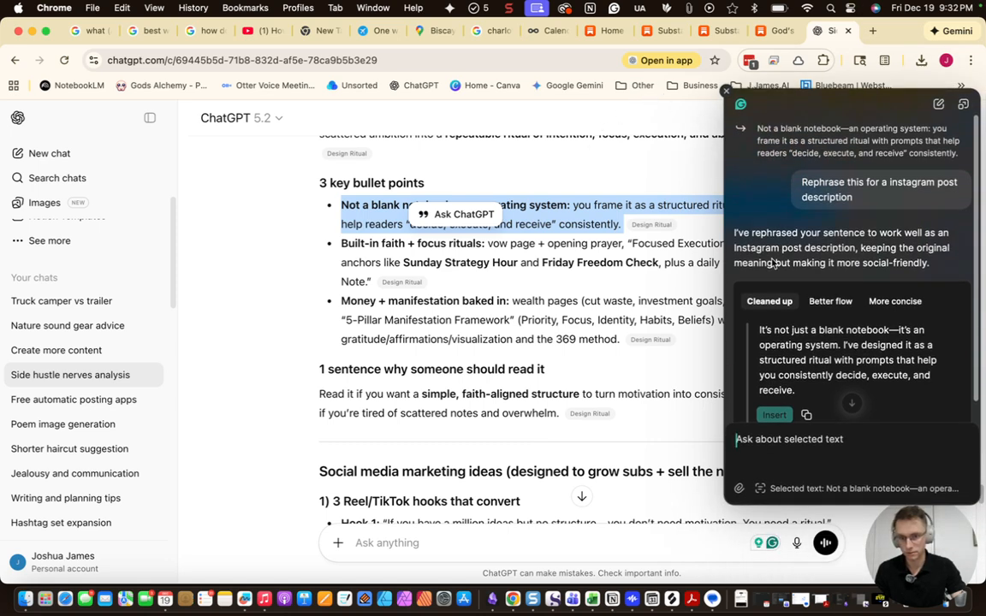
click(545, 31)
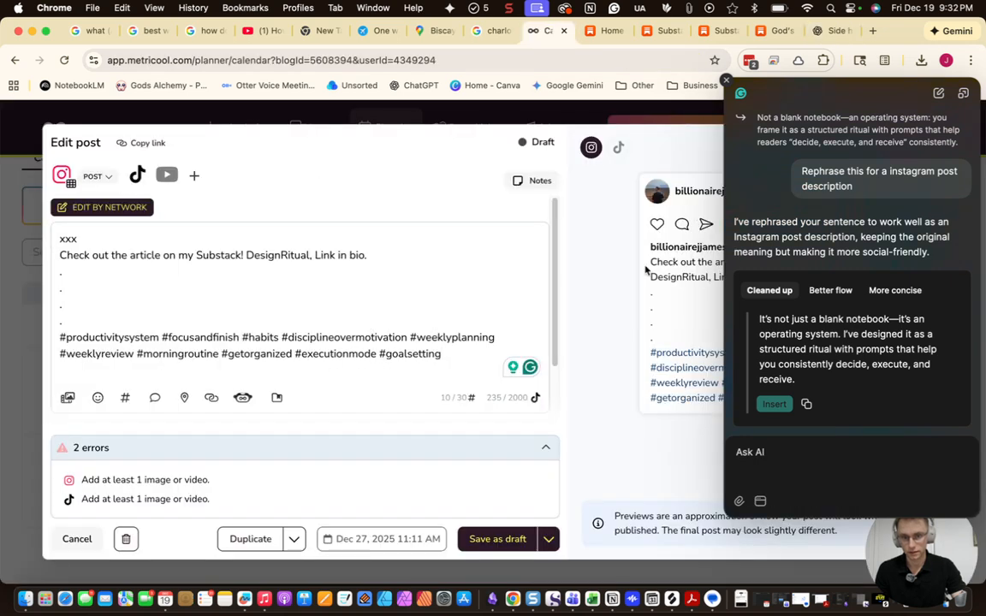
Copy the rephrased text and paste it over the 'xxx' placeholder in the Dec 27 caption
drag(77, 239, 67, 224)
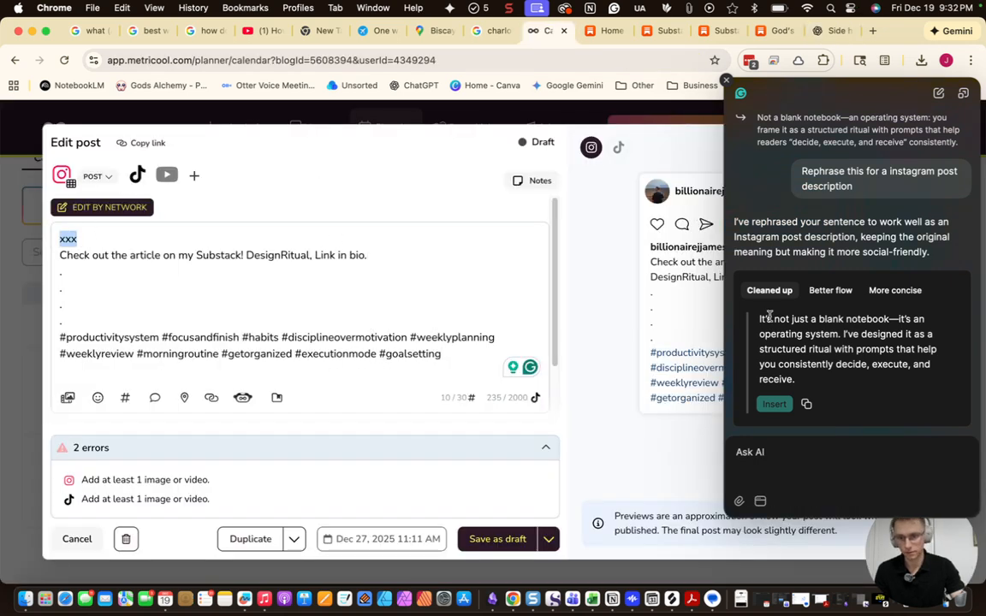
click(806, 406)
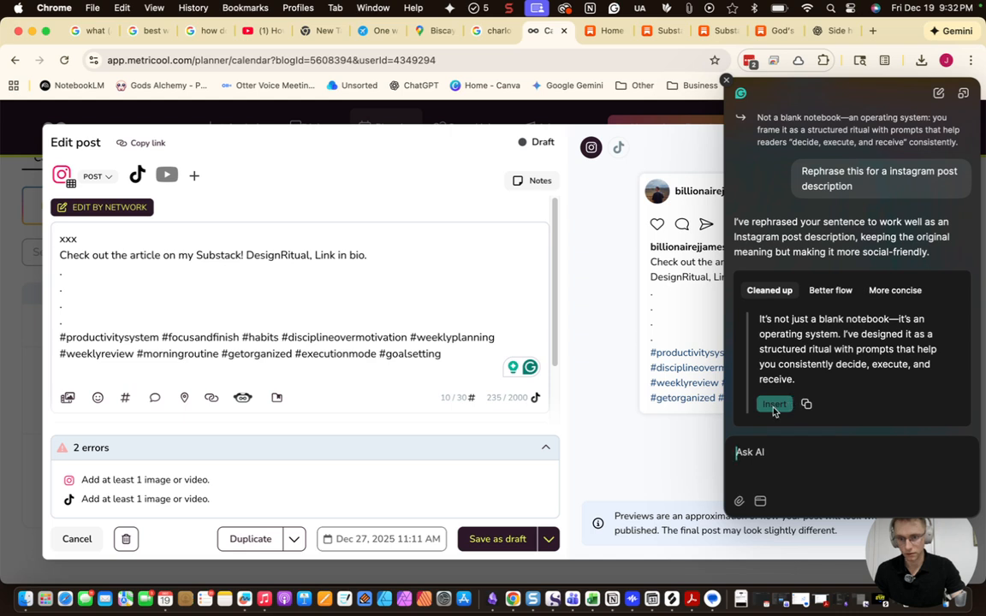
click(807, 405)
click(111, 239)
double_click(110, 238)
key(super+v)
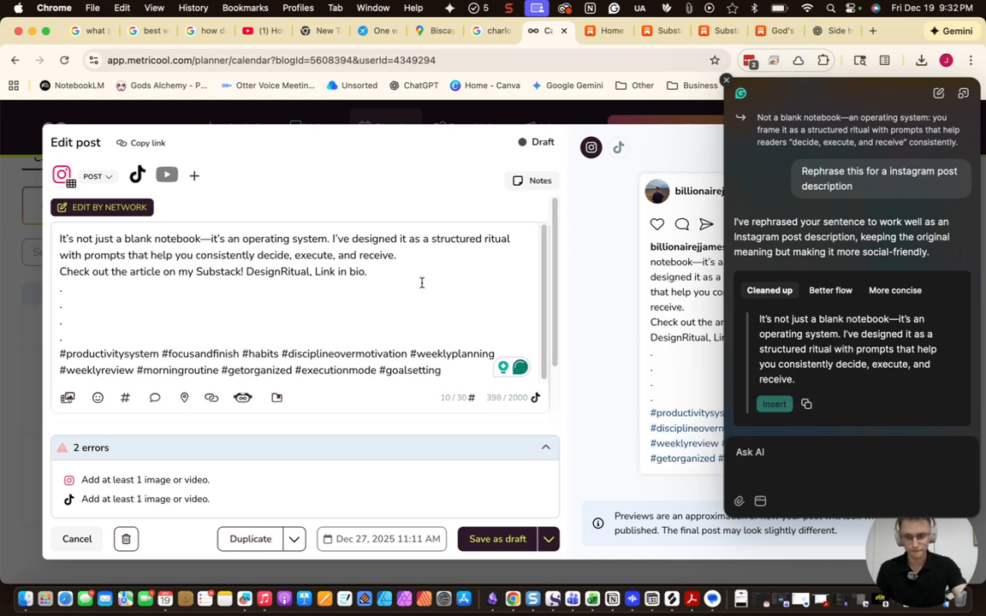
key(Return)
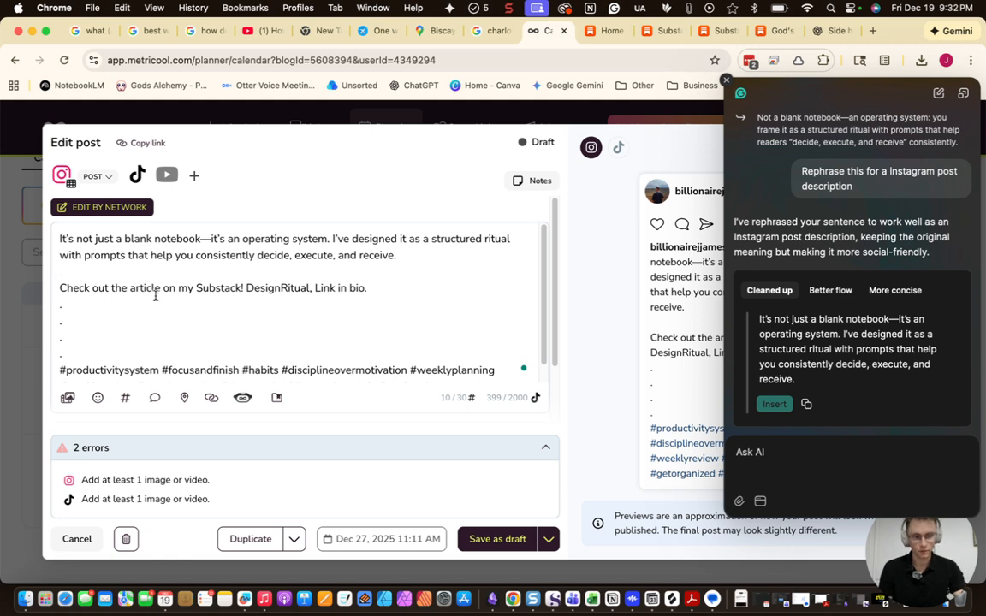
key(BackSpace)
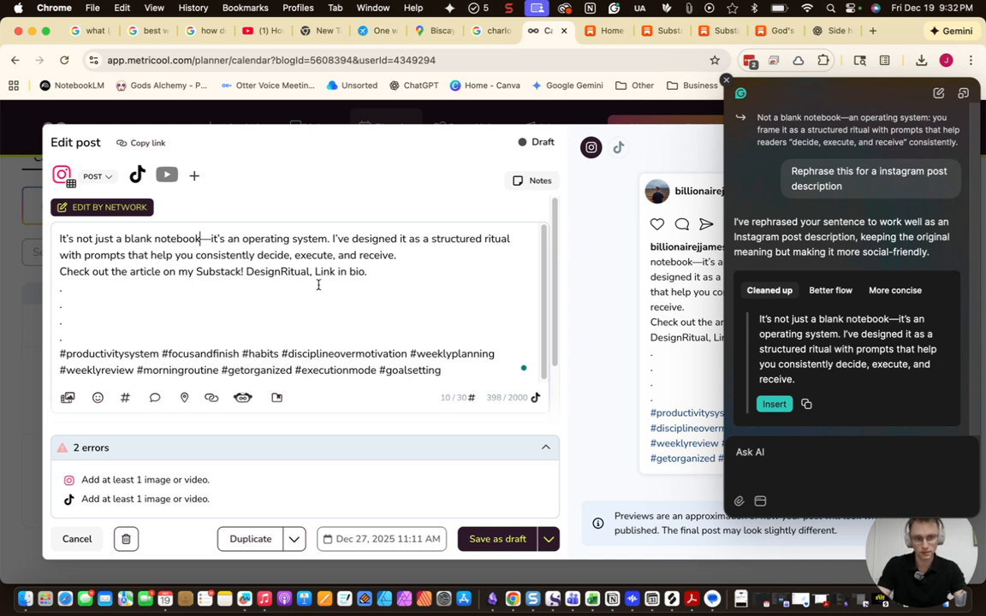
Change the em dash after 'notebook' to a comma, break the line after 'receive.', and save the draft
click(203, 239)
key(BackSpace)
text(,)
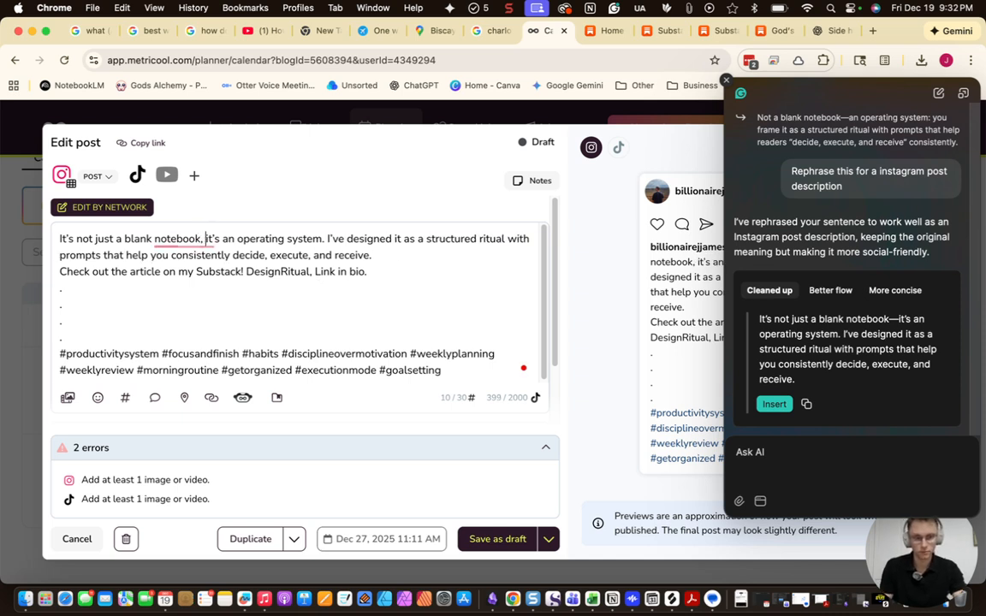
key(Return)
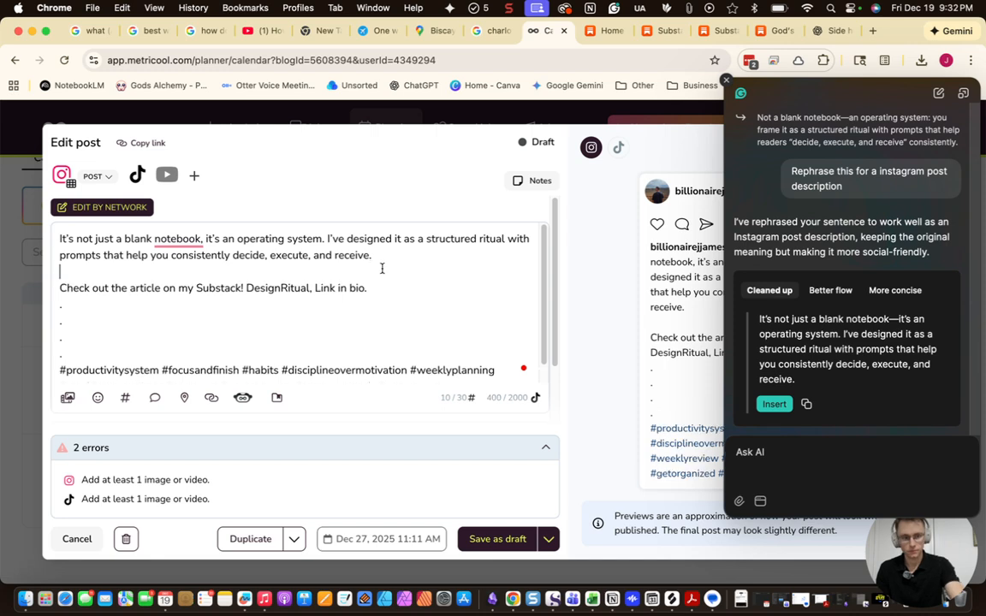
scroll(262, 315, down, 1)
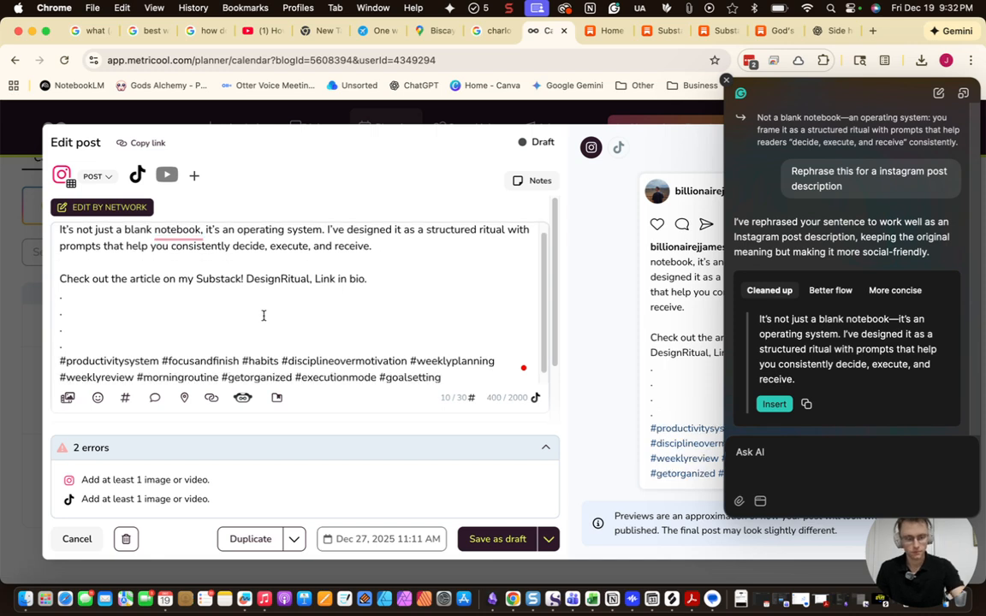
click(497, 539)
Close the writing assistant and open the Jan 3 draft with its 'xxx' placeholder selected
scroll(627, 374, down, 1)
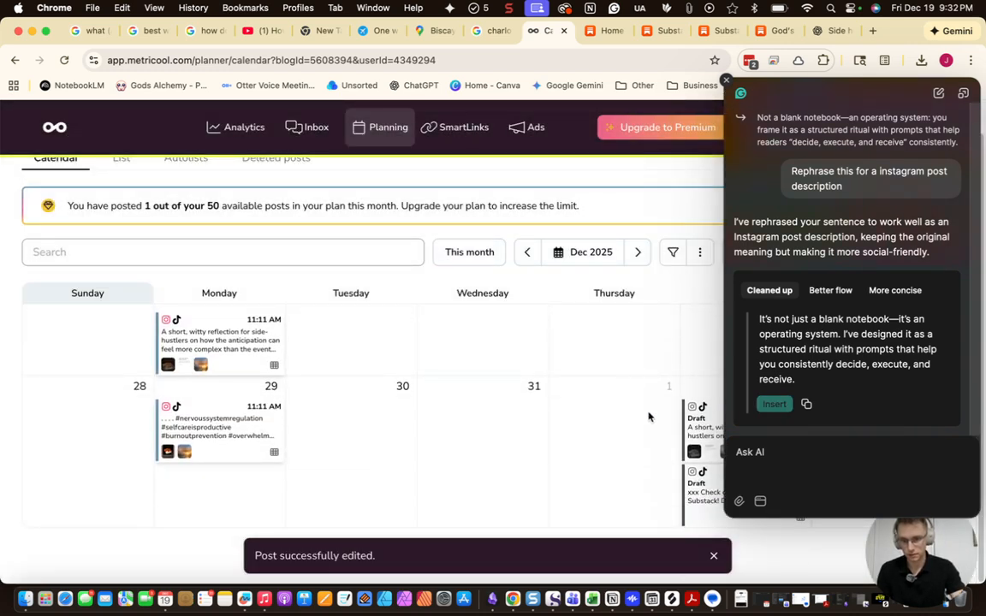
click(726, 80)
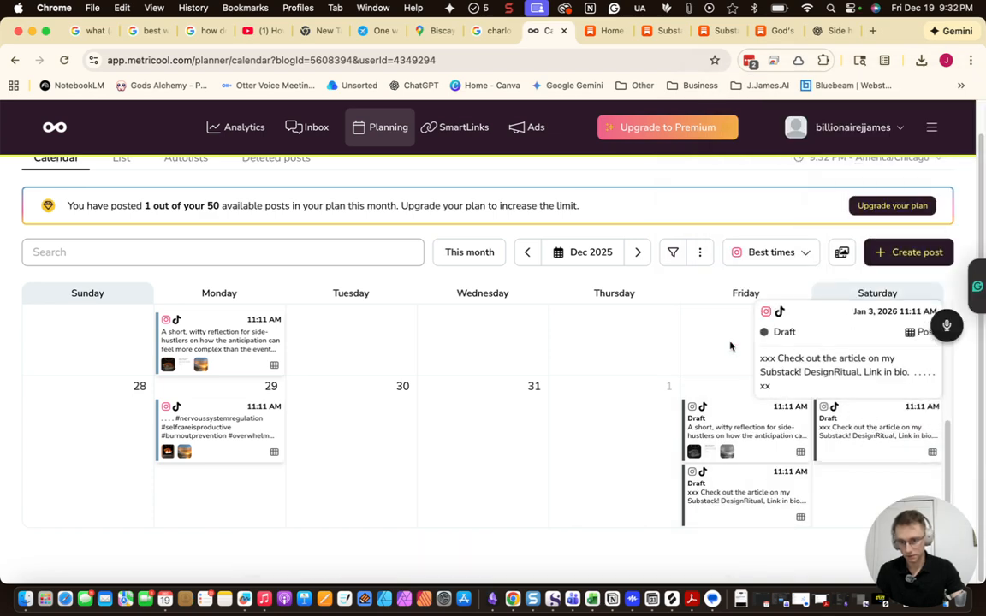
scroll(666, 426, up, 1)
scroll(659, 429, up, 4)
scroll(744, 432, down, 5)
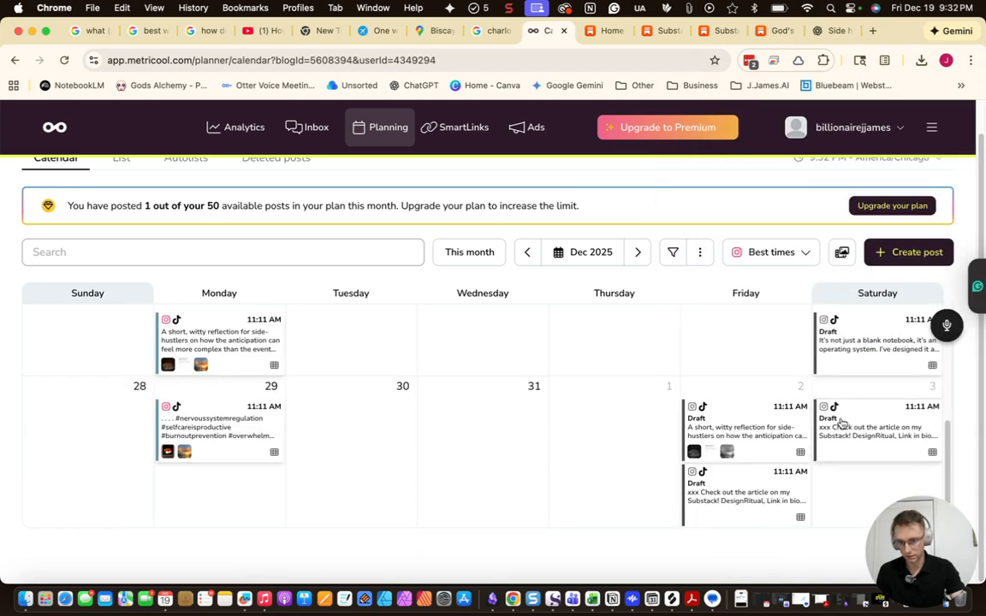
click(880, 424)
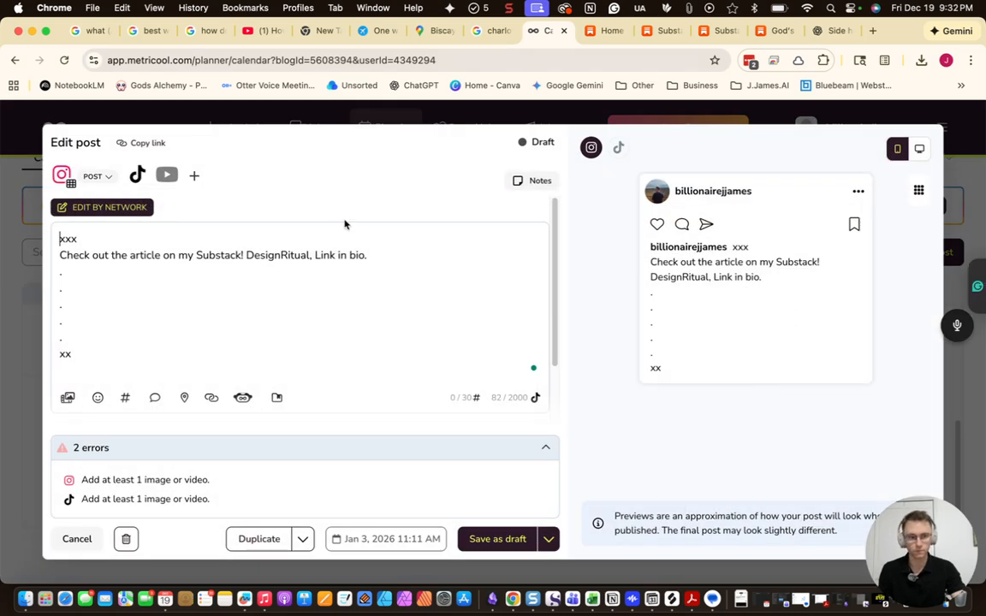
double_click(327, 241)
click(830, 30)
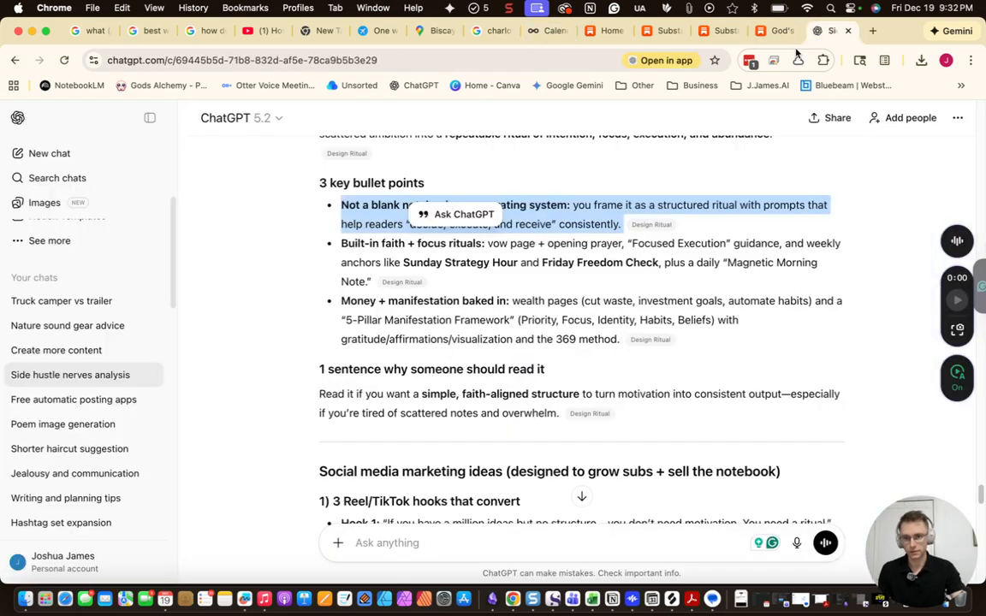
Select the 'Built-in faith + focus rituals' bullet and begin a rephrase request in the writing assistant
scroll(467, 315, down, 1)
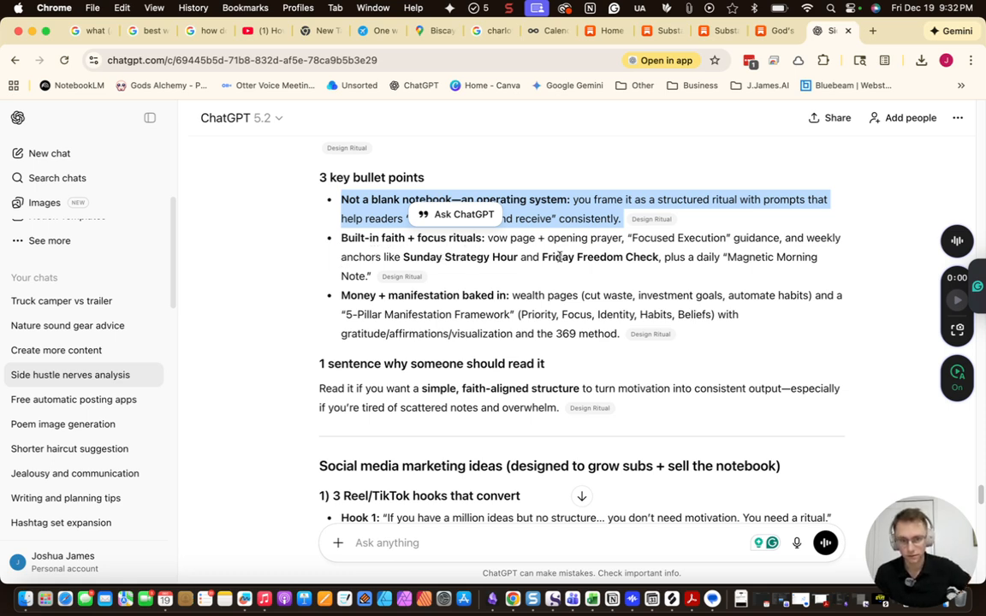
drag(532, 272, 341, 233)
click(345, 245)
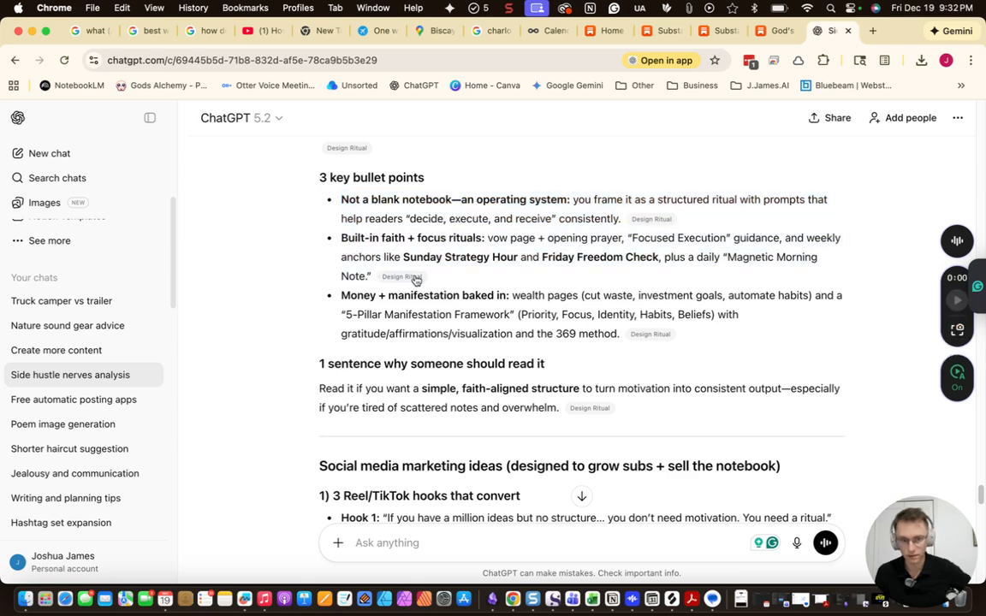
drag(443, 279, 320, 234)
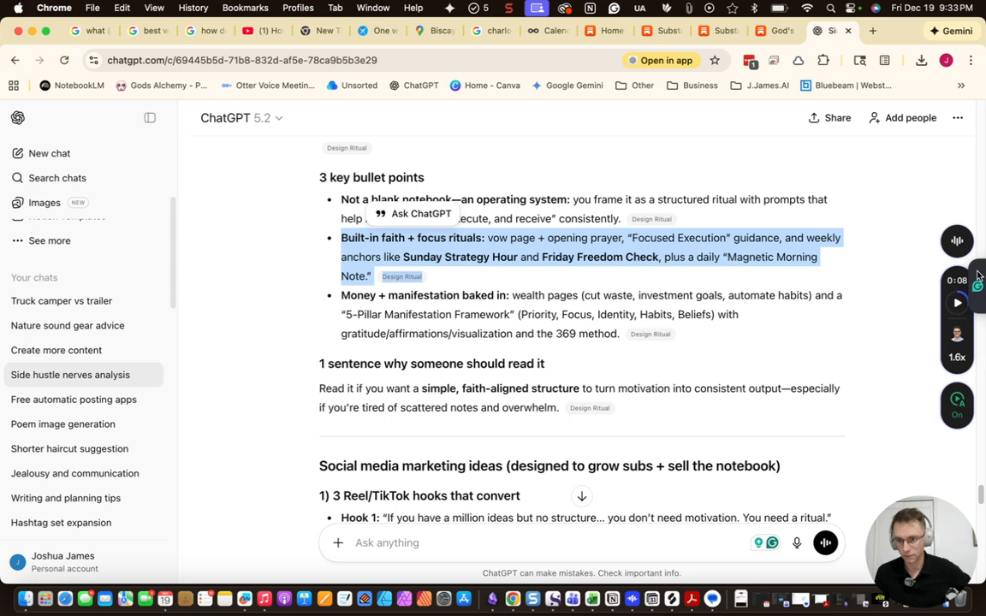
click(978, 281)
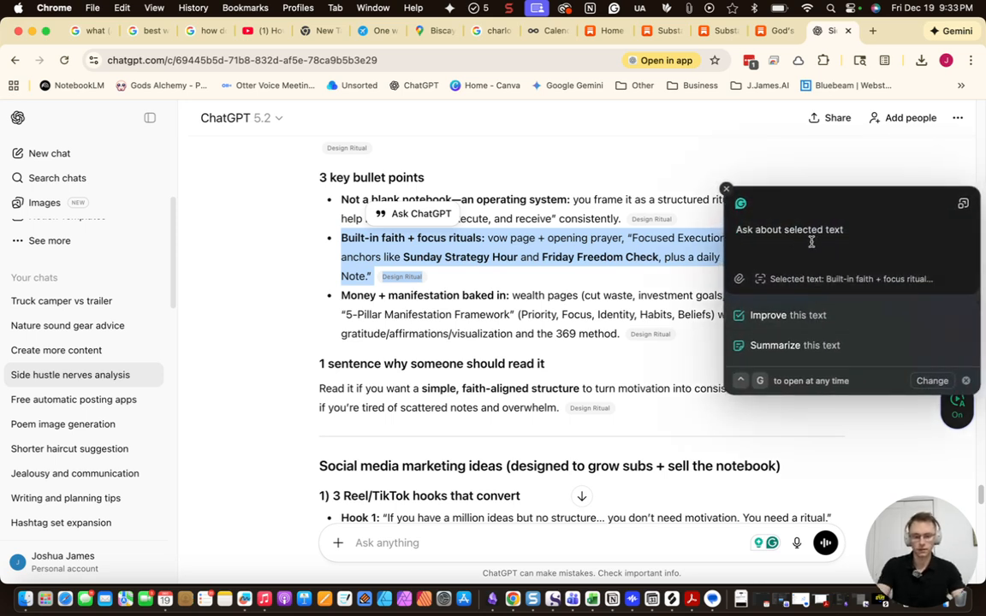
text(rephras)
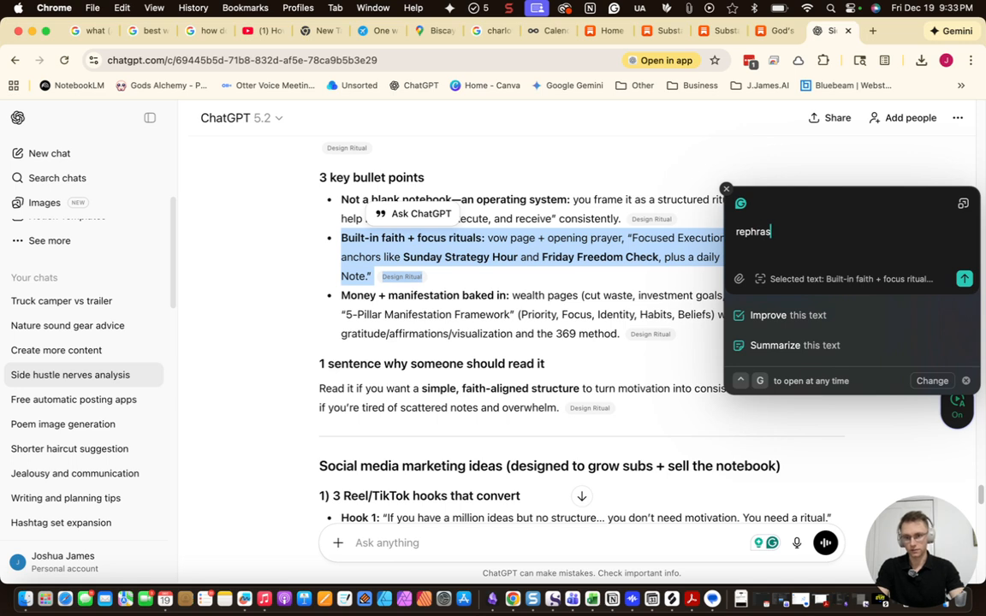
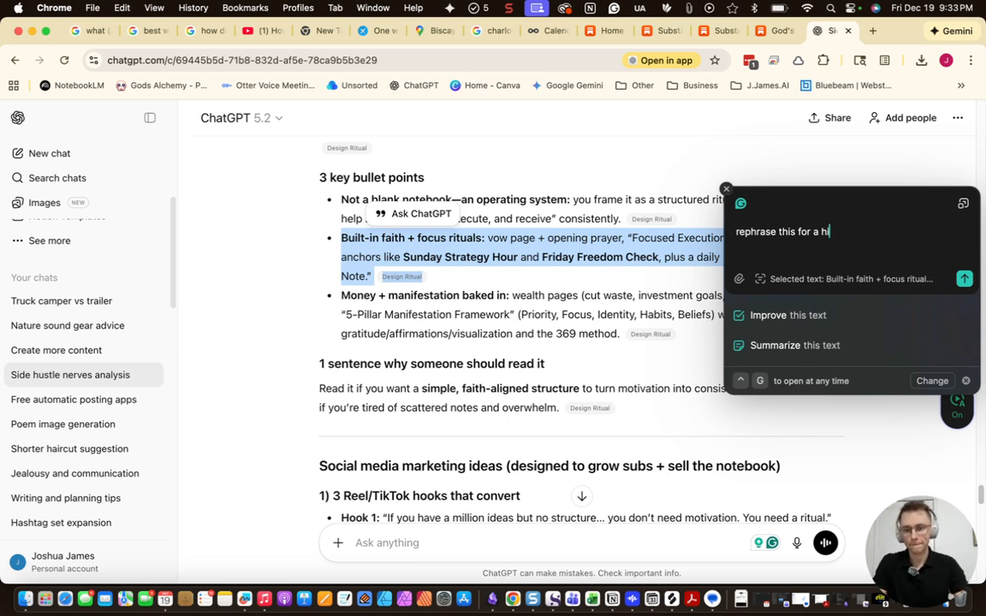
Have the writing assistant rephrase the rituals bullet 'for a powerful instagram post' and copy the Set C hashtags
text(owerful inst)
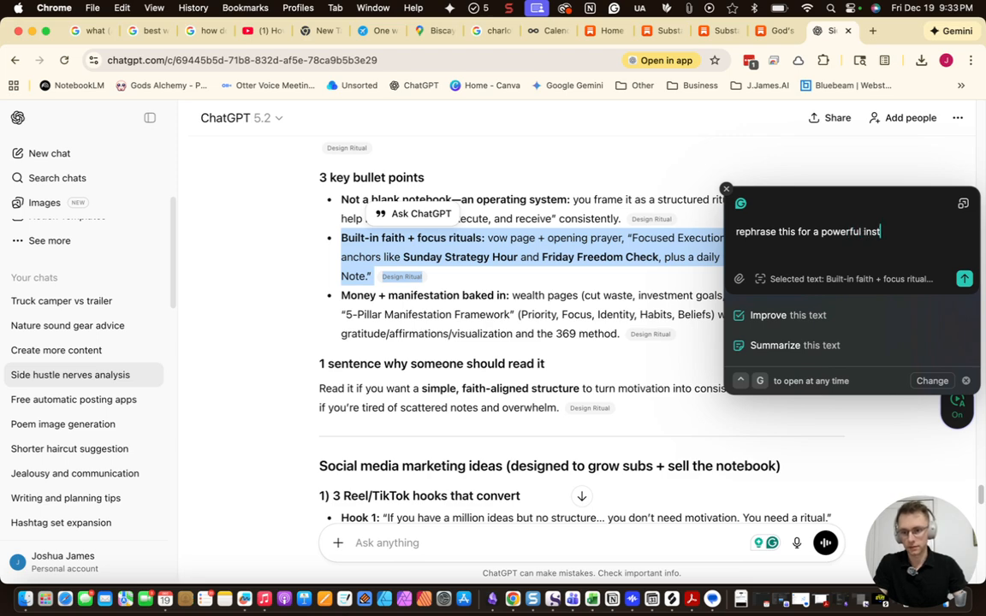
text(agram post)
key(Return)
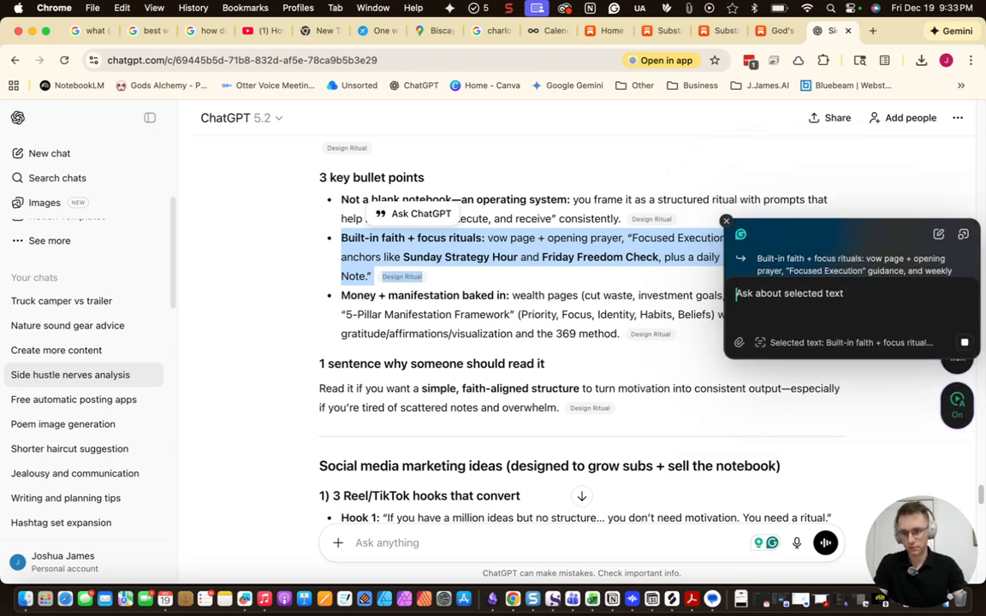
scroll(531, 304, down, 10)
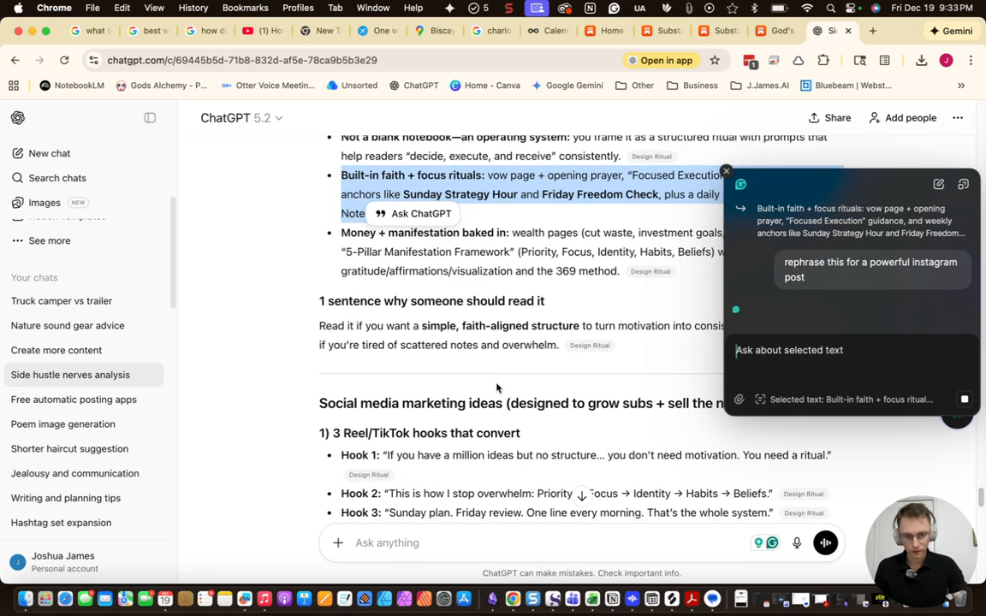
scroll(480, 449, down, 8)
scroll(474, 461, down, 3)
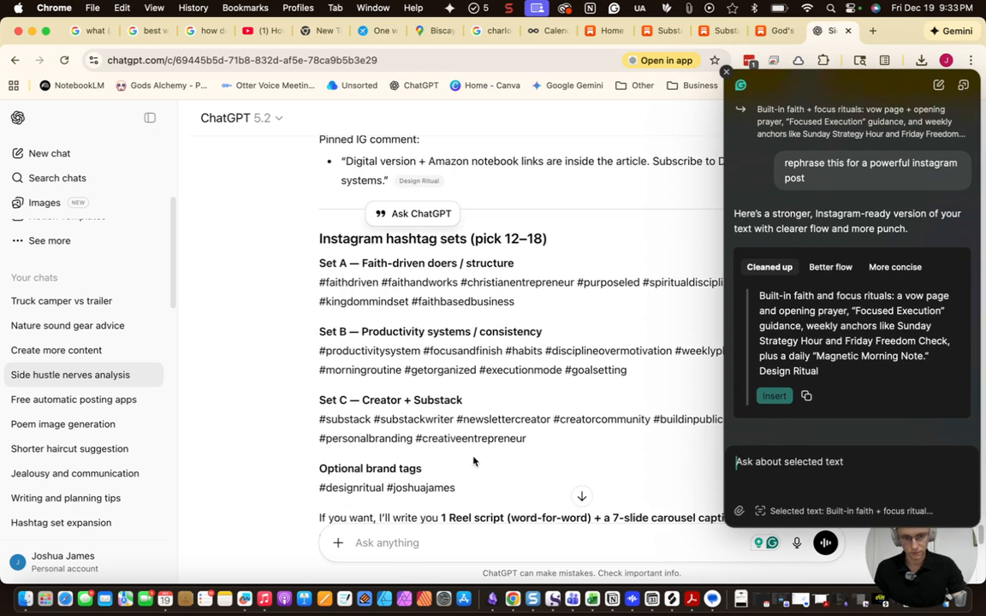
drag(526, 413, 318, 400)
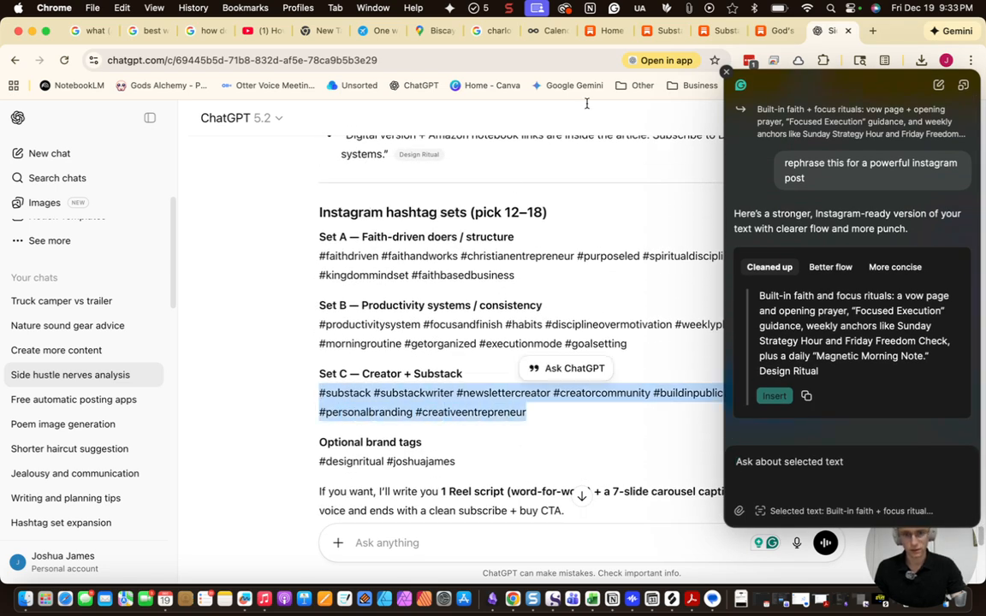
click(548, 31)
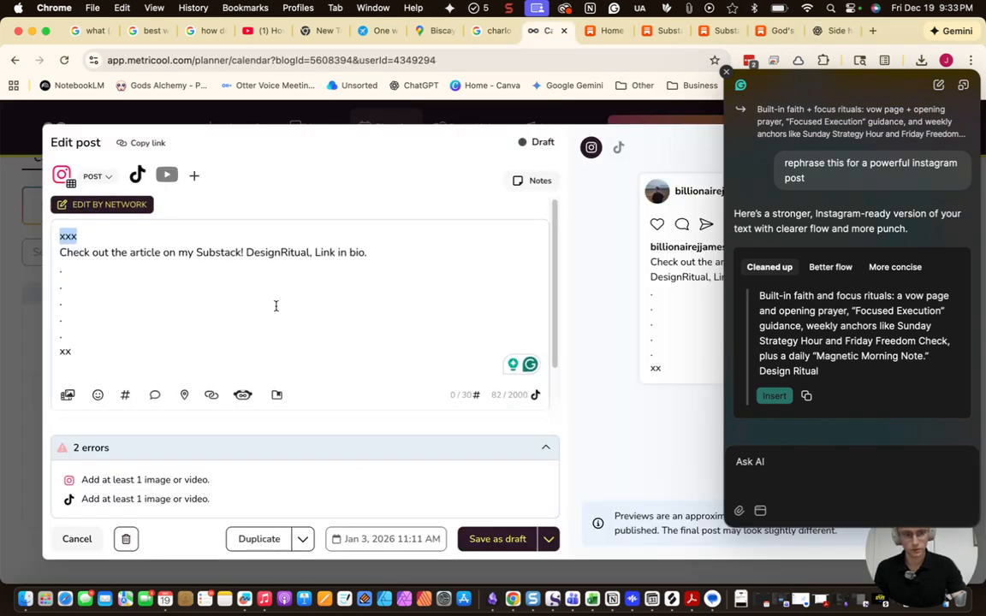
Paste the hashtag set over the caption's trailing placeholder lines
scroll(275, 306, down, 3)
drag(72, 276, 76, 254)
text(#substack #substackwriter #newslettercreator #creatorcommunity #buildinpublic #creatoreconomy #personalbranding #creativeentrepreneur)
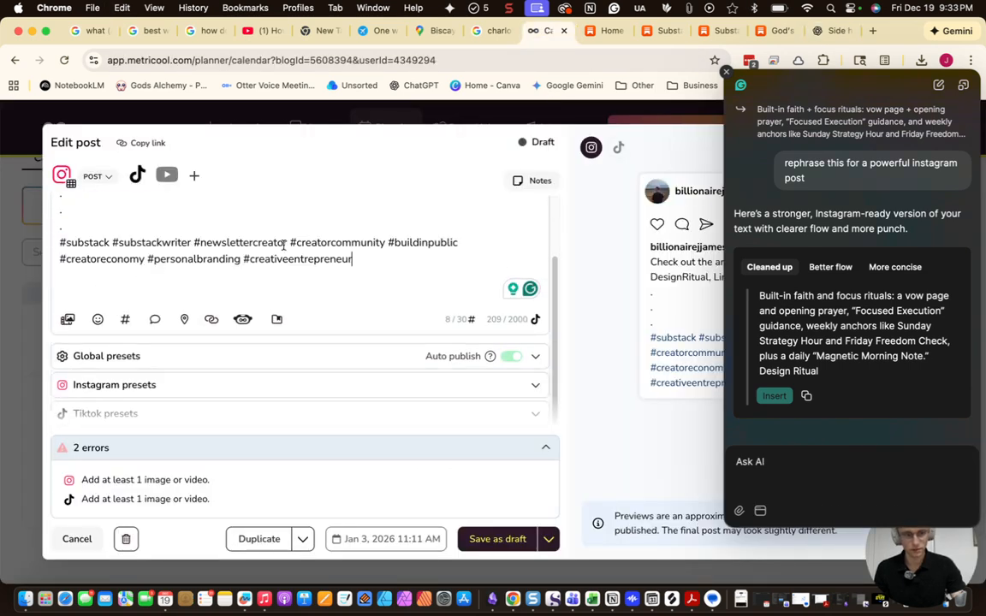
Replace the 'xxx' placeholder with the assistant's rephrased faith-and-focus paragraph
click(806, 395)
double_click(67, 239)
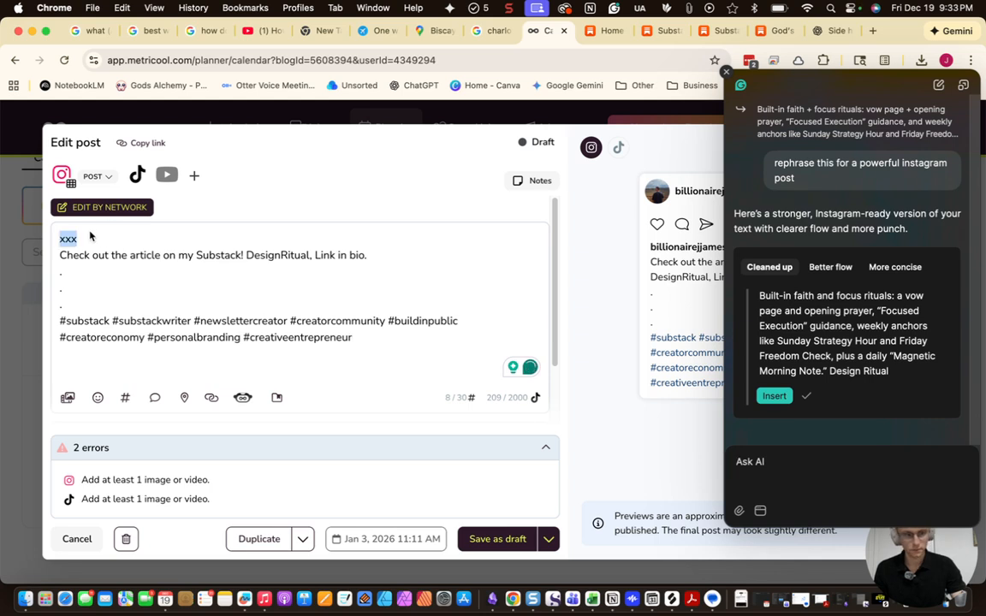
key(cmd+v)
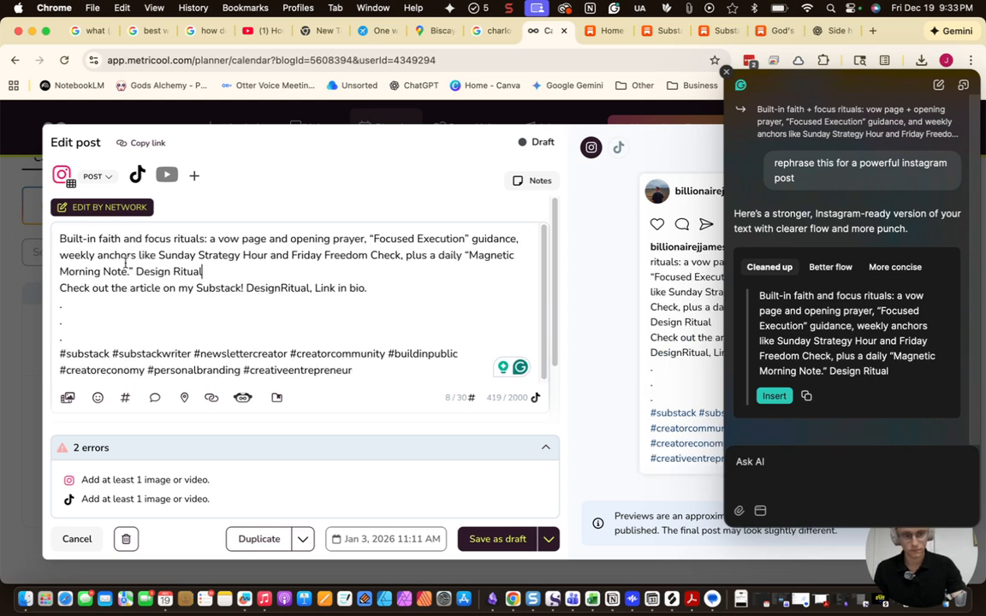
key(Return)
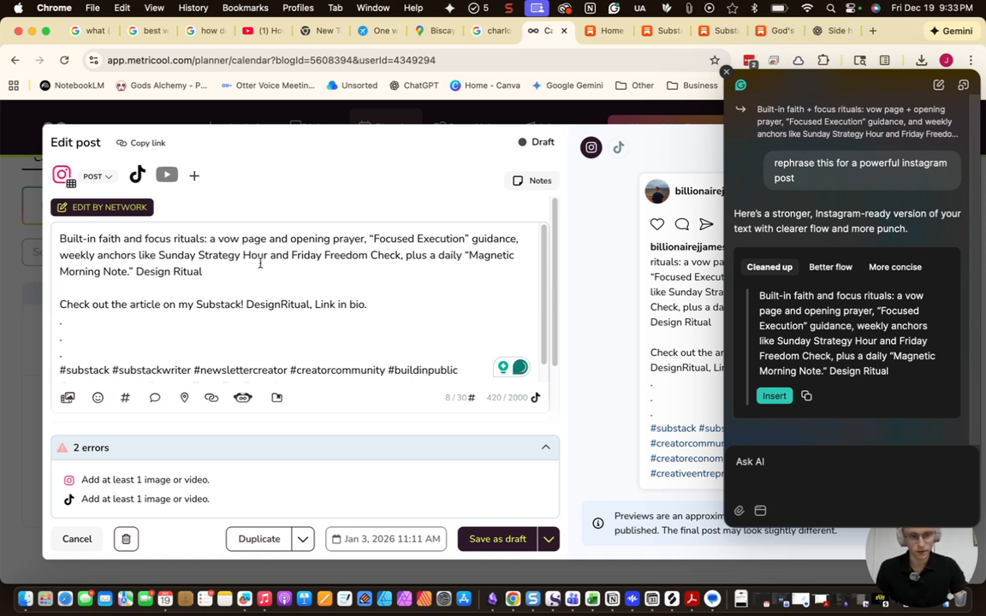
key(BackSpace)
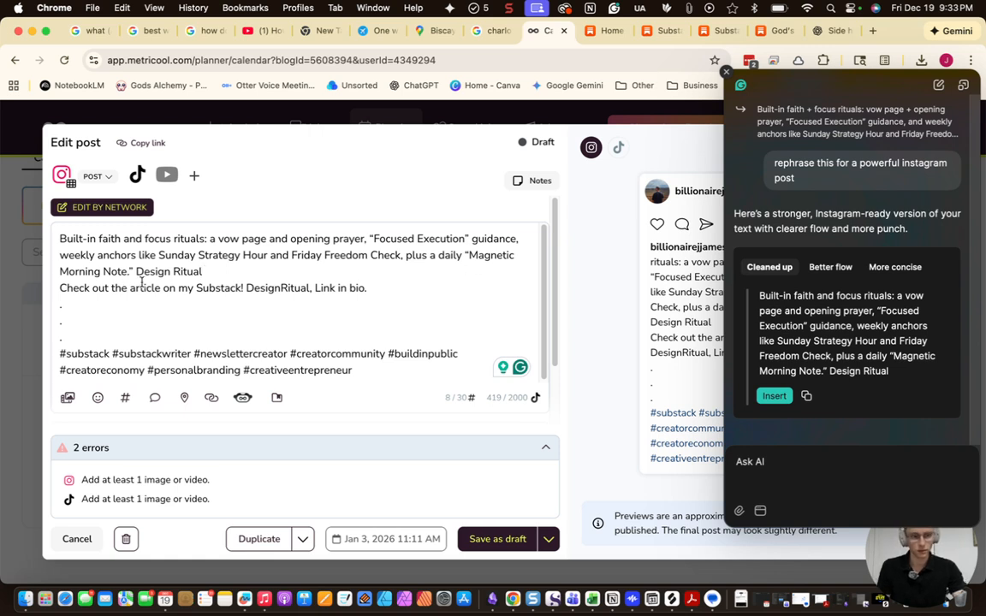
Replace 'Design Ritual' with 'Included in this notebook.' and save the post as a draft
drag(218, 272, 137, 271)
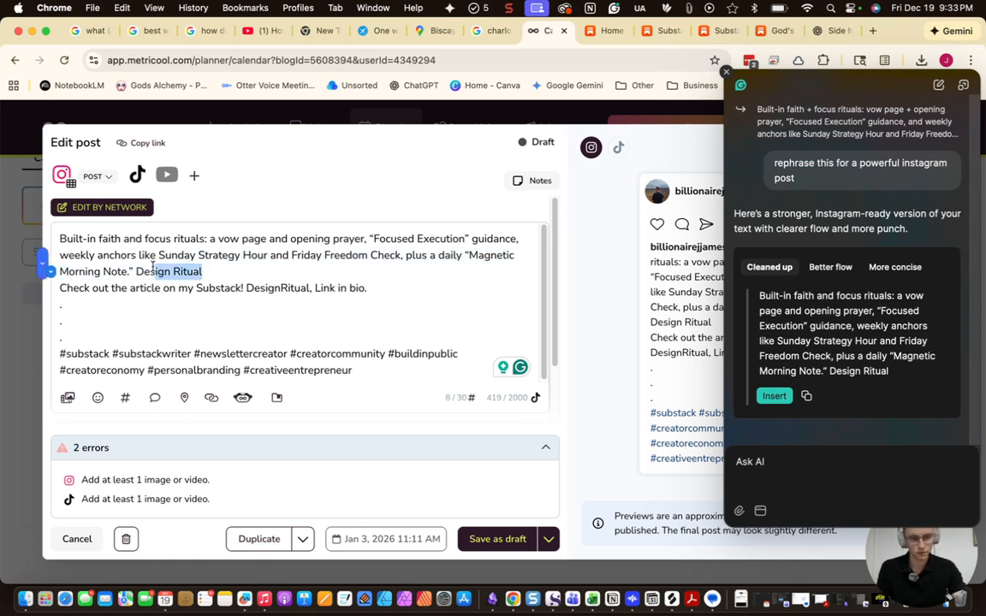
text(Included i)
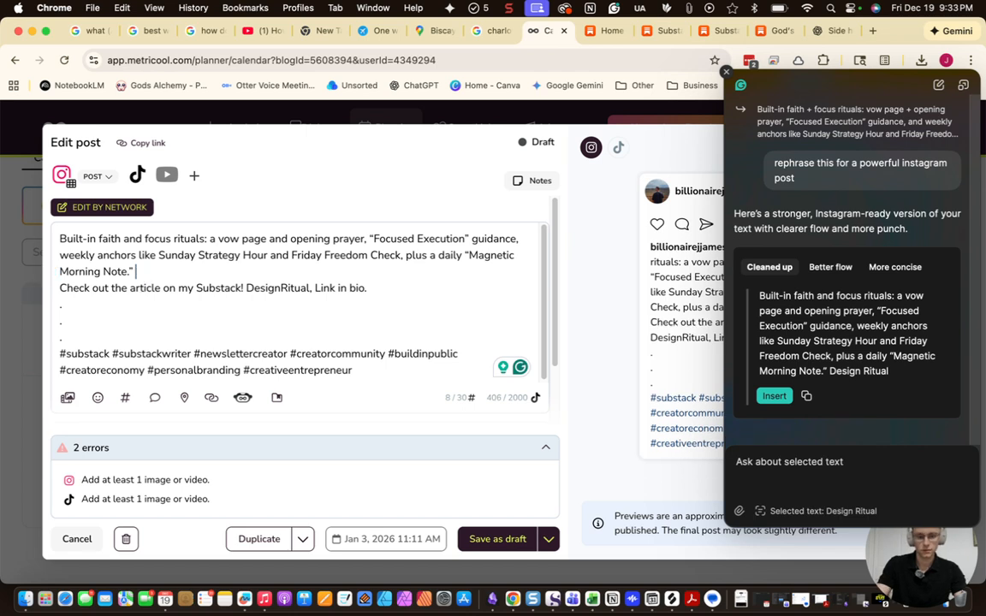
text(n this notebook.)
scroll(248, 308, down, 3)
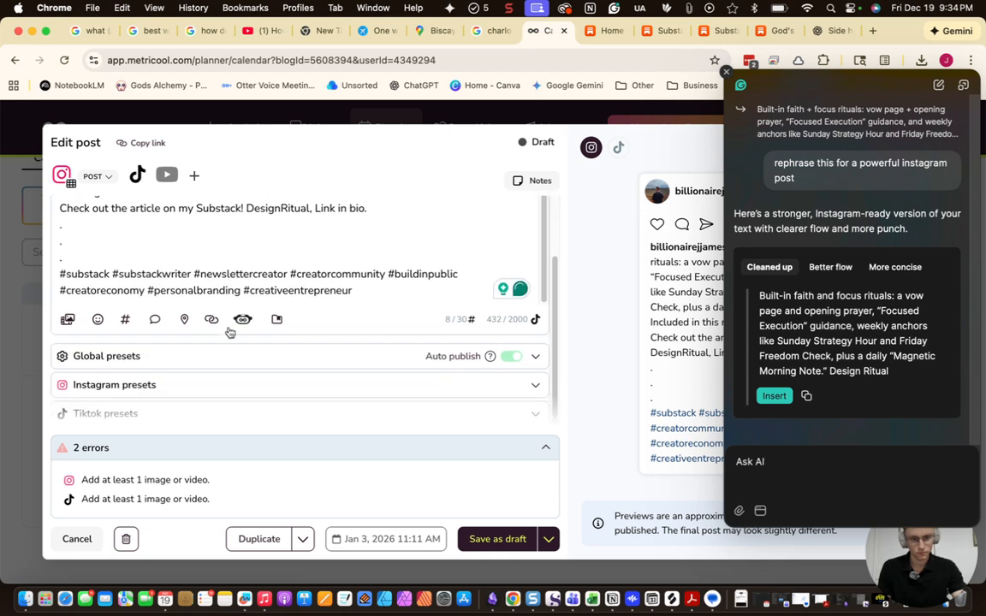
click(519, 540)
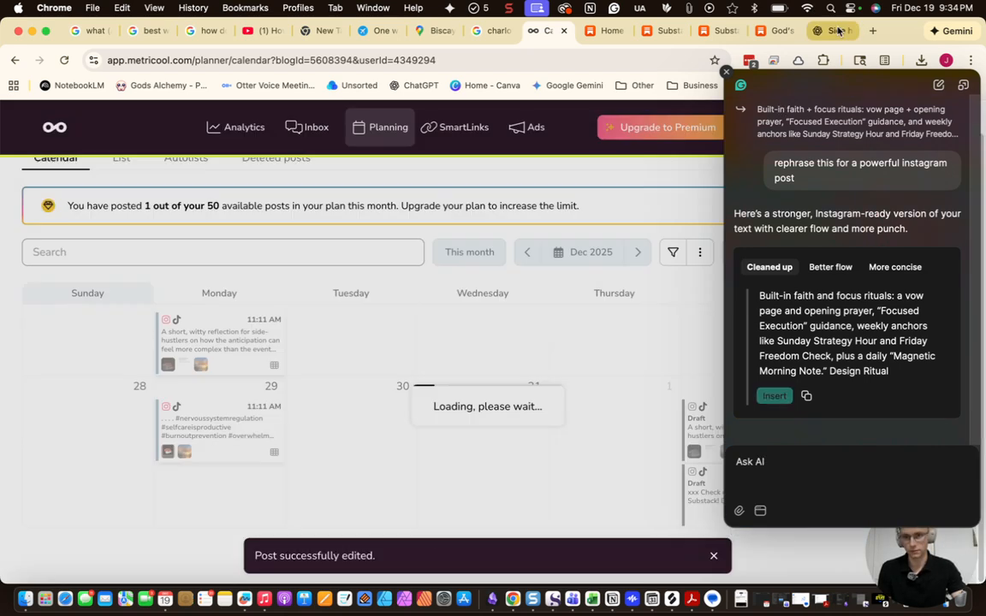
In ChatGPT, download the generated God's Alchemy notebook image
click(832, 31)
scroll(467, 451, down, 10)
scroll(467, 451, up, 5)
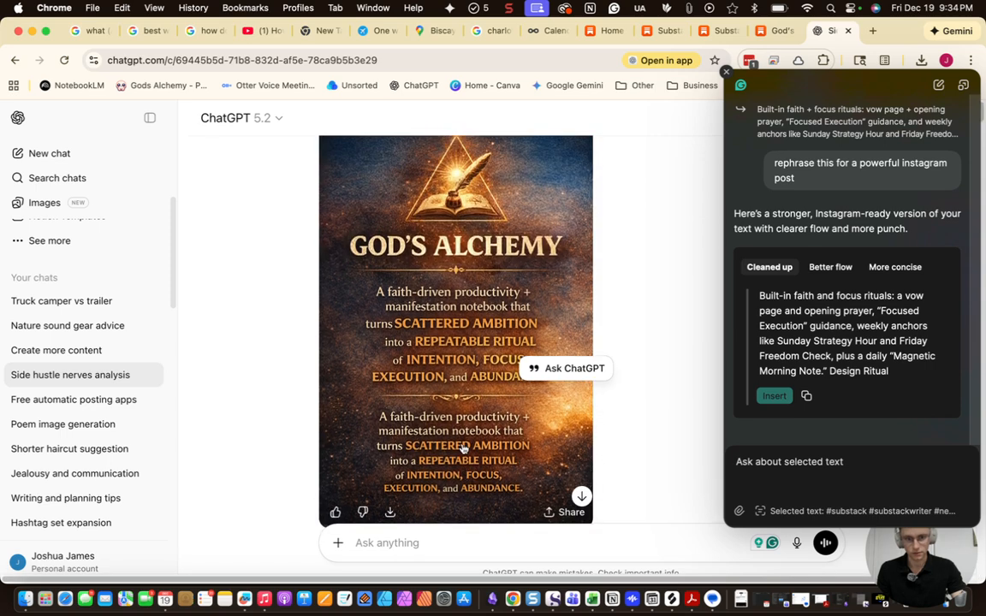
scroll(462, 443, down, 2)
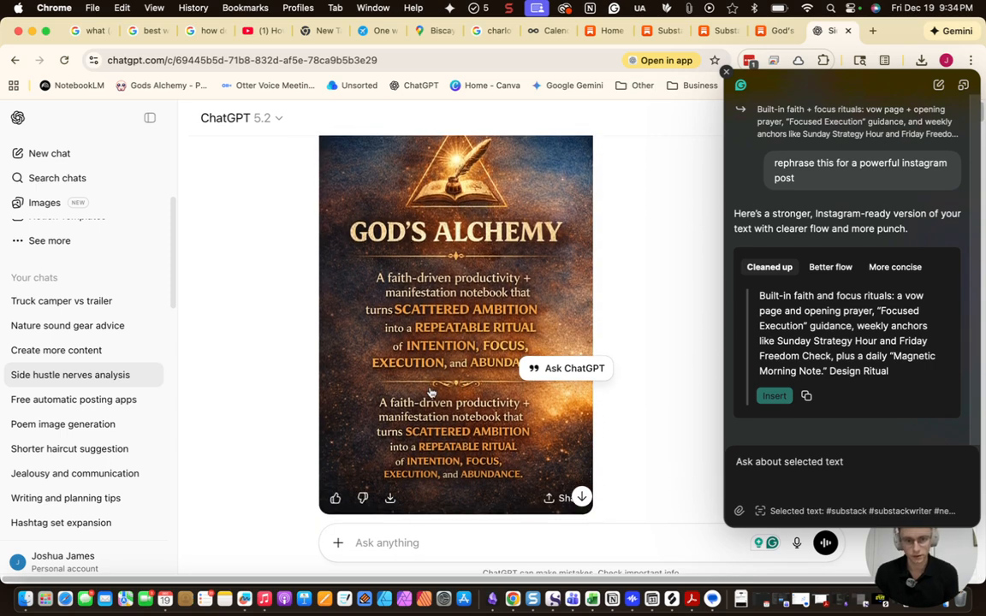
scroll(433, 389, down, 1)
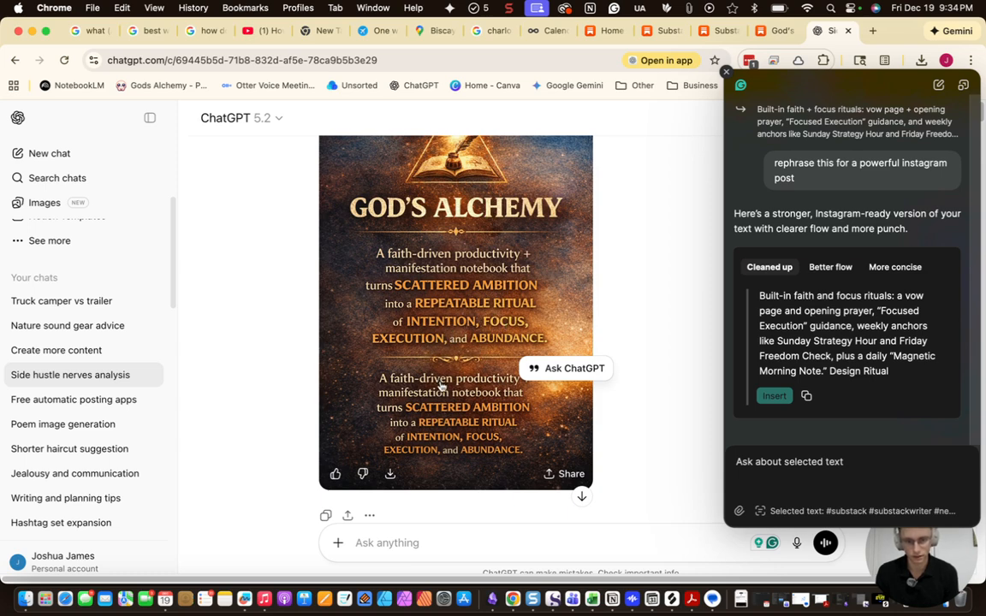
scroll(442, 384, down, 3)
scroll(428, 360, down, 1)
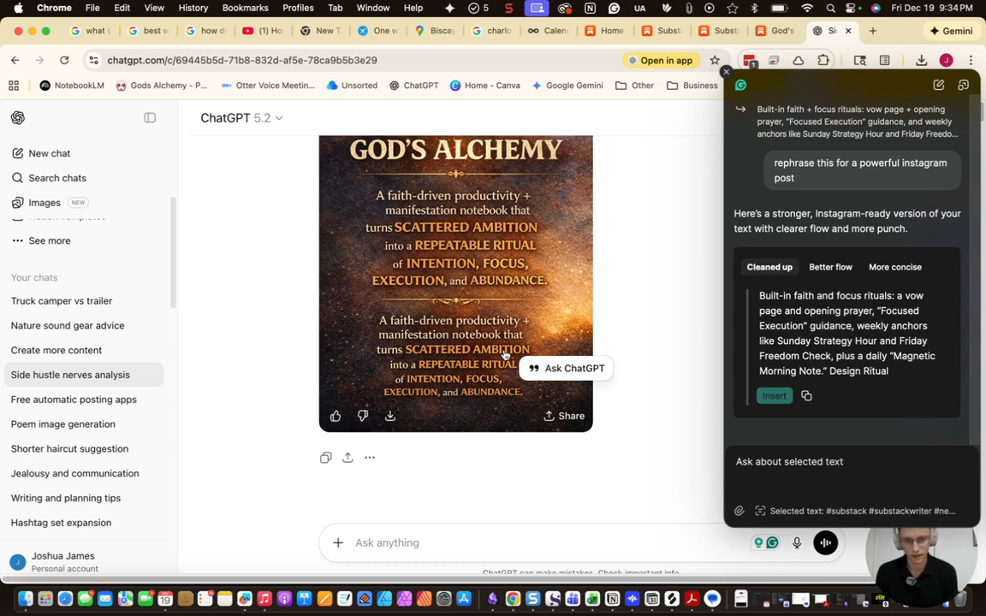
scroll(488, 359, down, 2)
scroll(419, 411, up, 3)
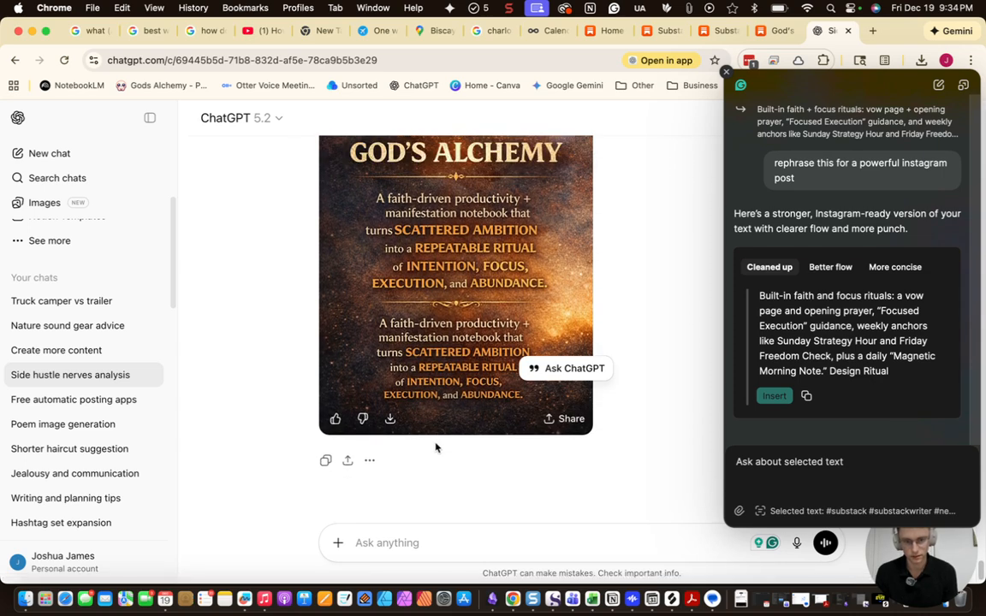
click(392, 443)
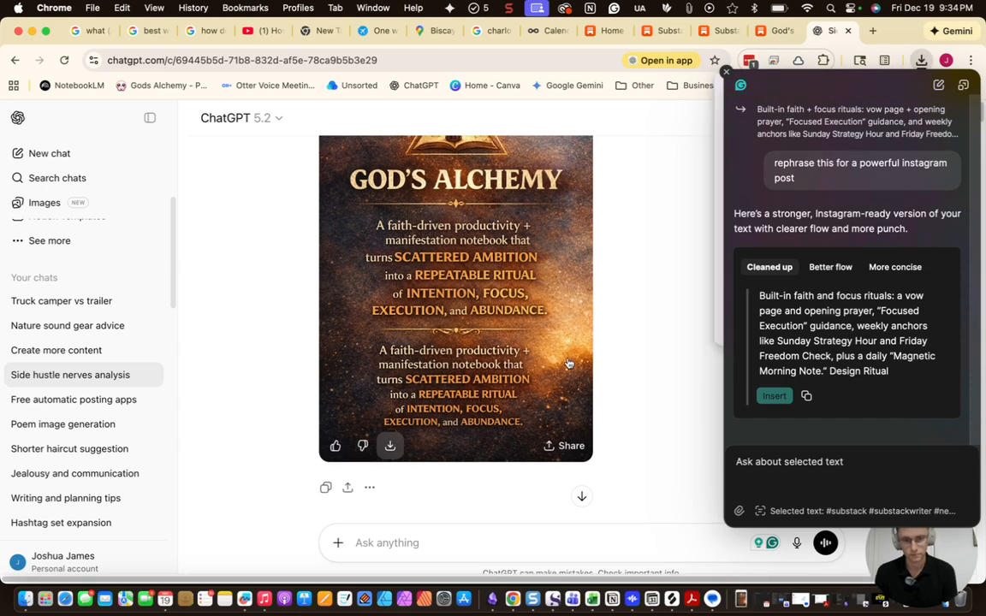
Look back over the conversation and put the cursor in the Ask anything box
scroll(531, 351, up, 3)
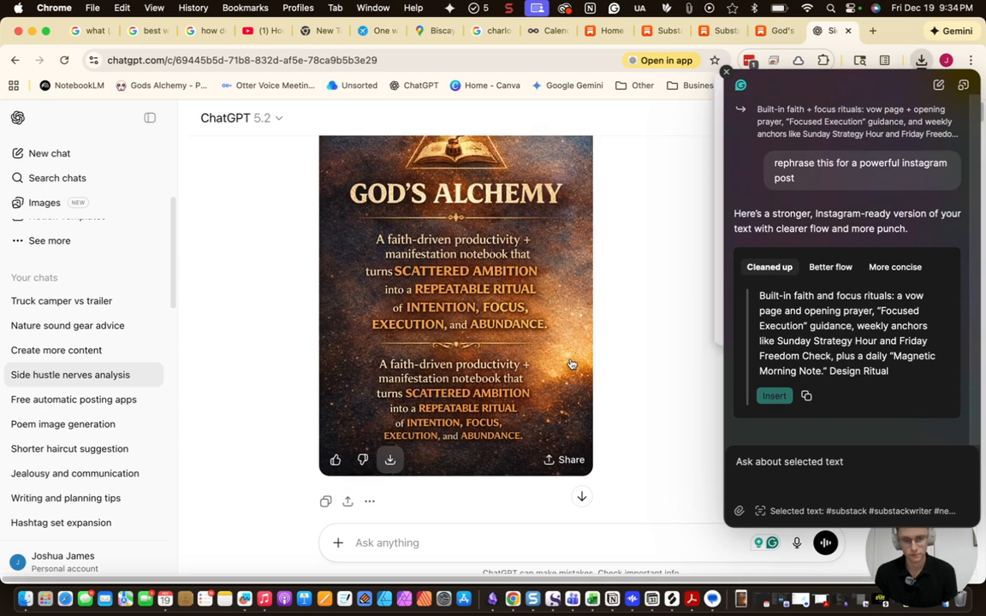
scroll(479, 336, down, 2)
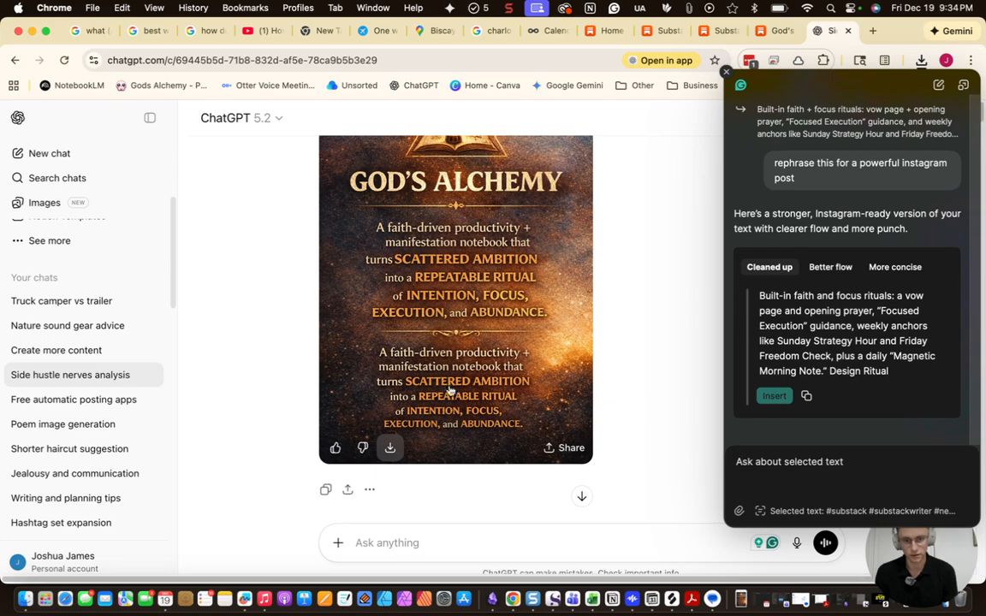
scroll(513, 334, up, 2)
scroll(554, 343, up, 3)
scroll(554, 342, down, 5)
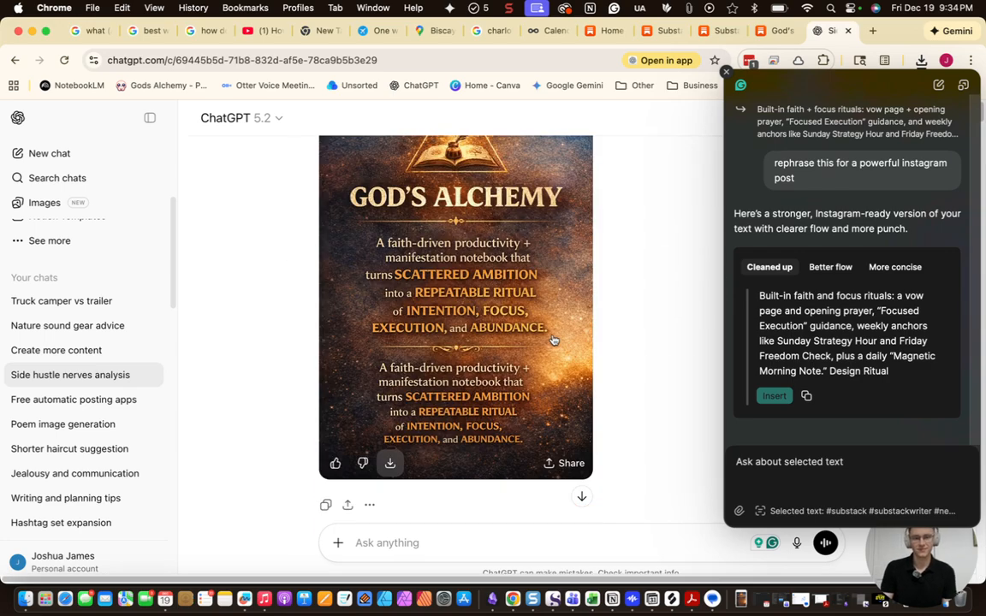
scroll(576, 328, up, 4)
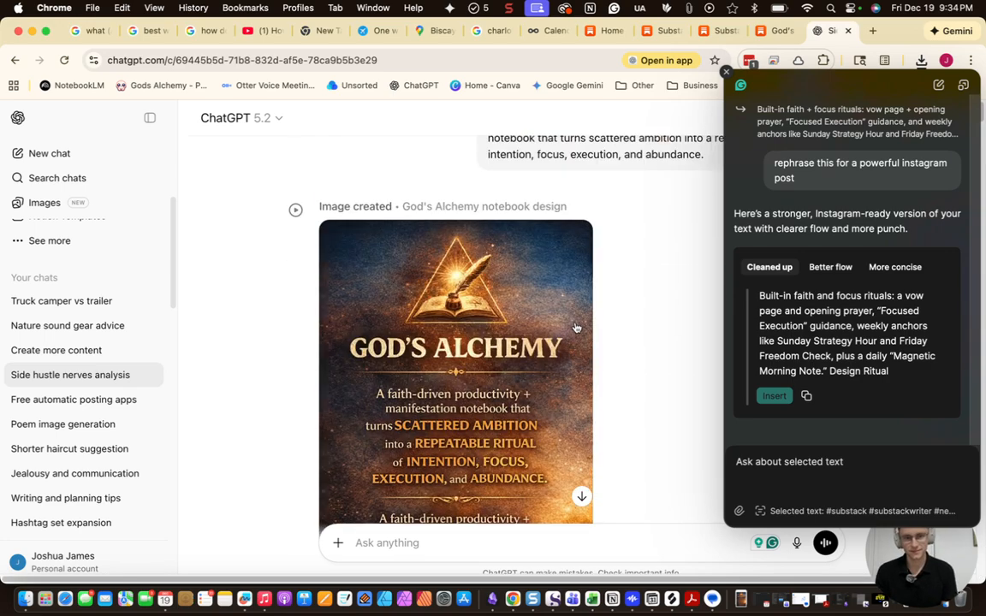
scroll(557, 377, down, 6)
click(390, 541)
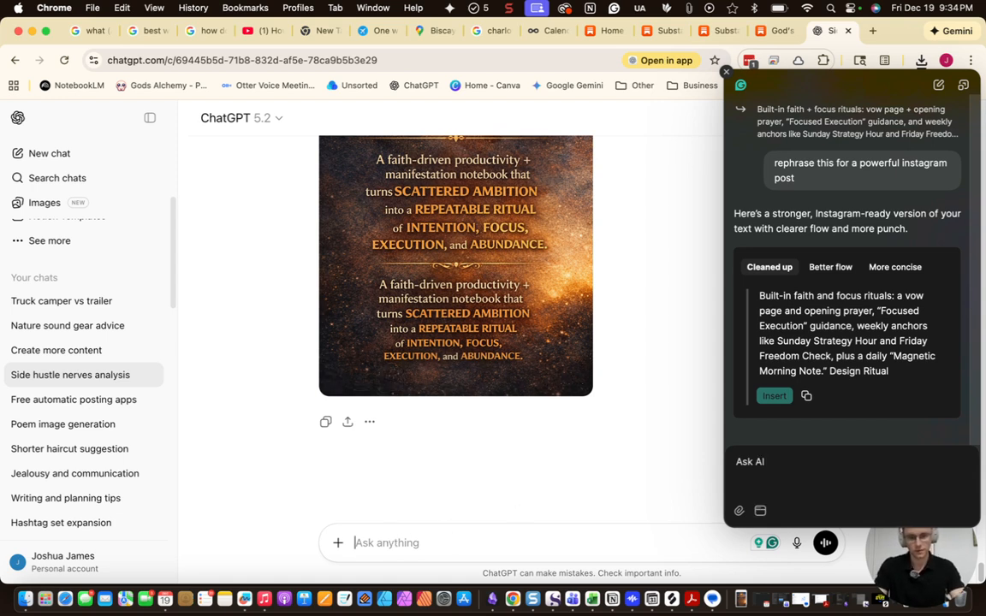
Send a 'remake' request in the chat
text(remake this image, but remove the last duplicated paragraph)
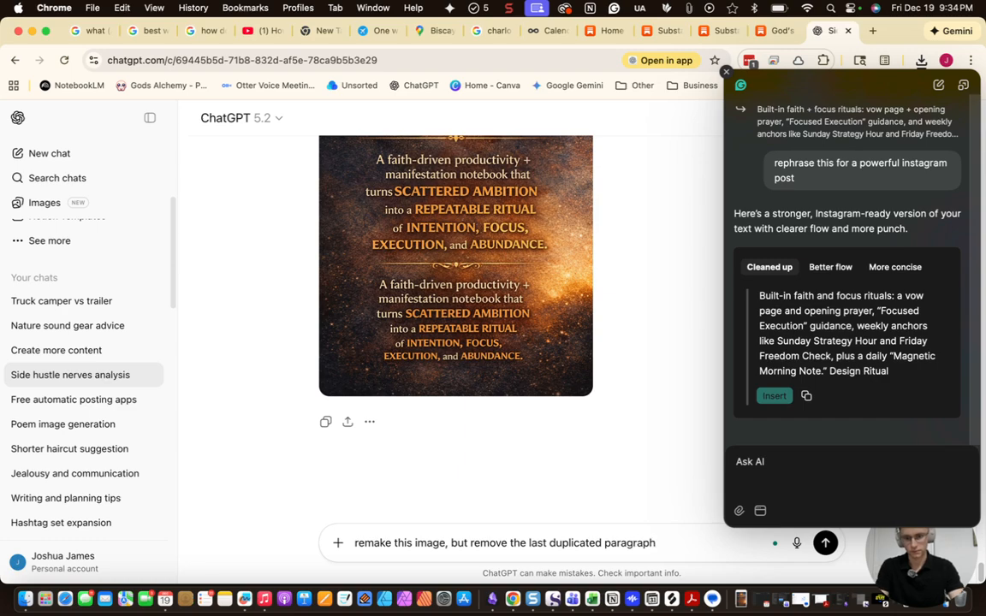
key(Return)
scroll(476, 364, up, 5)
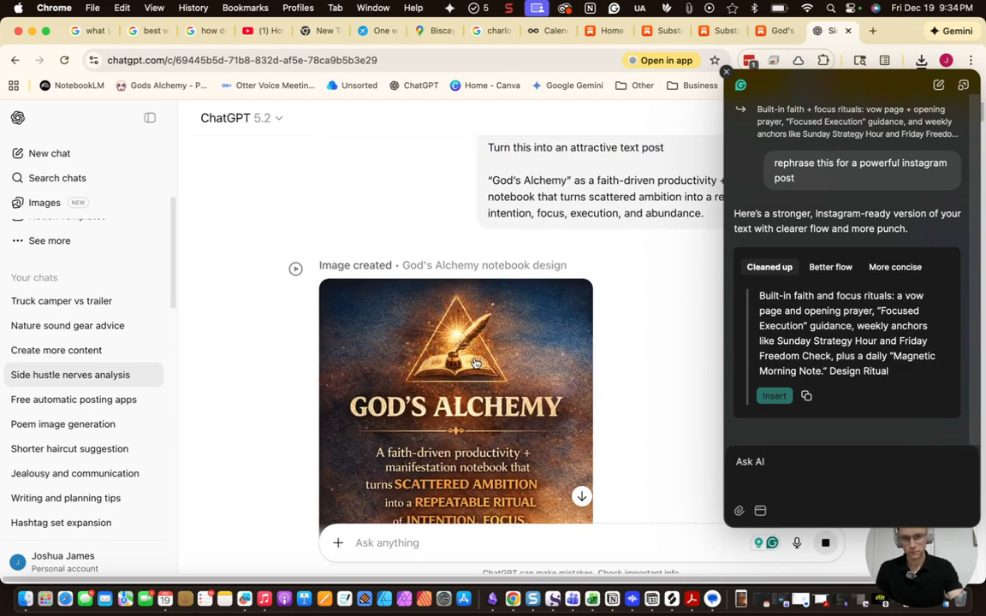
scroll(496, 386, up, 10)
scroll(508, 418, up, 10)
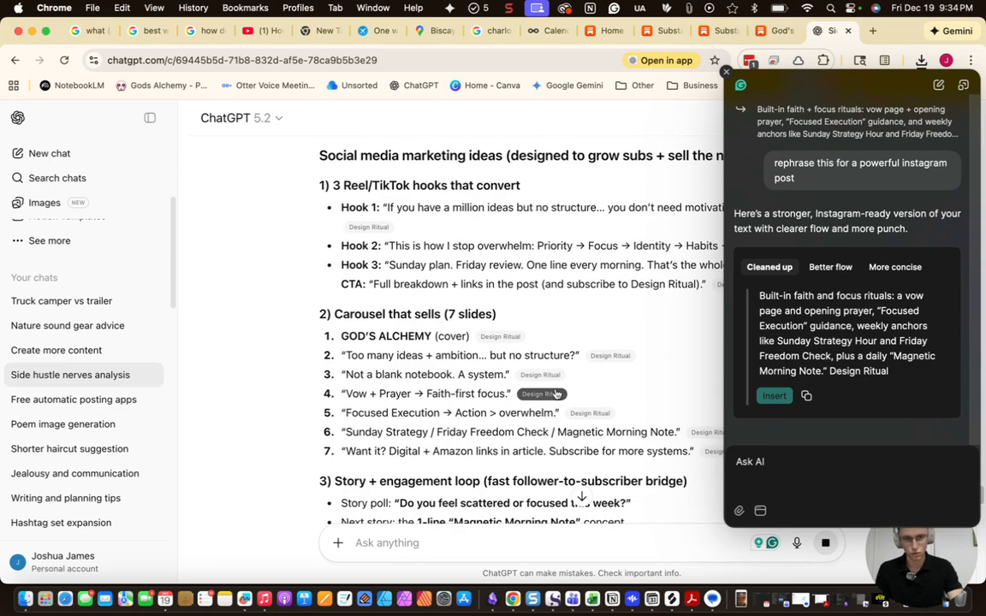
Close the side assistant panel, leaving the 7-slide carousel plan visible
click(725, 73)
scroll(514, 359, up, 6)
scroll(532, 371, down, 4)
scroll(531, 372, down, 5)
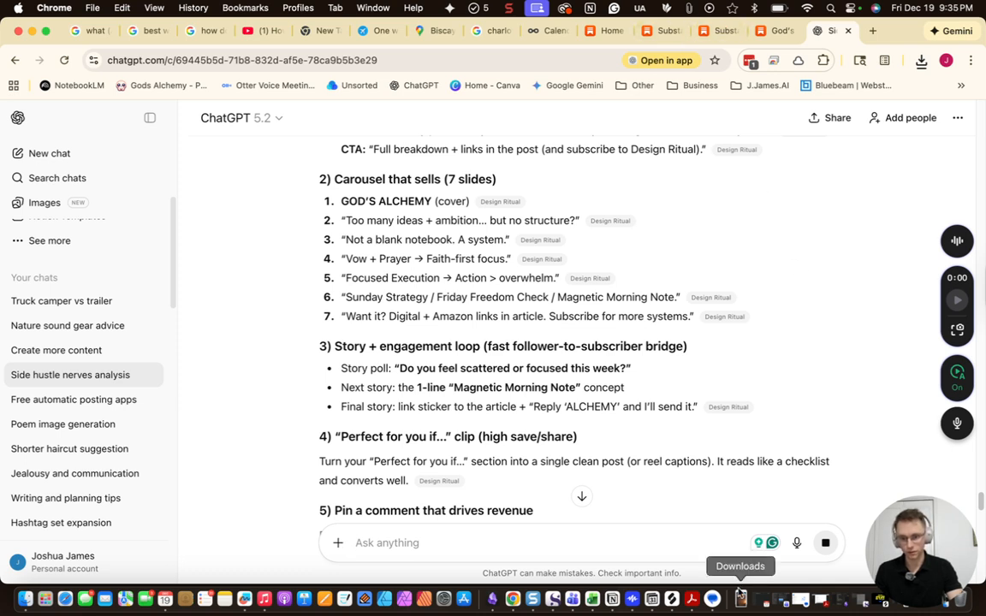
click(955, 559)
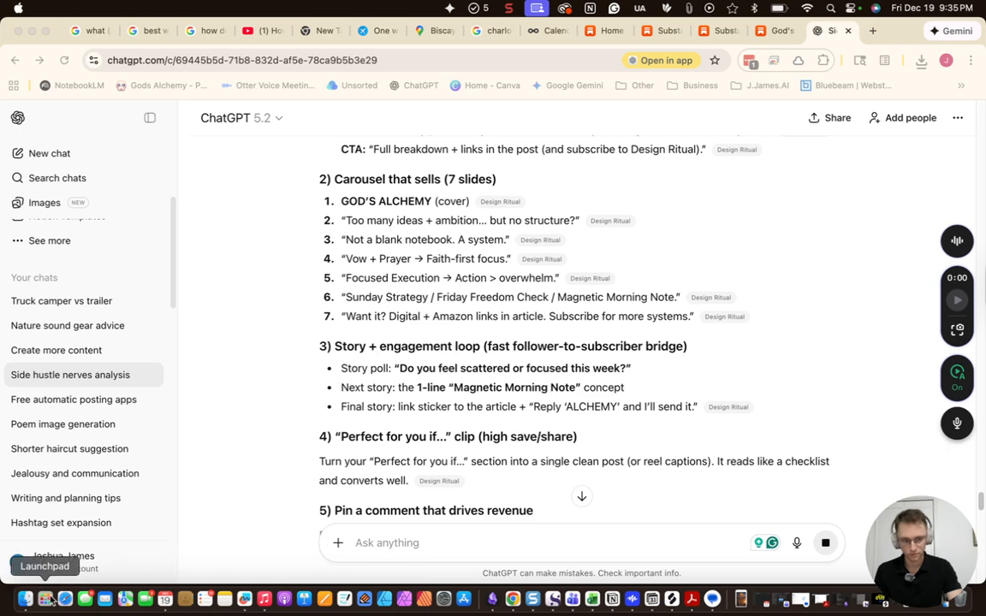
In the Metricool planner, discard the empty new Dec 29 post
click(553, 31)
click(741, 599)
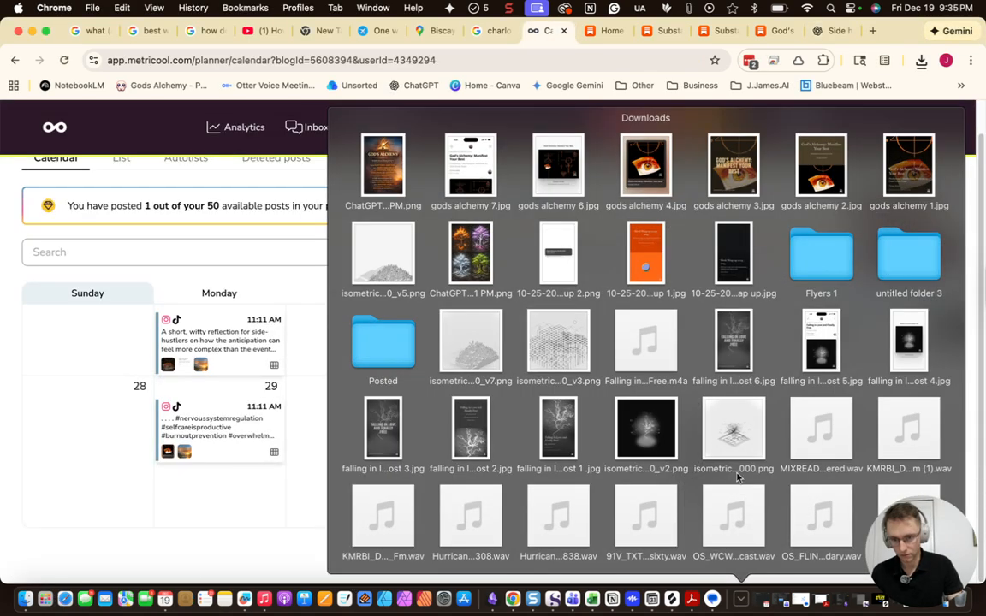
click(254, 511)
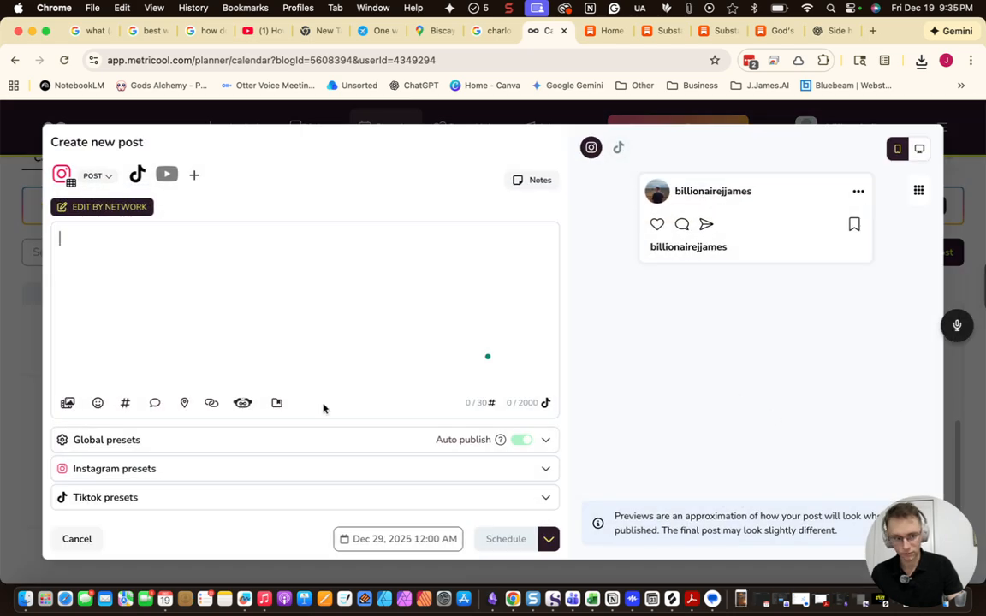
click(76, 538)
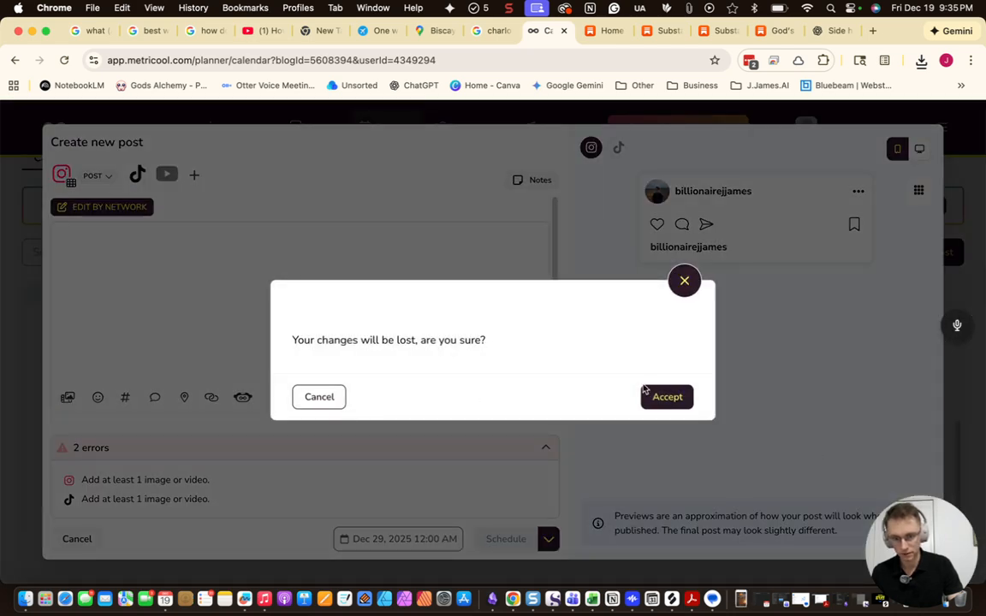
click(657, 397)
Open the Dec 20 God's Alchemy draft and show its TikTok settings
scroll(878, 409, up, 3)
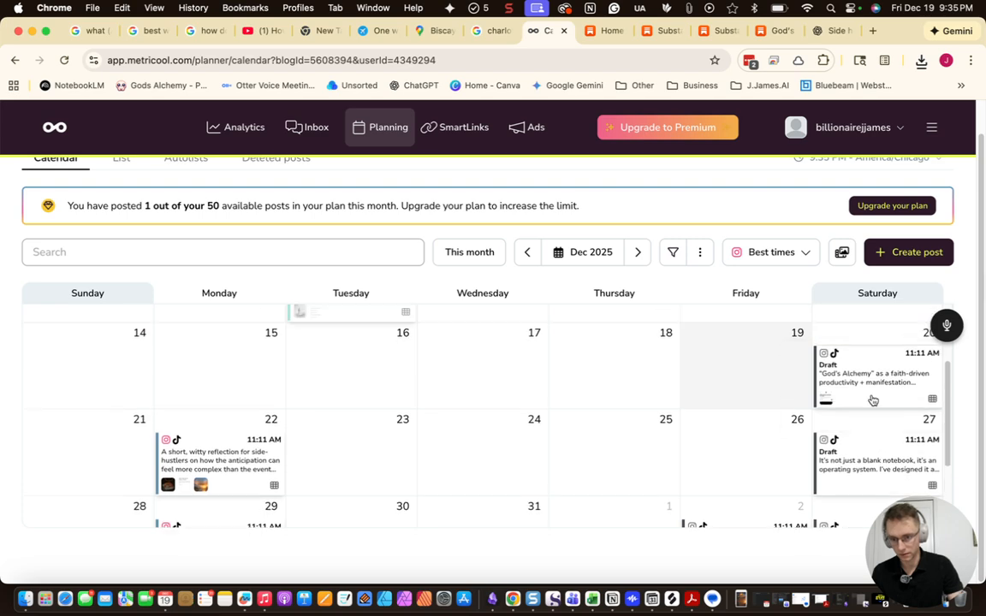
click(873, 398)
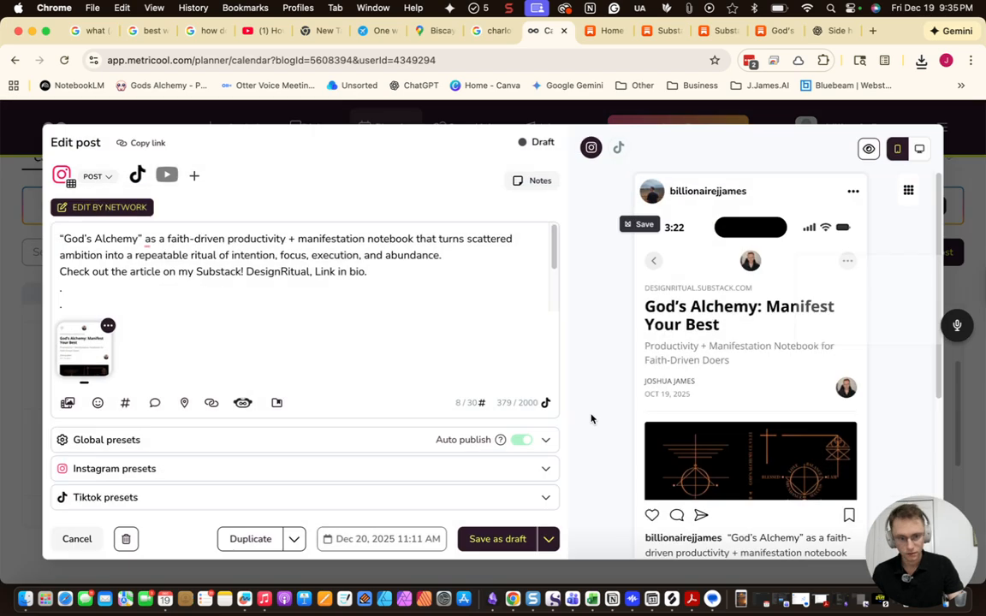
click(140, 507)
scroll(318, 453, down, 3)
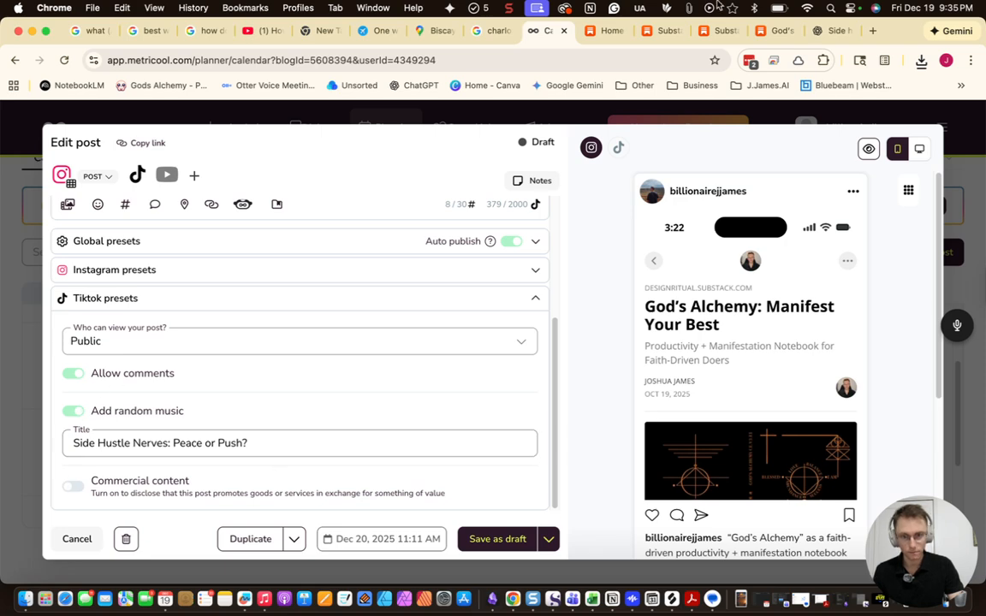
Copy the Substack article title 'God's Alchemy: Manifest Your Best'
click(759, 35)
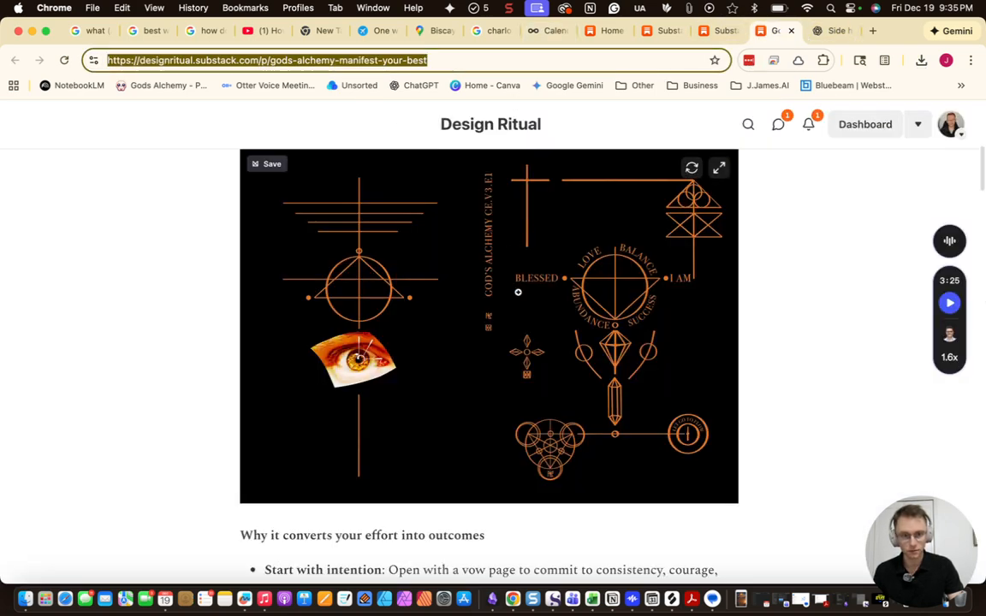
scroll(443, 253, up, 5)
drag(597, 189, 217, 187)
key(cmd+c)
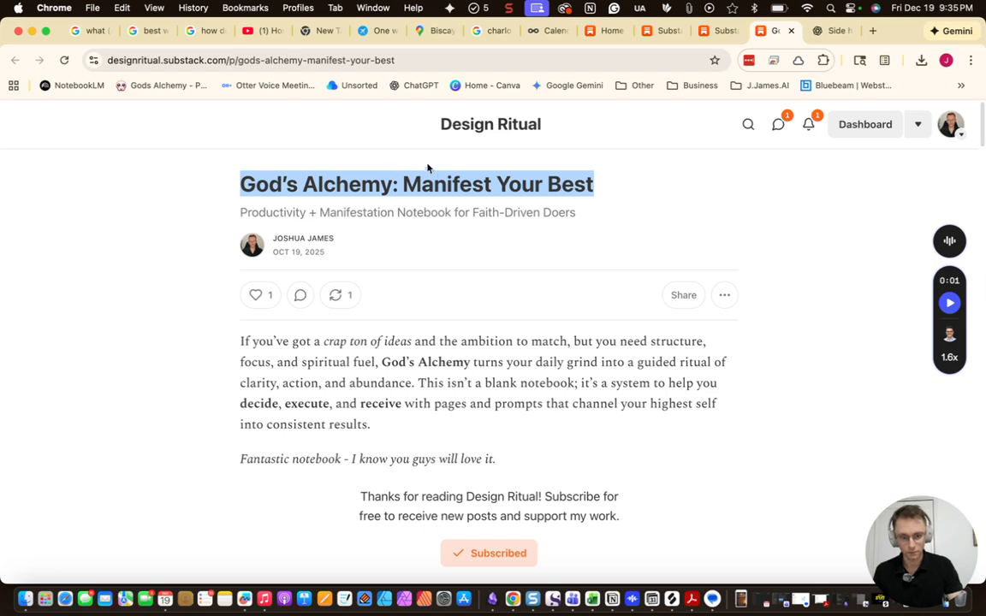
click(550, 35)
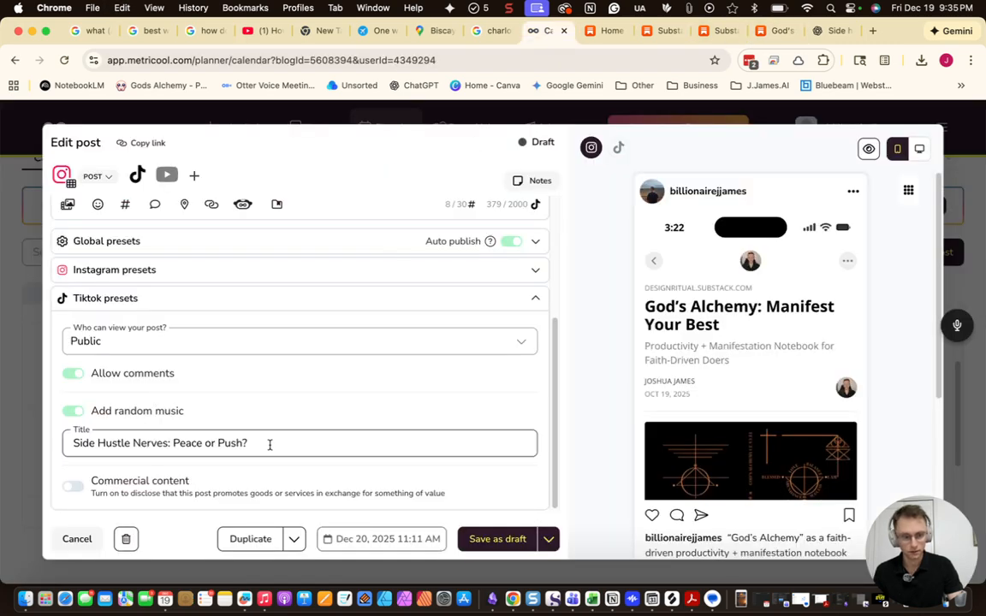
Set the Dec 20 draft's TikTok title to 'God's Alchemy: Manifest Your Best' and save it
drag(271, 443, 0, 442)
key(cmd+v)
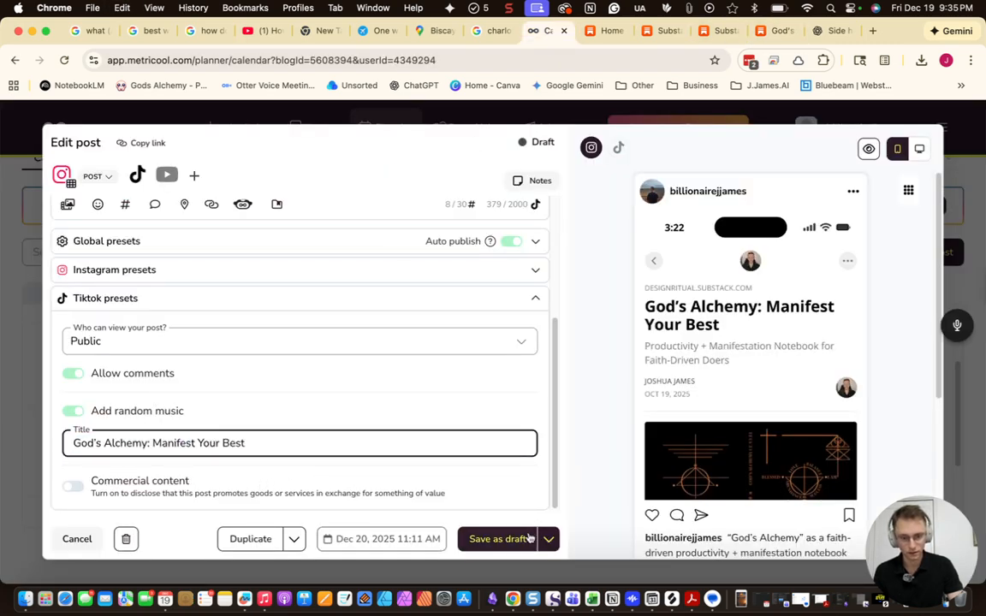
click(496, 539)
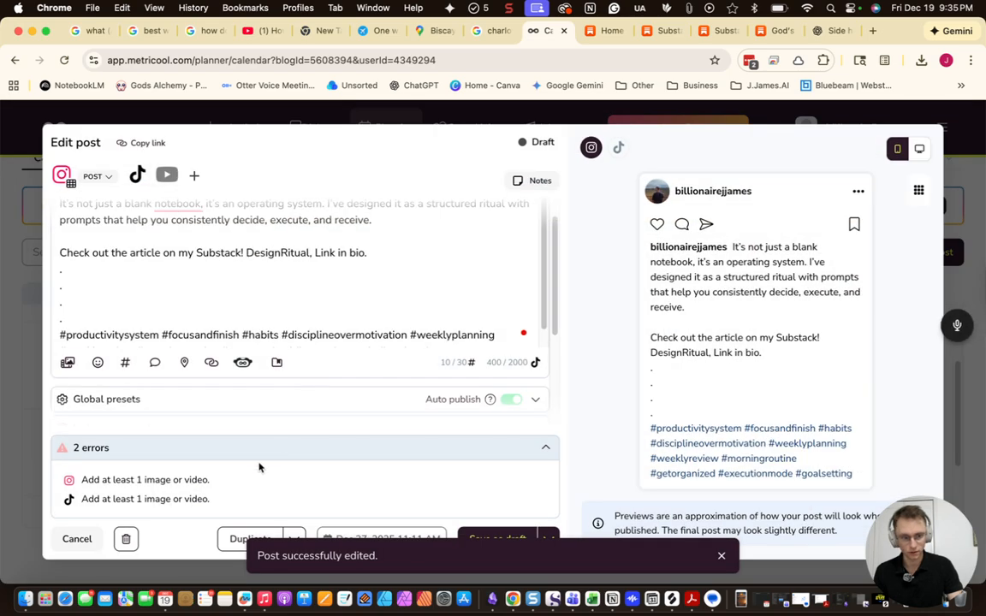
Add a God's Alchemy image to the Dec 27 draft, give it the same TikTok title, and save
scroll(248, 346, down, 5)
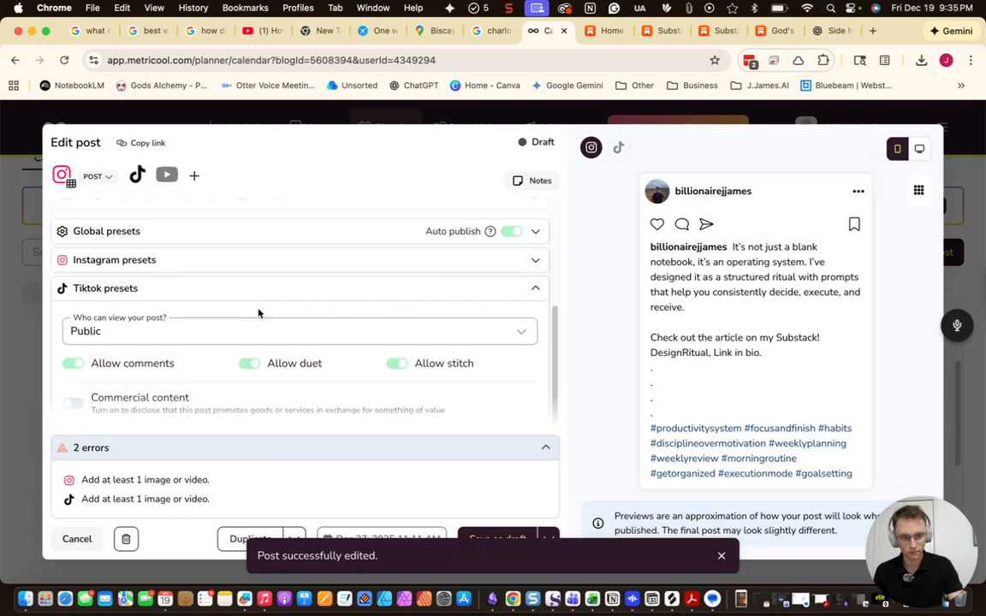
scroll(297, 429, up, 5)
click(742, 600)
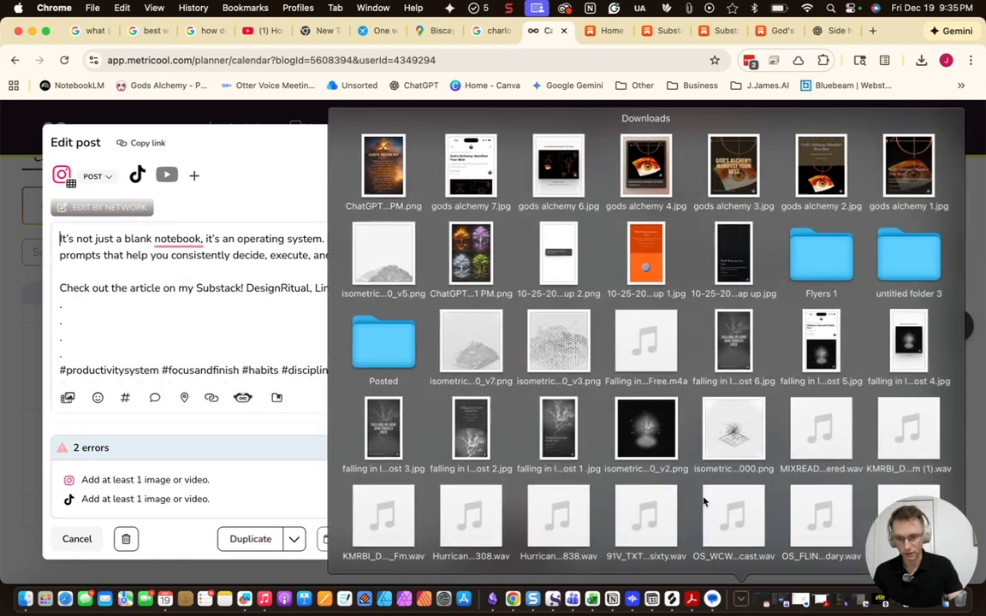
drag(561, 166, 240, 323)
scroll(282, 358, down, 3)
scroll(282, 358, down, 1)
click(253, 447)
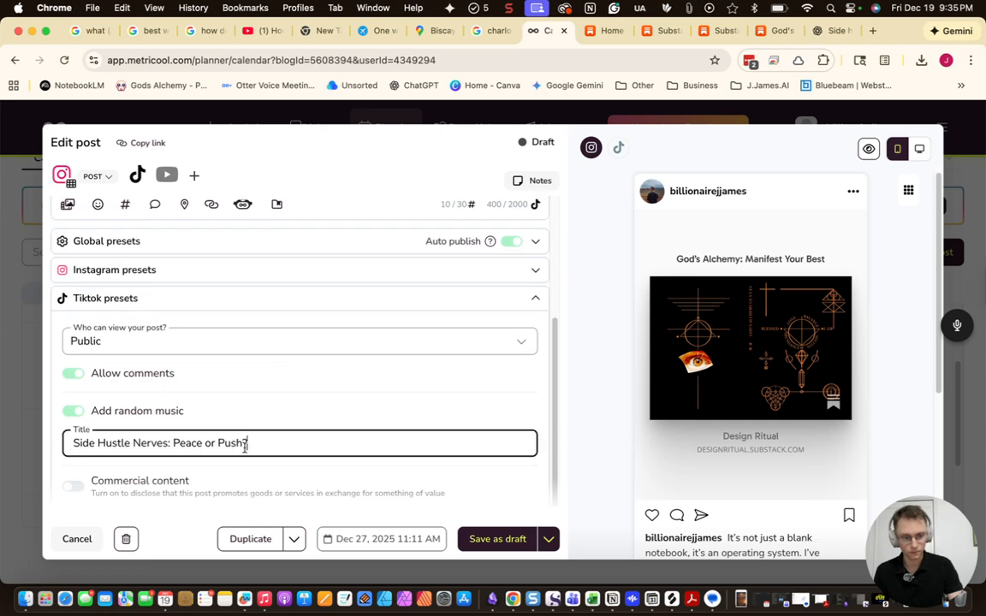
key(super+a)
key(super+v)
click(511, 540)
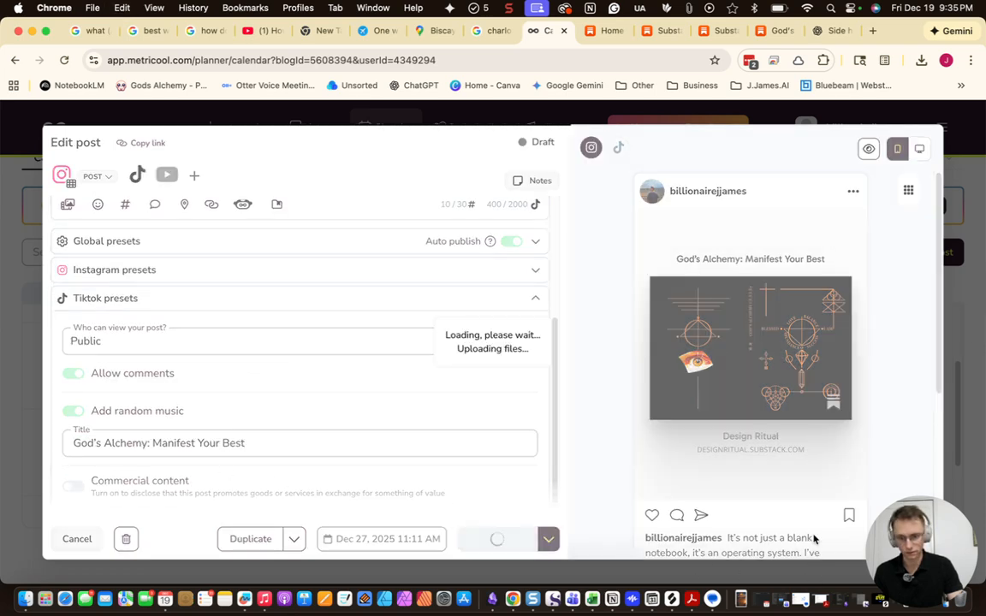
Add the notebook image and the article title as TikTok title to the Jan 3 draft, then save
scroll(870, 436, down, 3)
click(870, 436)
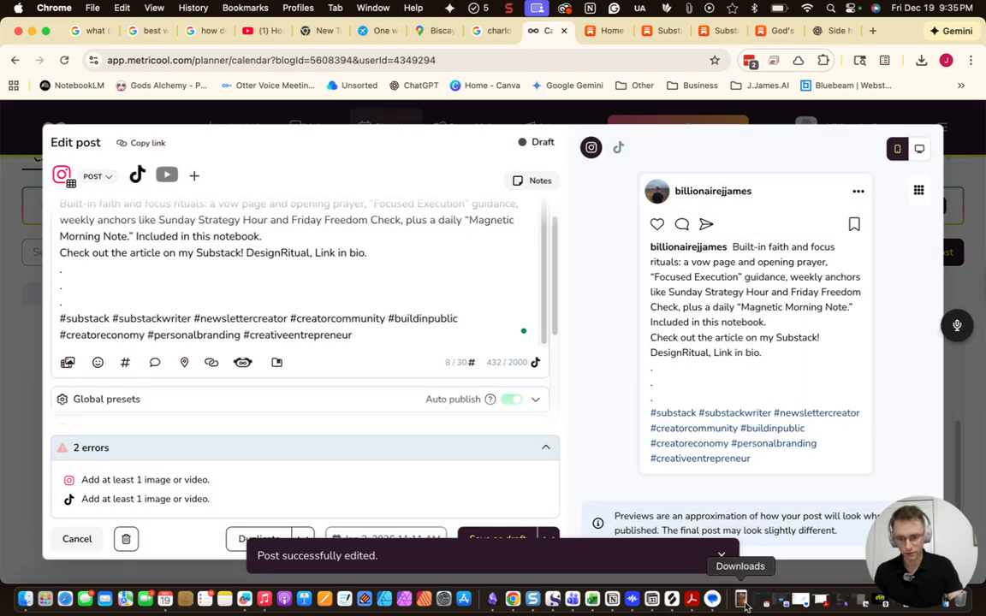
click(741, 599)
drag(658, 199, 292, 325)
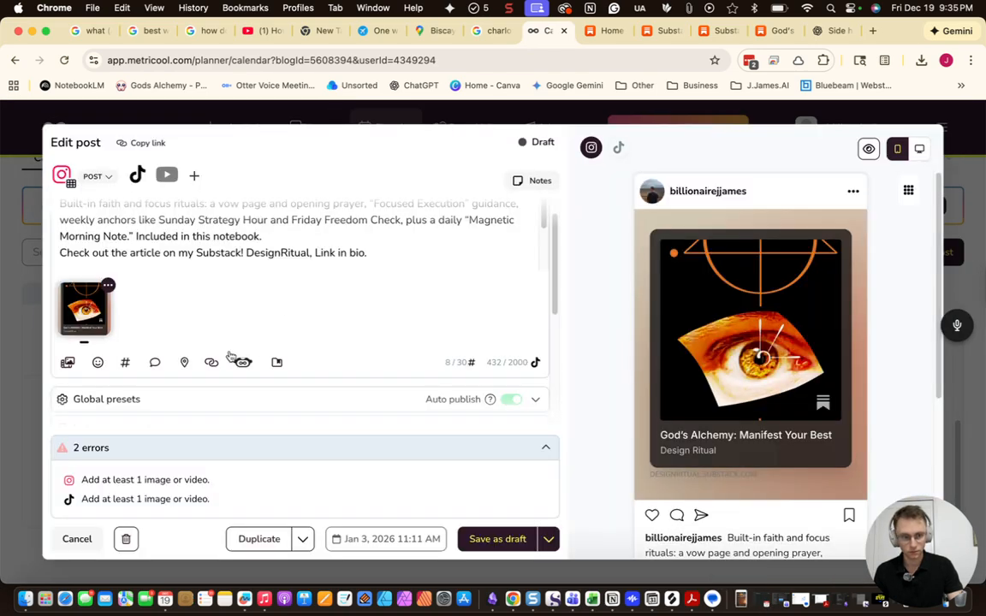
scroll(199, 439, down, 3)
triple_click(195, 442)
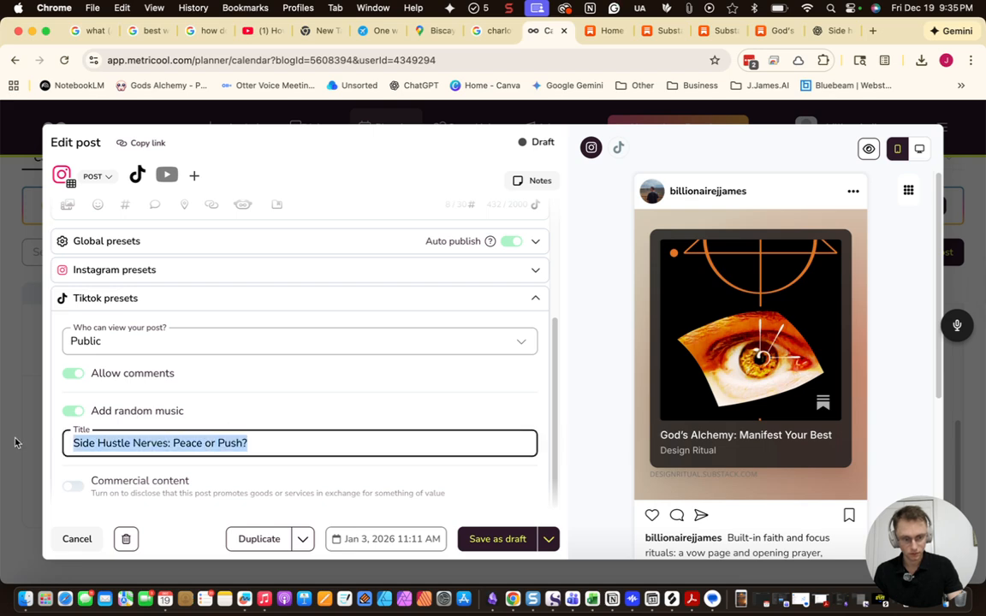
key(super+v)
click(528, 537)
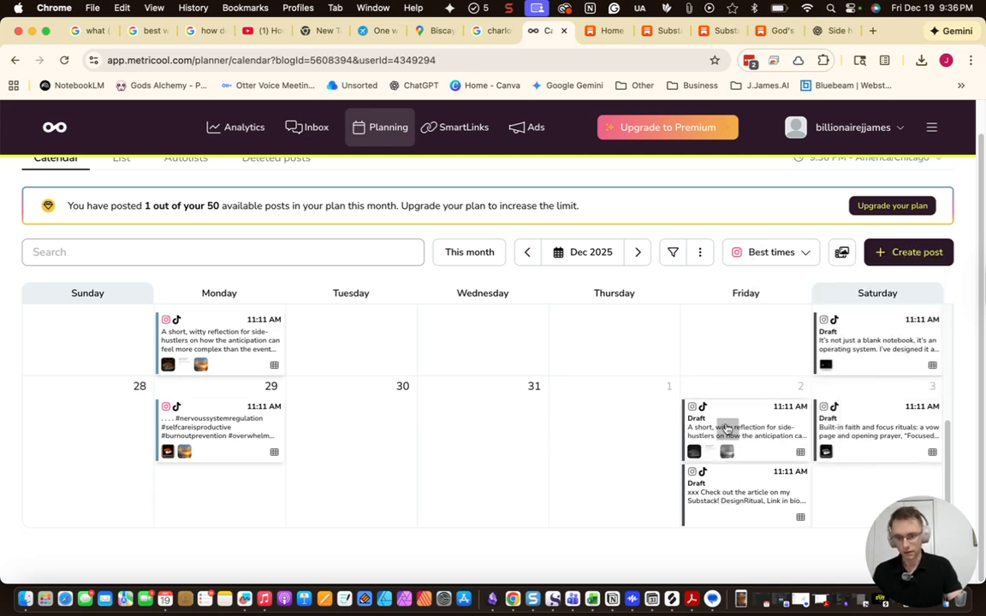
Move the side-hustle reflection draft to January 1
mouse_move(733, 436)
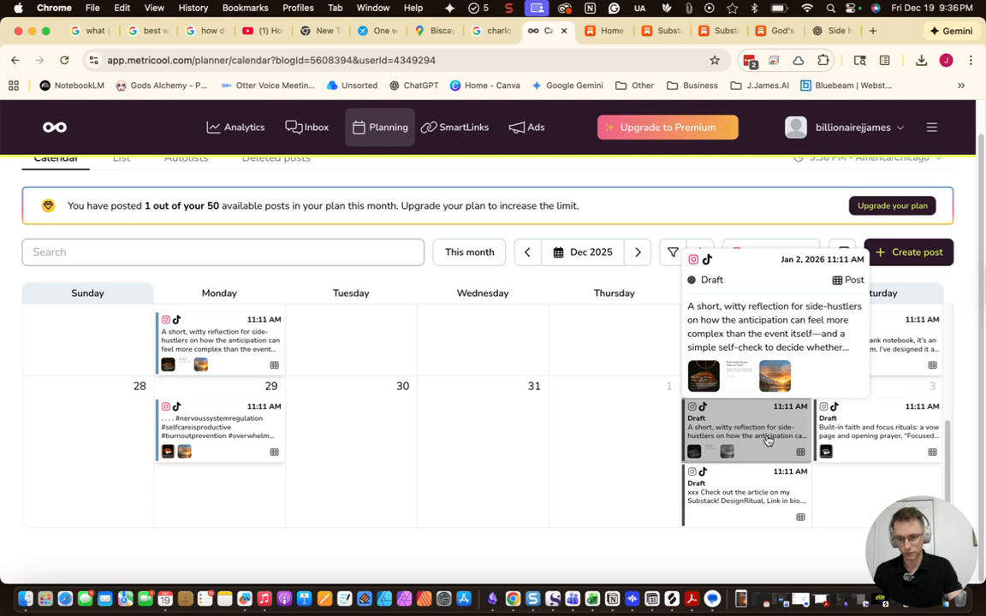
drag(743, 437, 621, 503)
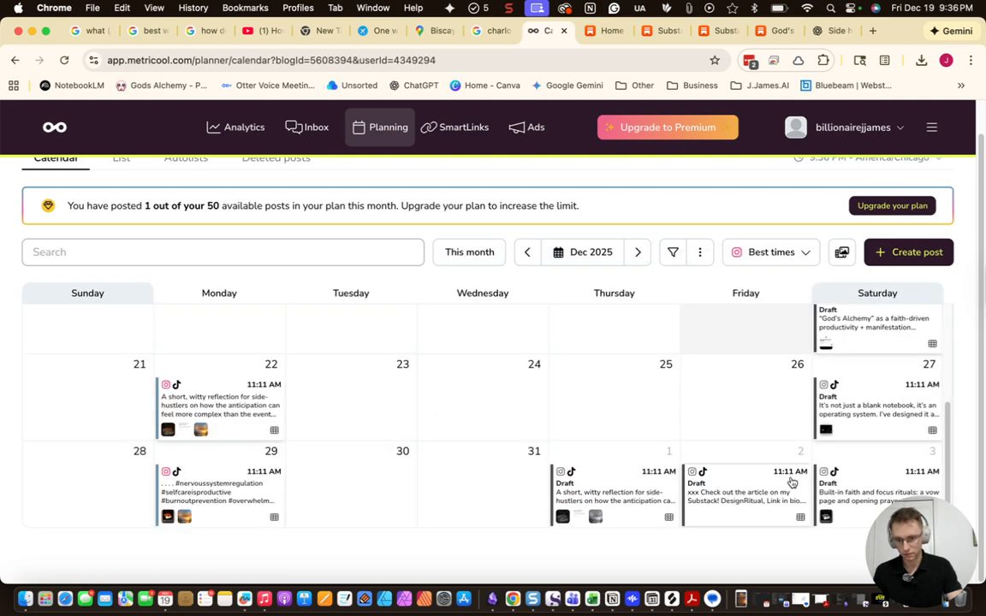
mouse_move(792, 481)
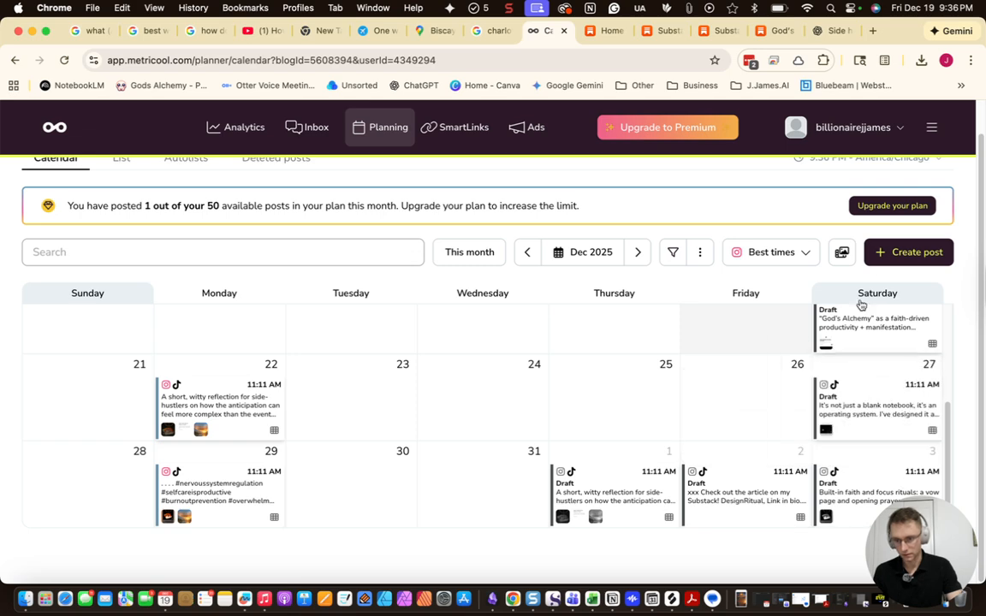
Add three more downloaded God's Alchemy images, including gods alchemy 4.jpg, to the Dec 20 carousel
click(863, 342)
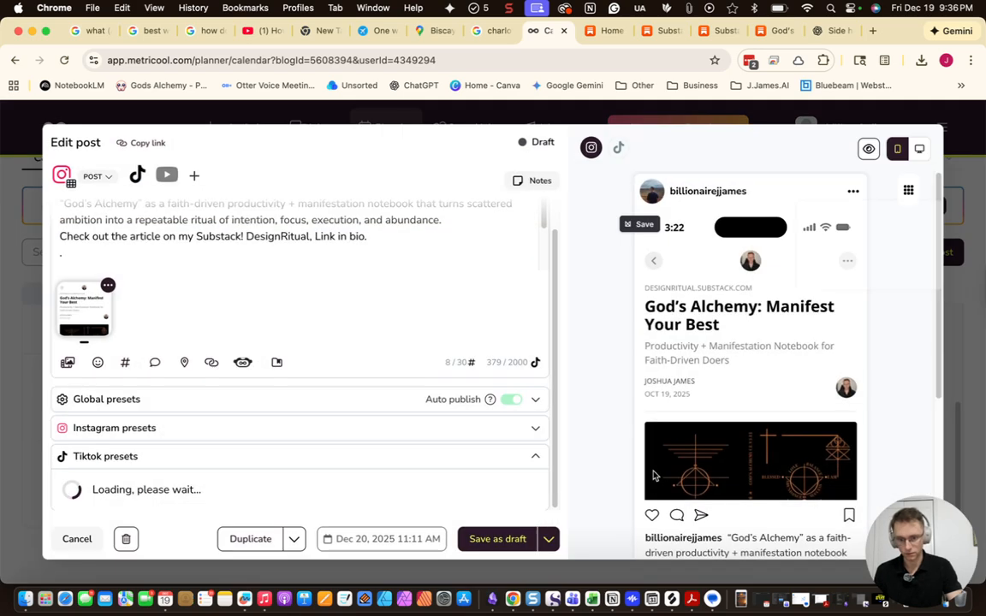
click(740, 599)
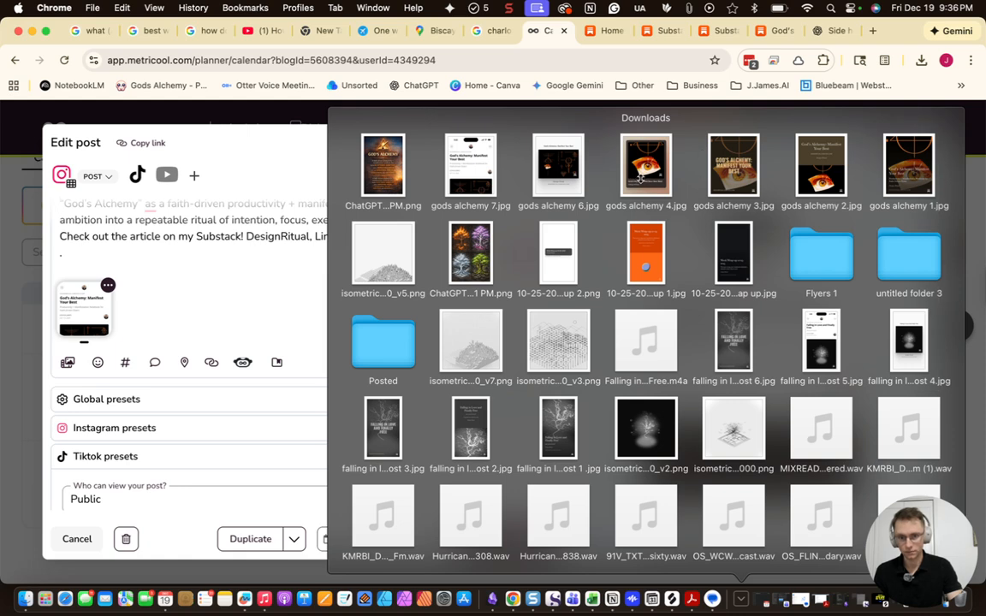
drag(641, 178, 80, 330)
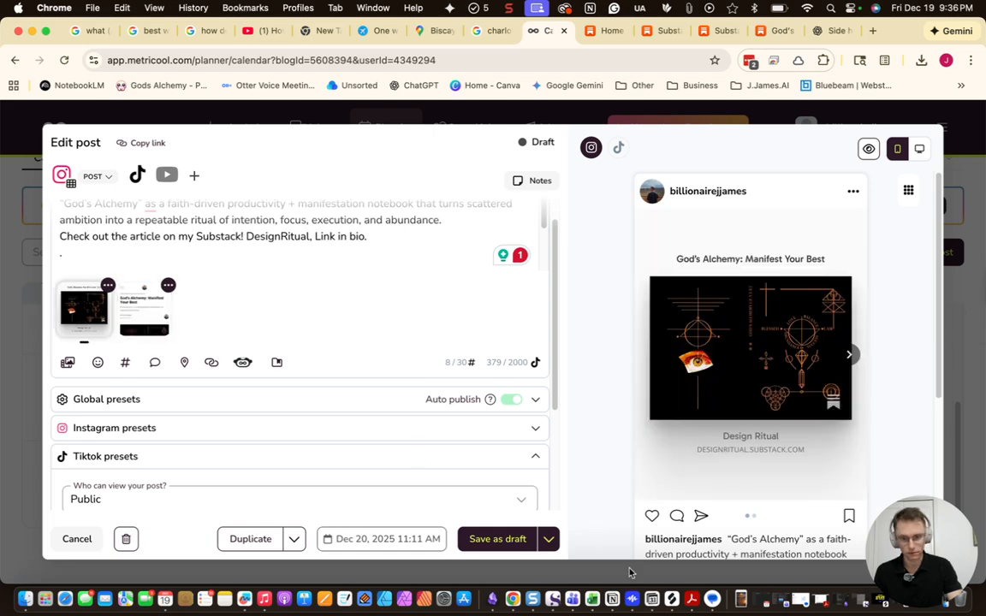
click(741, 599)
drag(679, 181, 324, 279)
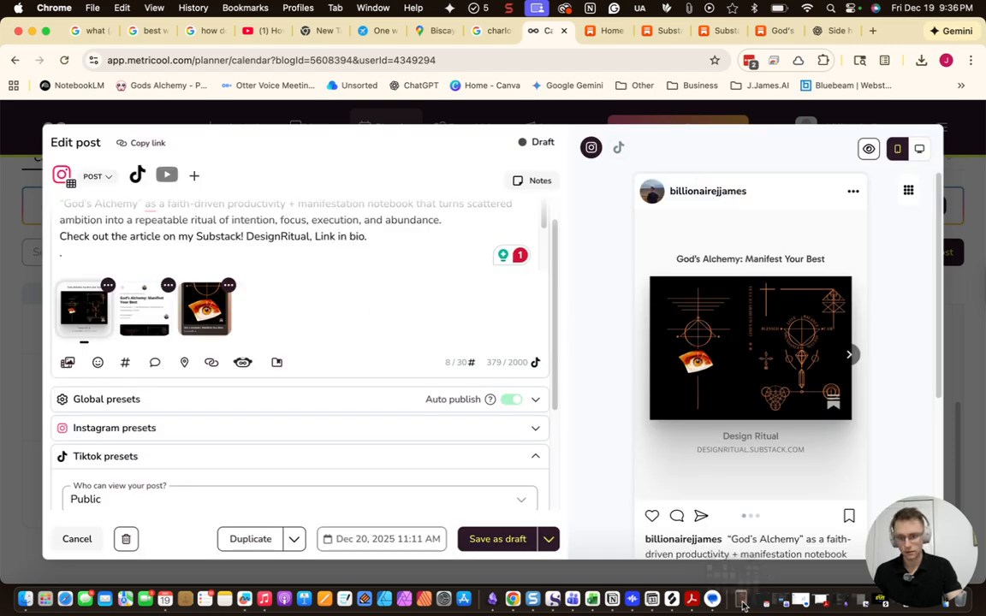
click(742, 599)
drag(733, 170, 285, 304)
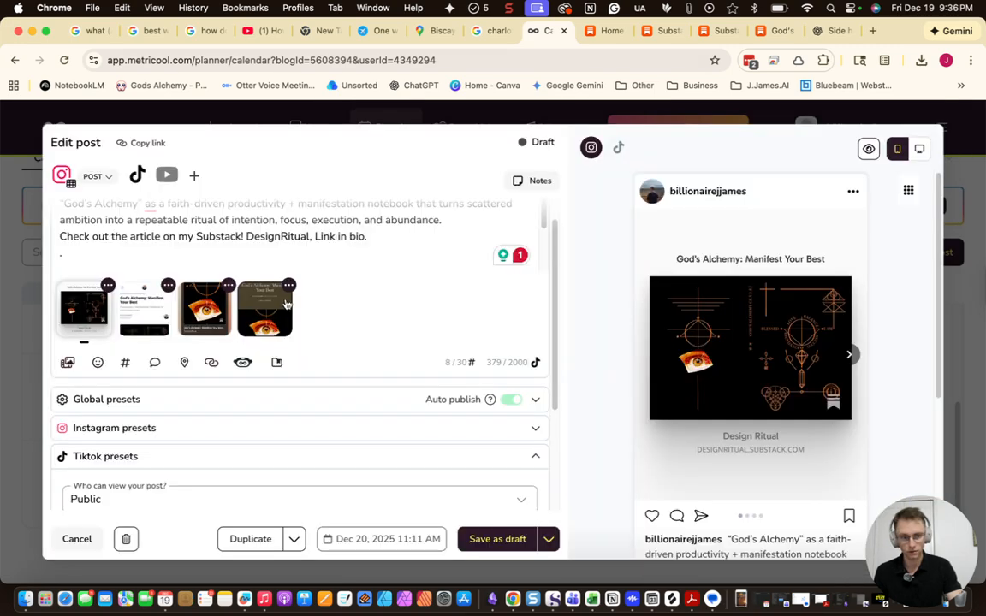
Preview all four carousel images and save the Dec 20 post as a draft
click(848, 356)
click(850, 356)
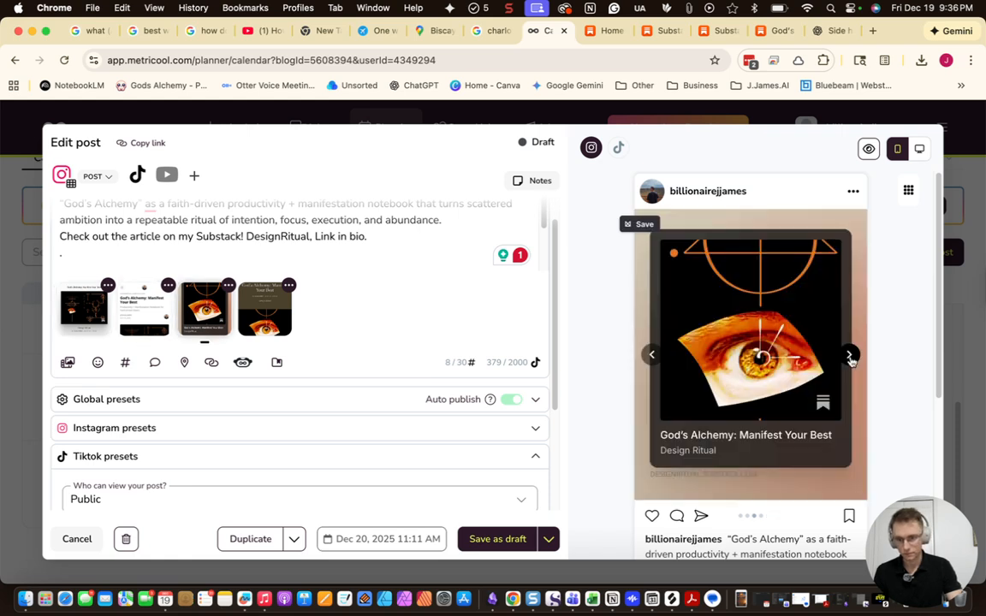
click(849, 357)
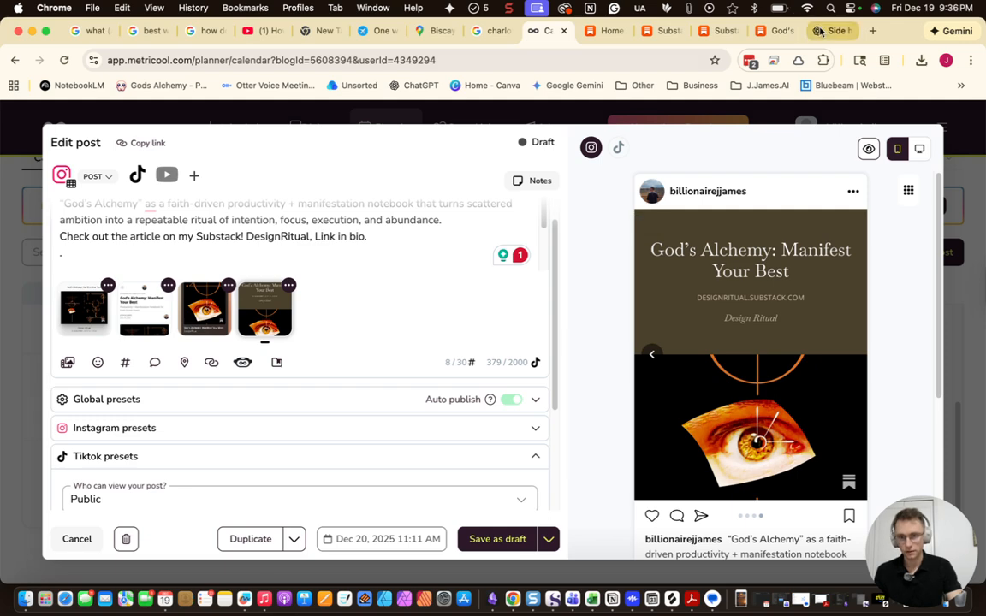
click(496, 539)
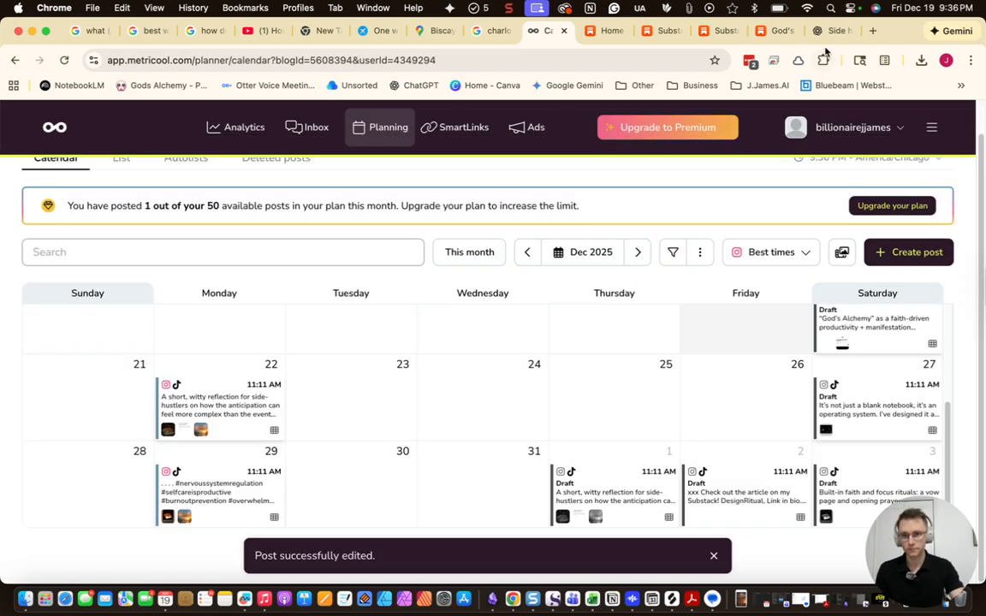
click(824, 32)
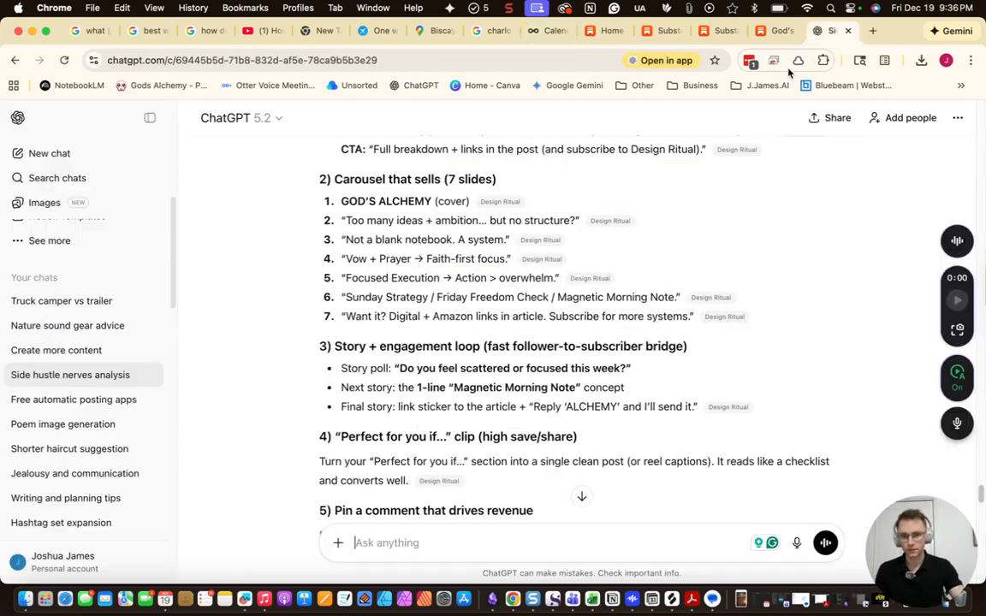
Copy carousel slide lines 2 to 4 into the ChatGPT message box
scroll(448, 308, up, 2)
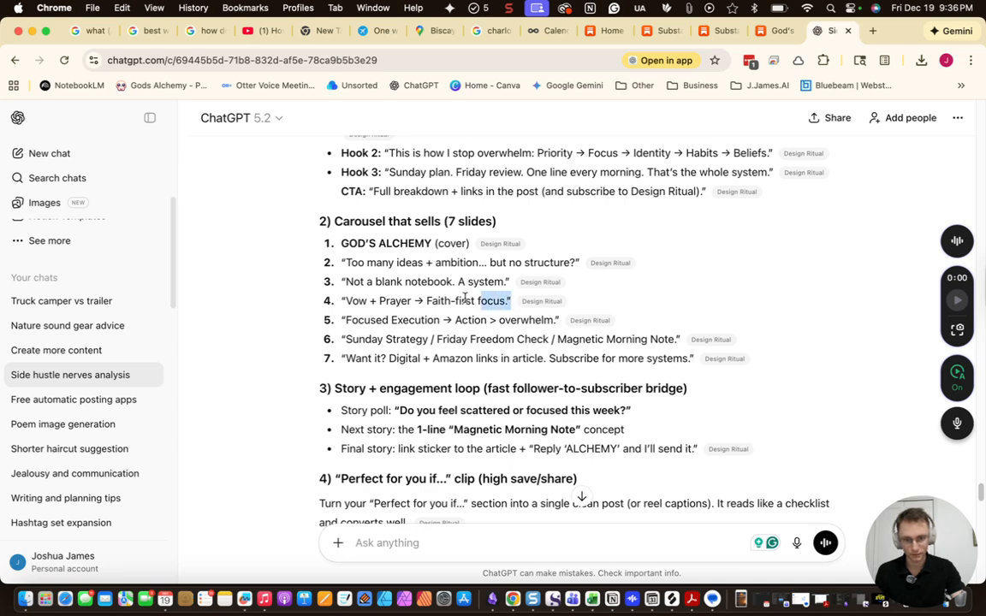
drag(488, 301, 335, 259)
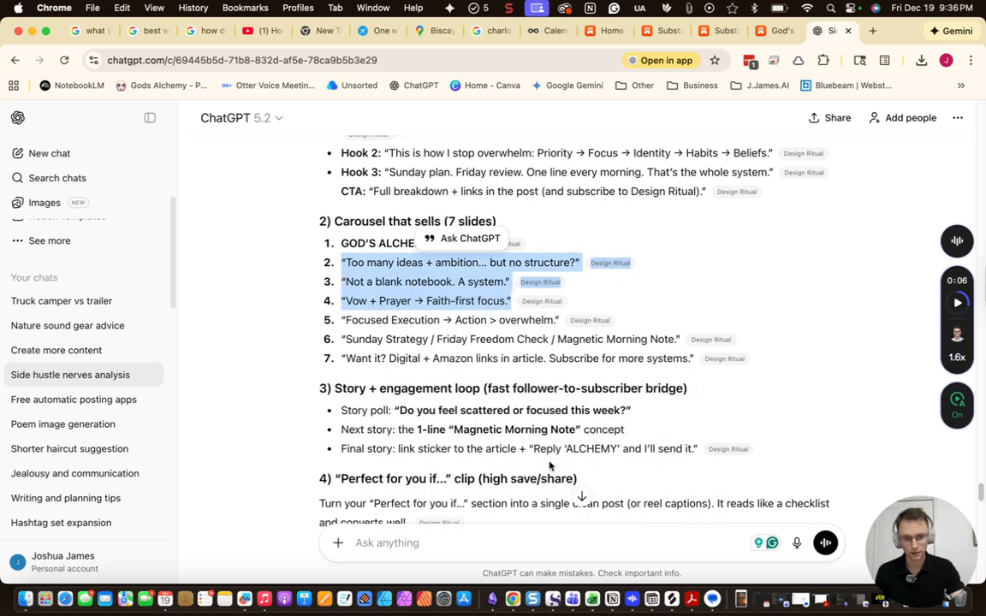
click(488, 540)
right_click(489, 542)
click(505, 419)
Turn the message into an image request with the Faith-first focus line and send it
click(338, 543)
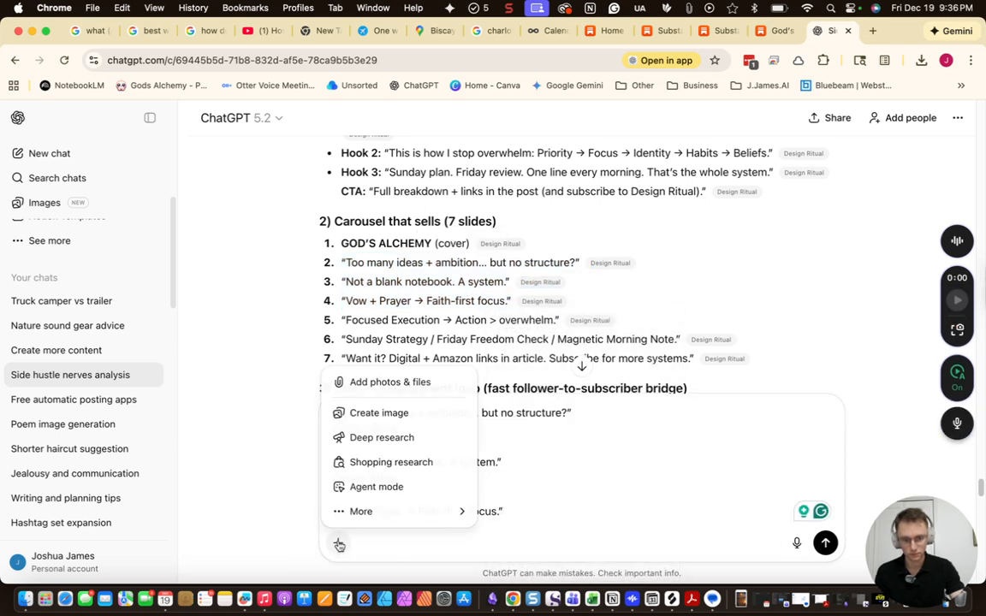
click(370, 413)
scroll(353, 470, up, 3)
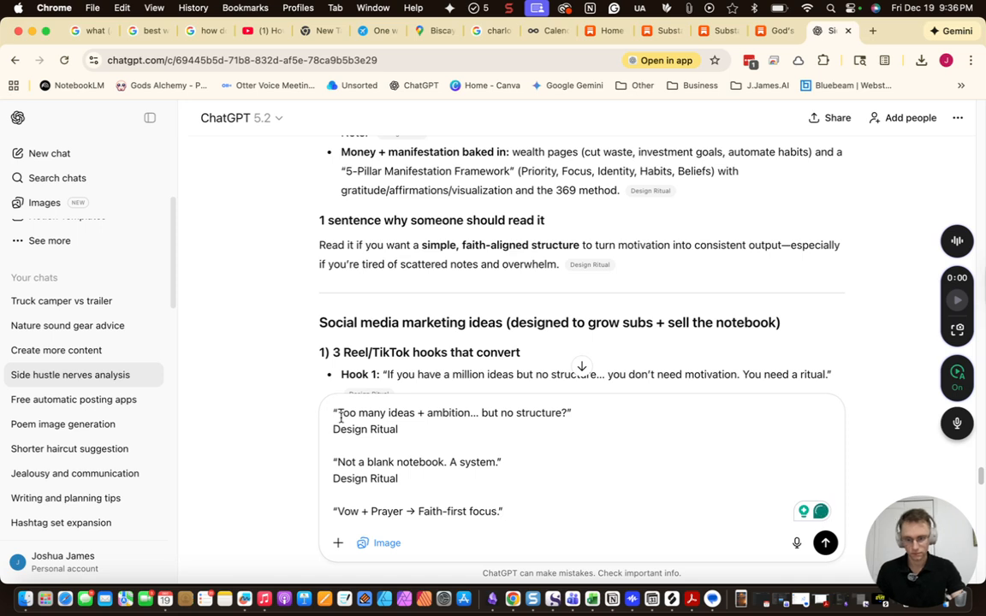
key(shift+Return)
key(shift+Return)
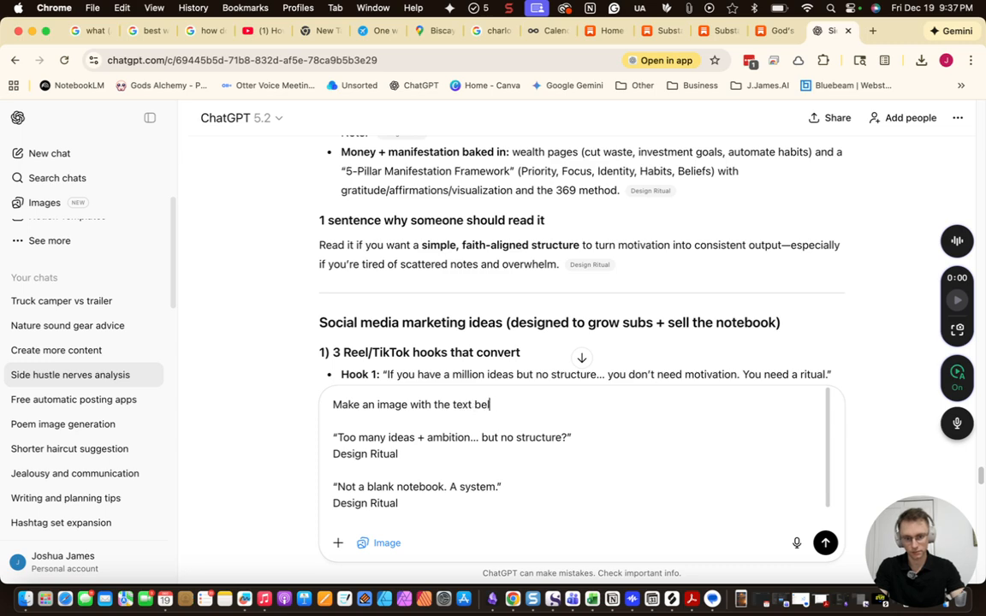
scroll(362, 357, down, 15)
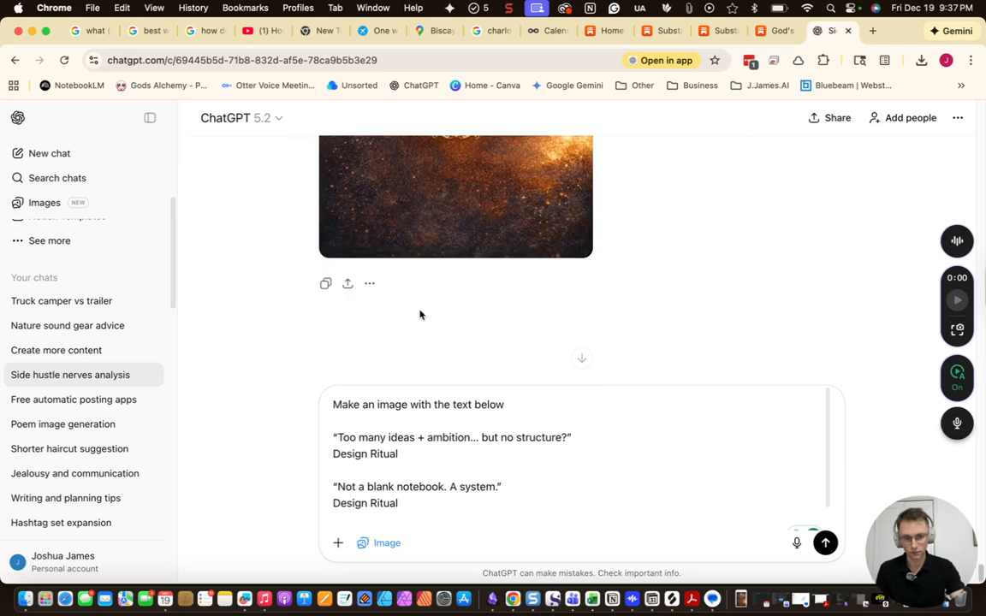
text("Vow + Prayer → Faith-first focus.")
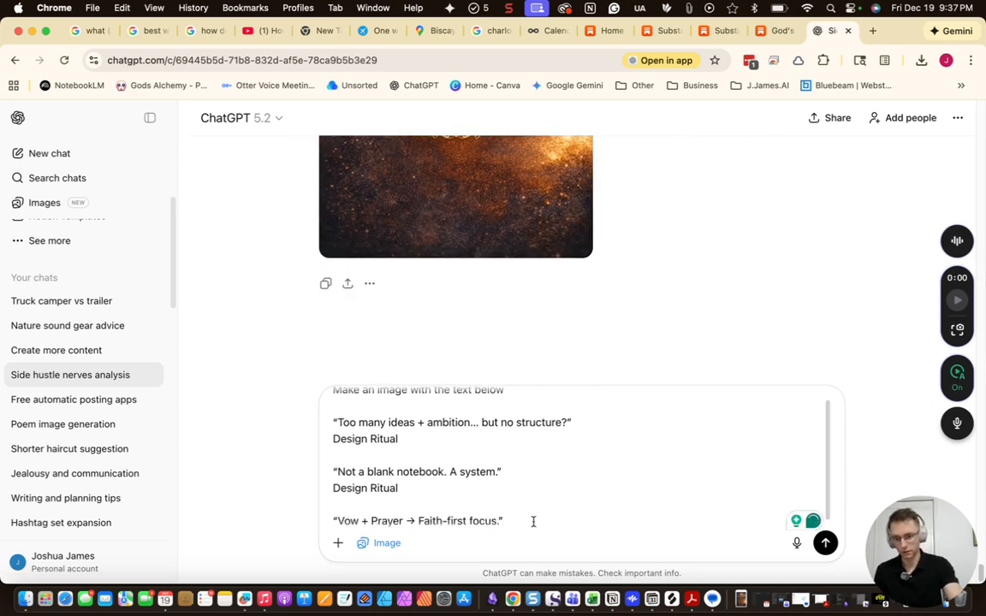
key(Return)
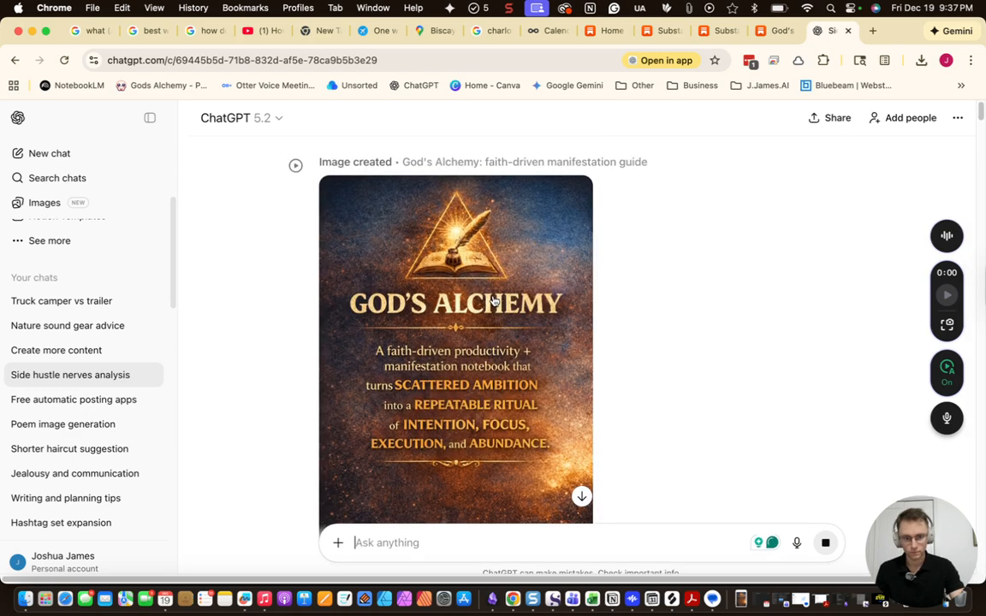
Download the newly generated God's Alchemy image
scroll(493, 305, down, 3)
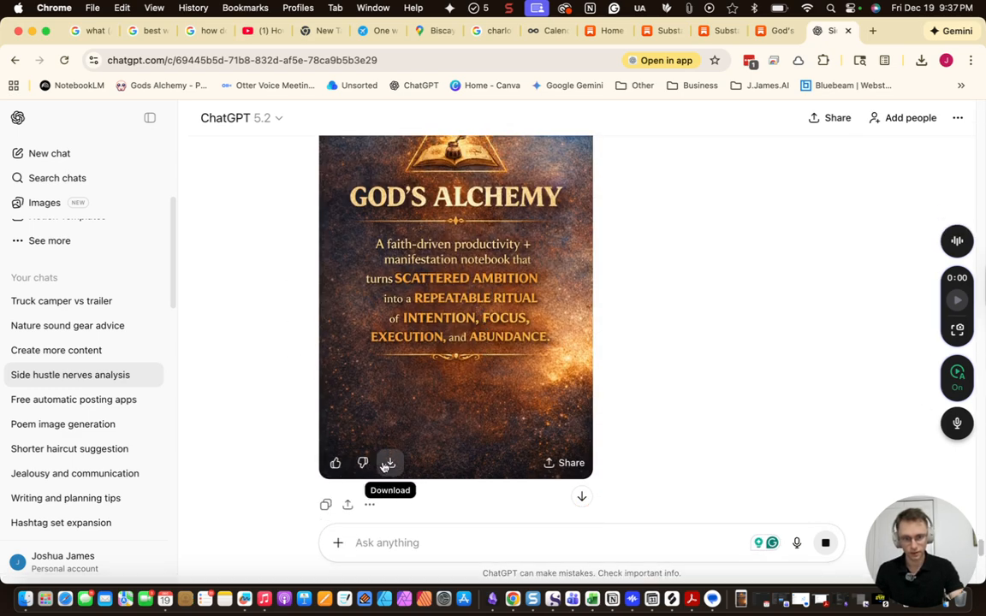
click(388, 463)
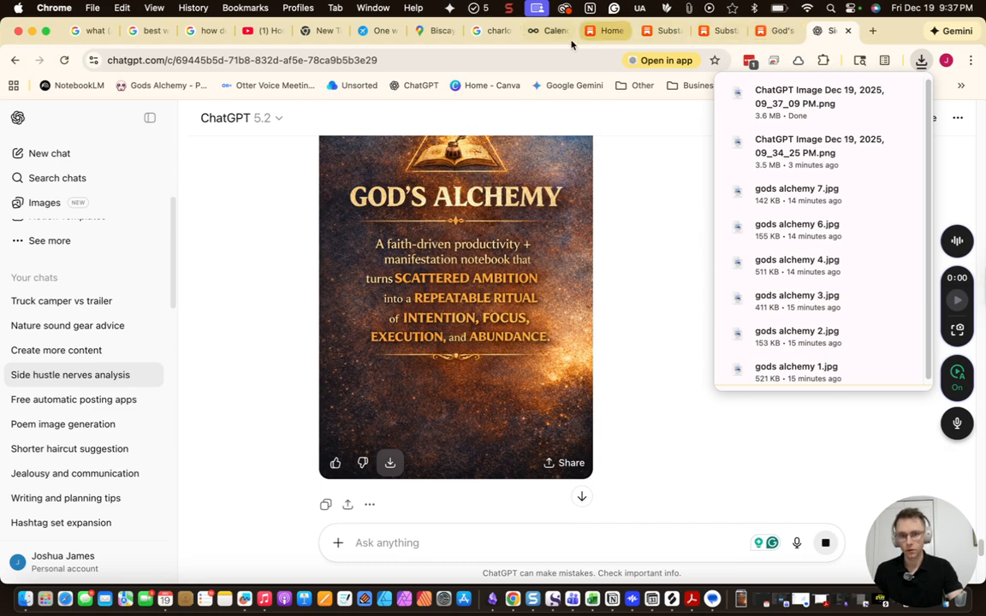
click(545, 31)
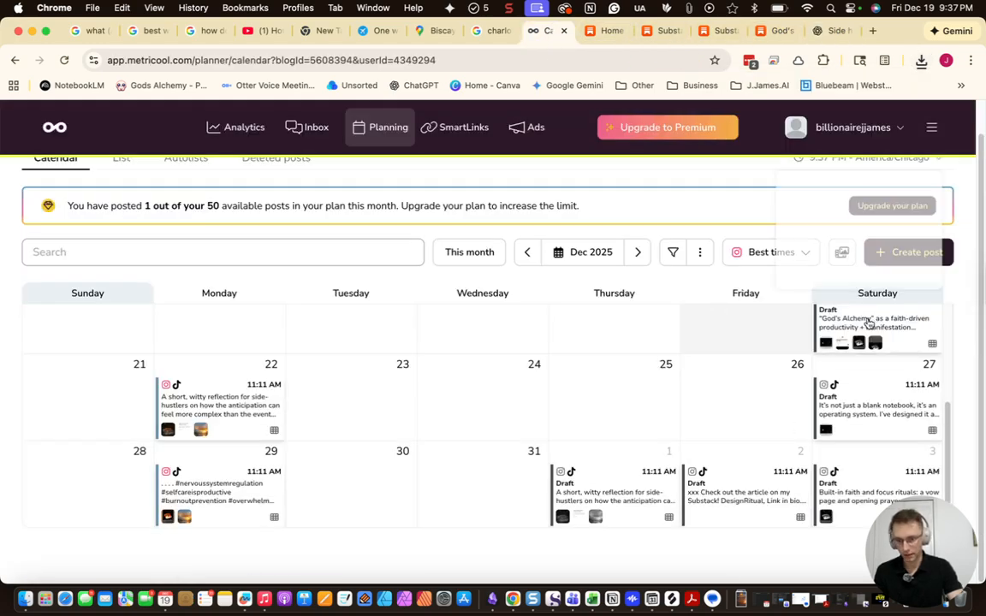
Add the new God's Alchemy image to the Dec 20 draft's carousel
click(873, 323)
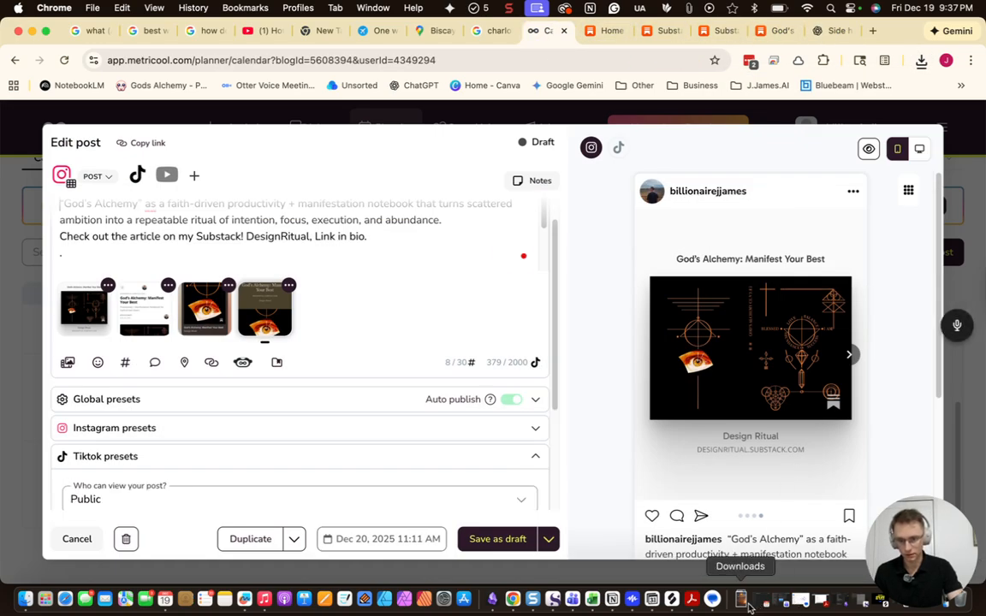
click(800, 601)
drag(377, 171, 137, 318)
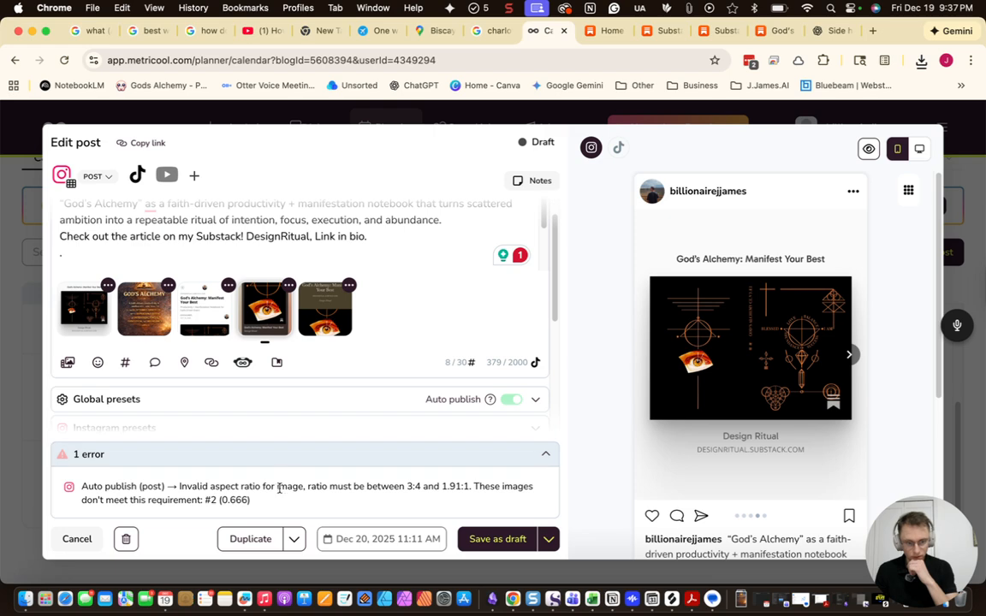
Crop the second carousel image to 3:4 Instagram Portrait and schedule the post
click(168, 286)
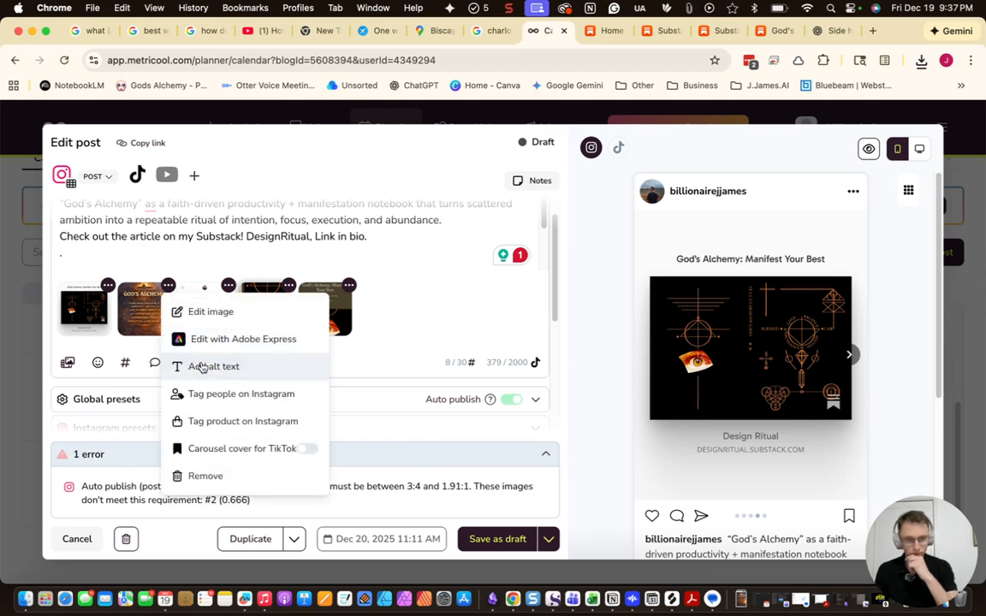
click(194, 313)
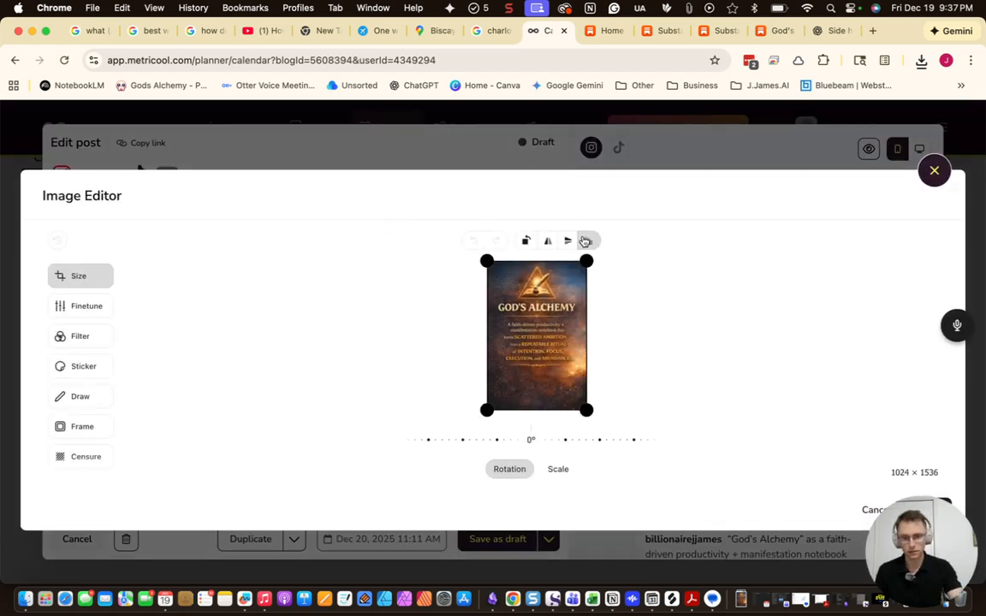
click(588, 240)
click(613, 281)
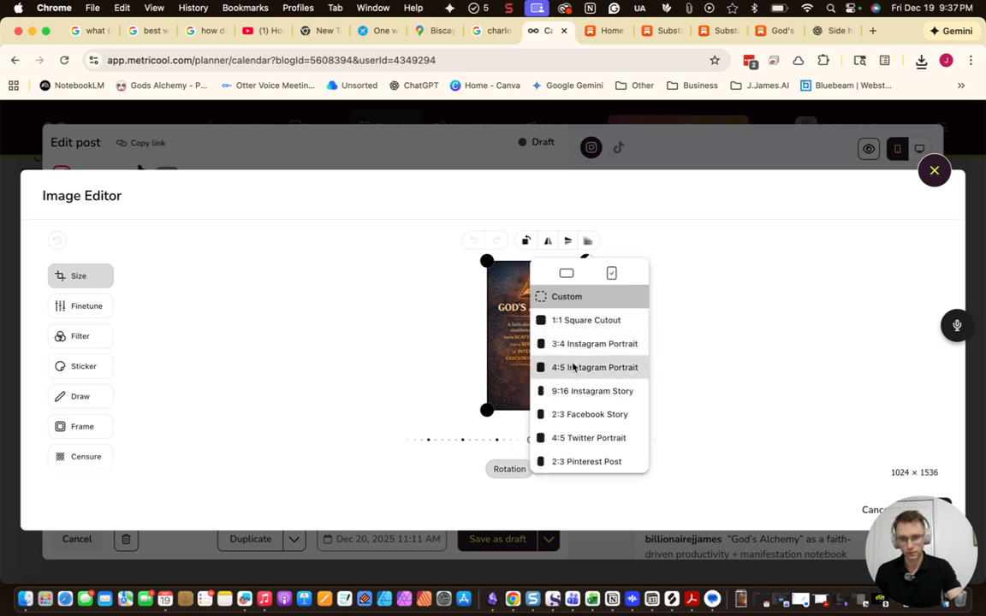
click(575, 344)
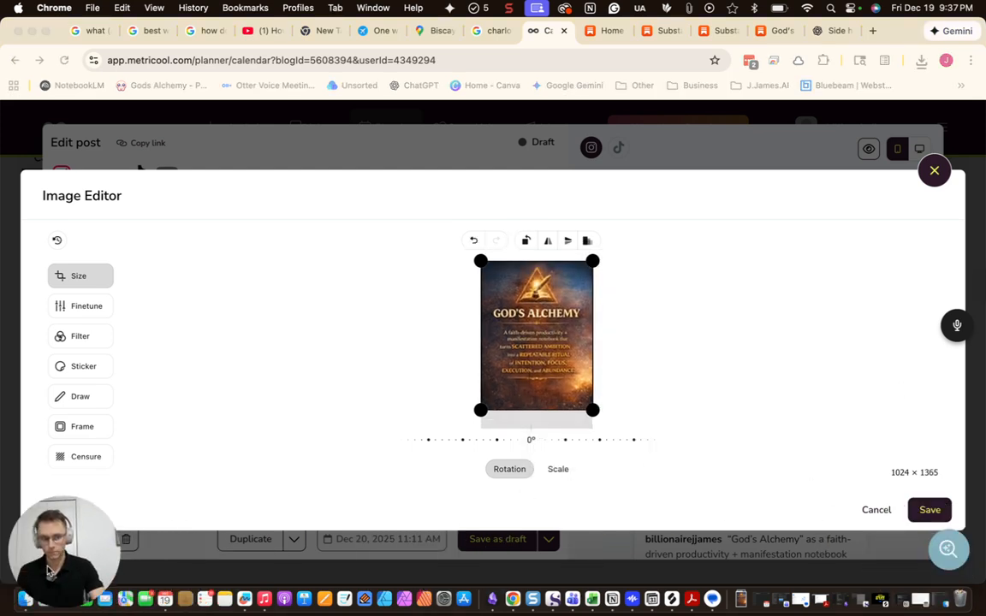
click(924, 517)
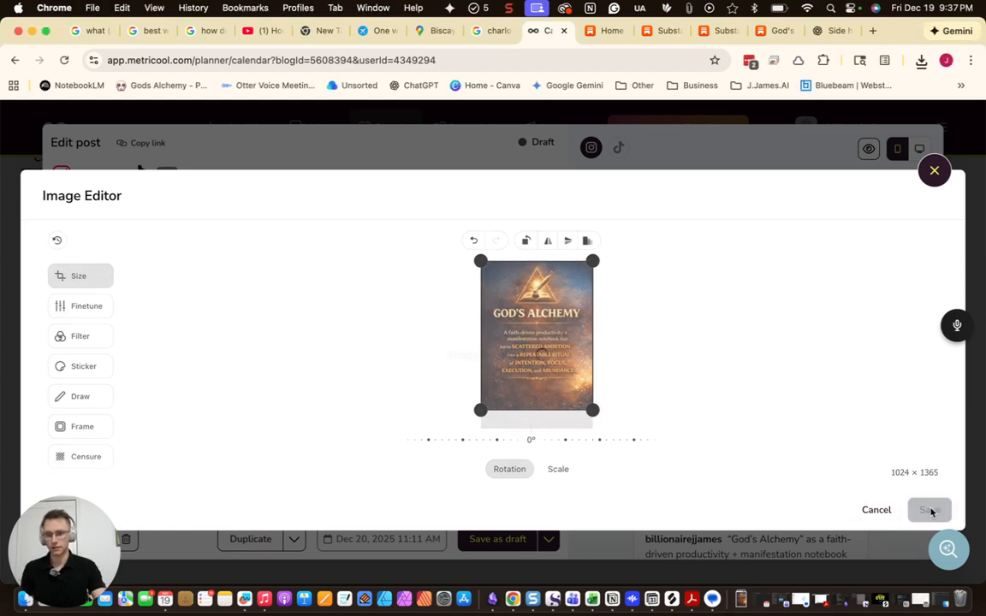
click(548, 538)
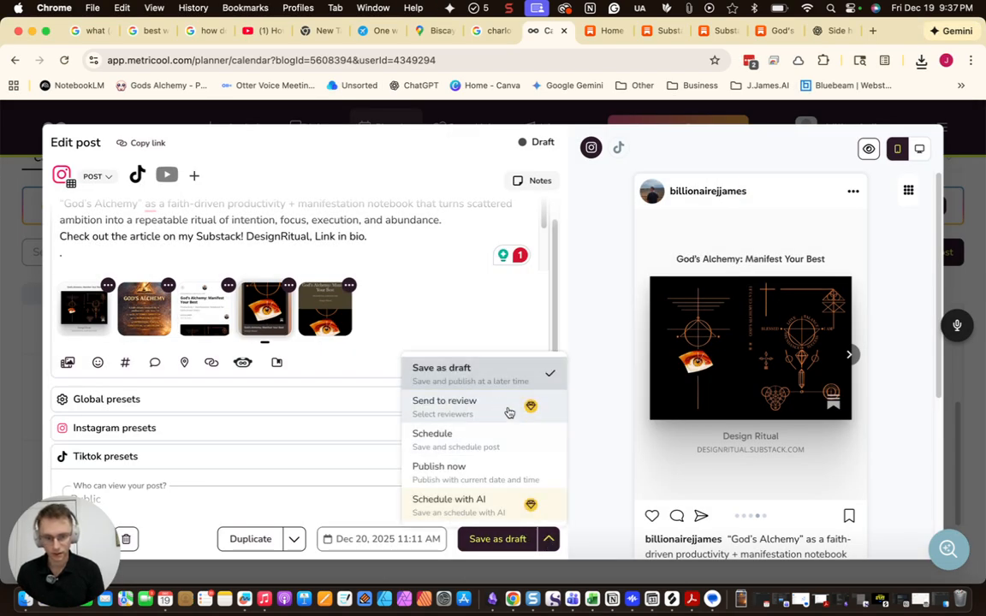
click(506, 539)
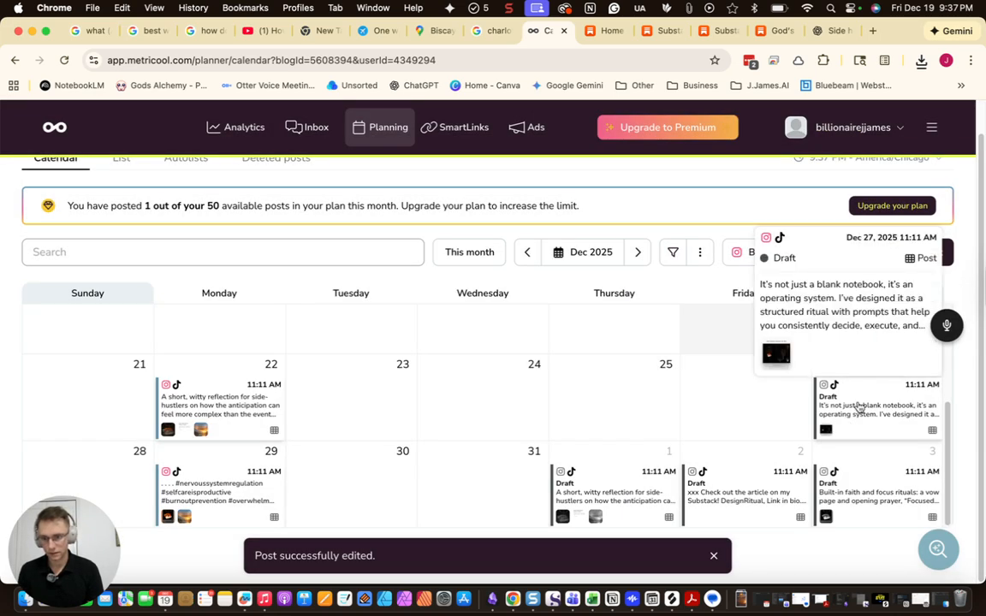
Open the Dec 27 post, add a downloaded image, and move the God's Alchemy cover first
click(847, 416)
click(743, 603)
drag(401, 191, 536, 357)
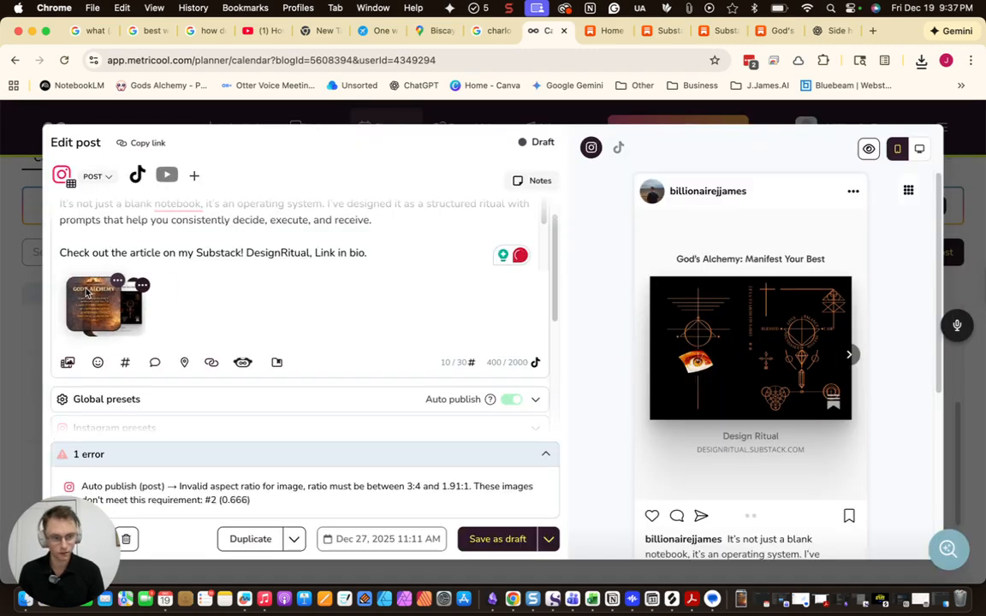
drag(88, 294, 86, 300)
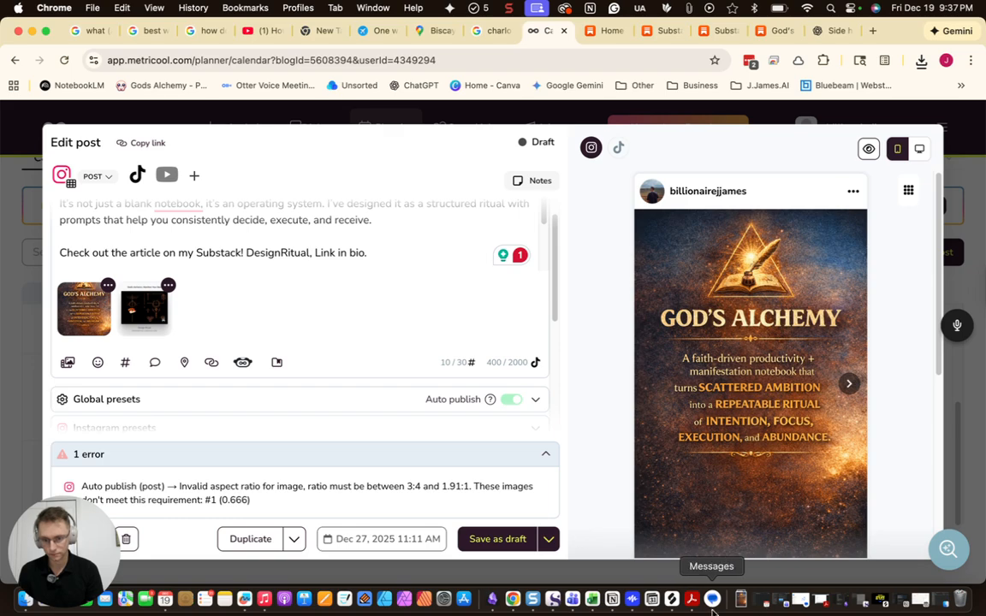
Add gods alchemy 1.jpg and another downloaded image, then move the dark reddish image second
click(738, 601)
drag(462, 250, 423, 387)
click(738, 606)
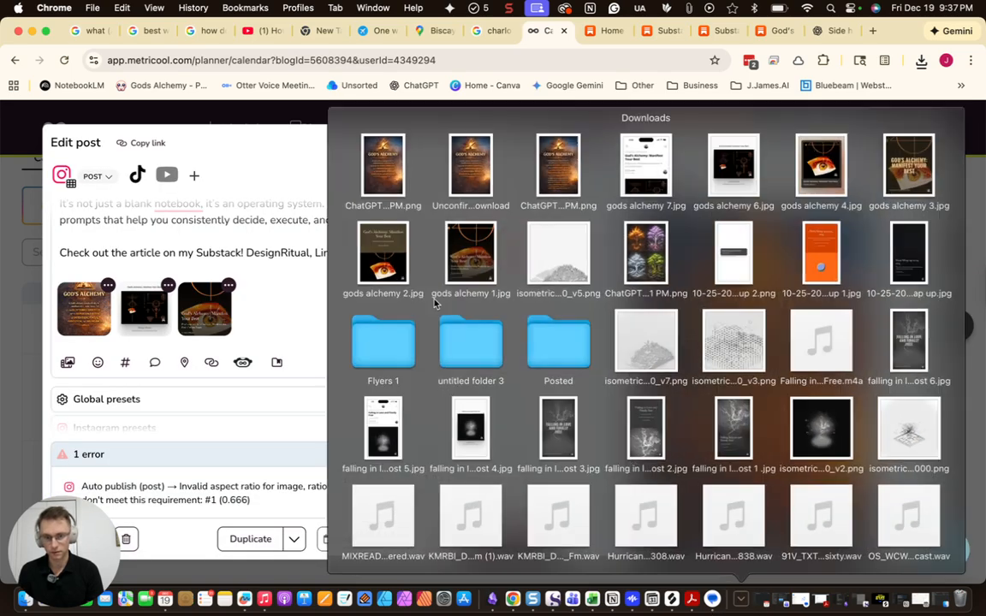
drag(370, 241, 348, 384)
drag(265, 326, 146, 330)
drag(265, 321, 168, 328)
Preview carousel slides two to four and check the punctuation suggestion for notebook
click(850, 384)
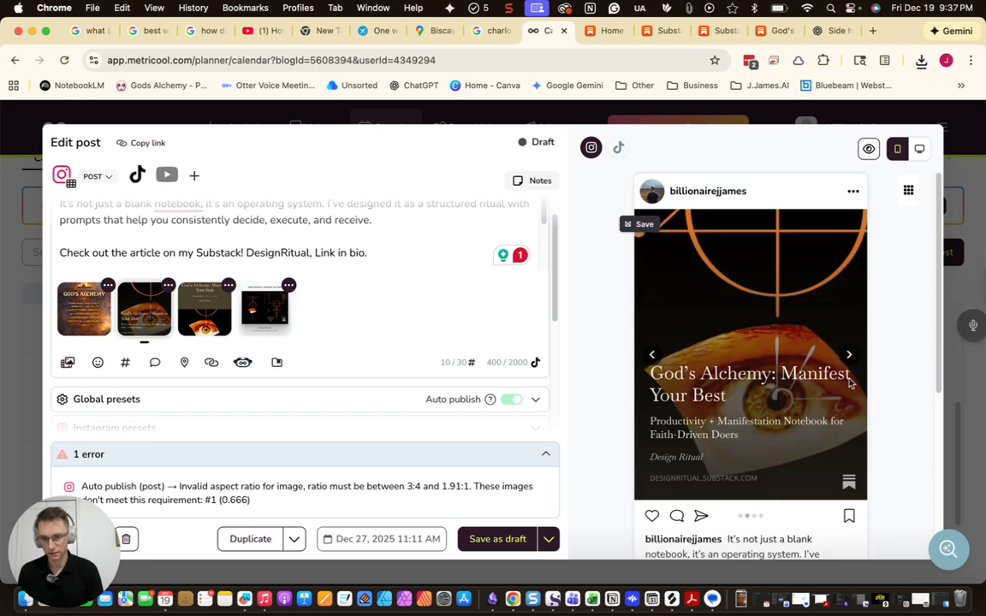
click(852, 363)
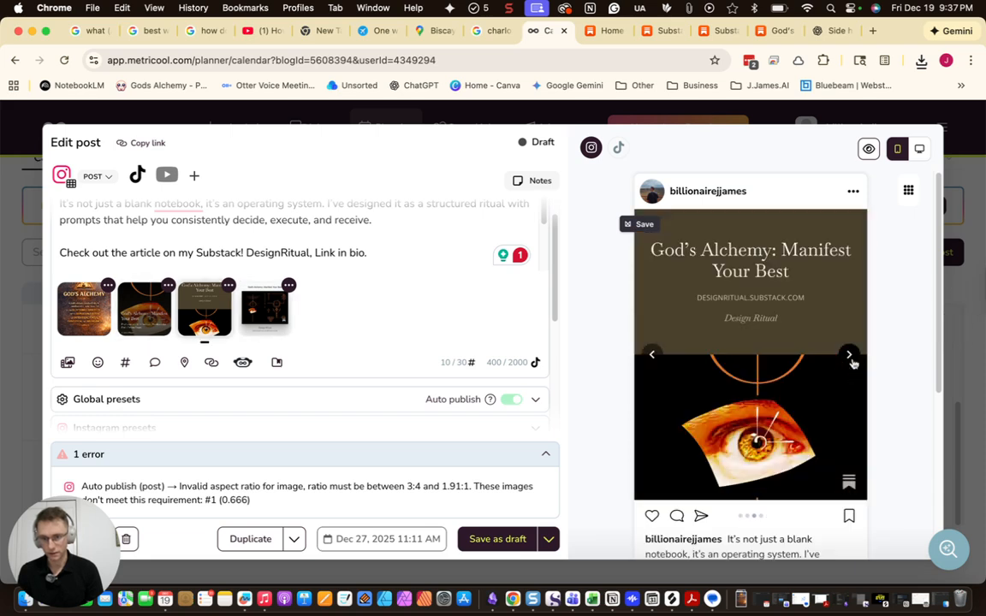
click(850, 356)
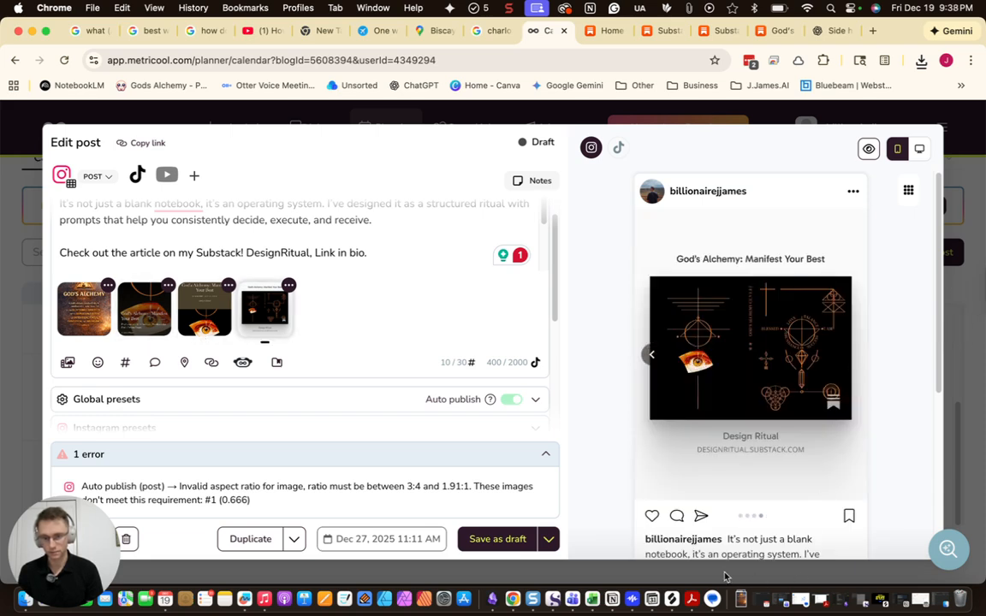
scroll(392, 286, down, 1)
scroll(377, 275, up, 3)
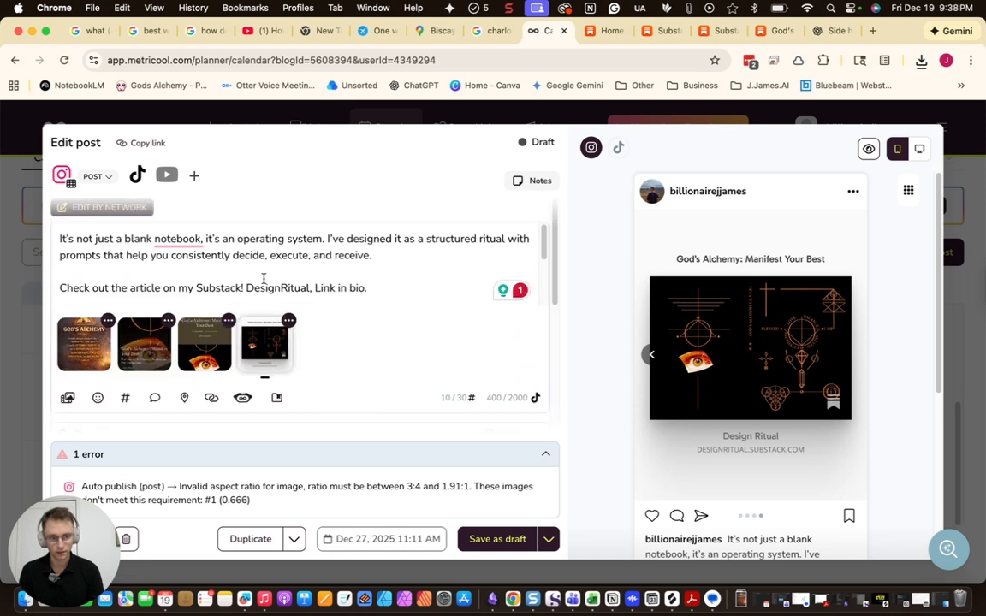
click(174, 242)
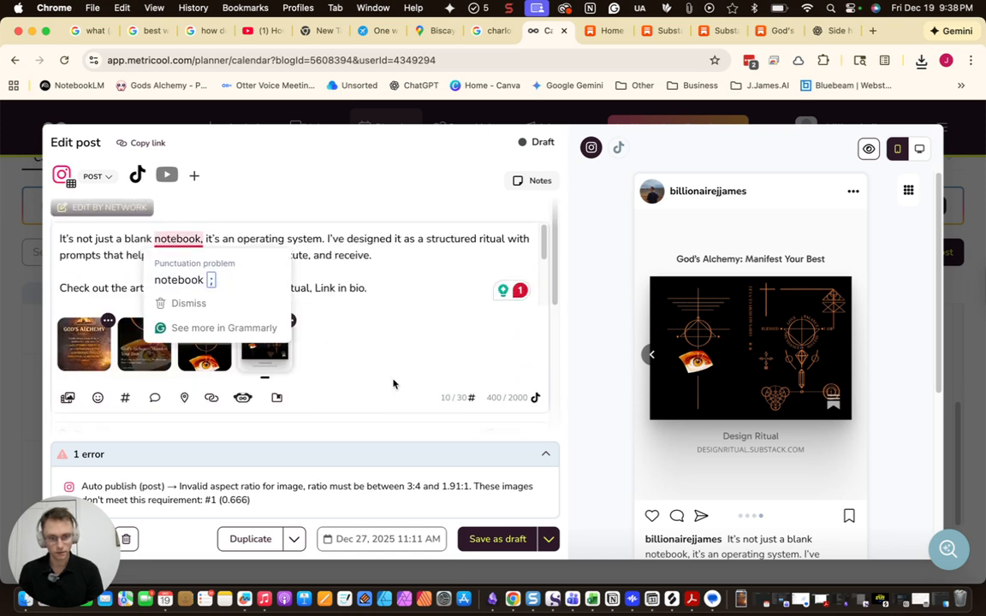
Switch the post's publishing option from draft to Schedule
click(548, 538)
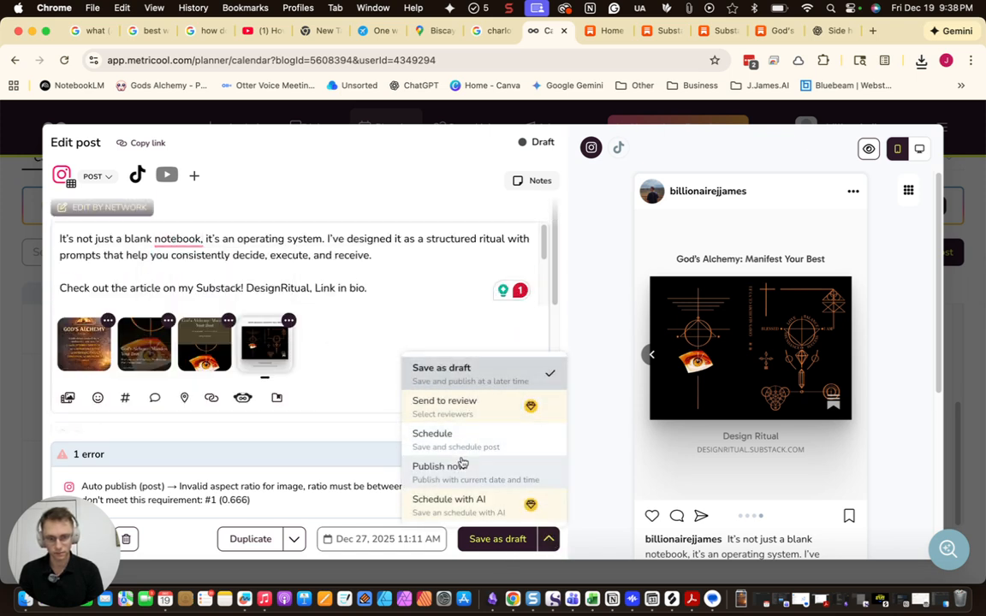
click(465, 451)
scroll(334, 367, down, 5)
Crop the cover image to the 3:4 Instagram Portrait preset (1024 × 1365) and schedule the post
scroll(295, 358, up, 2)
scroll(295, 358, up, 2)
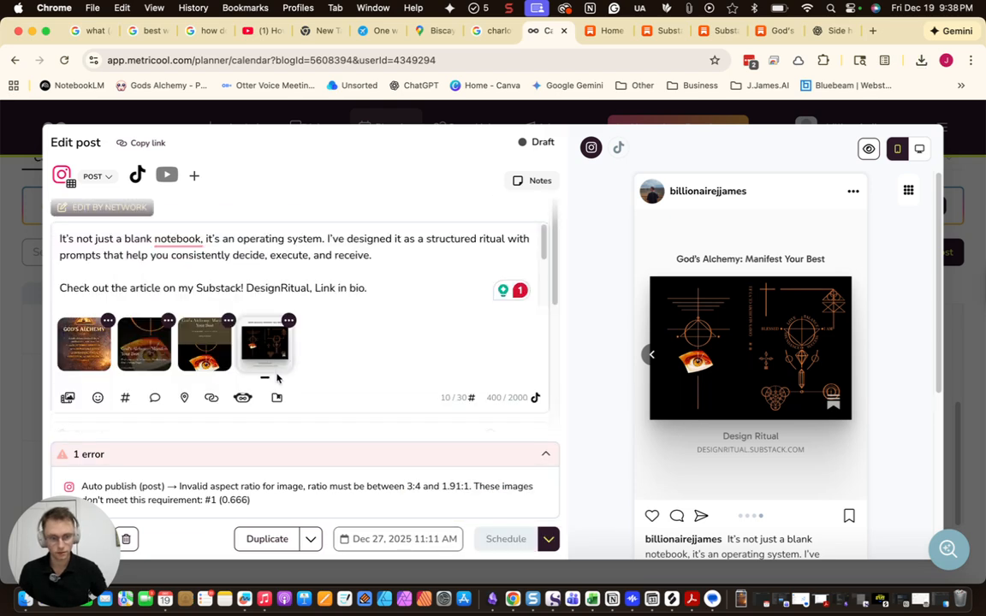
click(108, 321)
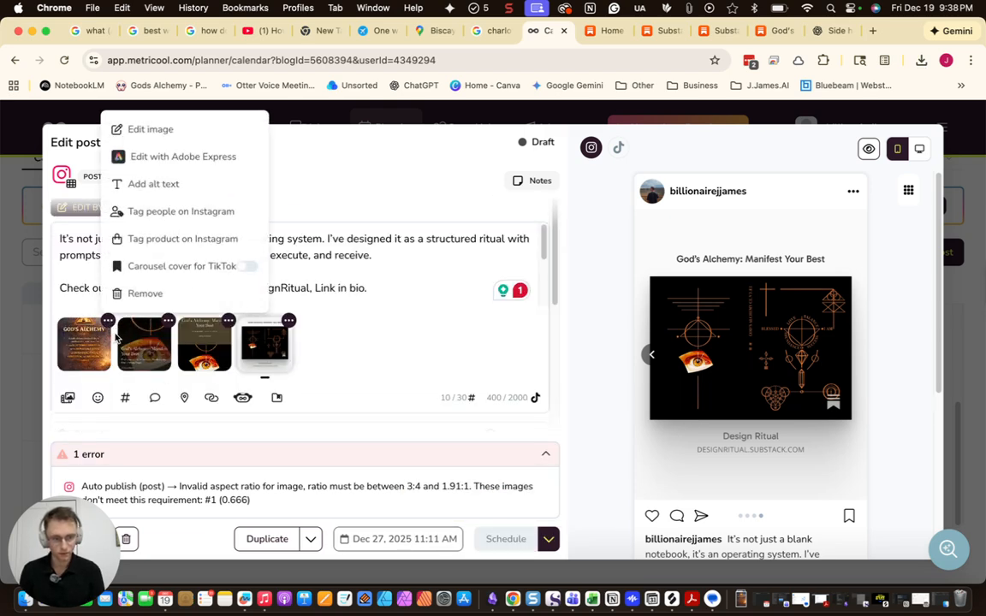
click(150, 129)
click(587, 240)
click(614, 272)
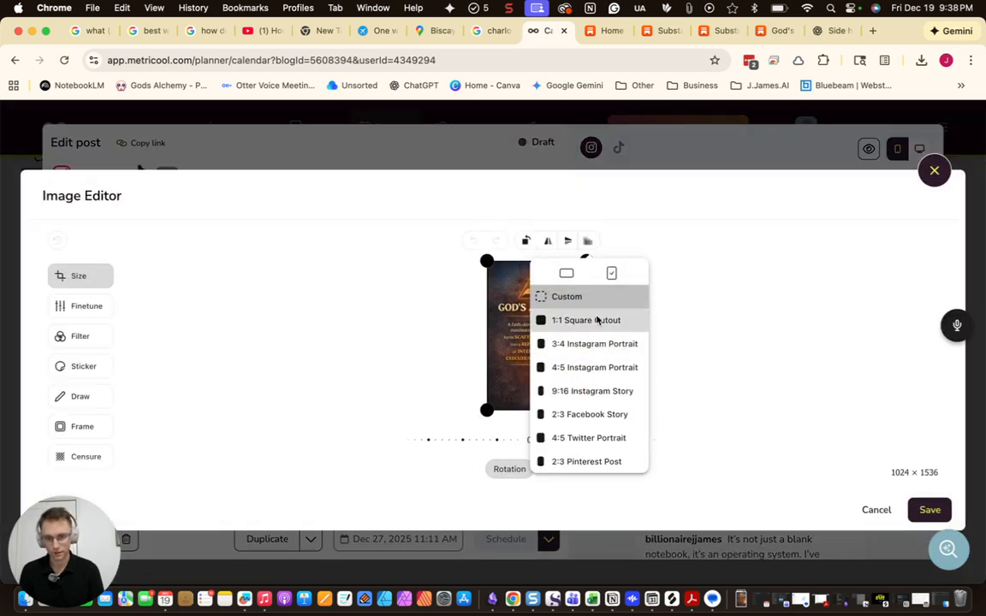
click(590, 348)
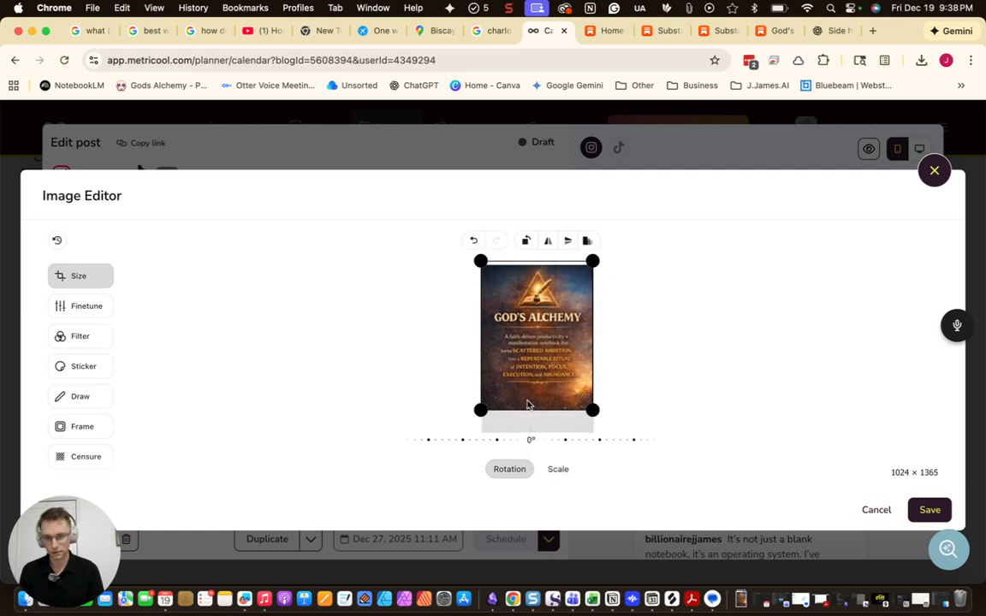
click(933, 510)
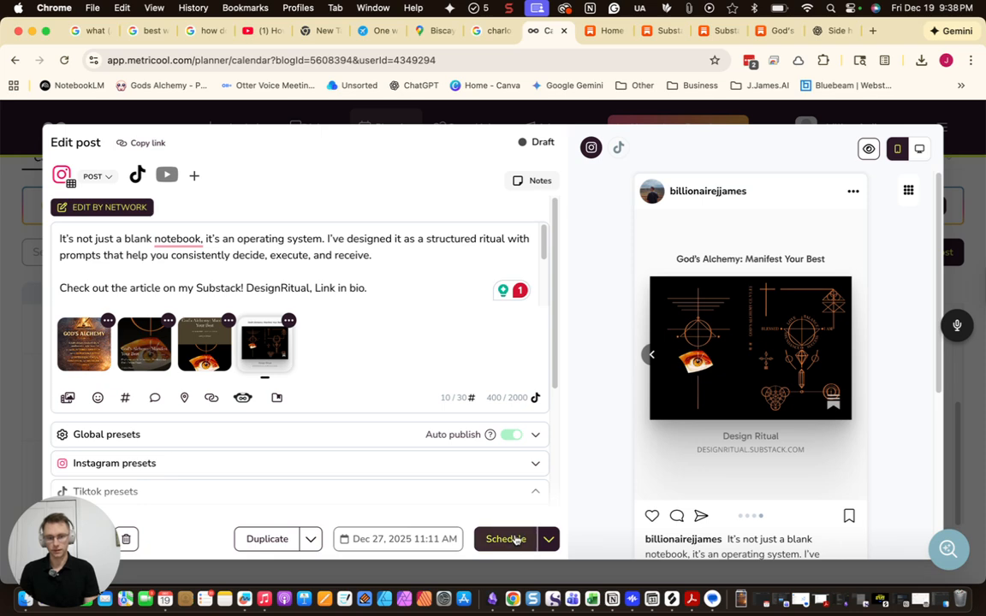
click(514, 539)
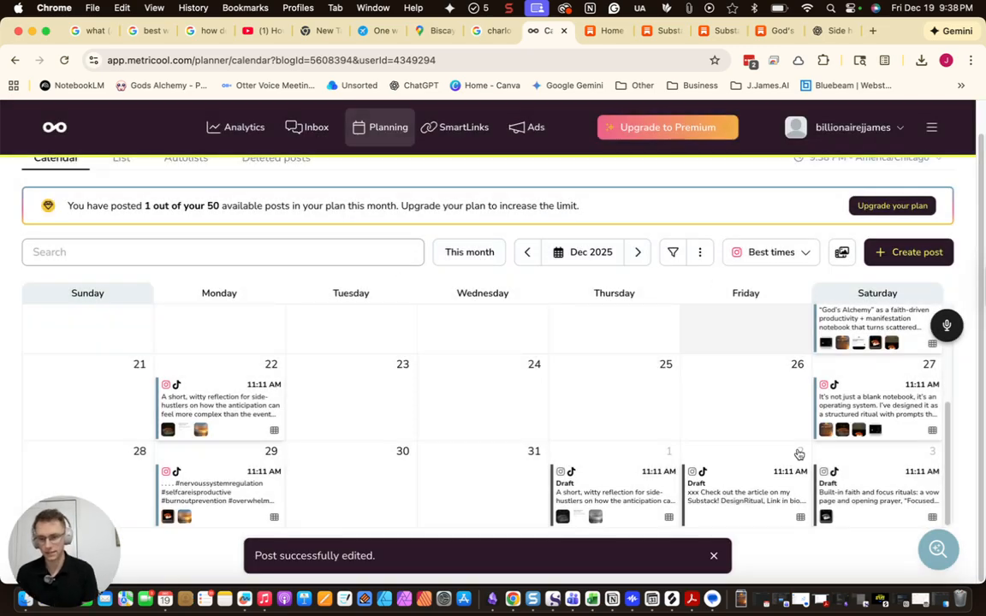
Open the Jan 3 draft, then find the Design Ritual quote image in the ChatGPT side hustle chat
click(844, 505)
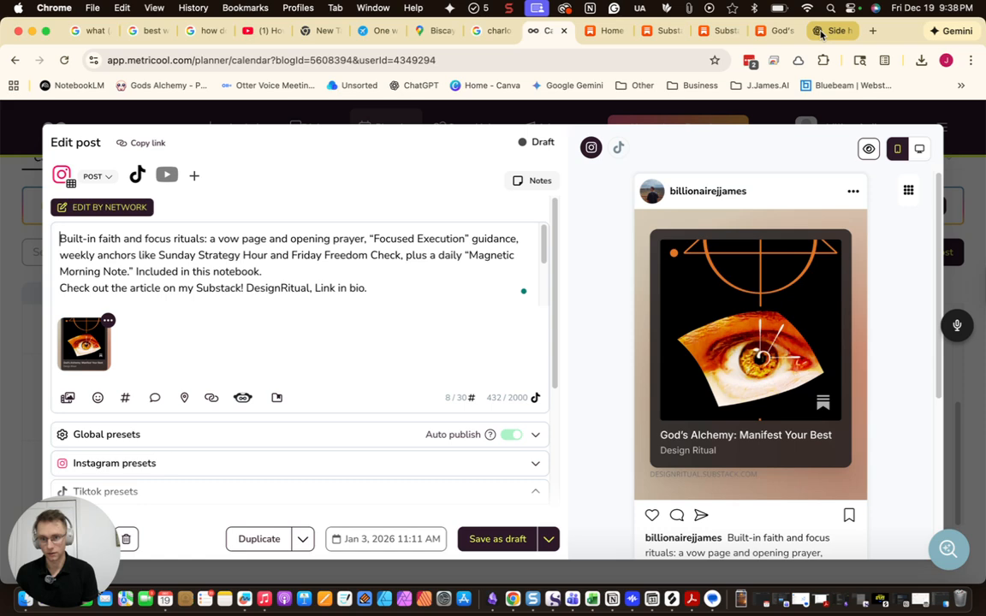
click(822, 34)
scroll(565, 256, down, 10)
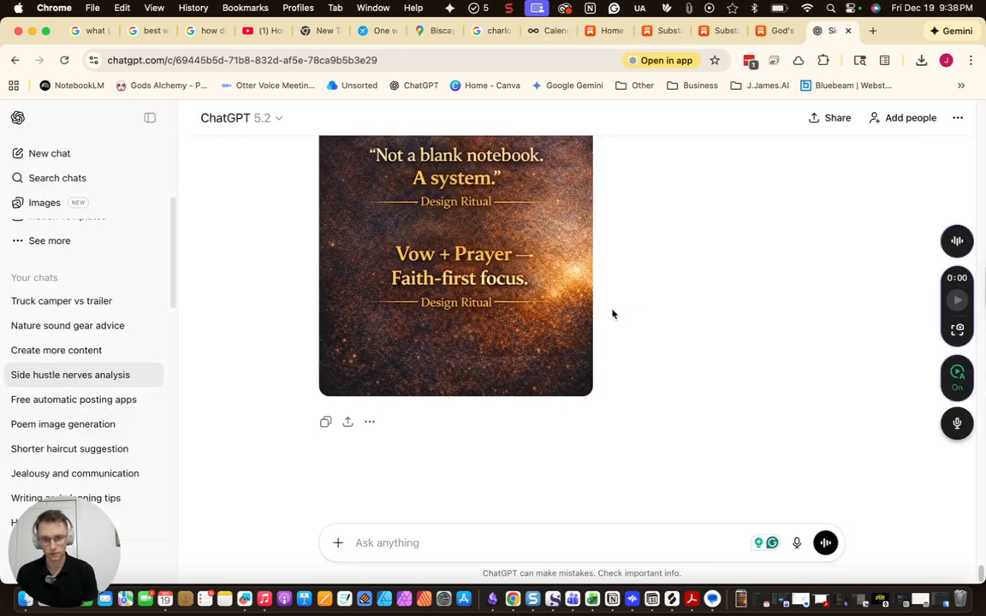
scroll(574, 343, up, 4)
scroll(557, 360, down, 3)
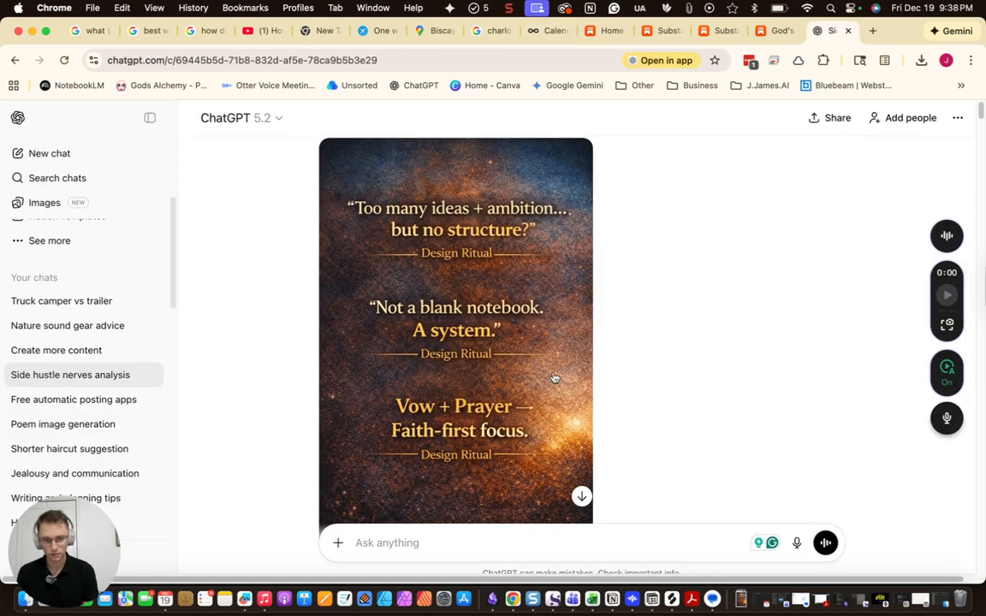
scroll(496, 445, down, 2)
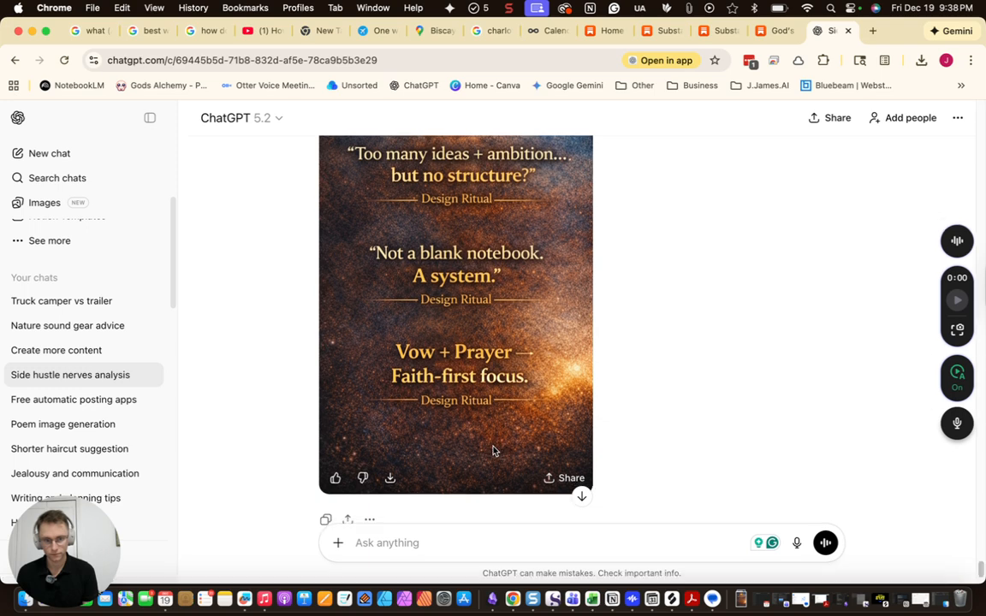
scroll(493, 451, down, 1)
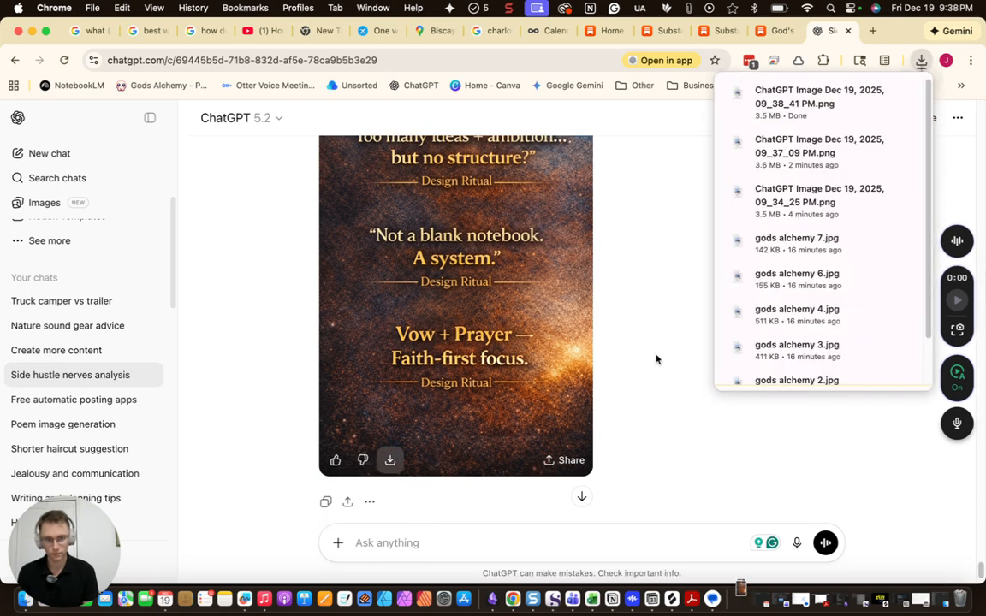
scroll(664, 262, up, 1)
scroll(664, 263, up, 1)
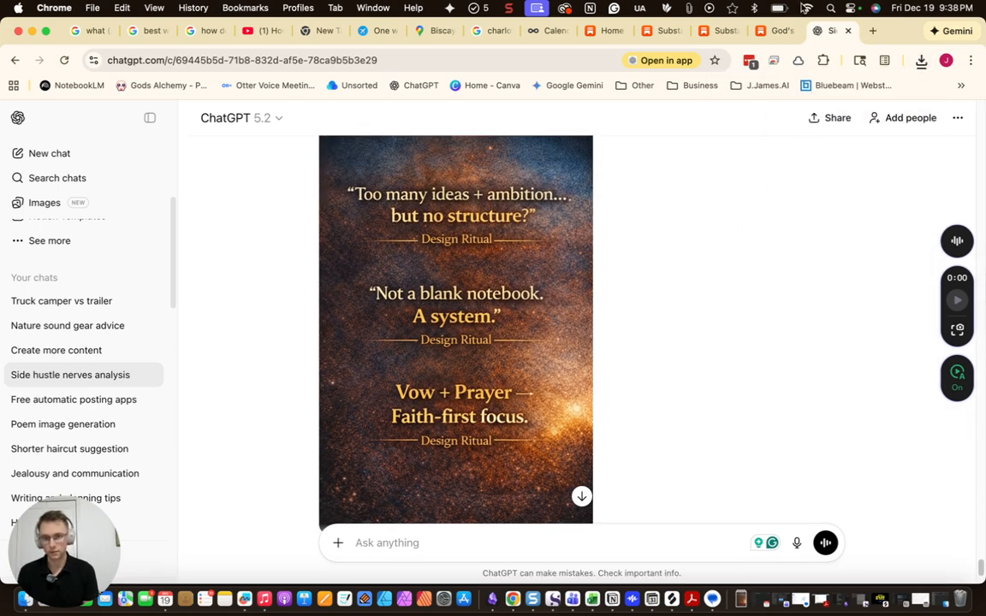
Add the Design Ritual quote image from Downloads to the Jan 3 post
click(550, 31)
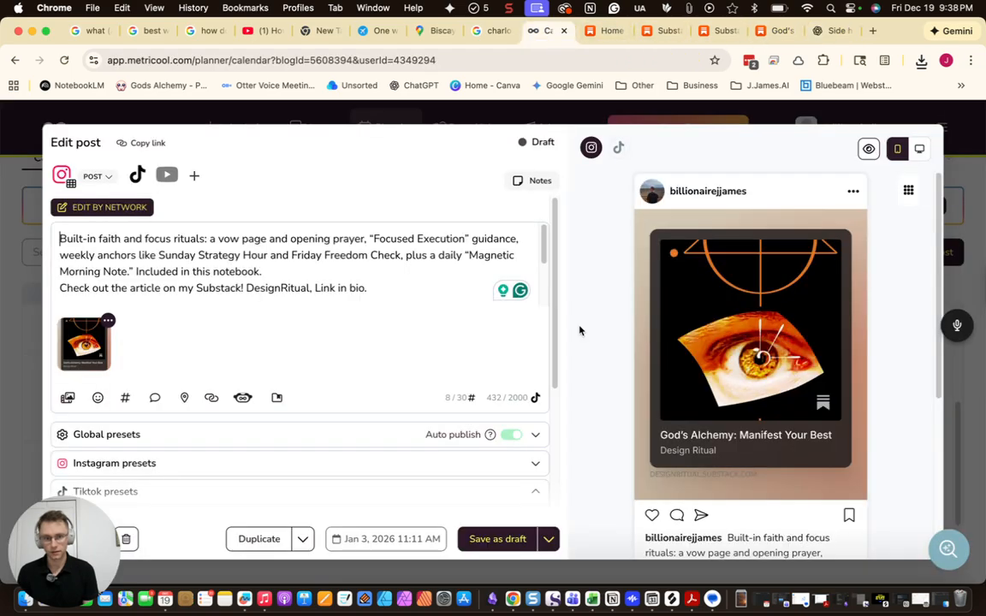
click(746, 606)
drag(381, 165, 88, 349)
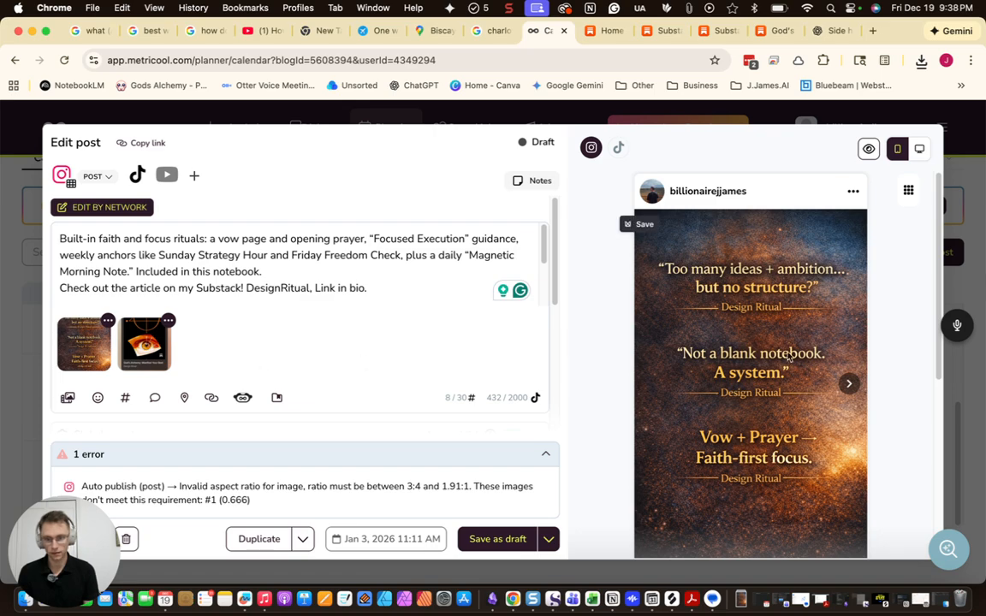
click(848, 384)
scroll(751, 433, down, 2)
Add gods alchemy 6.jpg, swap the second and third images, and remove the eye image
click(745, 604)
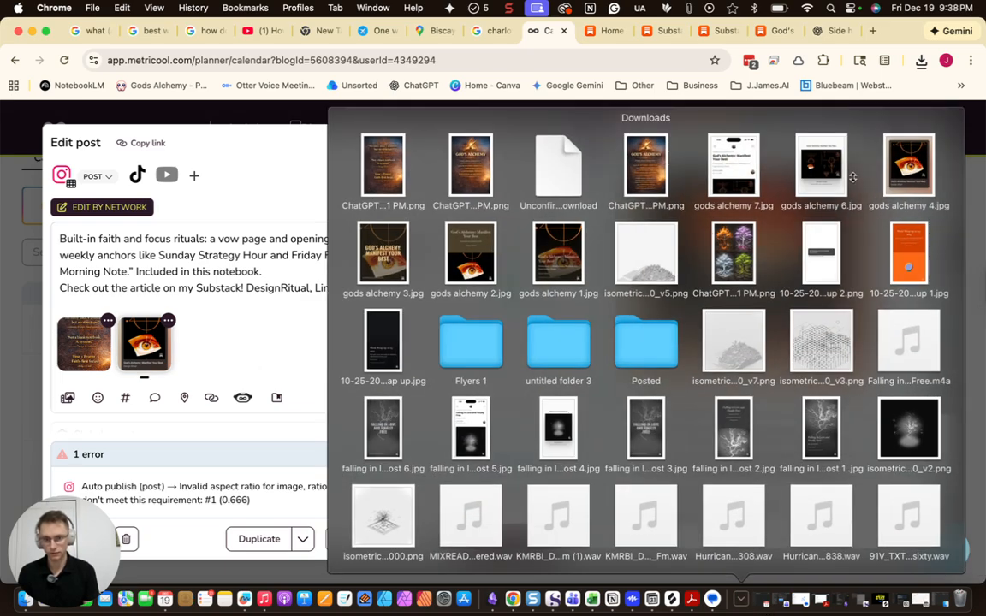
drag(825, 171, 293, 354)
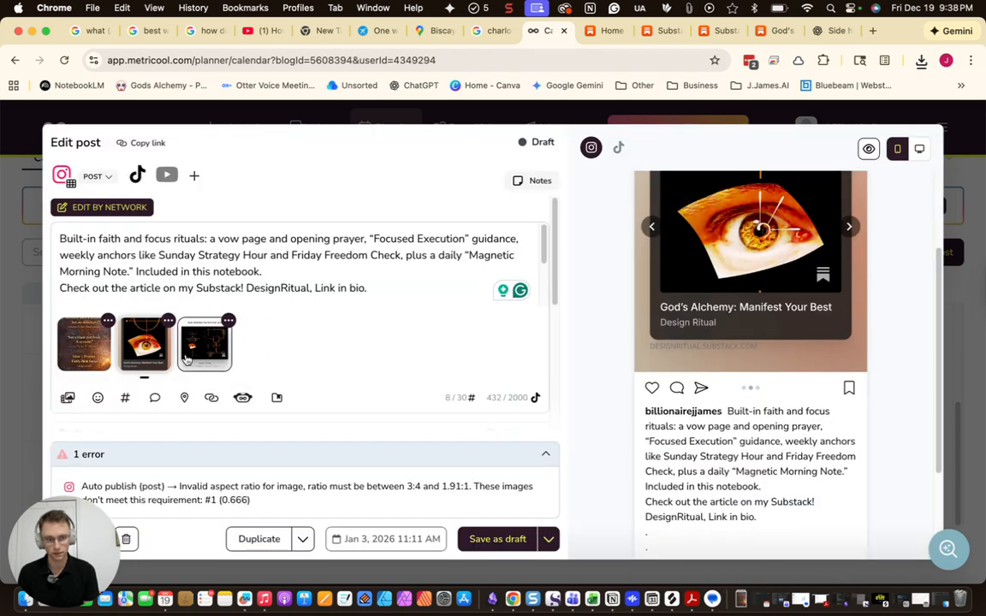
drag(198, 359, 126, 327)
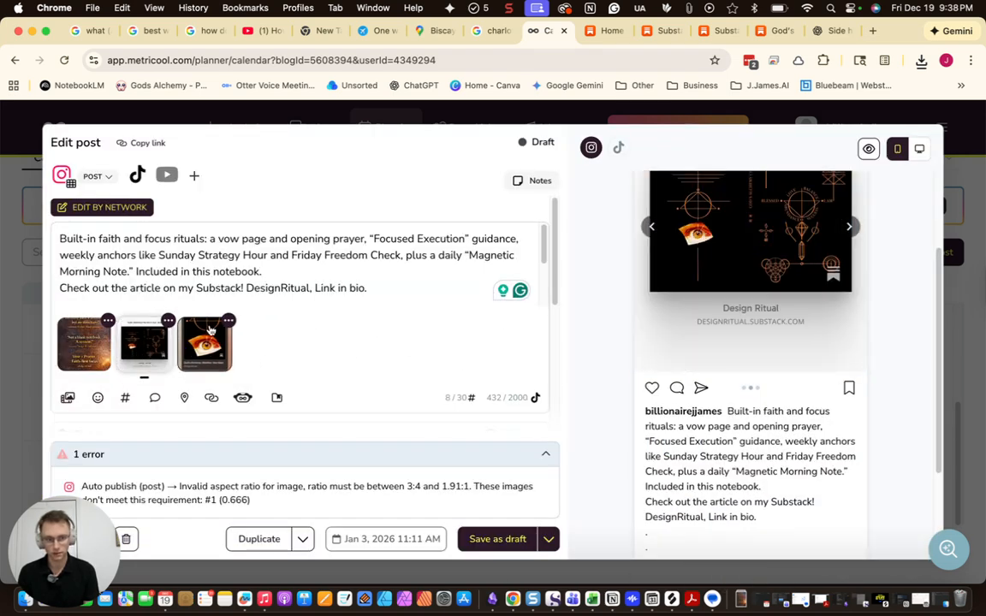
click(228, 322)
click(259, 294)
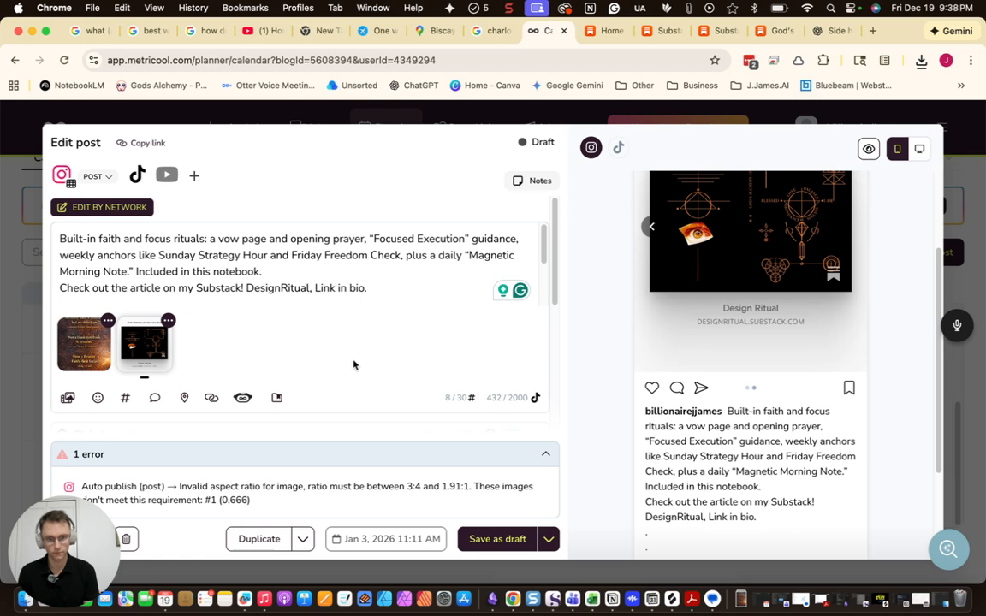
scroll(784, 316, up, 3)
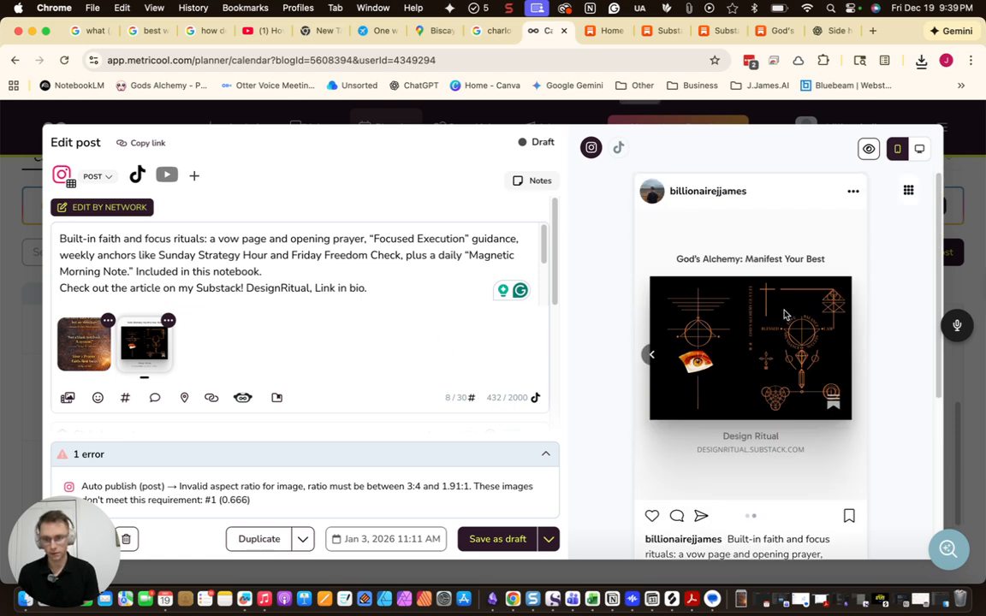
Preview the first and second carousel images
click(651, 359)
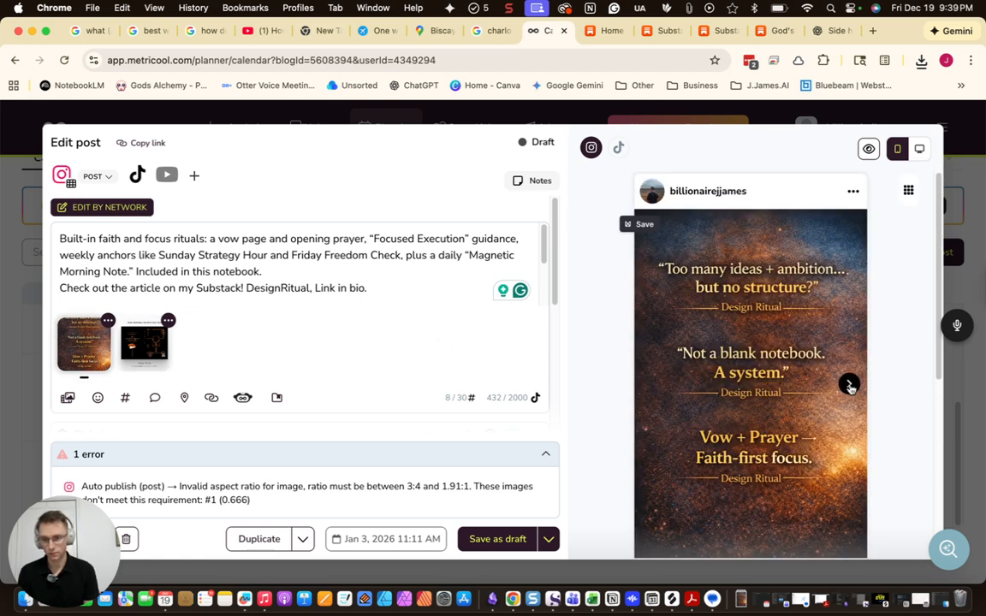
click(849, 386)
scroll(239, 290, down, 6)
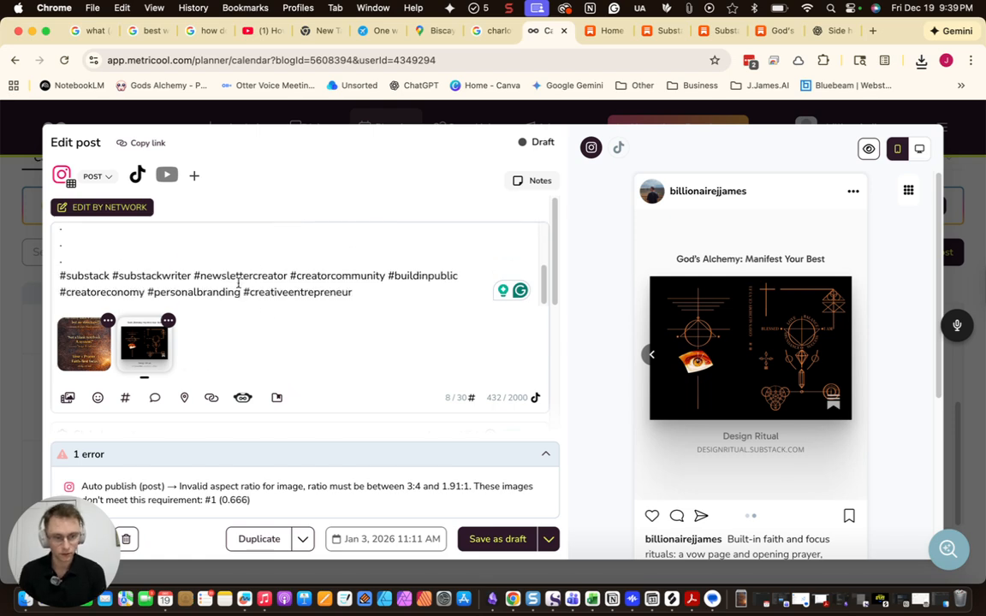
scroll(239, 289, up, 3)
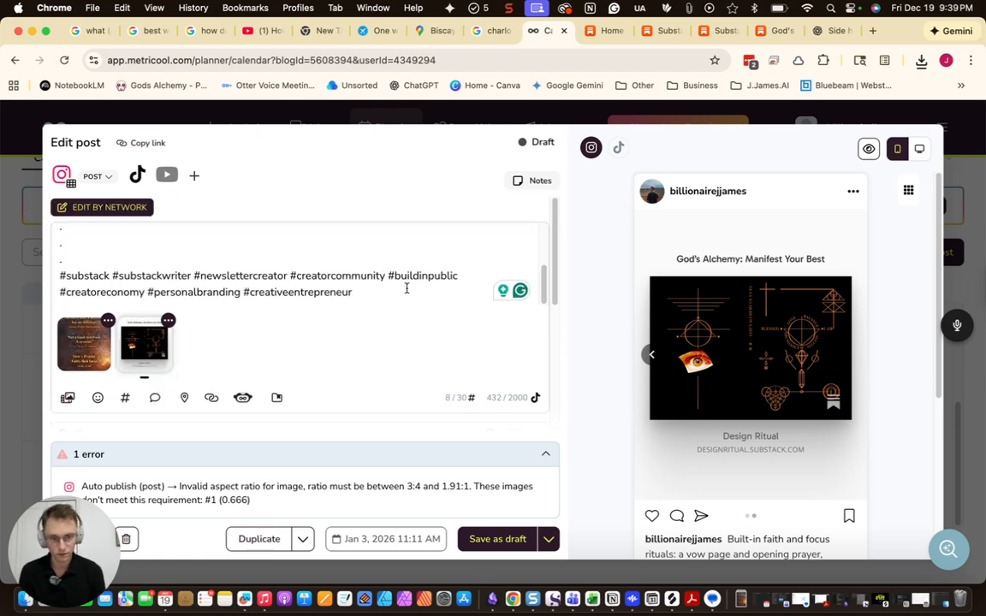
Turn on the TikTok commercial content disclosure
scroll(407, 291, down, 5)
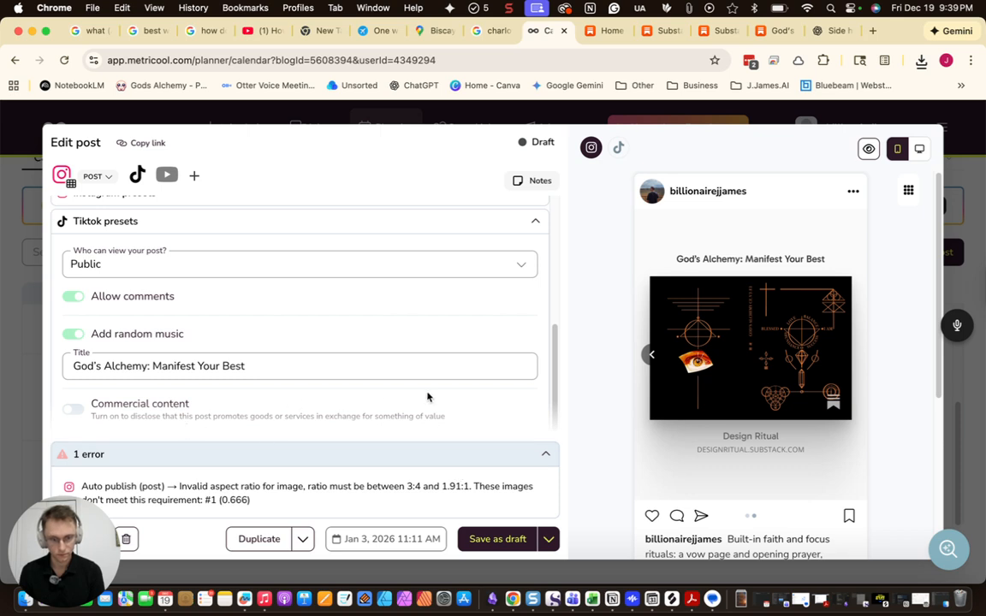
click(70, 417)
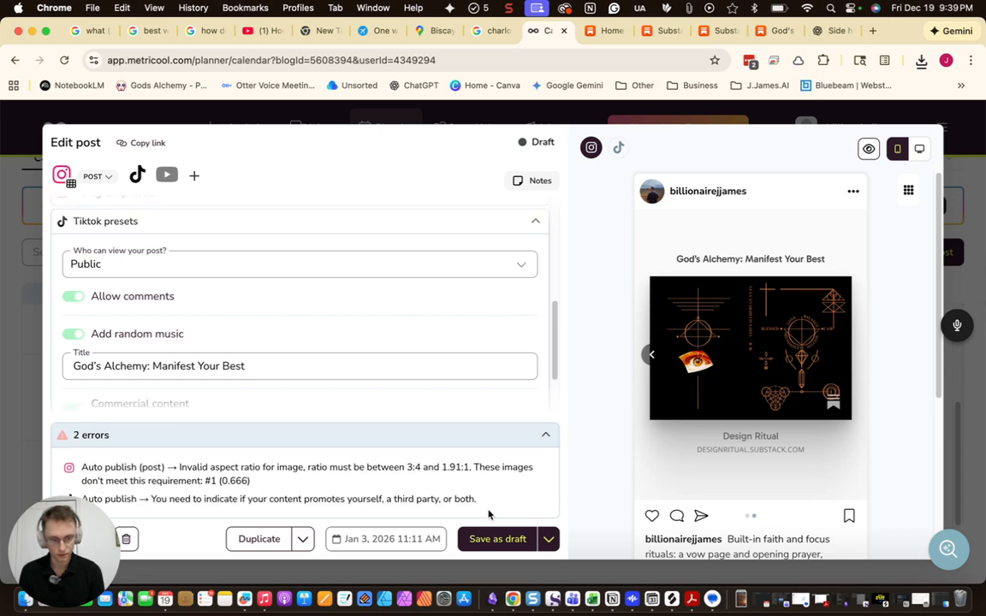
scroll(320, 375, down, 2)
scroll(178, 335, up, 2)
scroll(178, 334, up, 5)
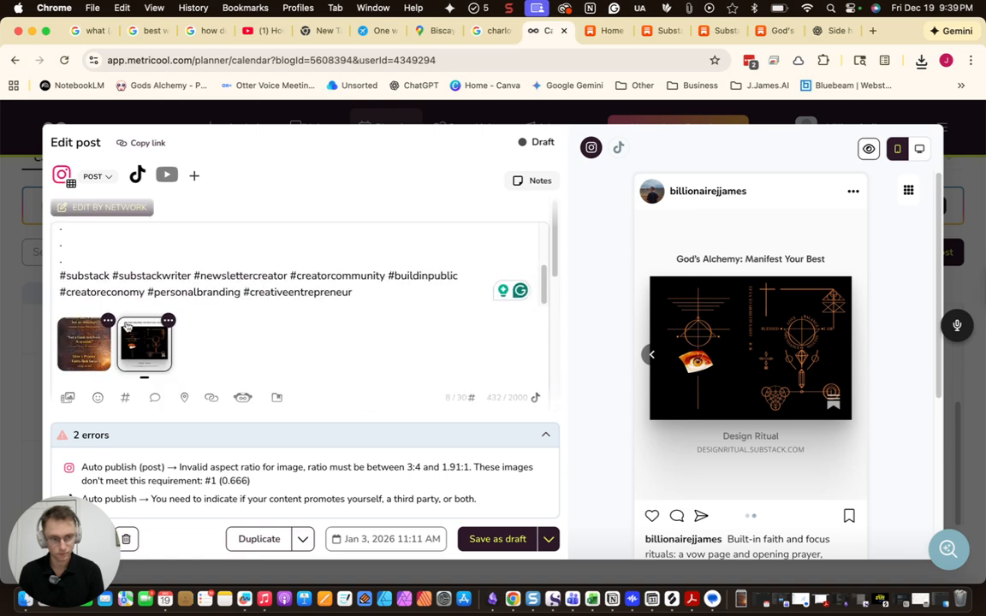
Crop the first carousel image to 3:4 Instagram Portrait (1024 × 1365) and save it
click(108, 320)
click(178, 129)
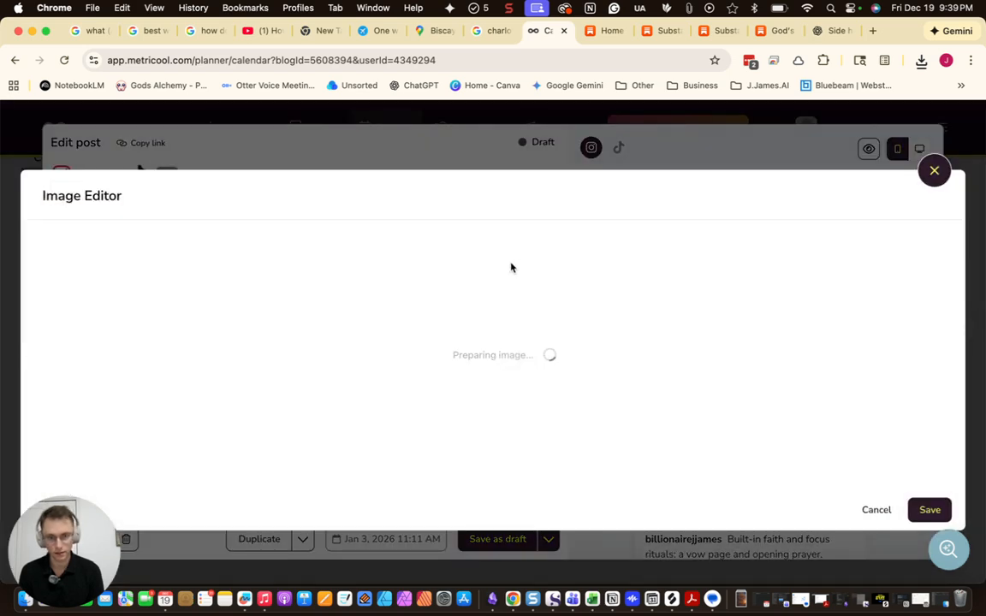
click(587, 242)
click(615, 271)
click(587, 320)
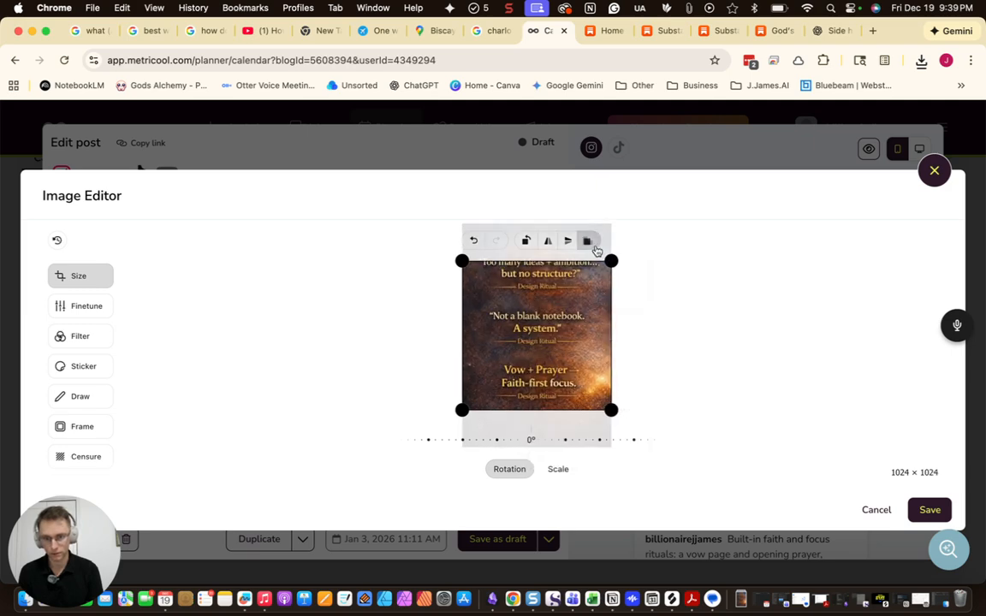
click(589, 242)
click(595, 344)
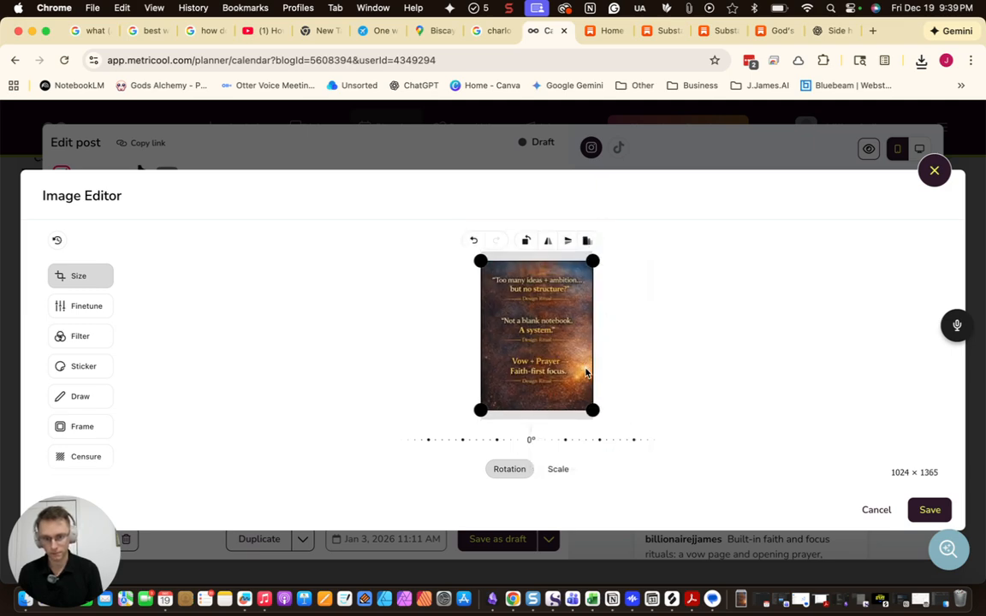
click(925, 510)
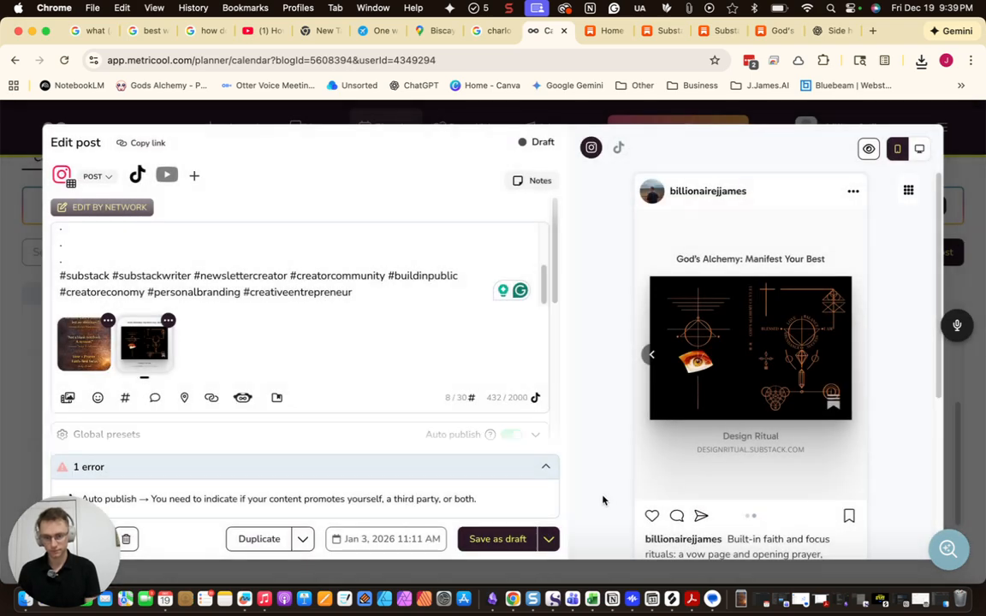
Switch the post to Schedule, mark it as Your brand promotion, and schedule it
click(546, 539)
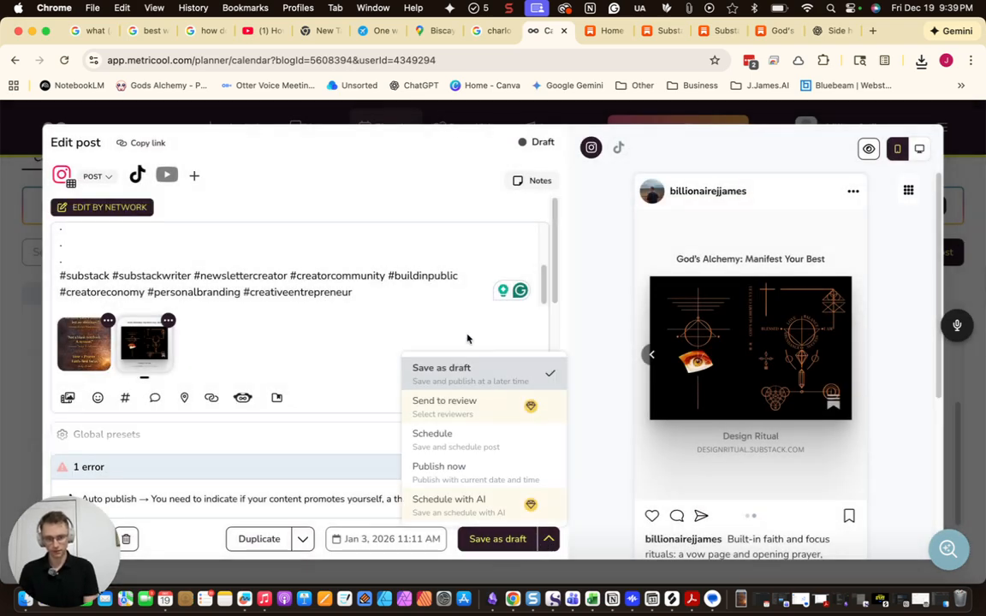
click(454, 434)
scroll(322, 416, down, 10)
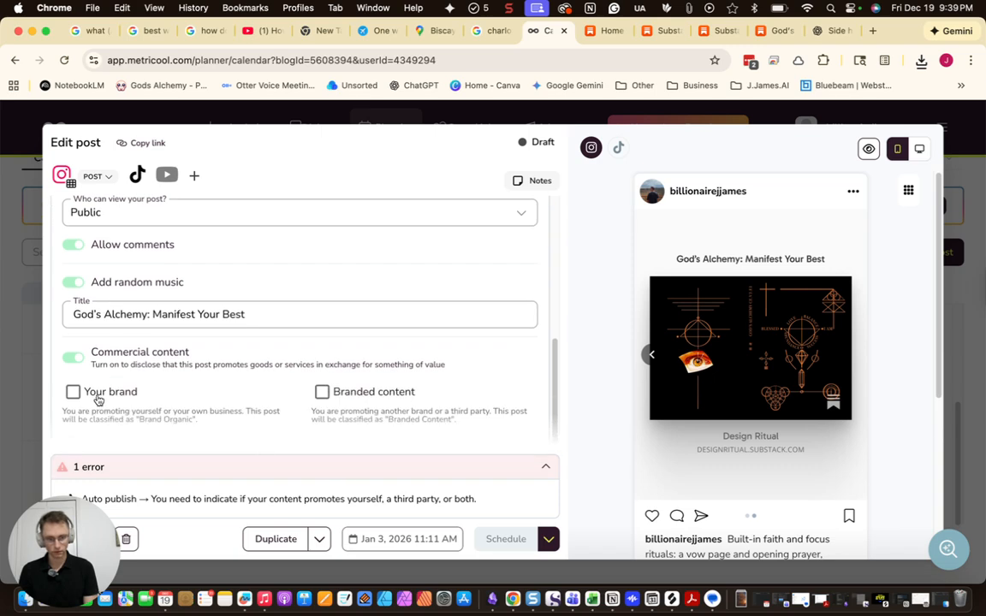
click(98, 398)
click(506, 541)
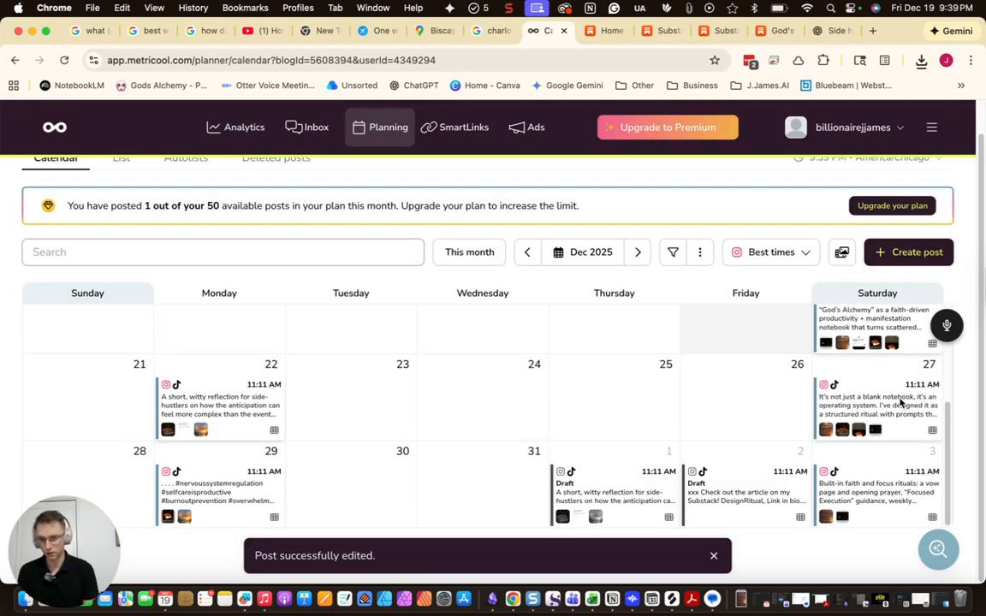
Turn on commercial content disclosure for the Dec 27 post and schedule it
click(886, 410)
scroll(248, 409, down, 4)
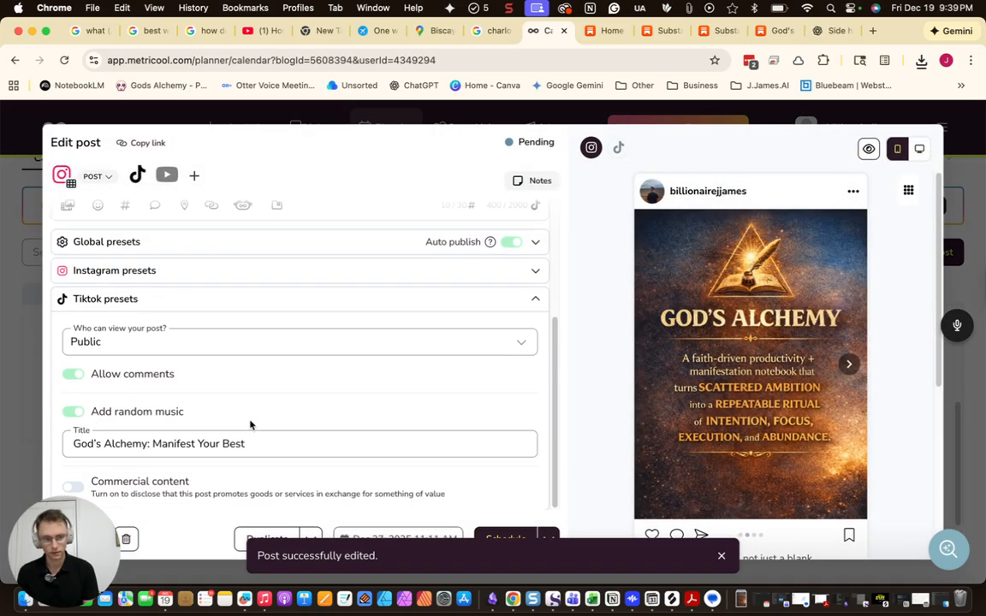
click(75, 486)
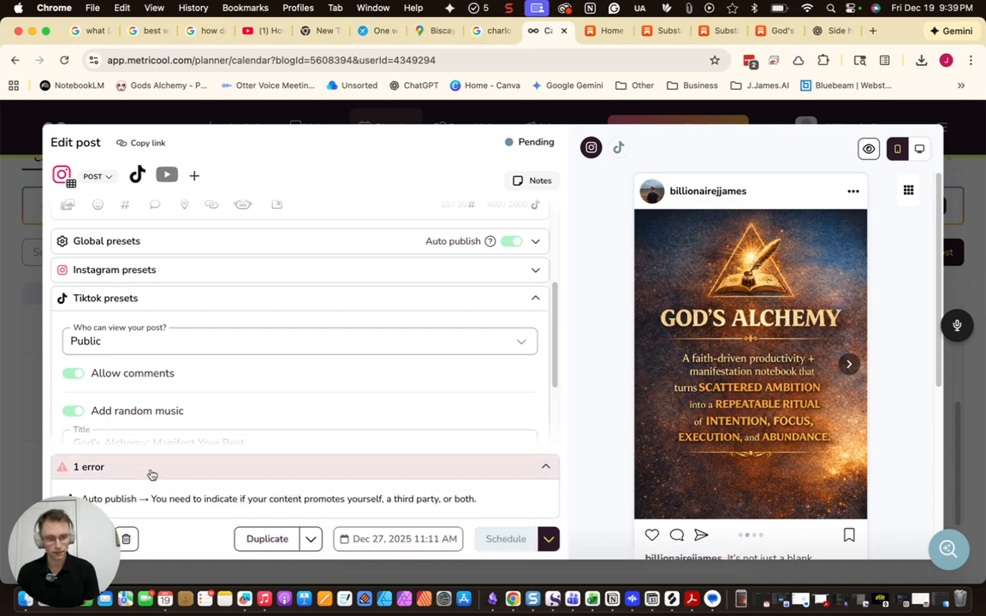
scroll(218, 409, down, 3)
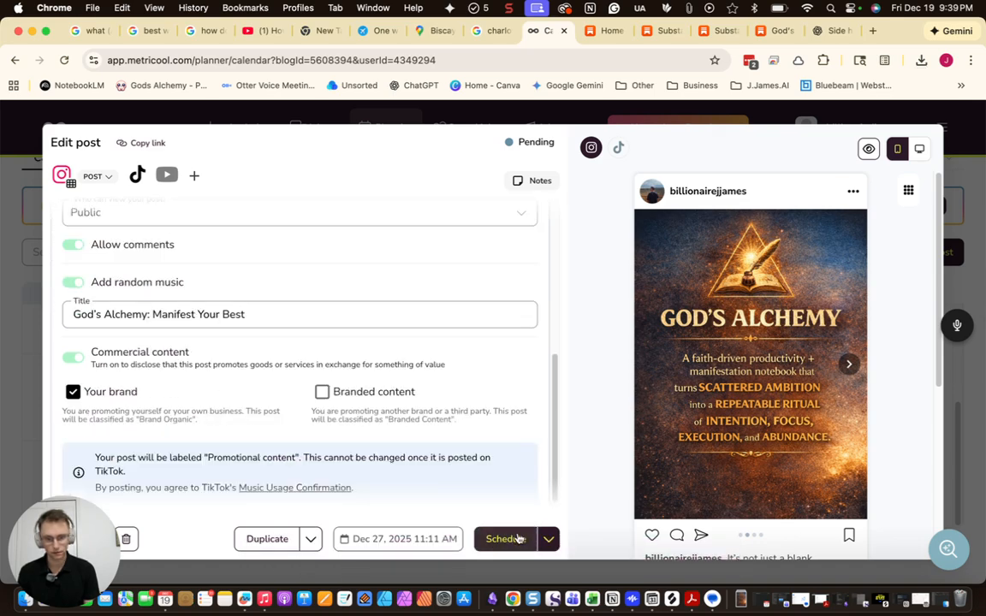
click(506, 538)
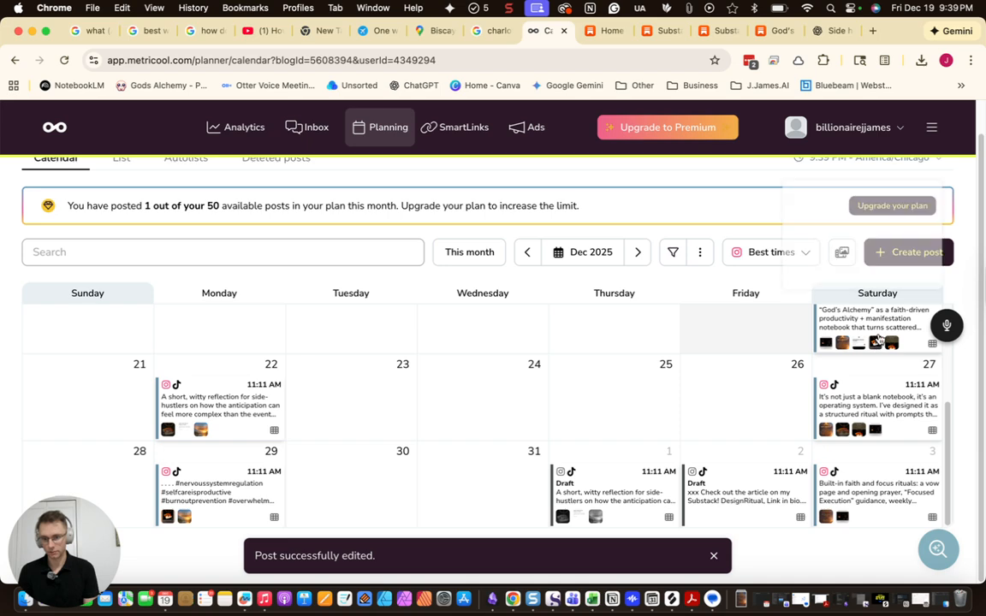
Turn on commercial content disclosure for the Dec 20 post and schedule it
click(856, 398)
scroll(246, 407, down, 3)
click(67, 486)
scroll(162, 377, down, 2)
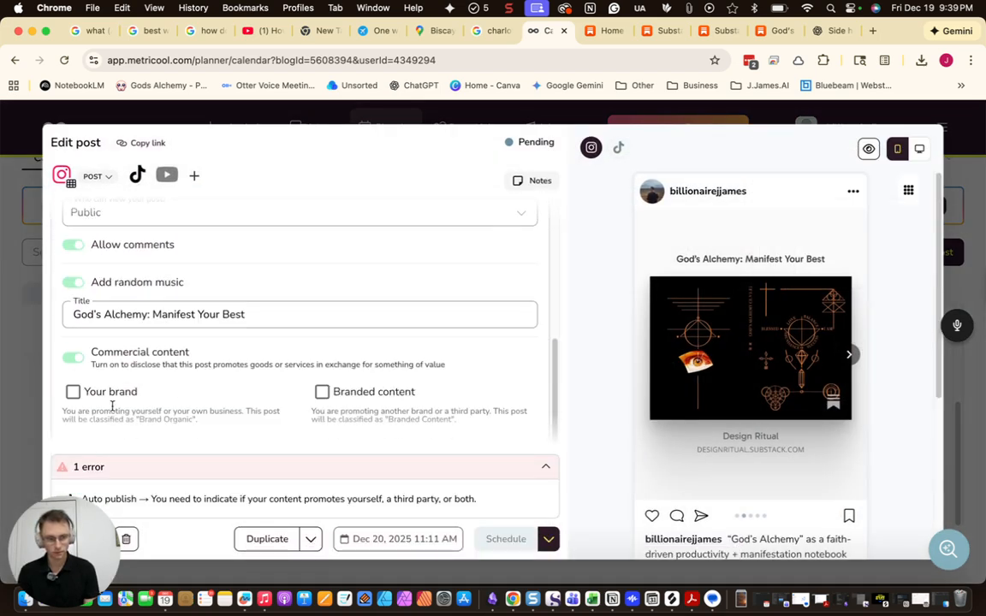
click(510, 541)
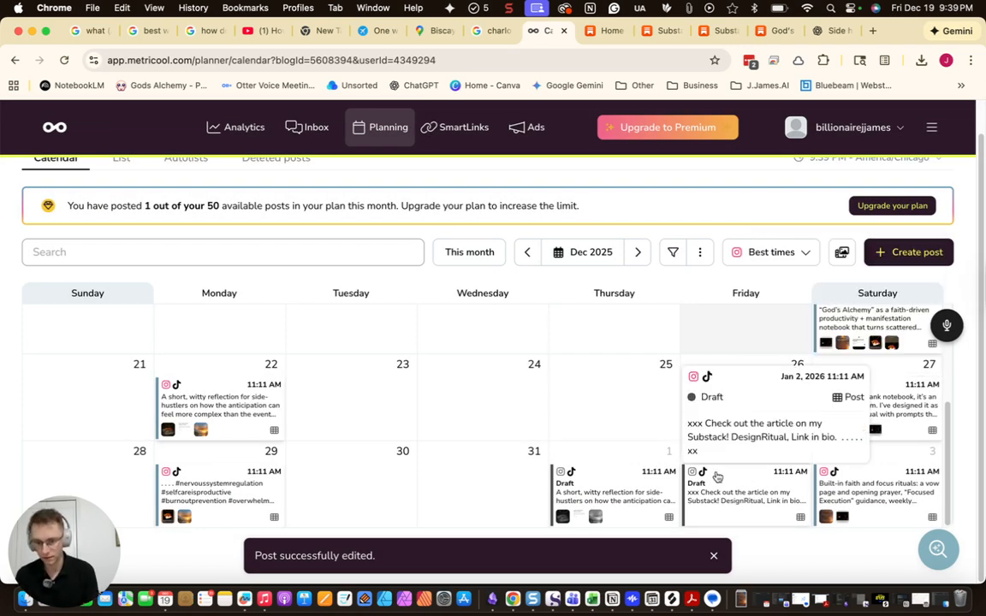
scroll(732, 493, up, 3)
scroll(880, 429, down, 3)
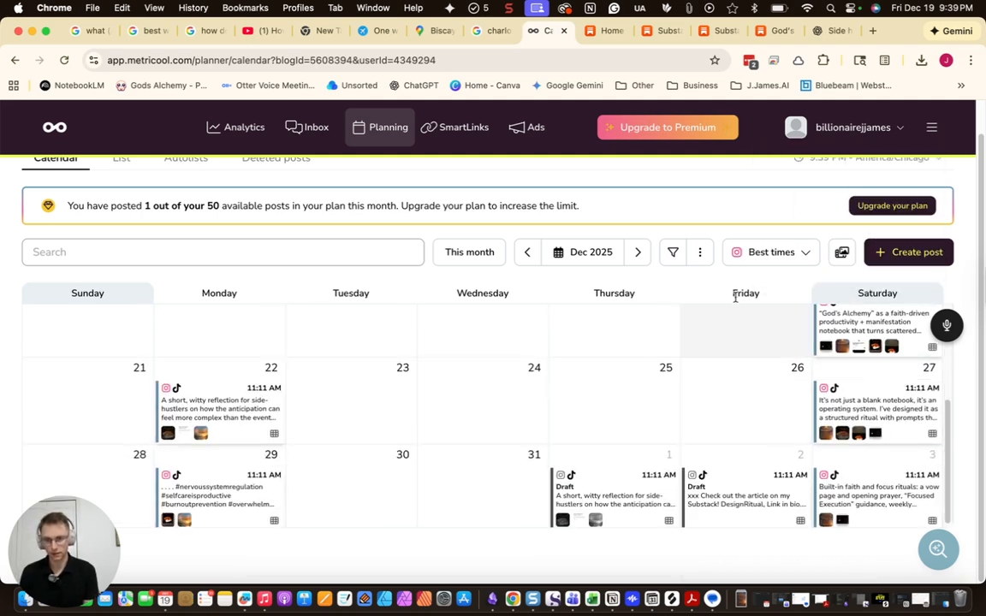
scroll(508, 336, up, 2)
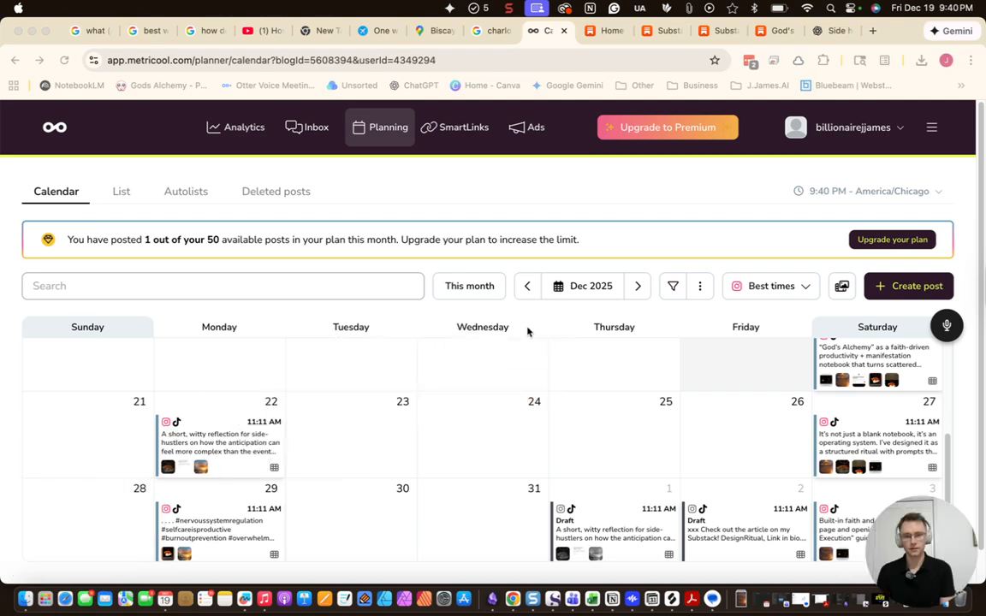
drag(917, 565, 799, 386)
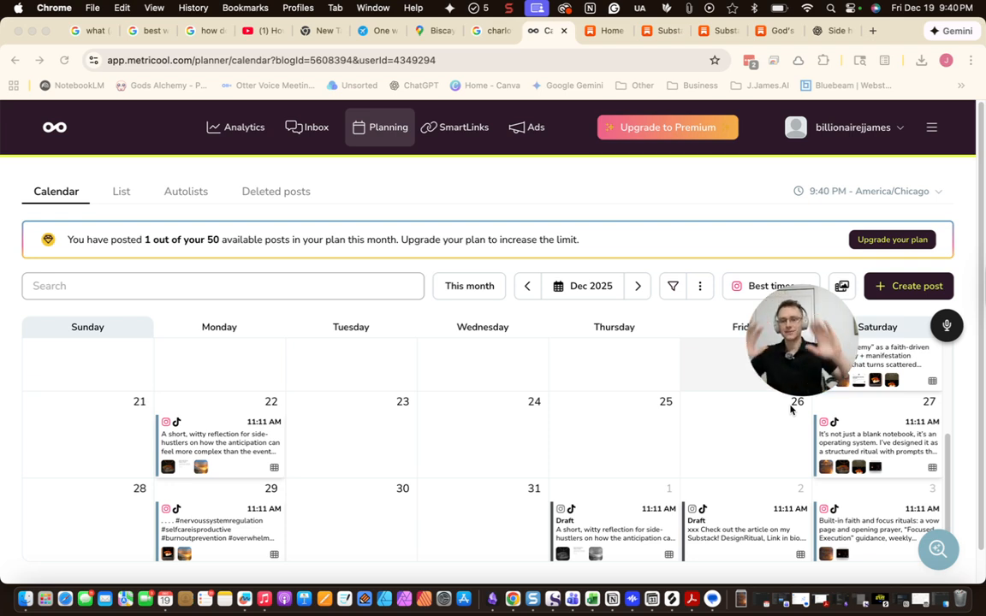
key(super+Tab)
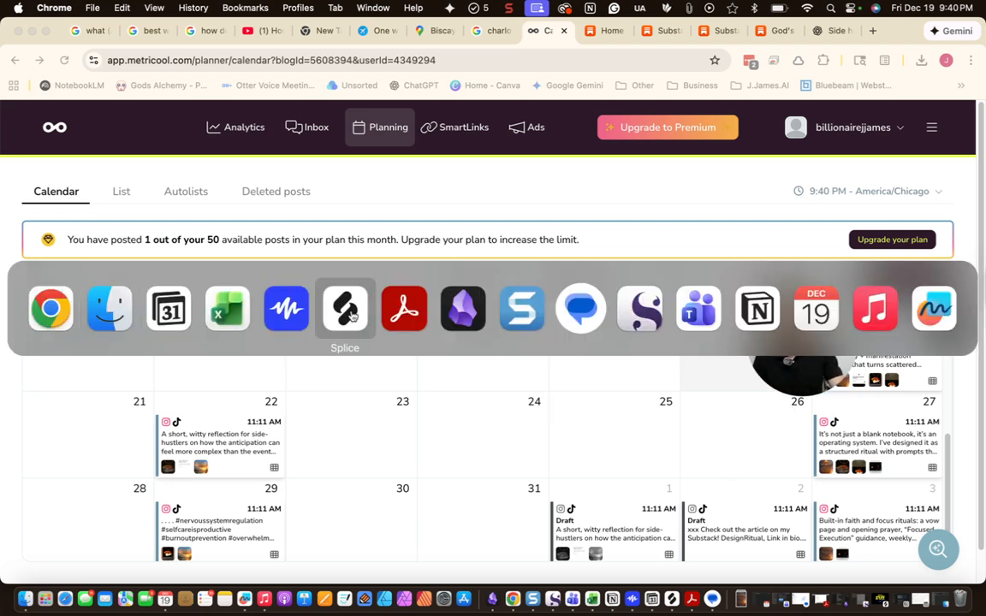
key(Escape)
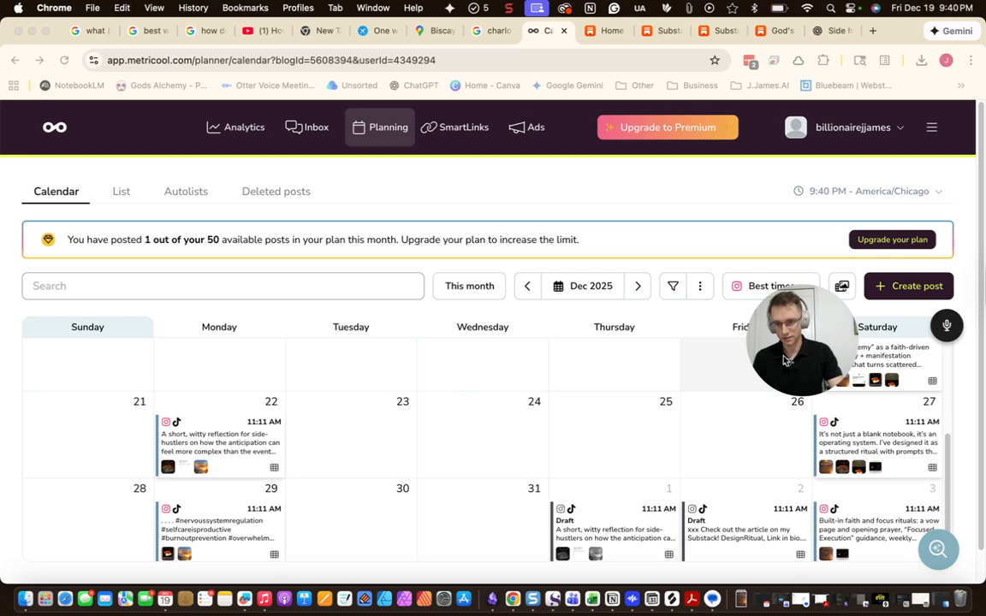